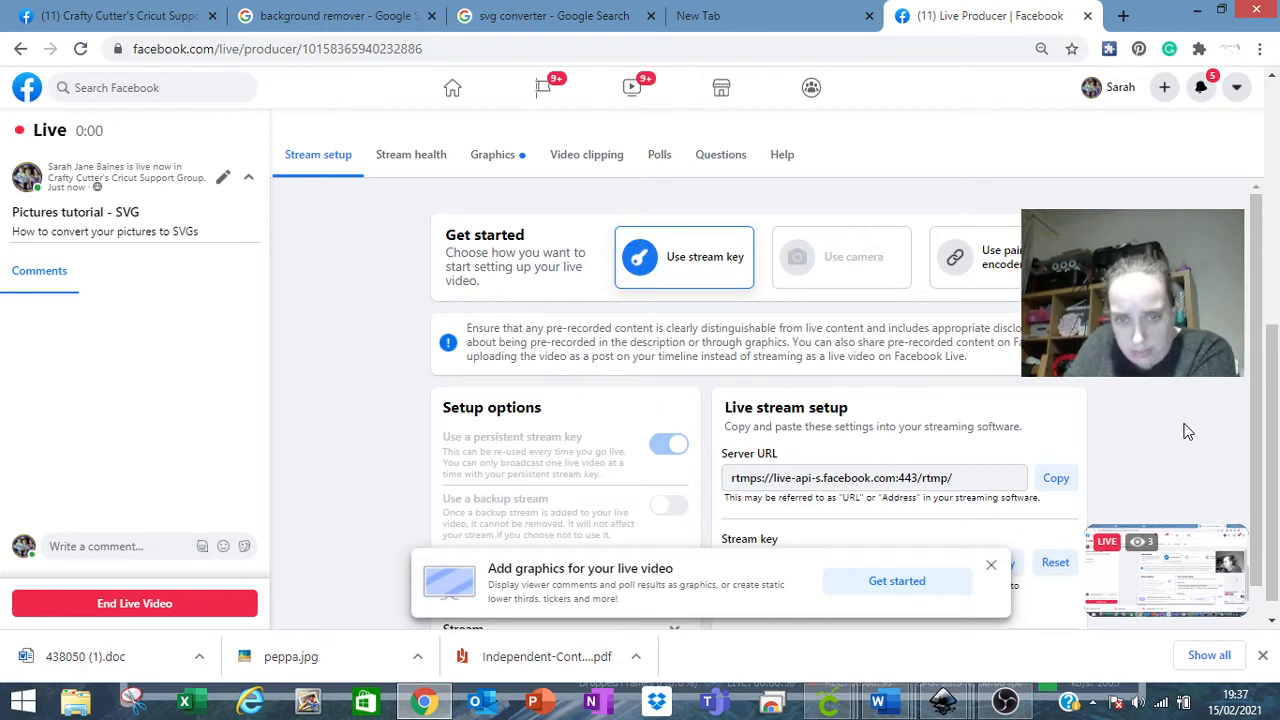
Step: Dismiss the graphics and group-sharing suggestions on the live stream setup page
{"action": "left_click", "coordinate": [991, 568]}
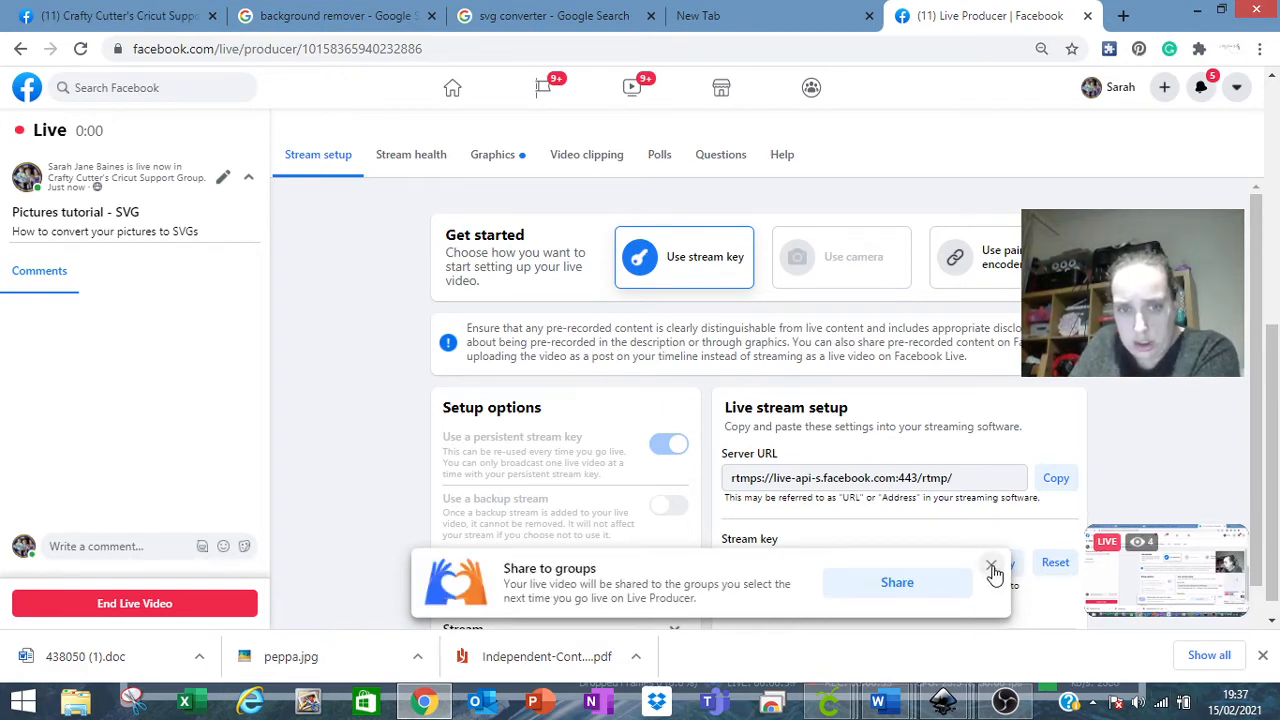
{"action": "left_click", "coordinate": [991, 568]}
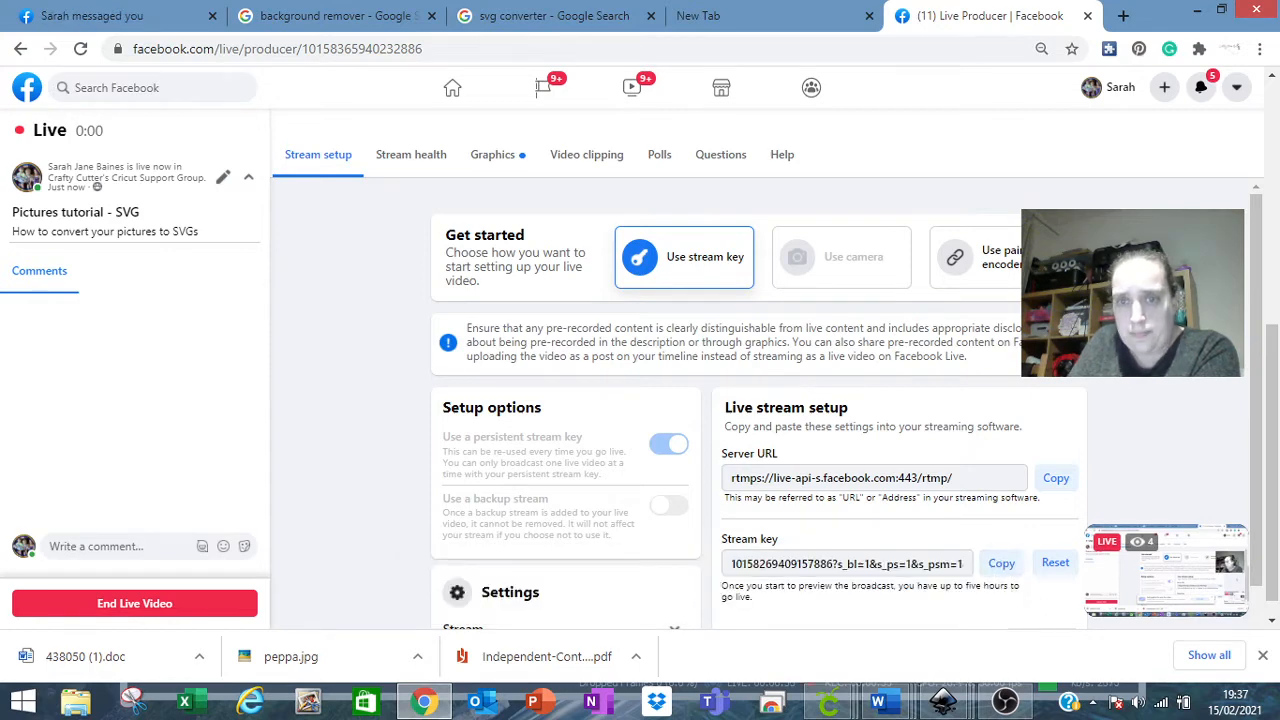
{"action": "scroll", "coordinate": [1263, 298], "scroll_direction": "down", "scroll_amount": 1}
{"action": "scroll", "coordinate": [1263, 280], "scroll_direction": "up", "scroll_amount": 1}
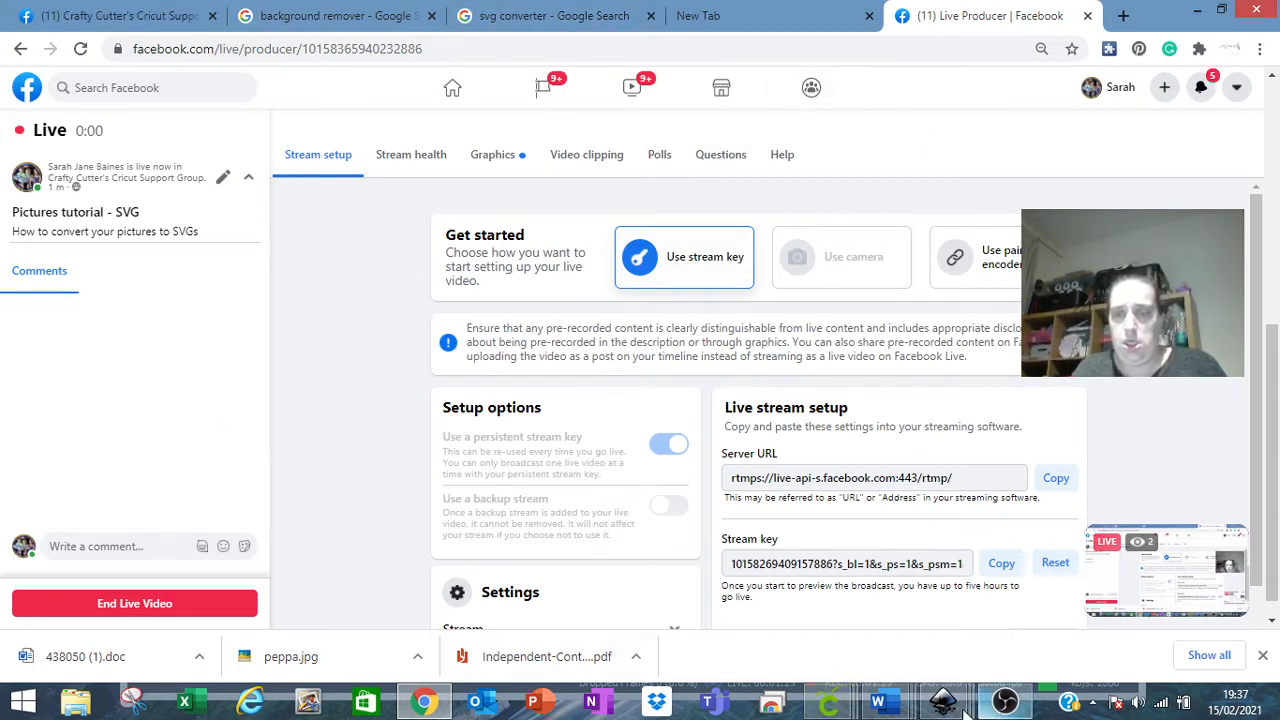
Step: Switch to the Inkscape window with the letter D design and create a new blank document
{"action": "mouse_move", "coordinate": [956, 708]}
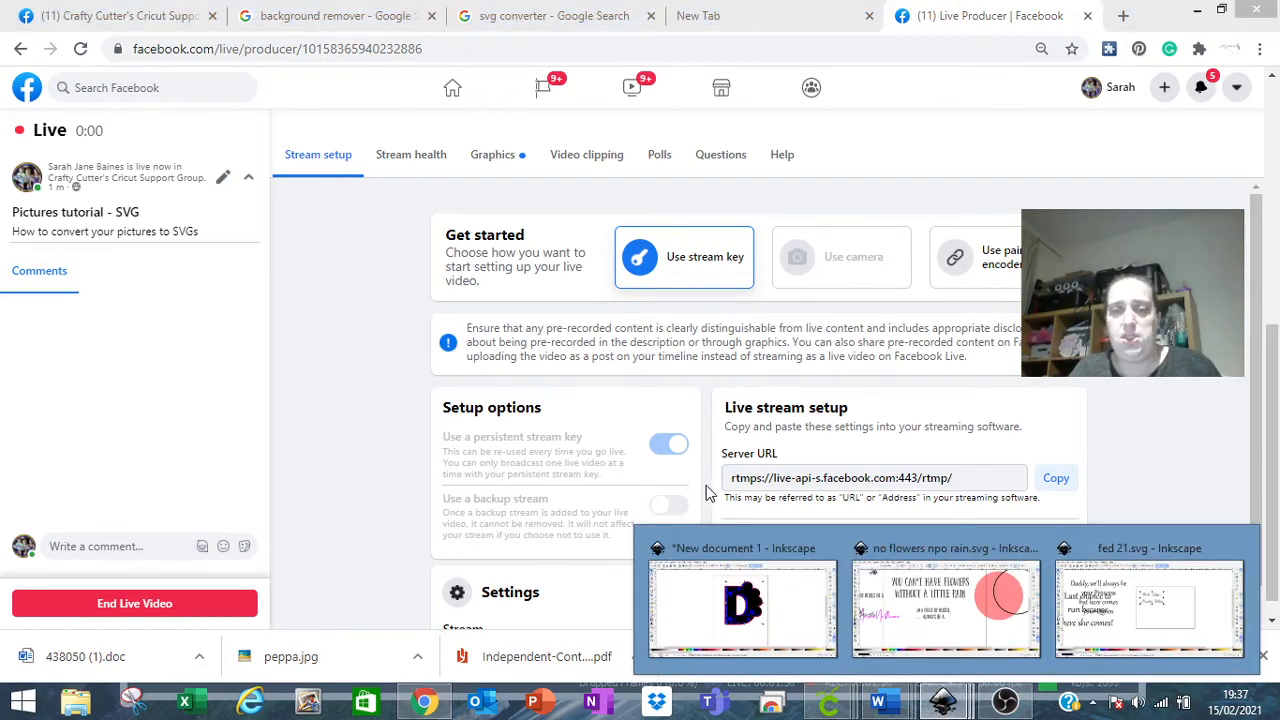
{"action": "left_click", "coordinate": [800, 561]}
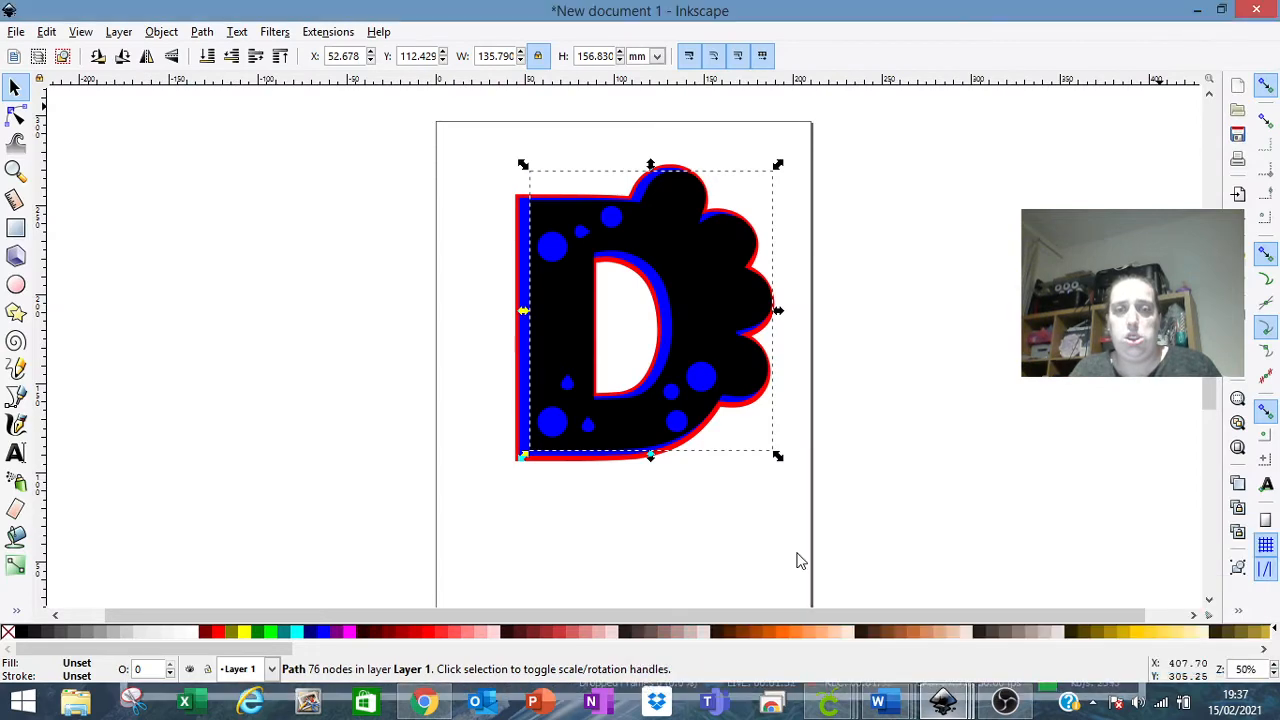
{"action": "left_click", "coordinate": [16, 31]}
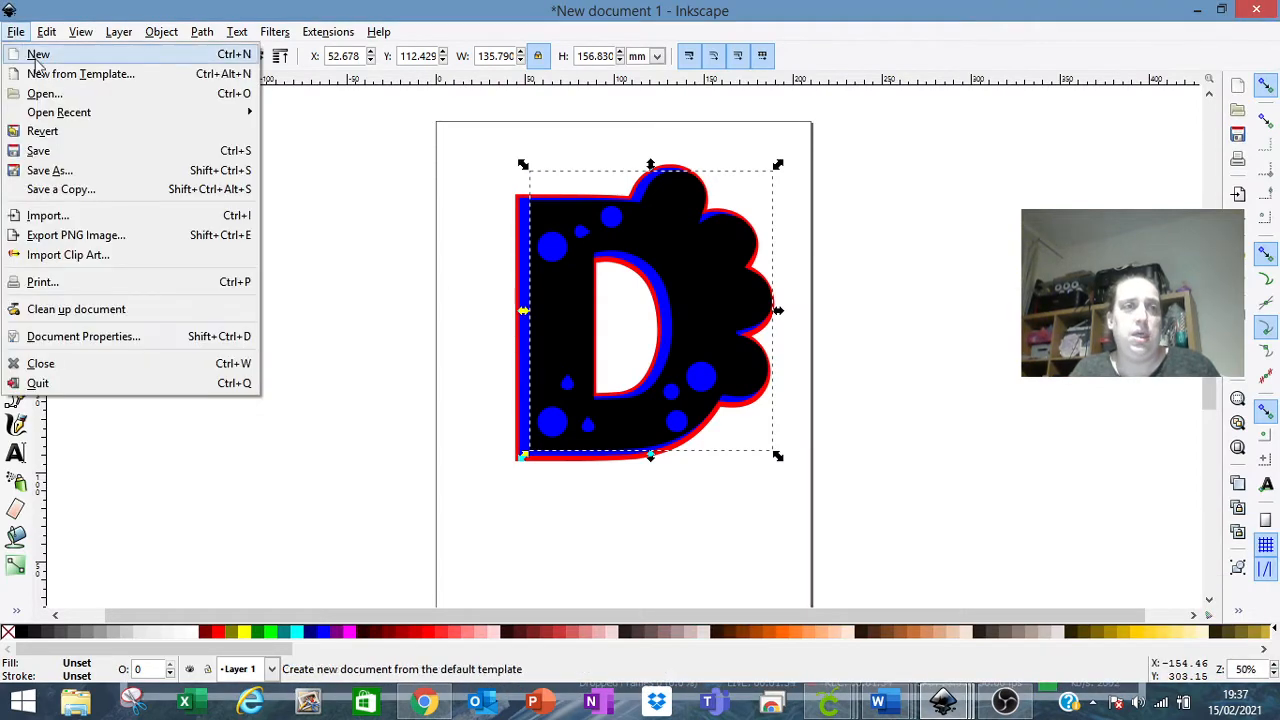
{"action": "left_click", "coordinate": [54, 52]}
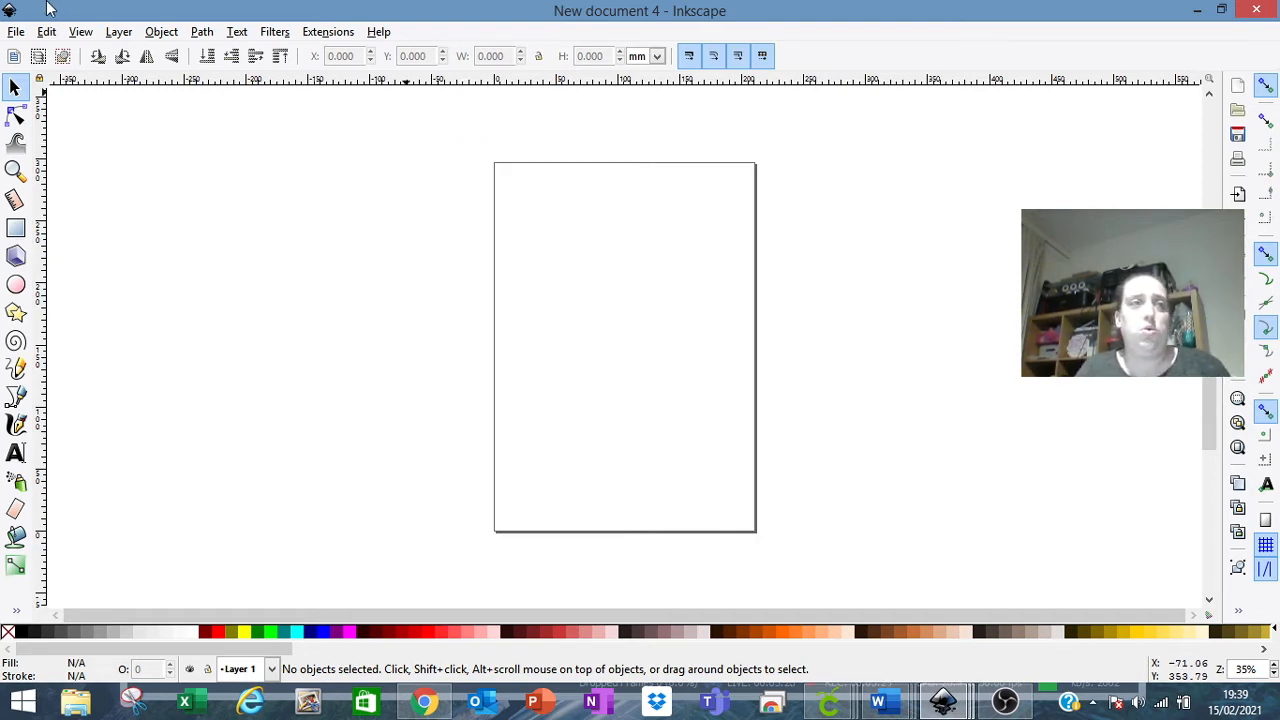
{"action": "left_click", "coordinate": [17, 32]}
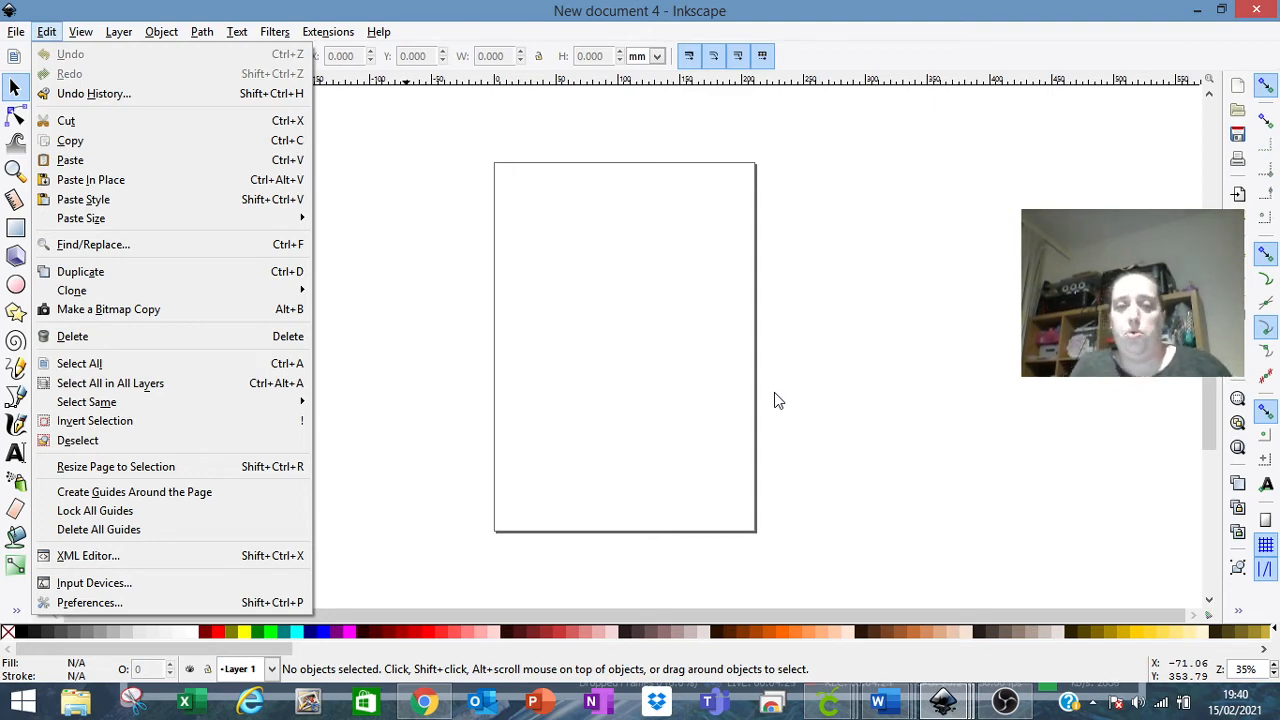
Step: Switch to Chrome and open the remove.bg site from the background remover search results
{"action": "left_click", "coordinate": [424, 702]}
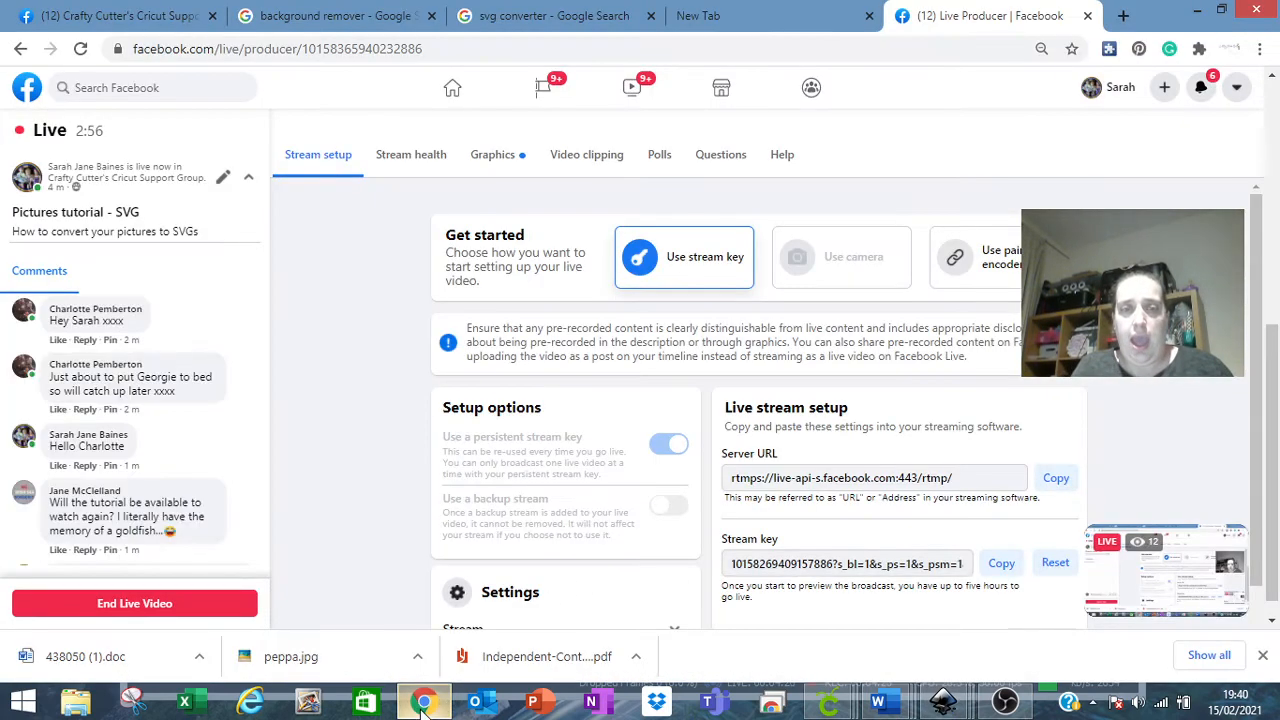
{"action": "left_click", "coordinate": [315, 25]}
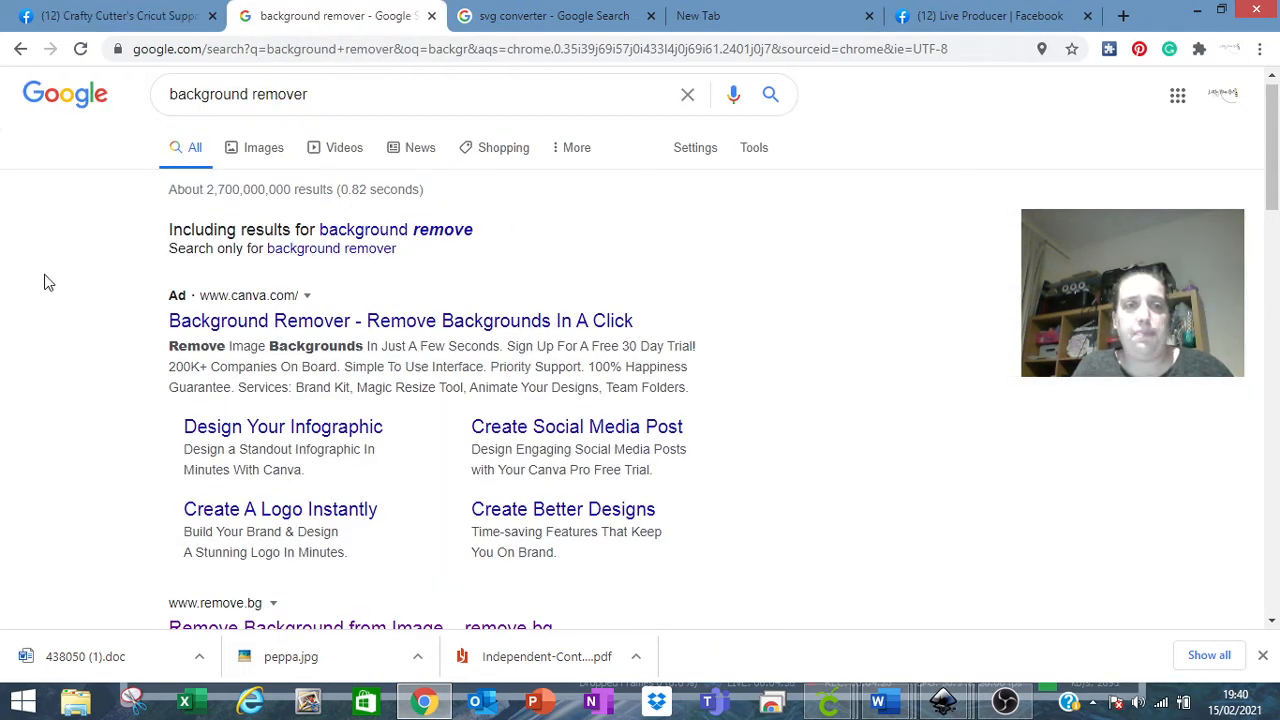
{"action": "scroll", "coordinate": [1277, 172], "scroll_direction": "down", "scroll_amount": 3}
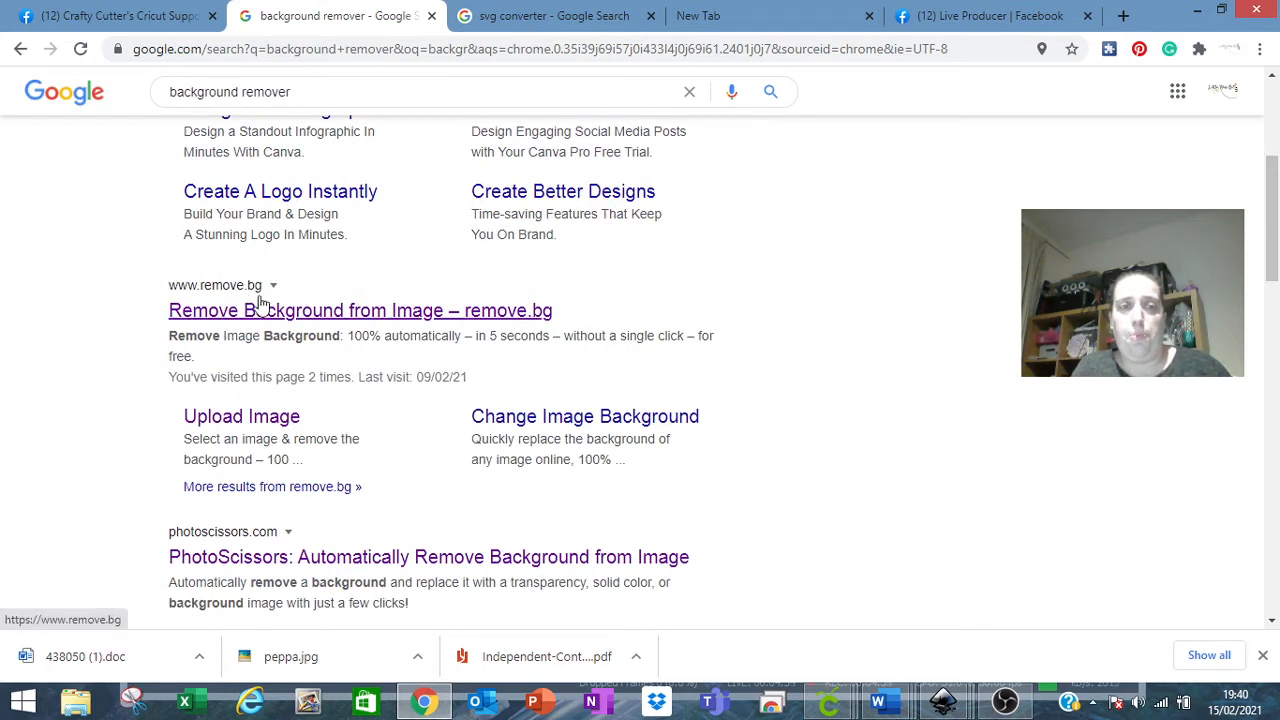
{"action": "left_click", "coordinate": [365, 314]}
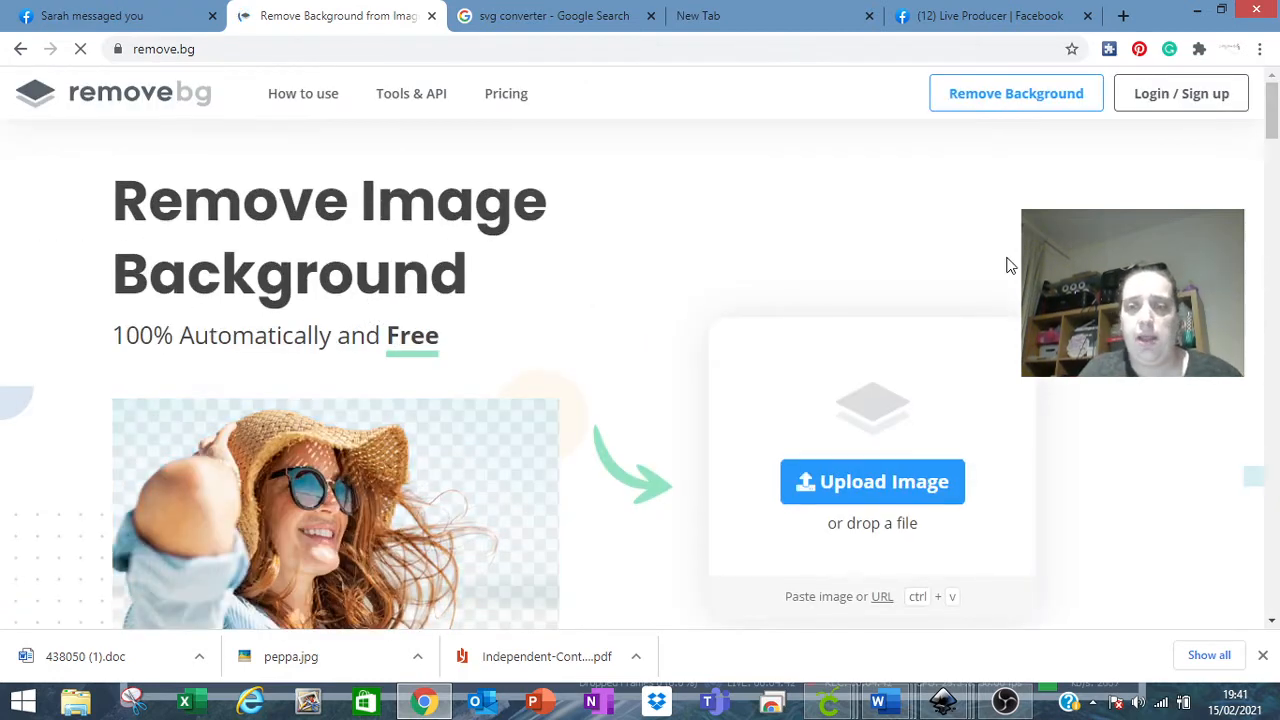
{"action": "left_click_drag", "start_coordinate": [1274, 122], "coordinate": [1274, 127]}
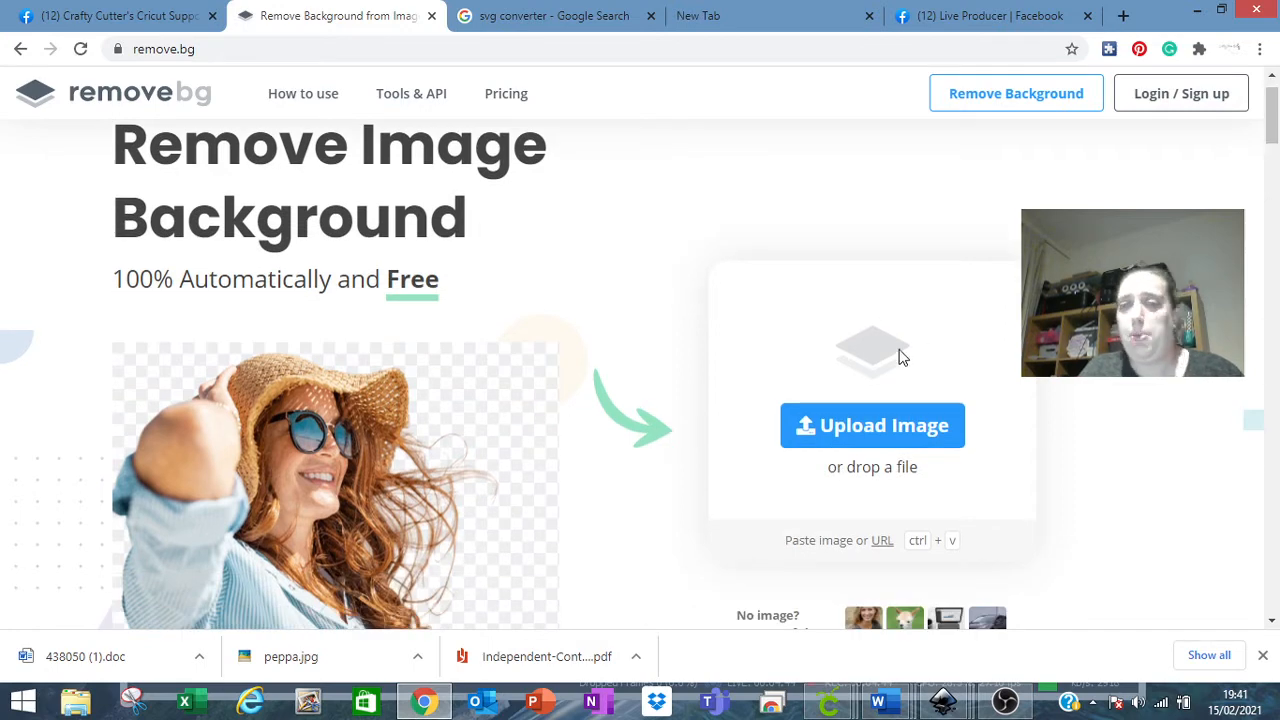
Step: Upload darwin.jpg from the Downloads folder to remove.bg for background removal
{"action": "left_click", "coordinate": [866, 425]}
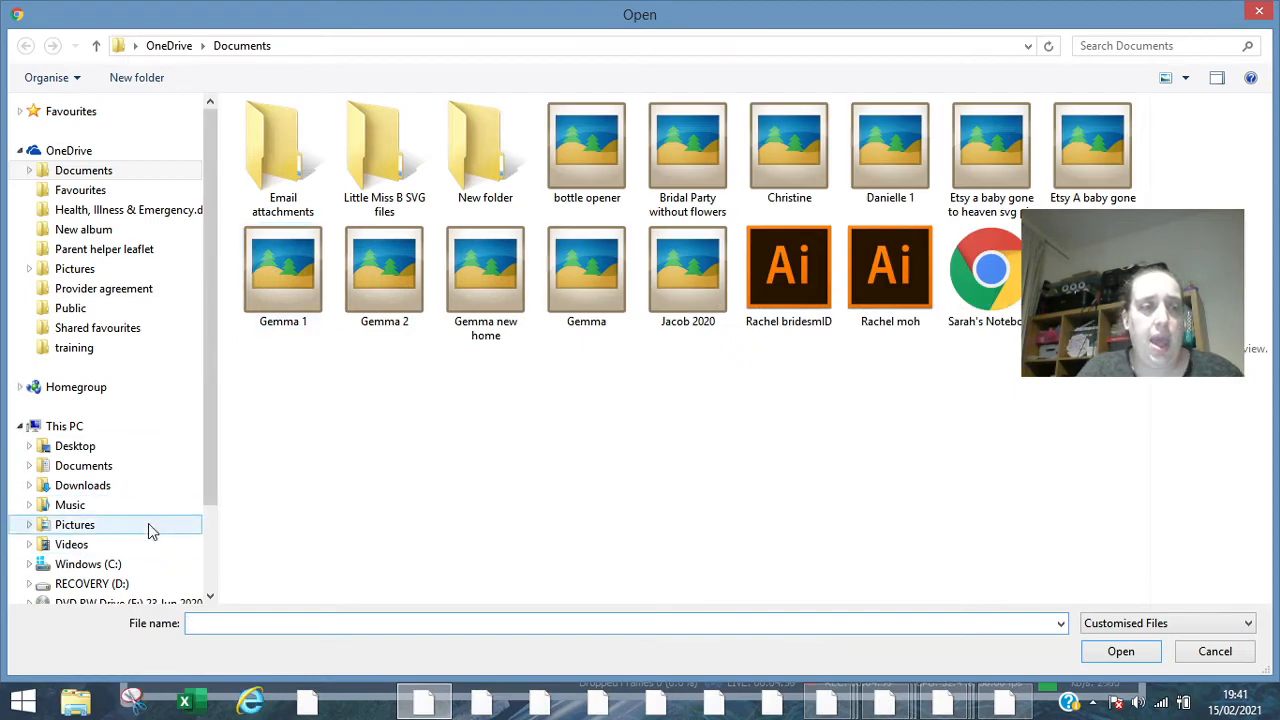
{"action": "left_click", "coordinate": [149, 489]}
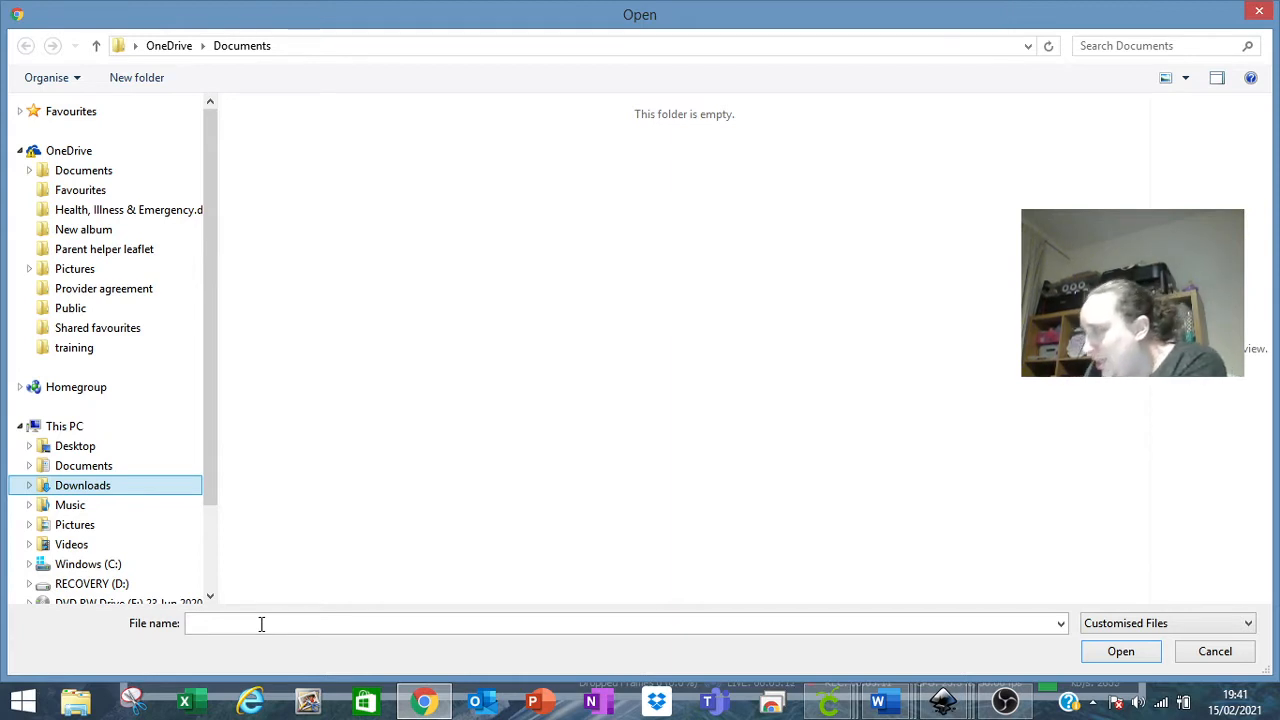
{"action": "left_click", "coordinate": [261, 623]}
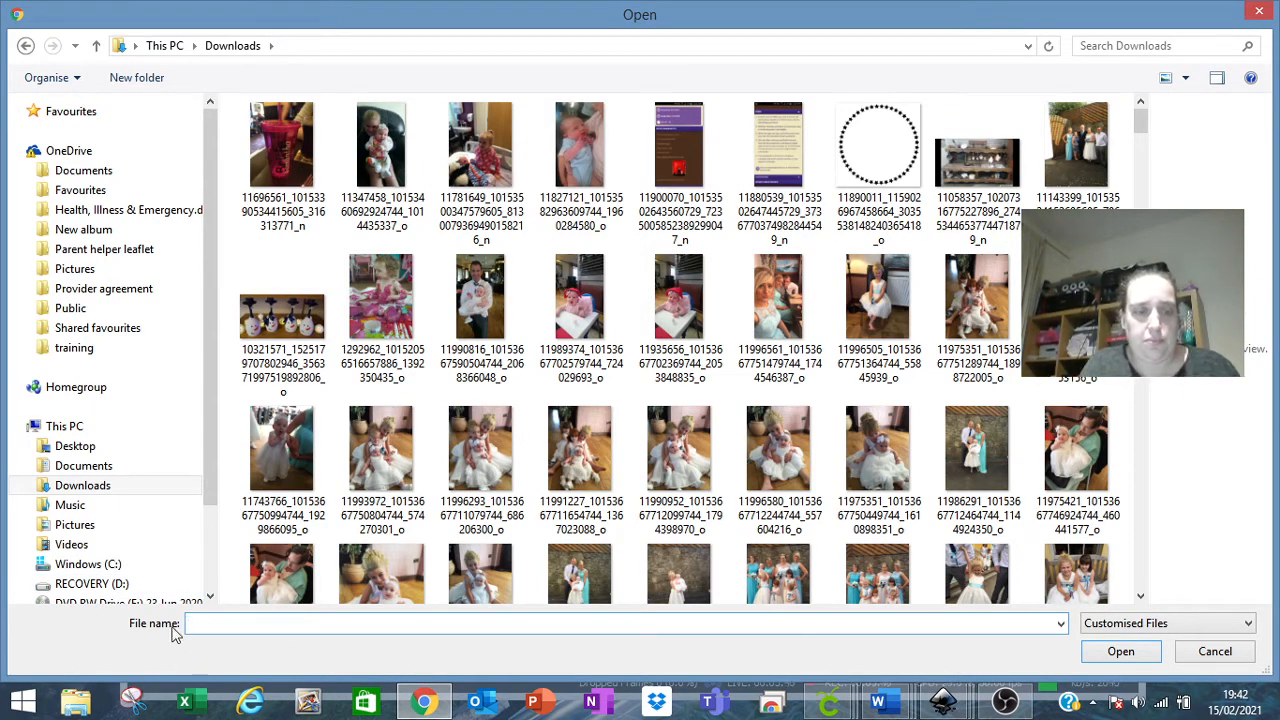
{"action": "type", "text": "dar"}
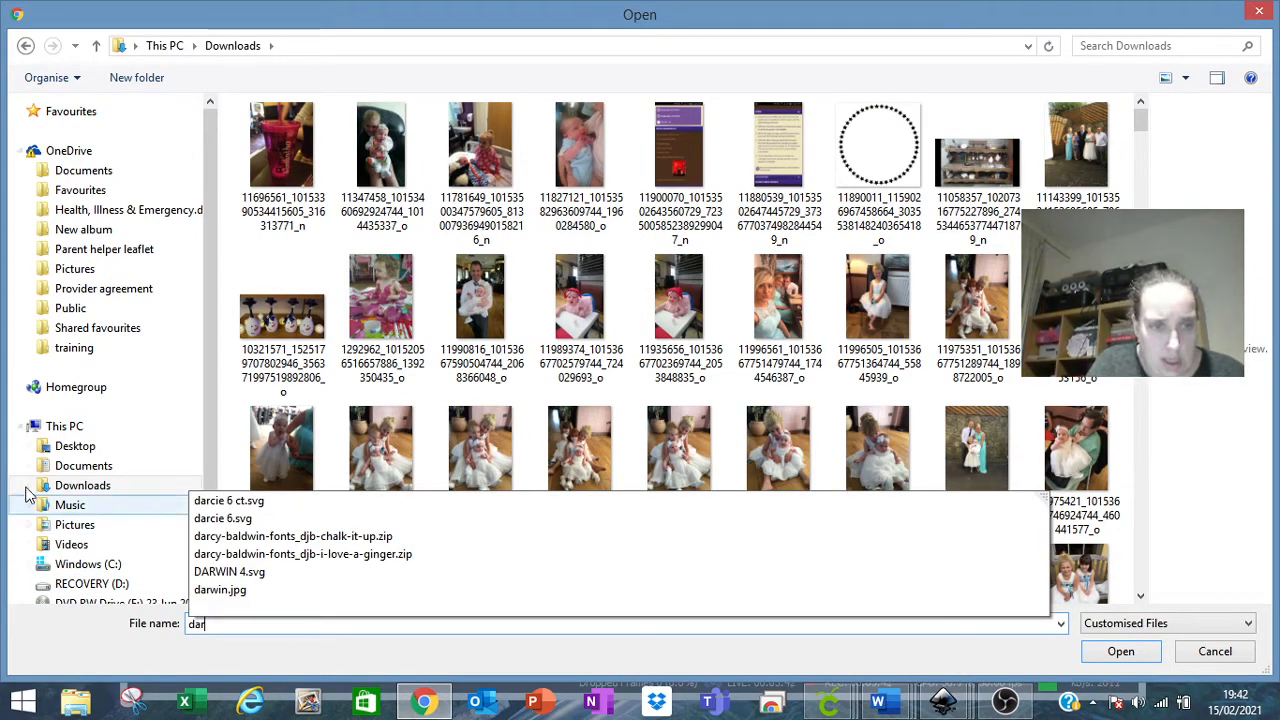
{"action": "left_click", "coordinate": [305, 591]}
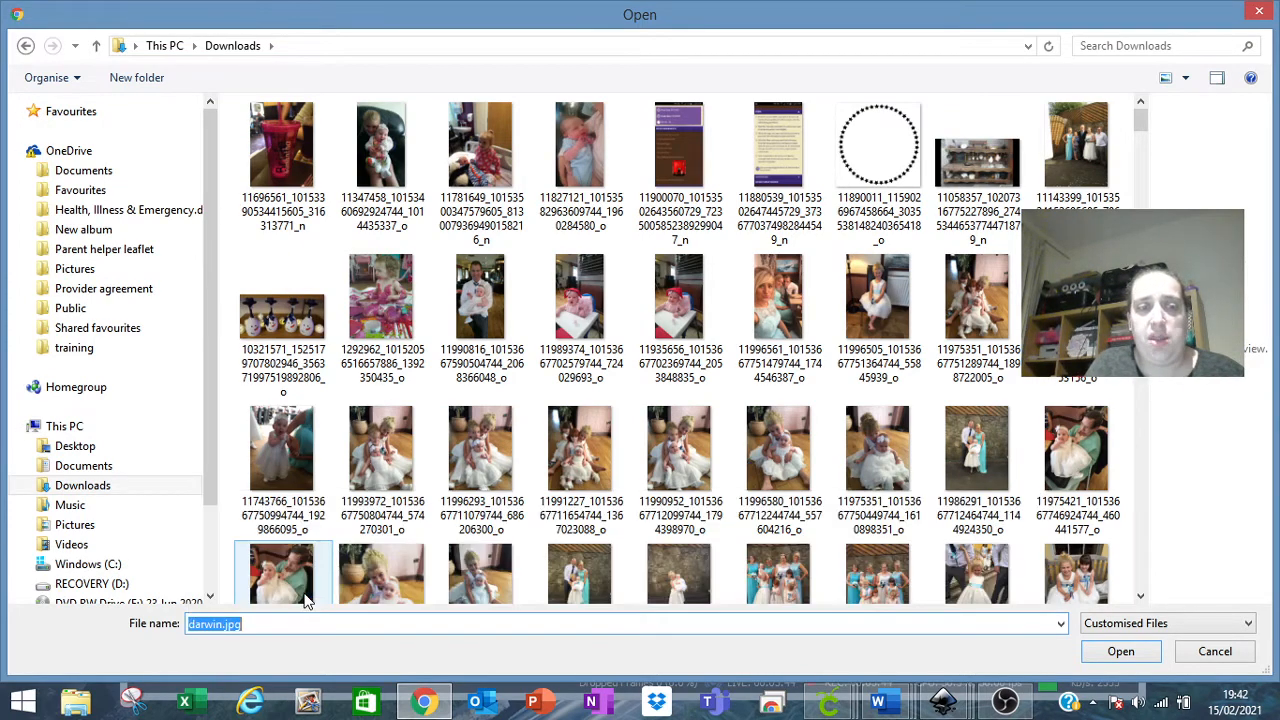
{"action": "left_click", "coordinate": [1116, 657]}
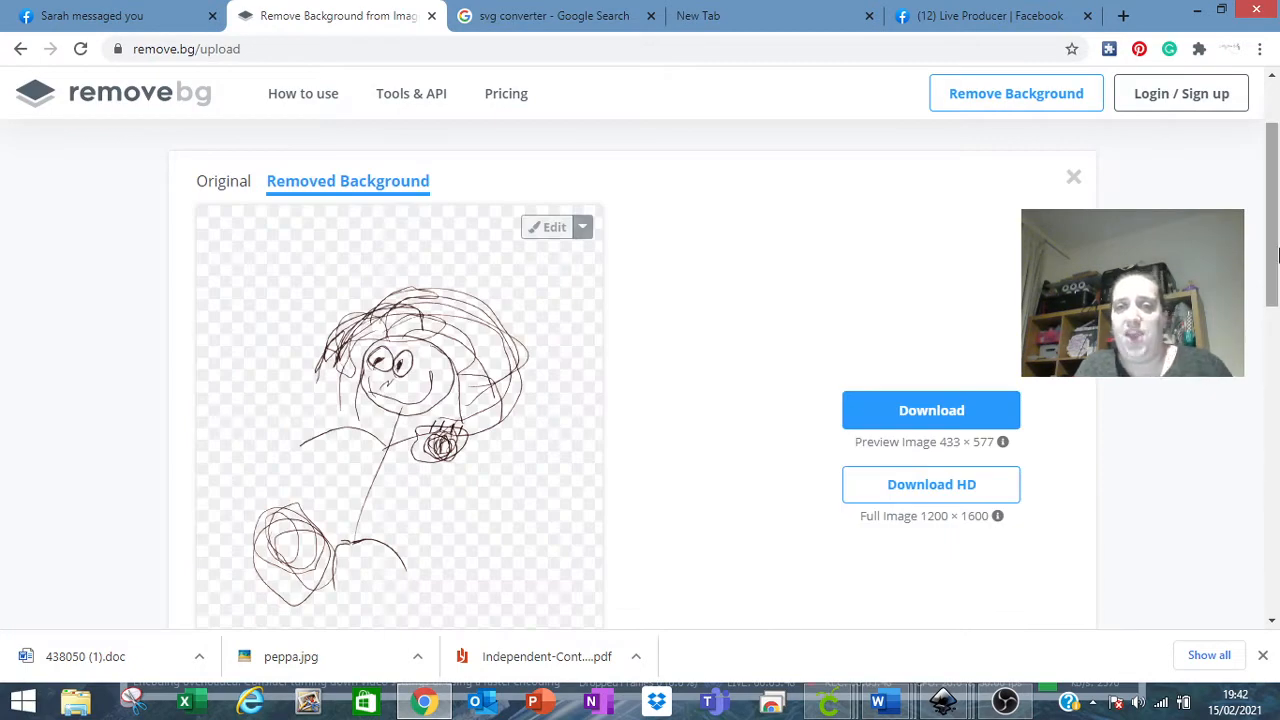
Step: Download the preview-size drawing with its background removed, and bring up the svg converter search results
{"action": "left_click_drag", "start_coordinate": [1265, 178], "coordinate": [1273, 213]}
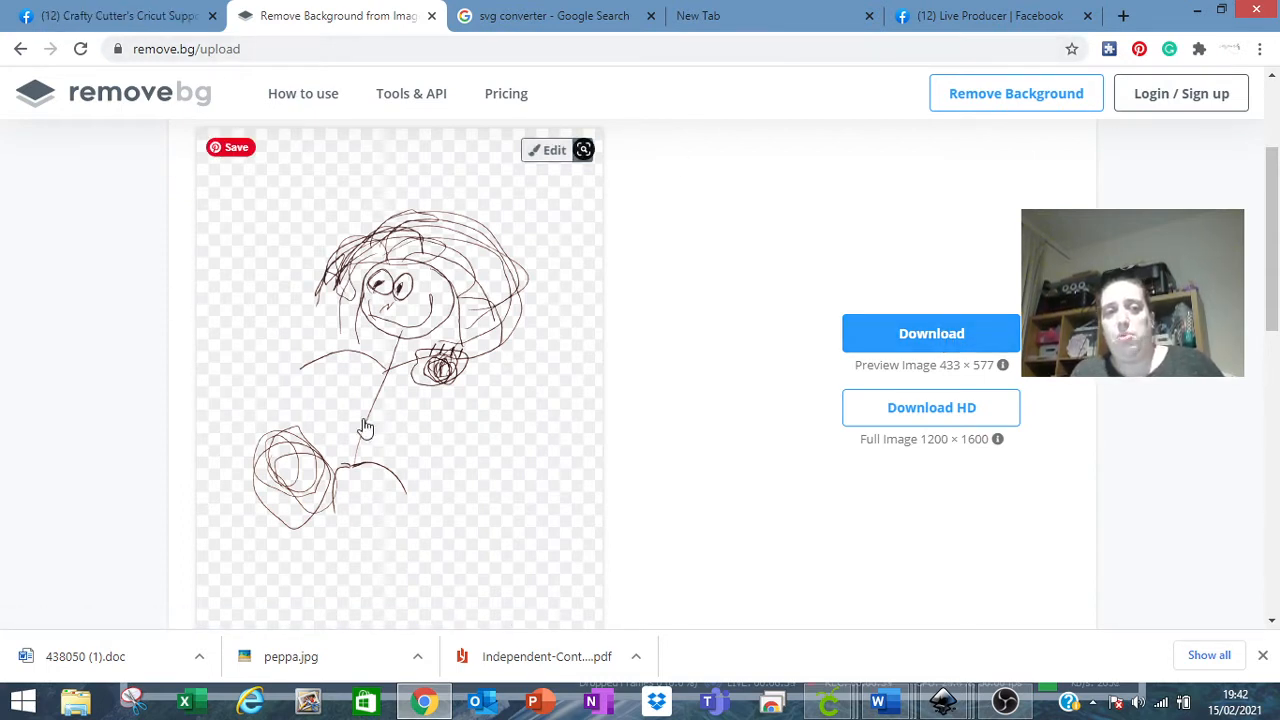
{"action": "mouse_move", "coordinate": [243, 156]}
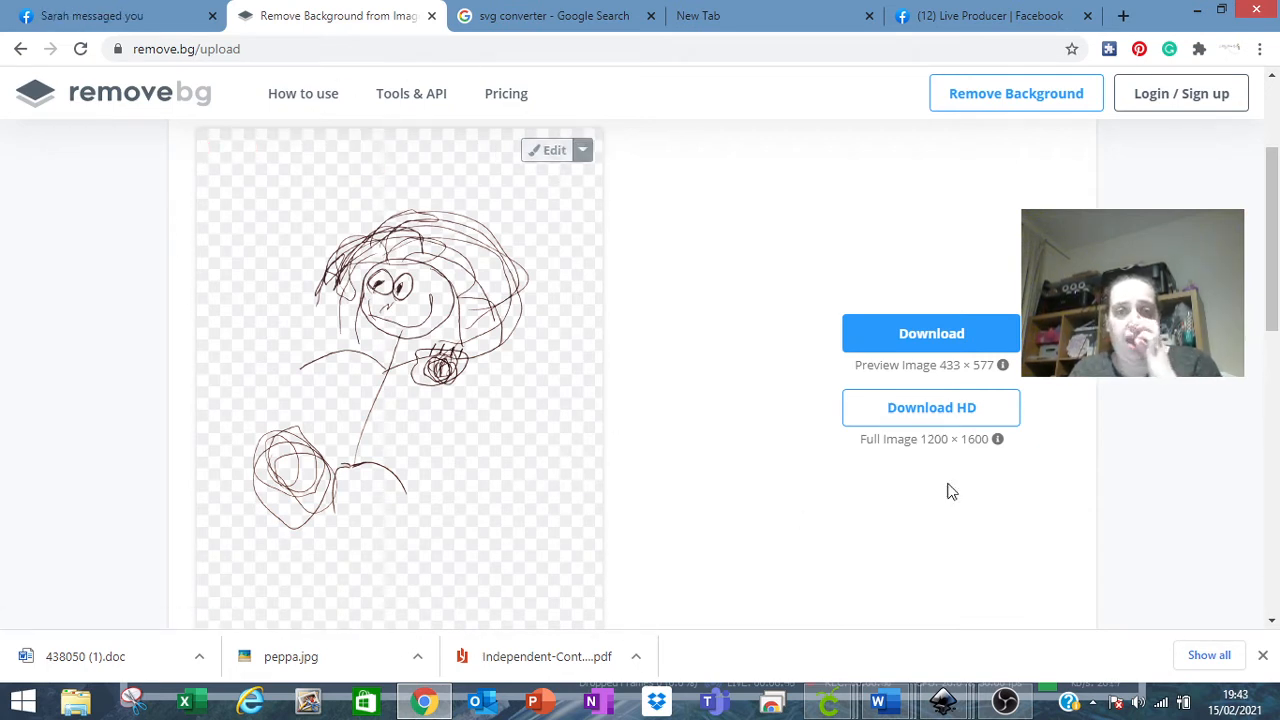
{"action": "left_click", "coordinate": [966, 334]}
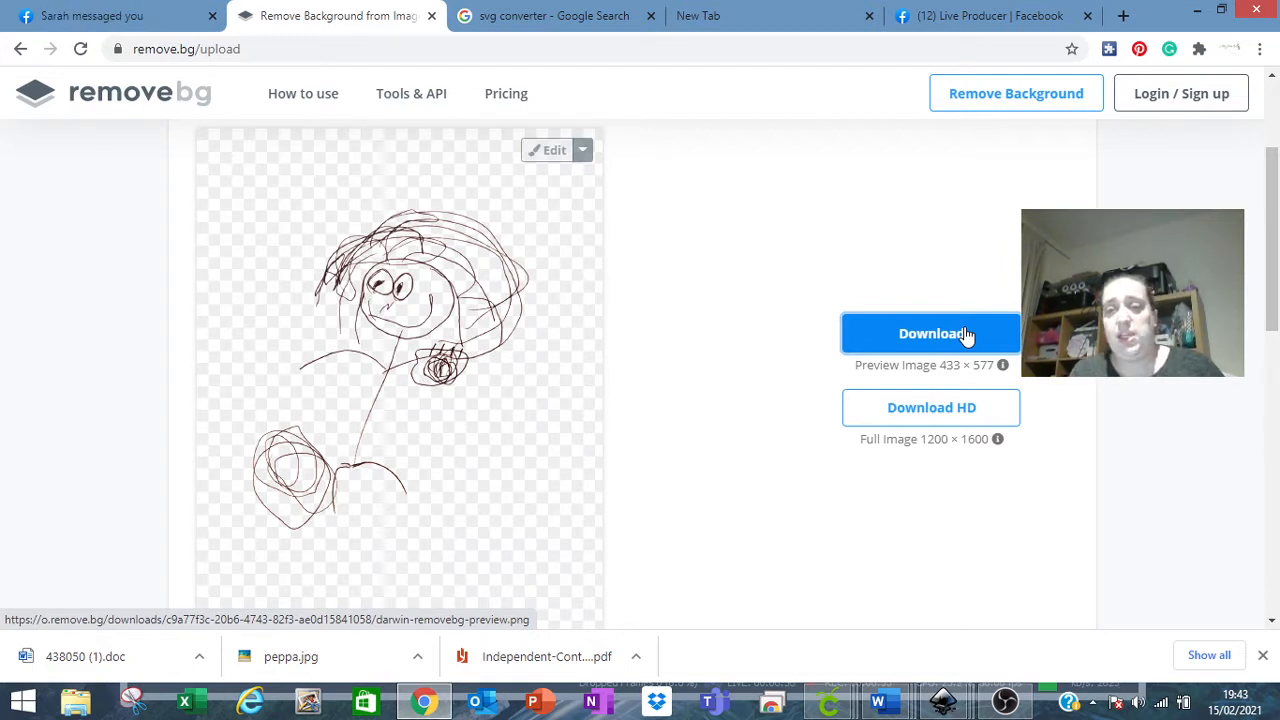
{"action": "left_click", "coordinate": [966, 335]}
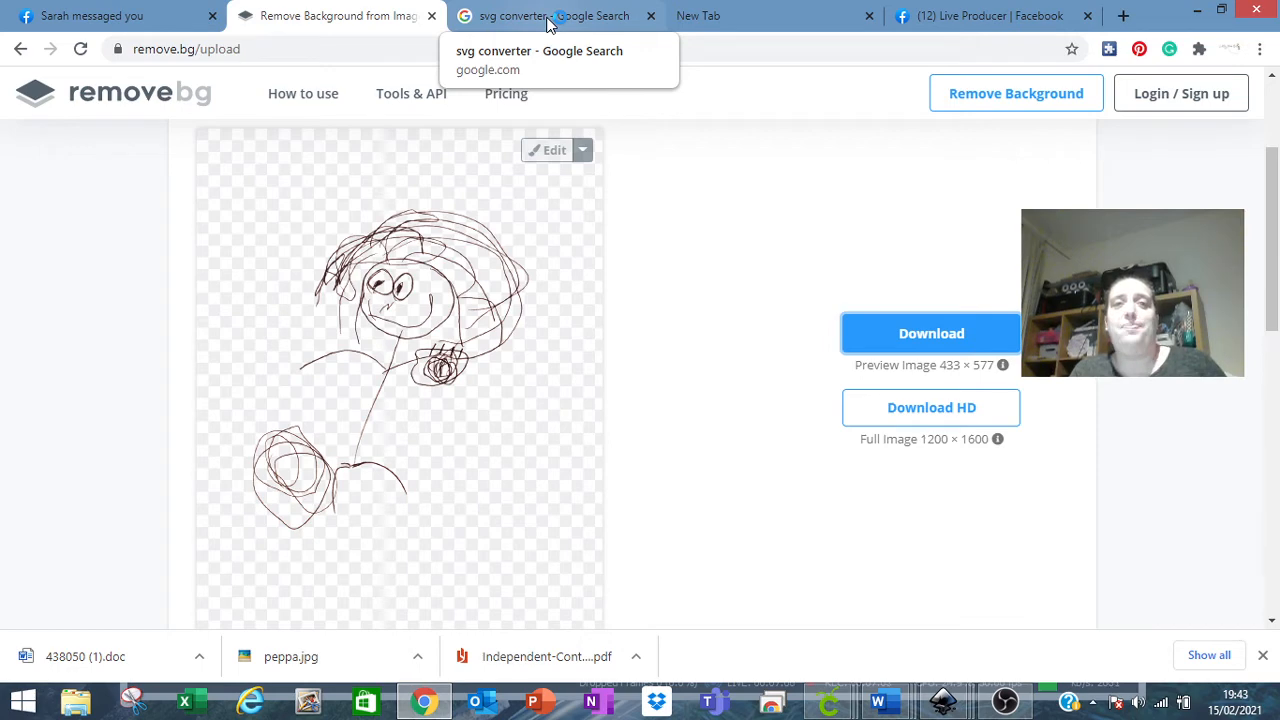
{"action": "left_click", "coordinate": [548, 18]}
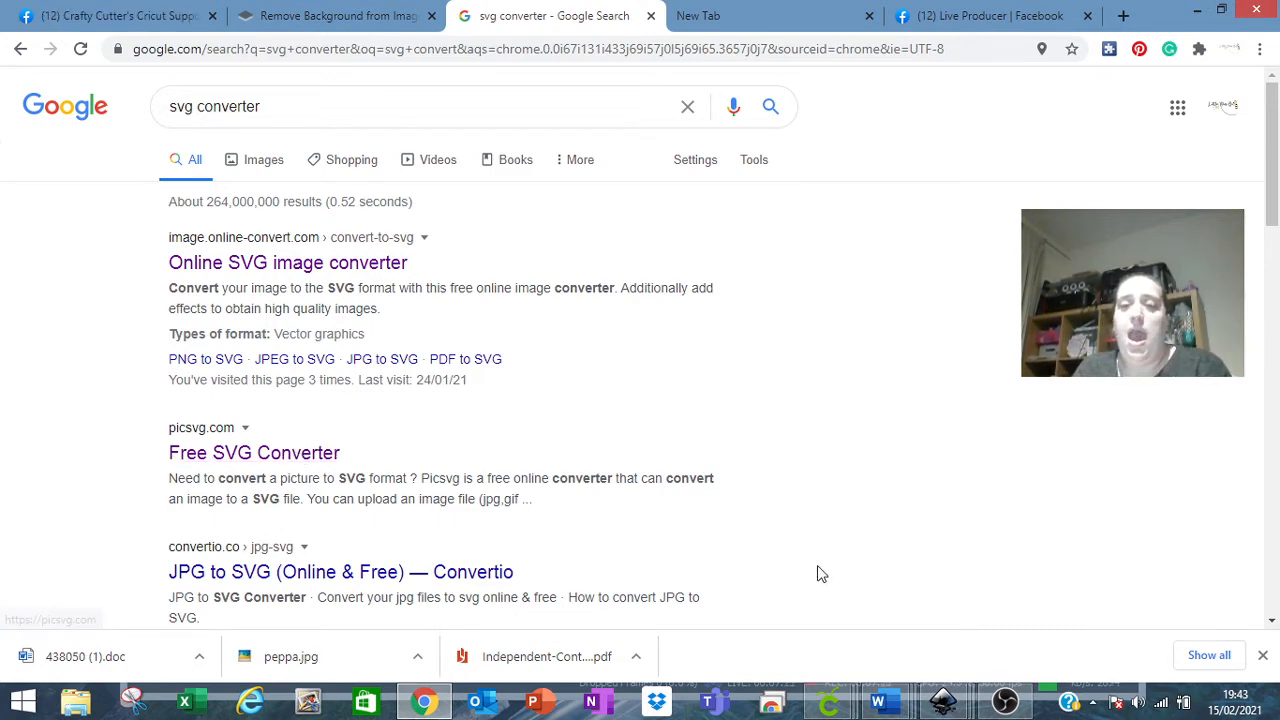
Step: Switch to Cricut Design Space, start a new project in a new maximized window, and open its upload page
{"action": "mouse_move", "coordinate": [838, 710]}
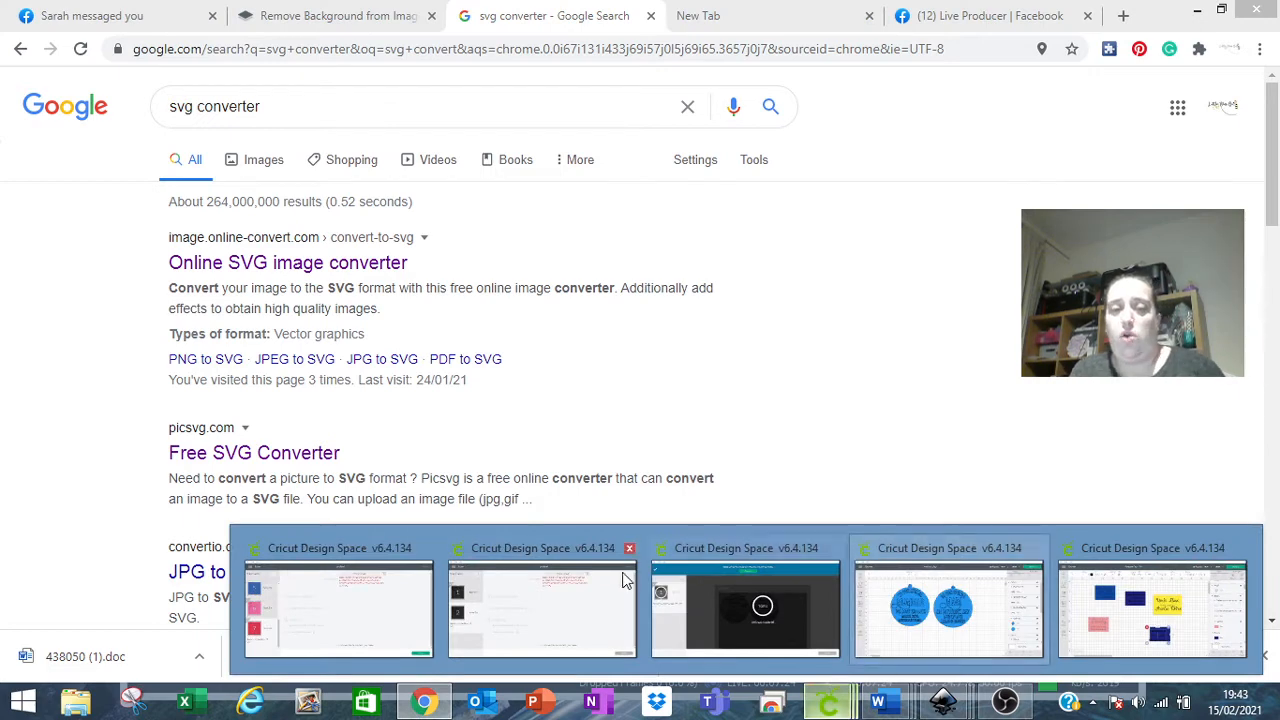
{"action": "left_click", "coordinate": [583, 603]}
{"action": "left_click", "coordinate": [14, 31]}
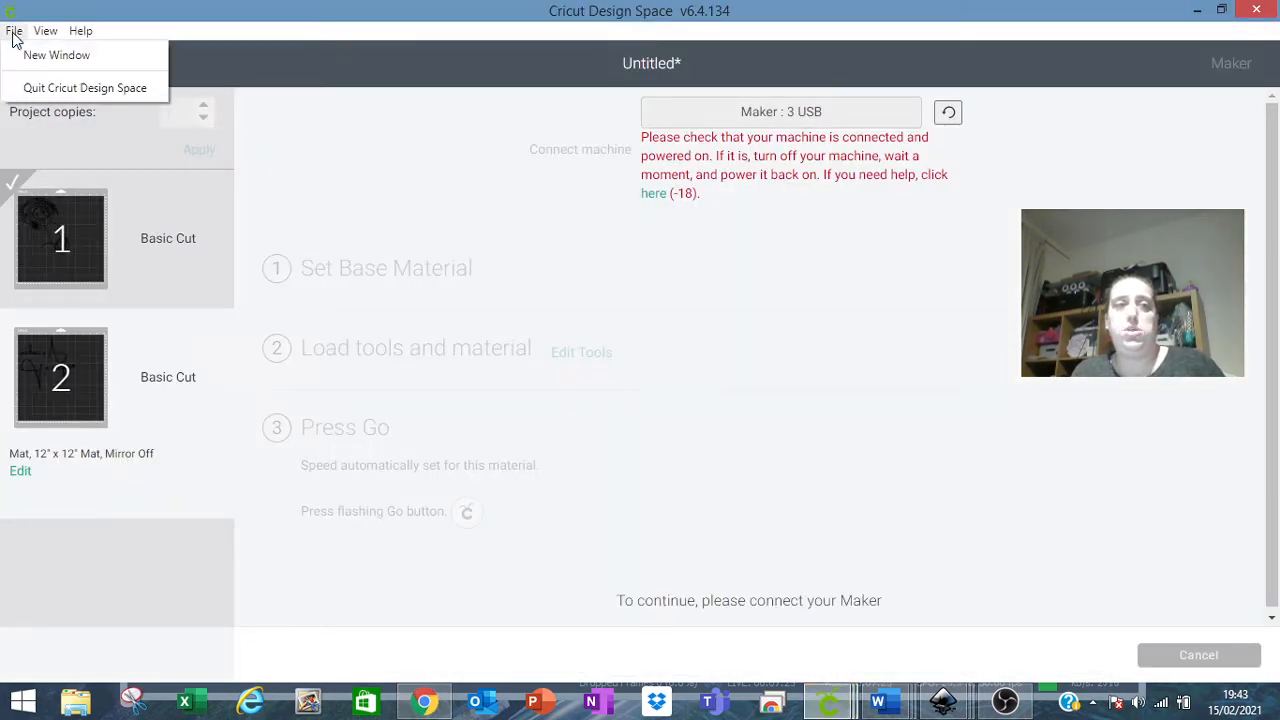
{"action": "left_click", "coordinate": [37, 57]}
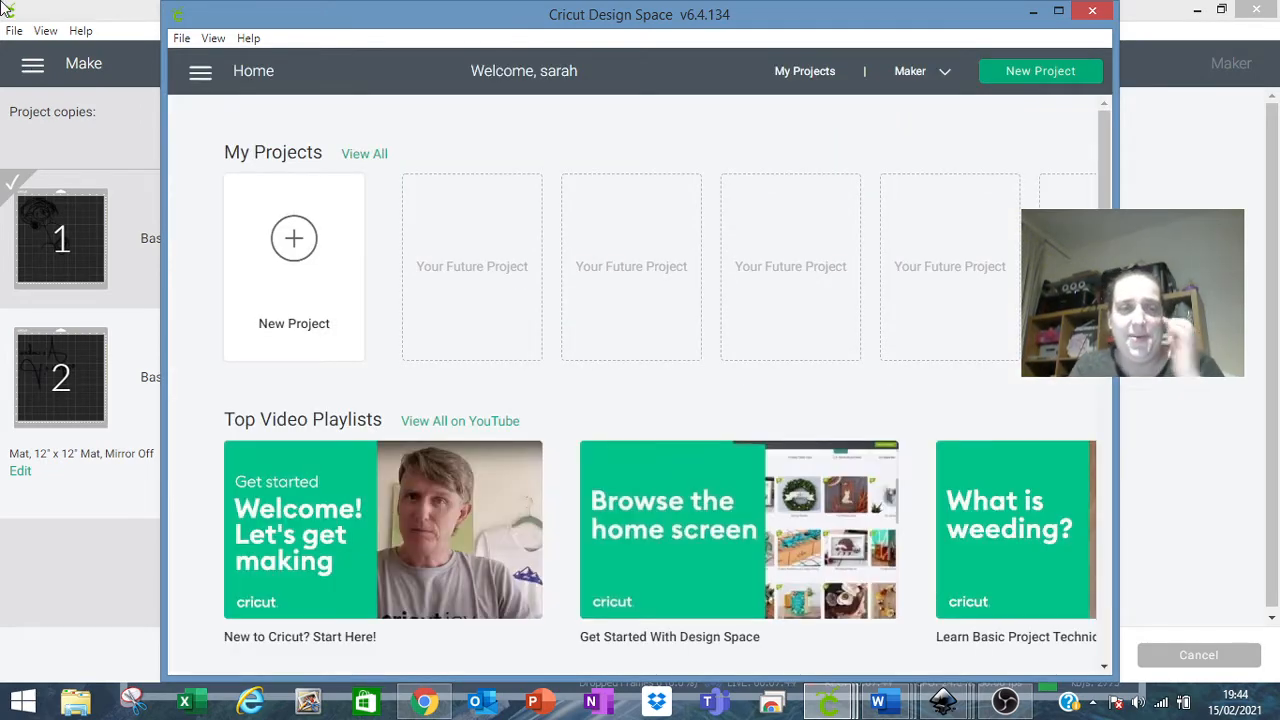
{"action": "left_click", "coordinate": [290, 237]}
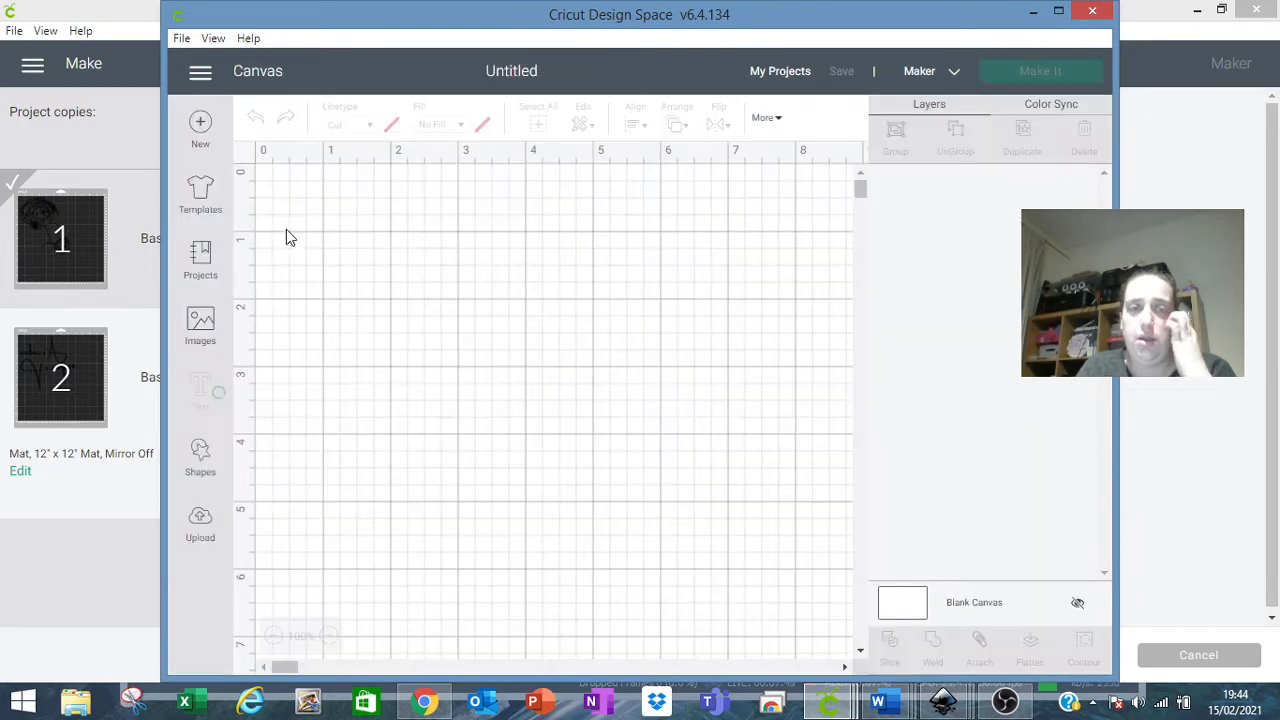
{"action": "left_click", "coordinate": [1059, 13]}
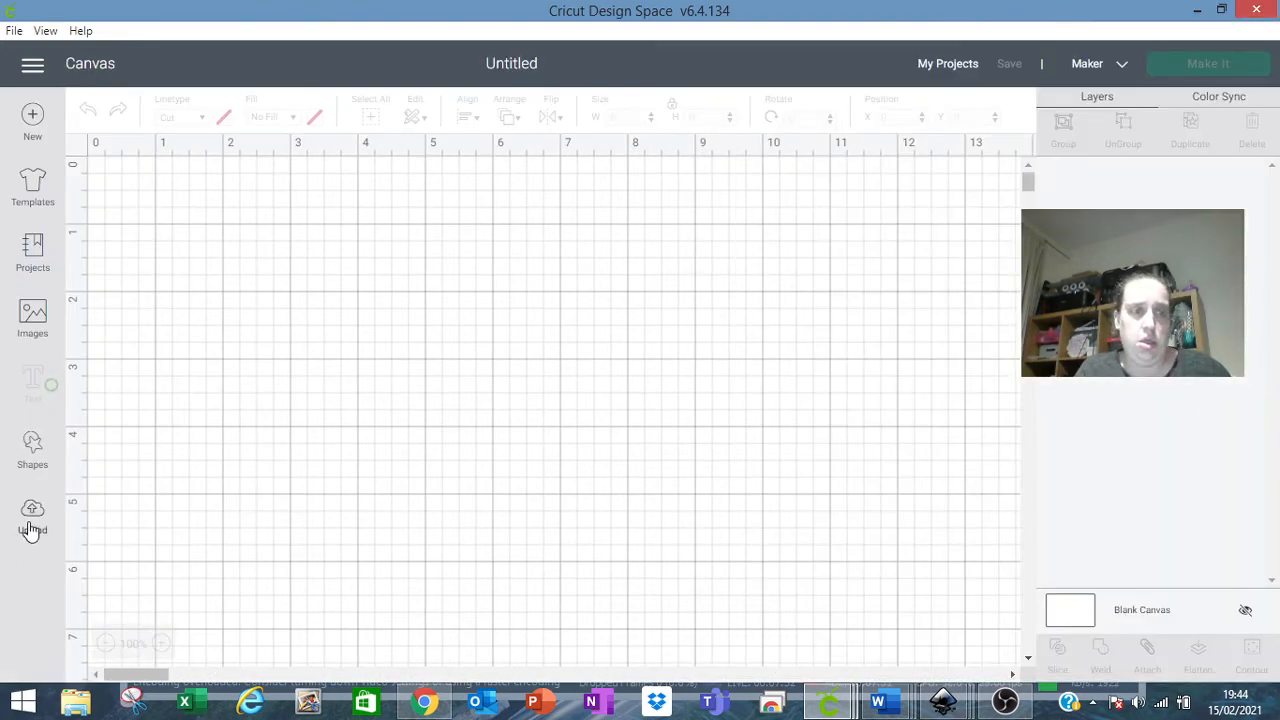
{"action": "left_click", "coordinate": [30, 530]}
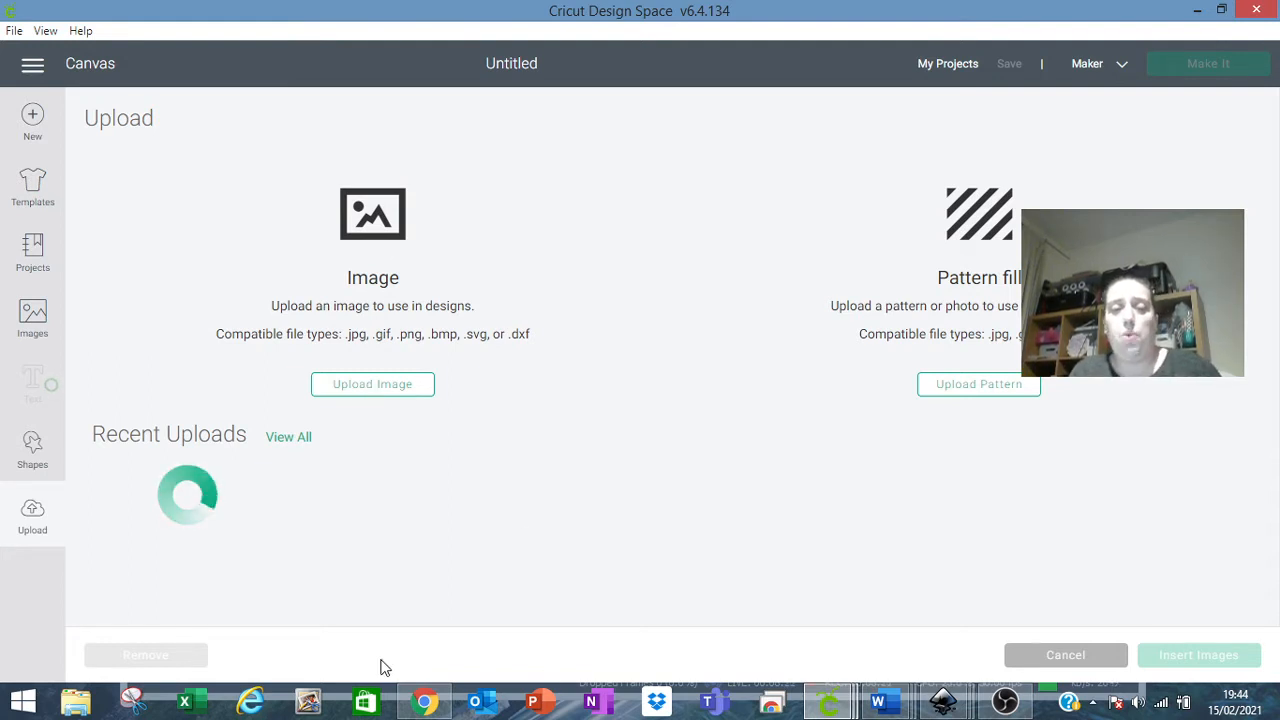
Step: Switch to Chrome, open Picsvg's Free SVG Converter from the search results, and quit the Adobe Illustrator window that pops up
{"action": "left_click", "coordinate": [424, 702]}
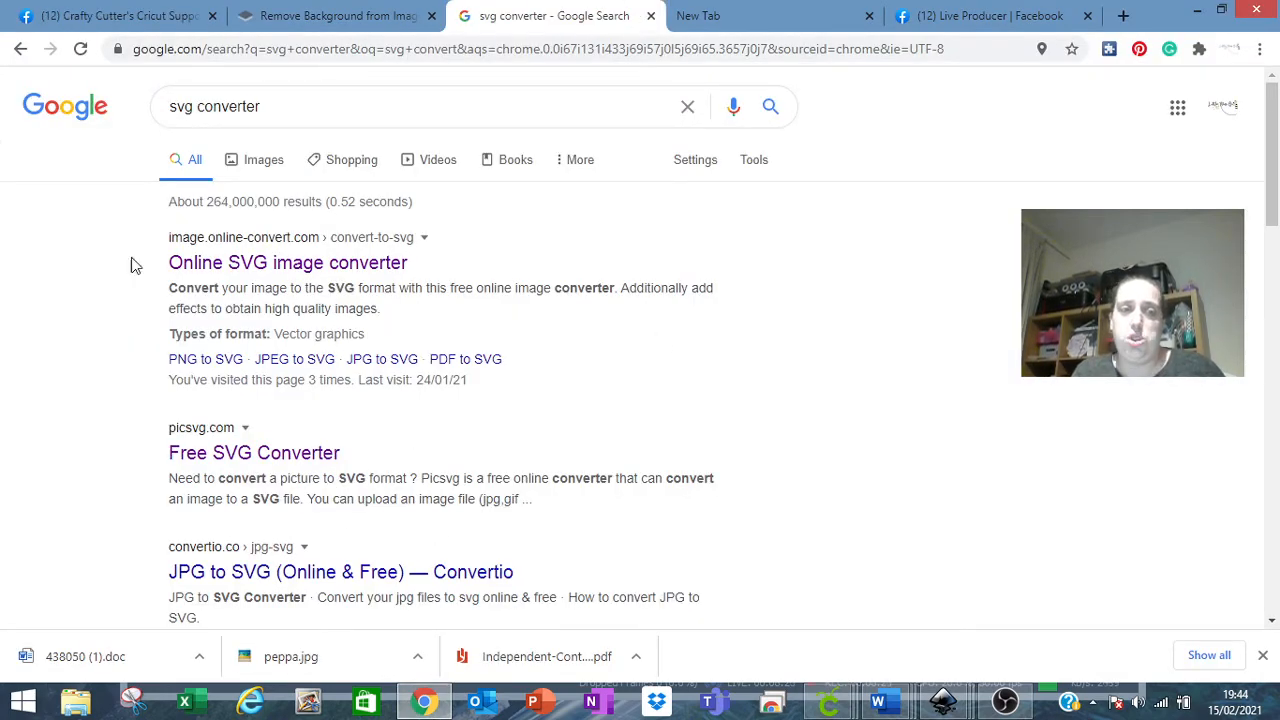
{"action": "left_click", "coordinate": [278, 462]}
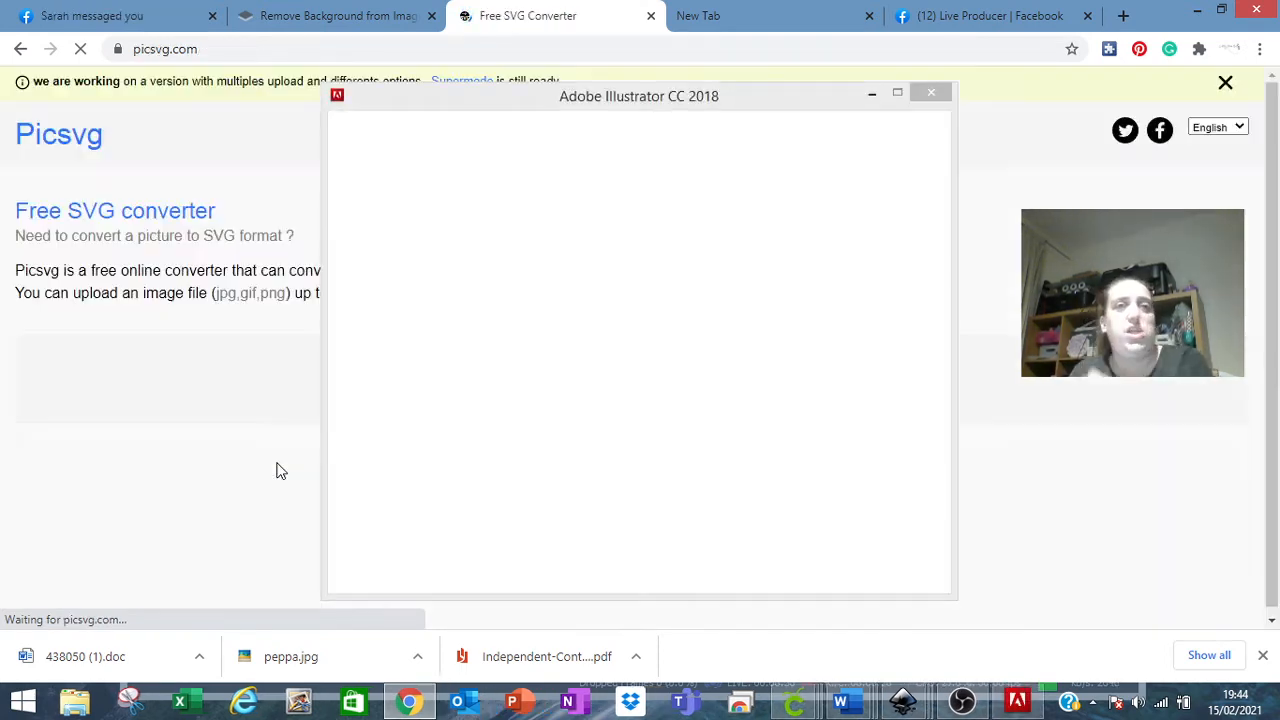
{"action": "left_click", "coordinate": [931, 93]}
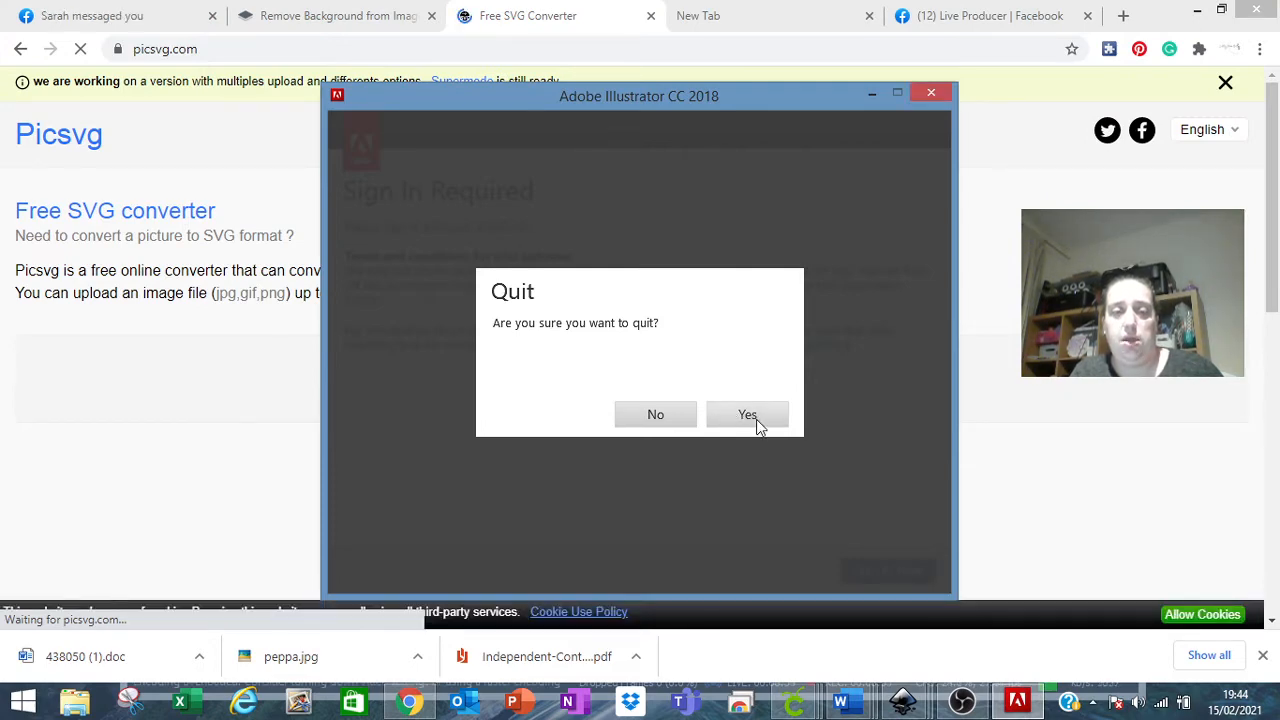
{"action": "left_click", "coordinate": [747, 415]}
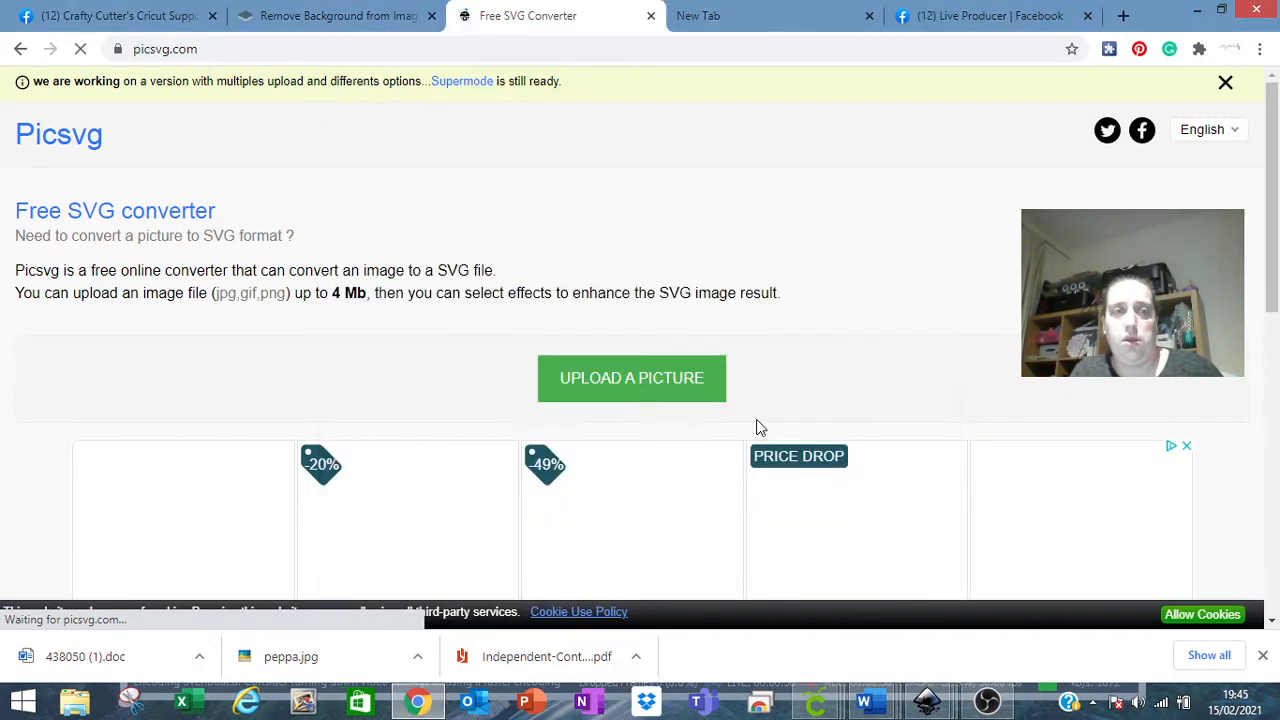
{"action": "scroll", "coordinate": [1277, 234], "scroll_direction": "down", "scroll_amount": 1}
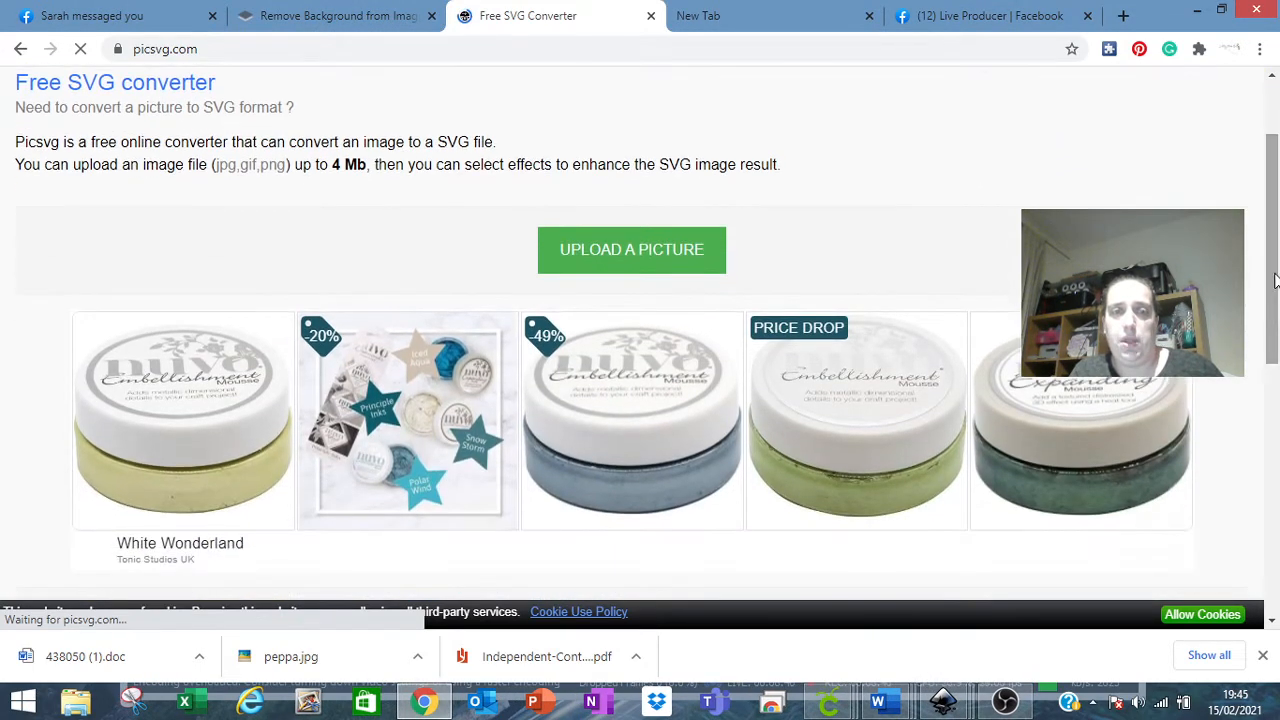
Step: Upload darwin-removebg-preview.png from the Downloads folder to Picsvg for SVG conversion
{"action": "left_click", "coordinate": [636, 254]}
{"action": "type", "text": "da"}
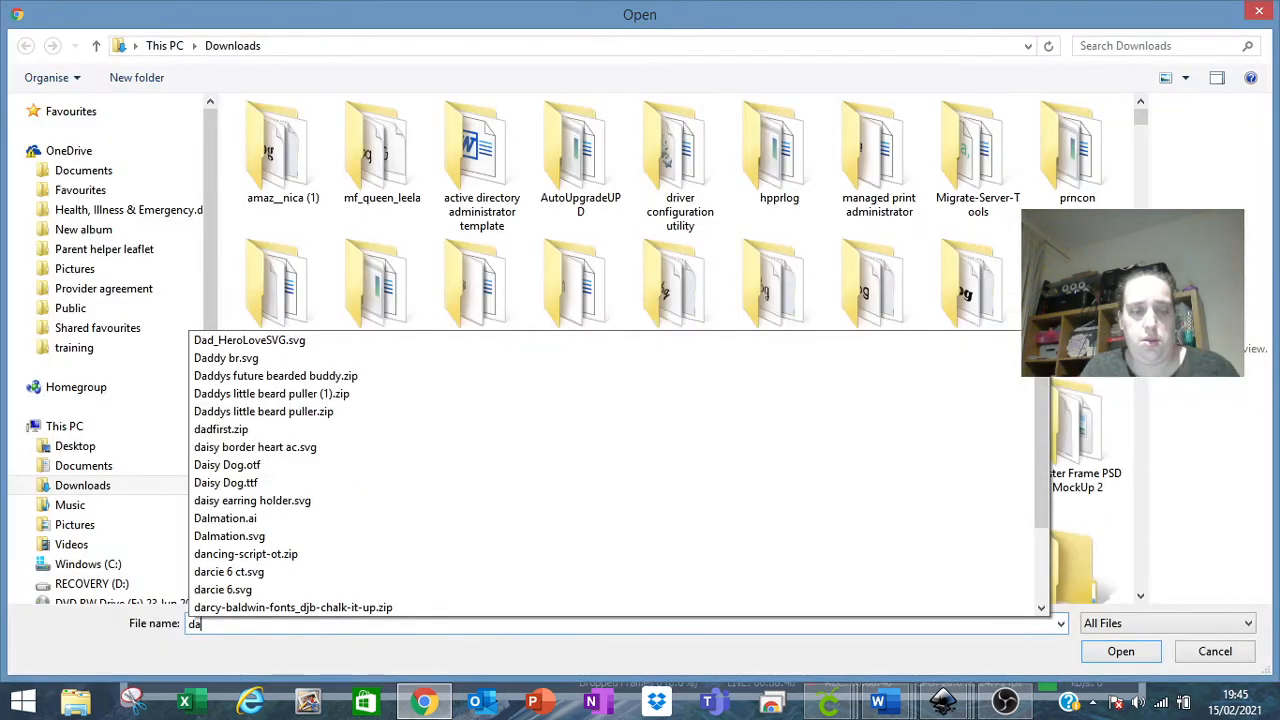
{"action": "type", "text": "r"}
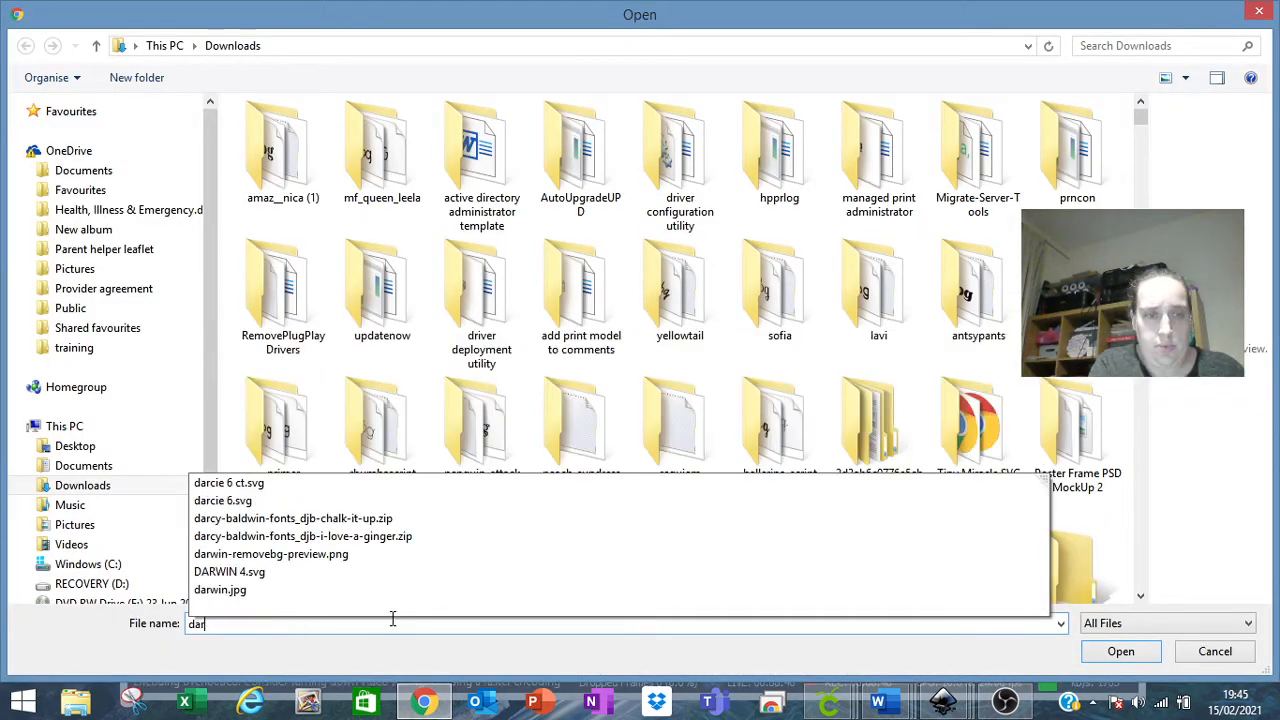
{"action": "left_click", "coordinate": [381, 563]}
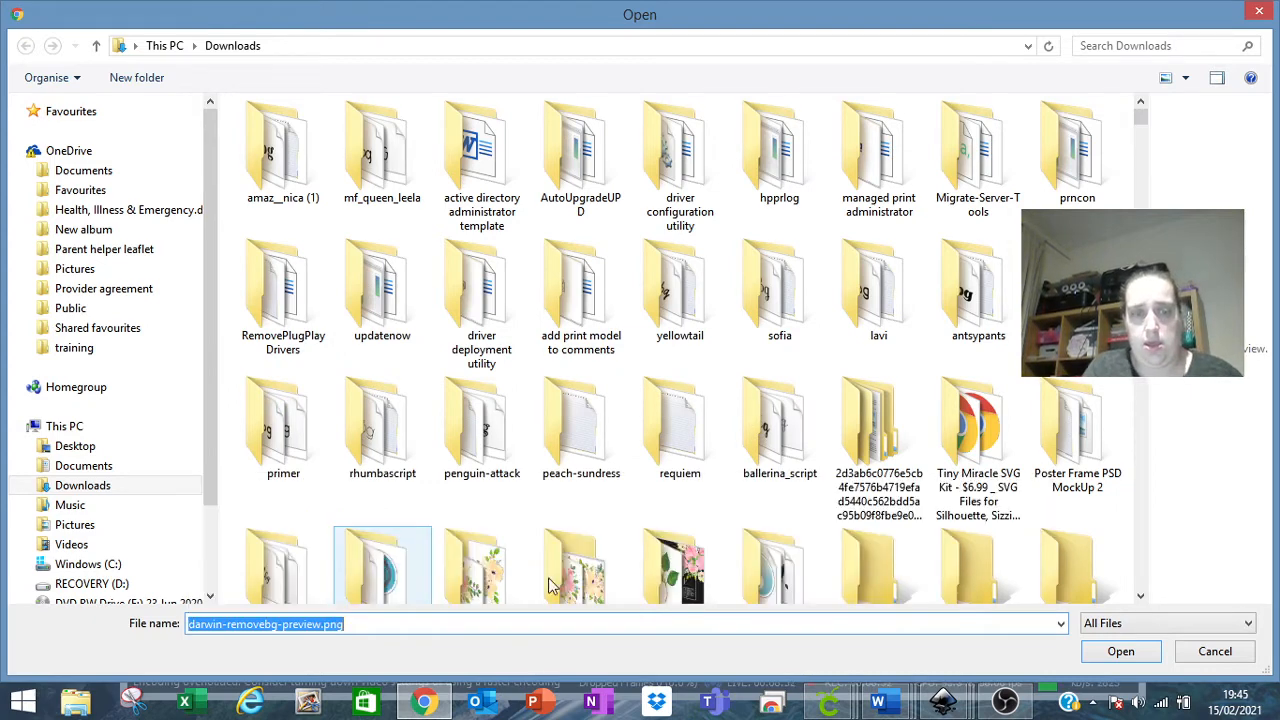
{"action": "left_click", "coordinate": [1118, 664]}
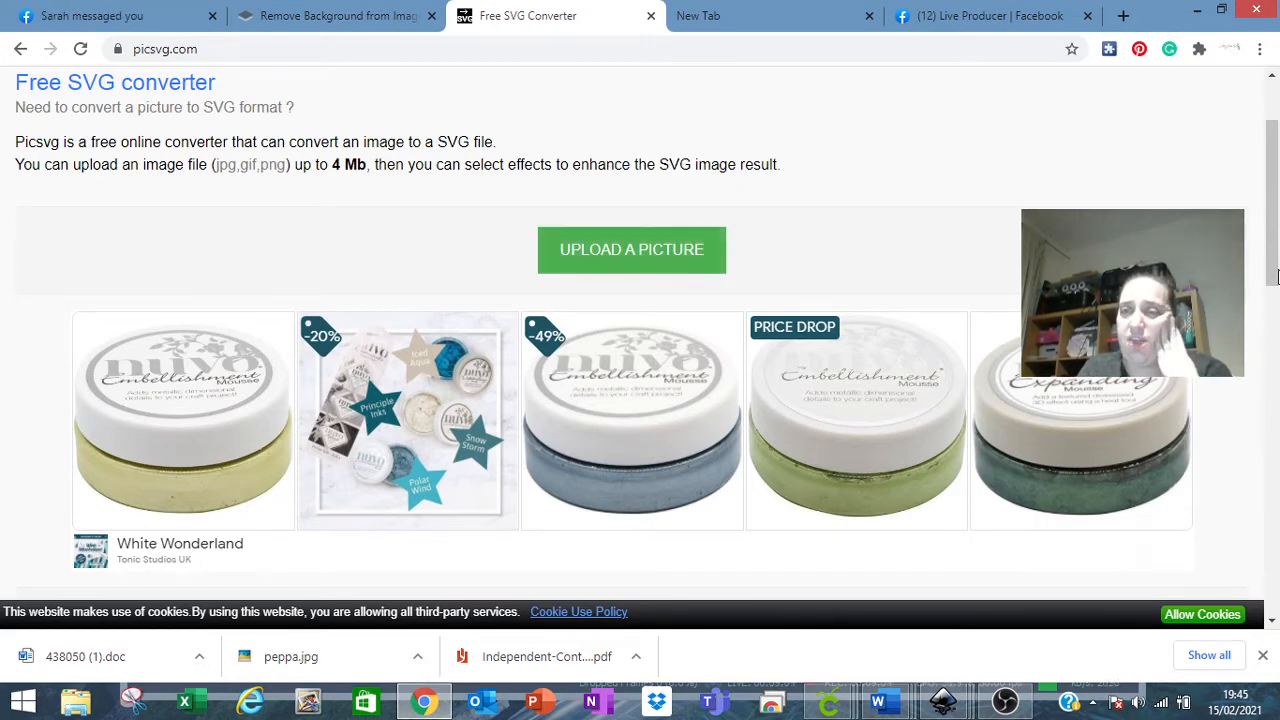
Step: Download the converted SVG of the drawing and open the file in the browser
{"action": "left_click_drag", "start_coordinate": [1275, 267], "coordinate": [1277, 455]}
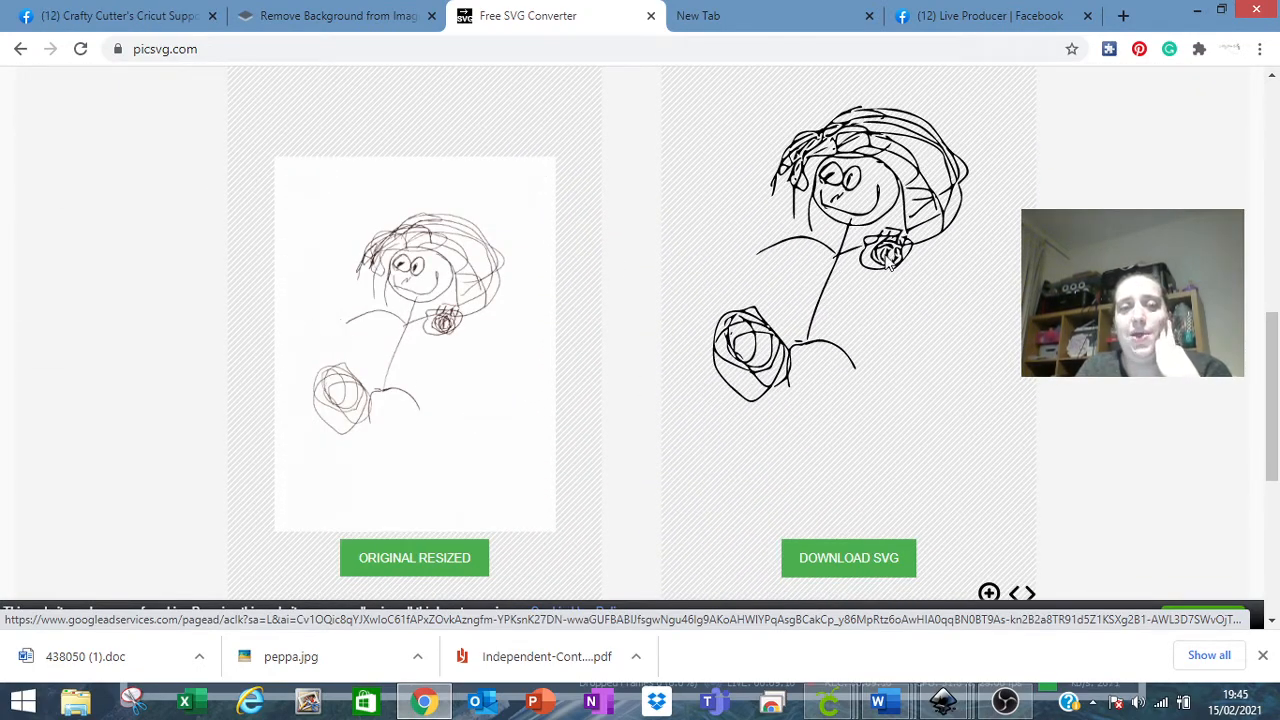
{"action": "left_click", "coordinate": [866, 568]}
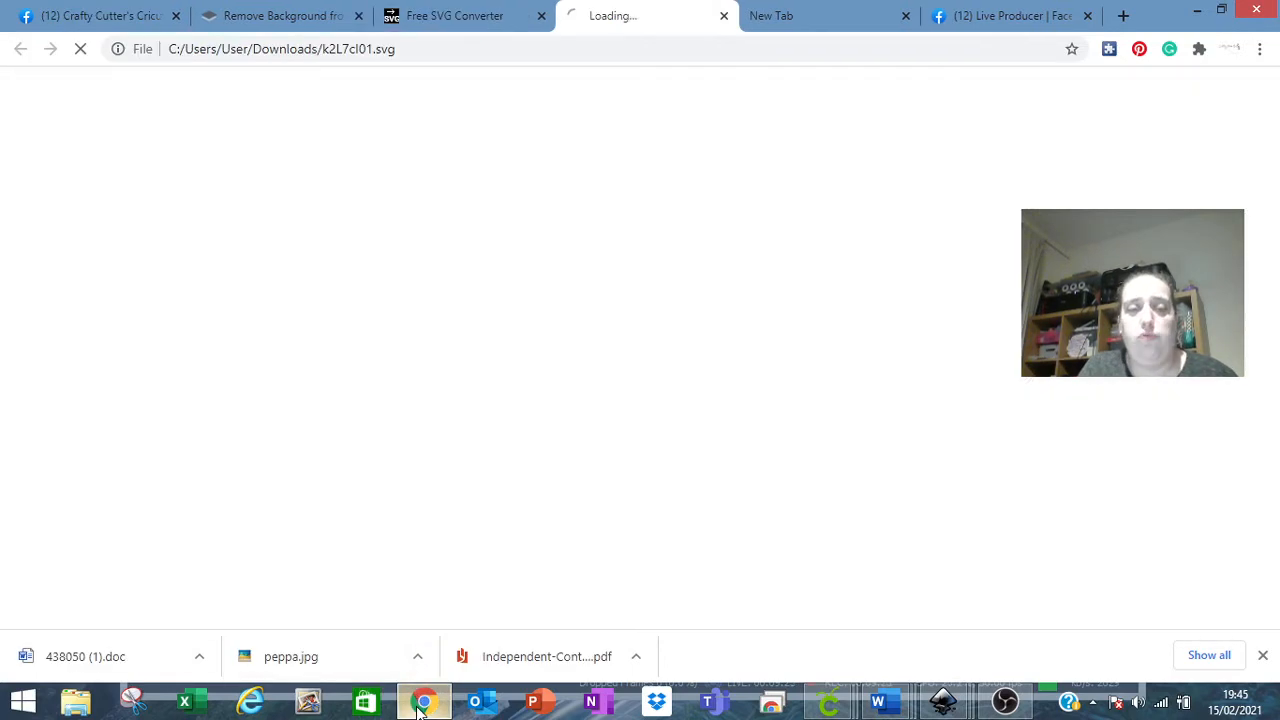
{"action": "mouse_move", "coordinate": [420, 705]}
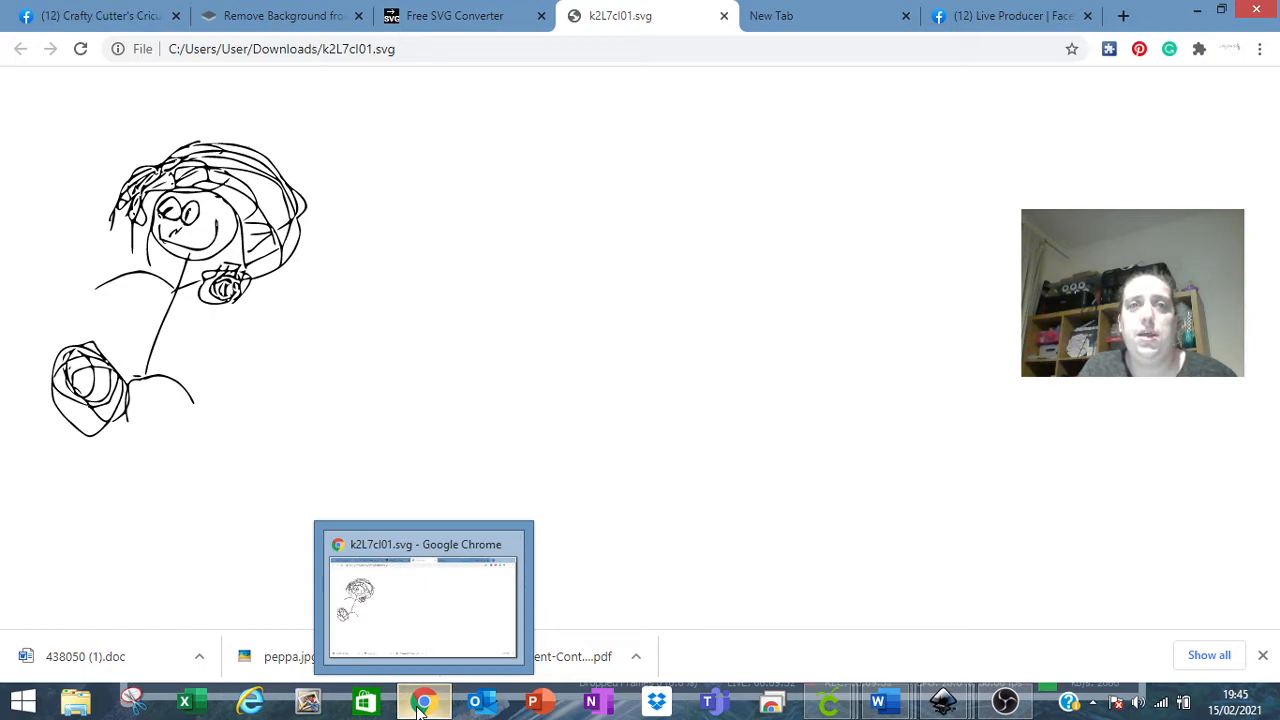
Step: Switch to Cricut Design Space and choose darwin-removebg-preview.png from the Downloads folder as the image to upload
{"action": "mouse_move", "coordinate": [828, 703]}
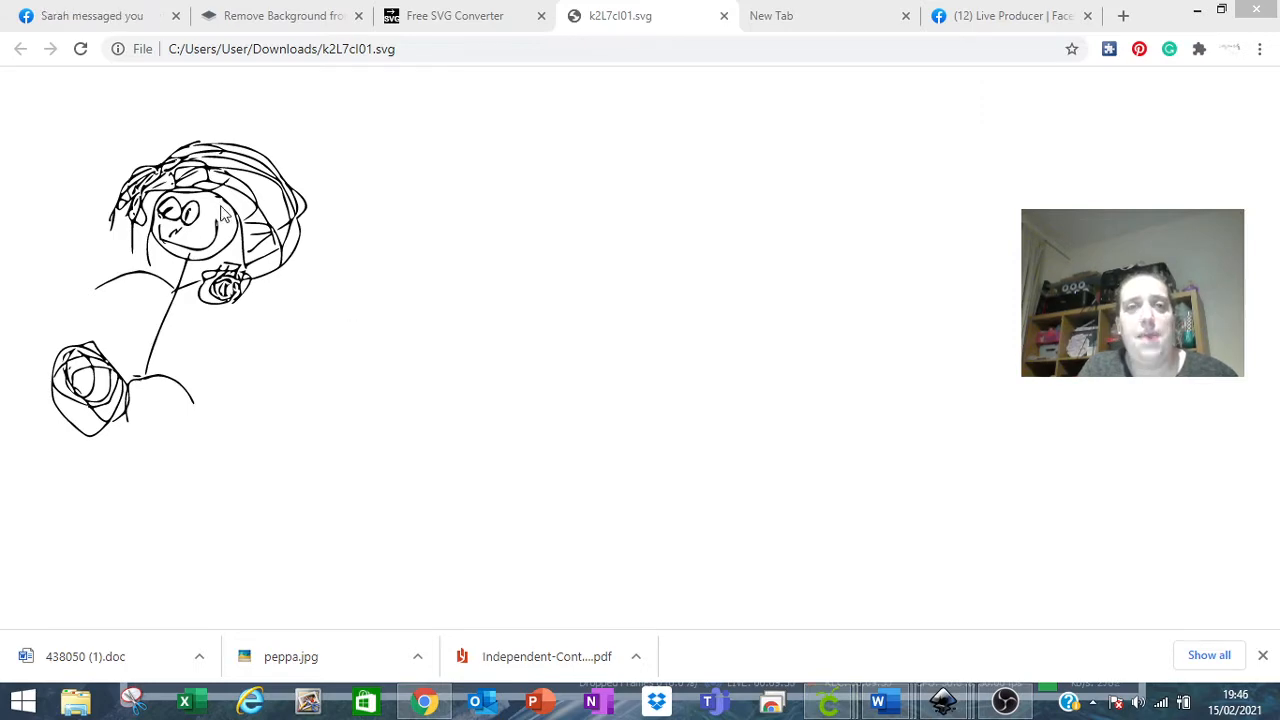
{"action": "left_click", "coordinate": [828, 703]}
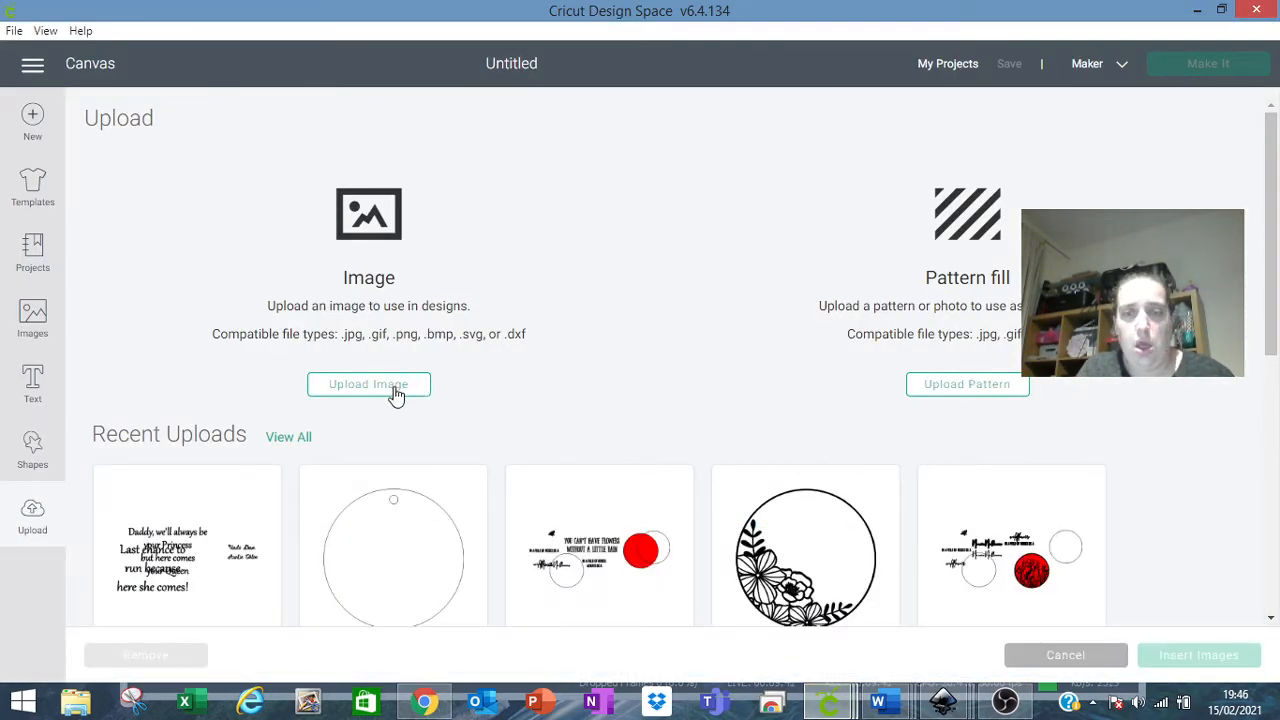
{"action": "left_click", "coordinate": [396, 395]}
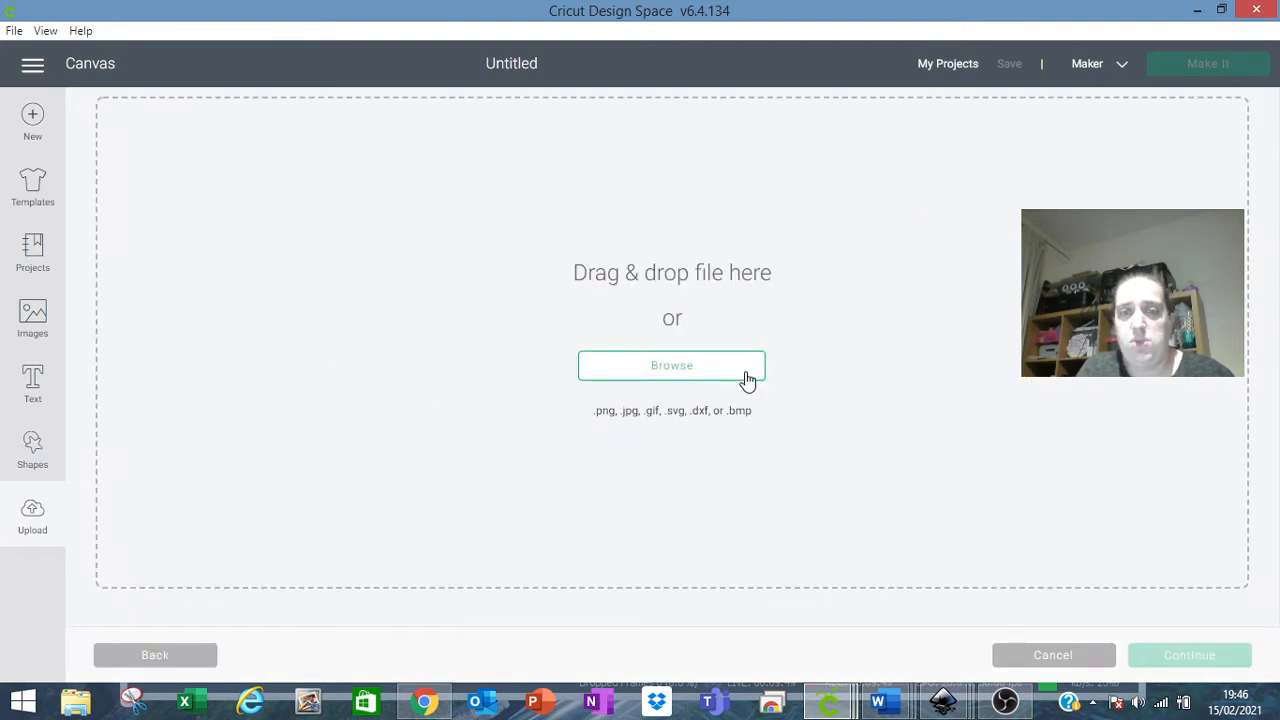
{"action": "left_click", "coordinate": [659, 377]}
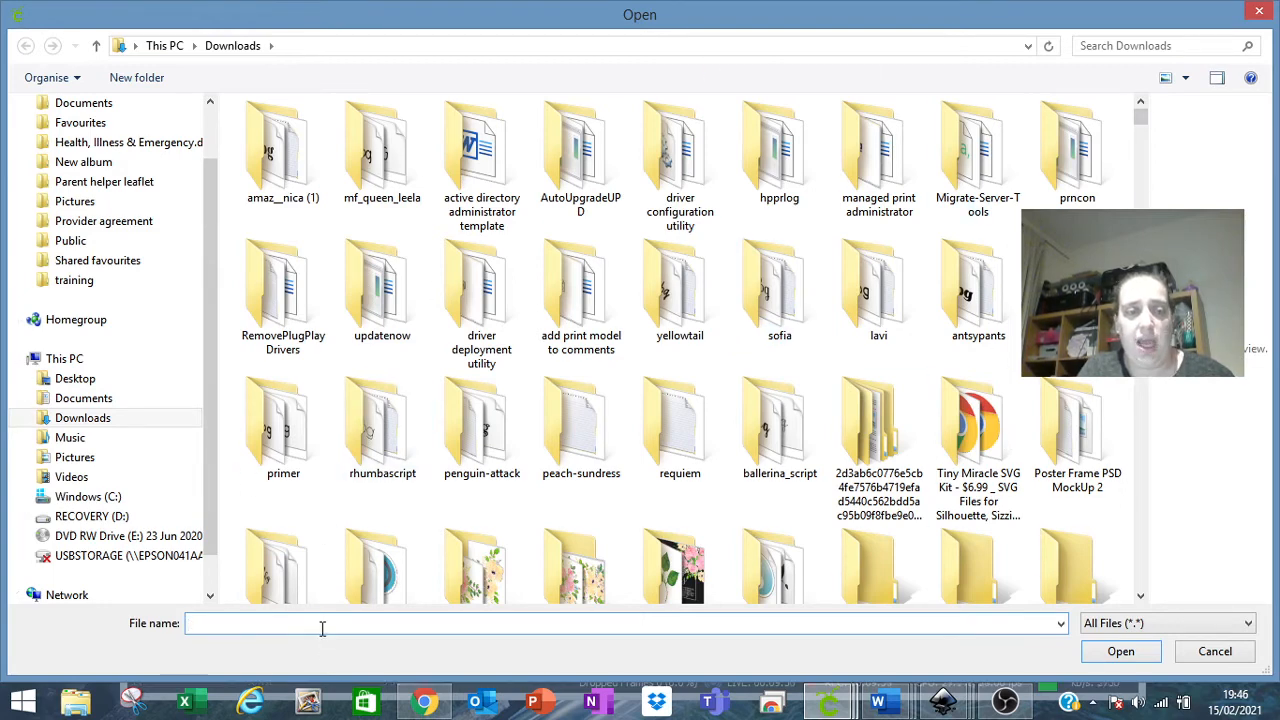
{"action": "type", "text": "Da"}
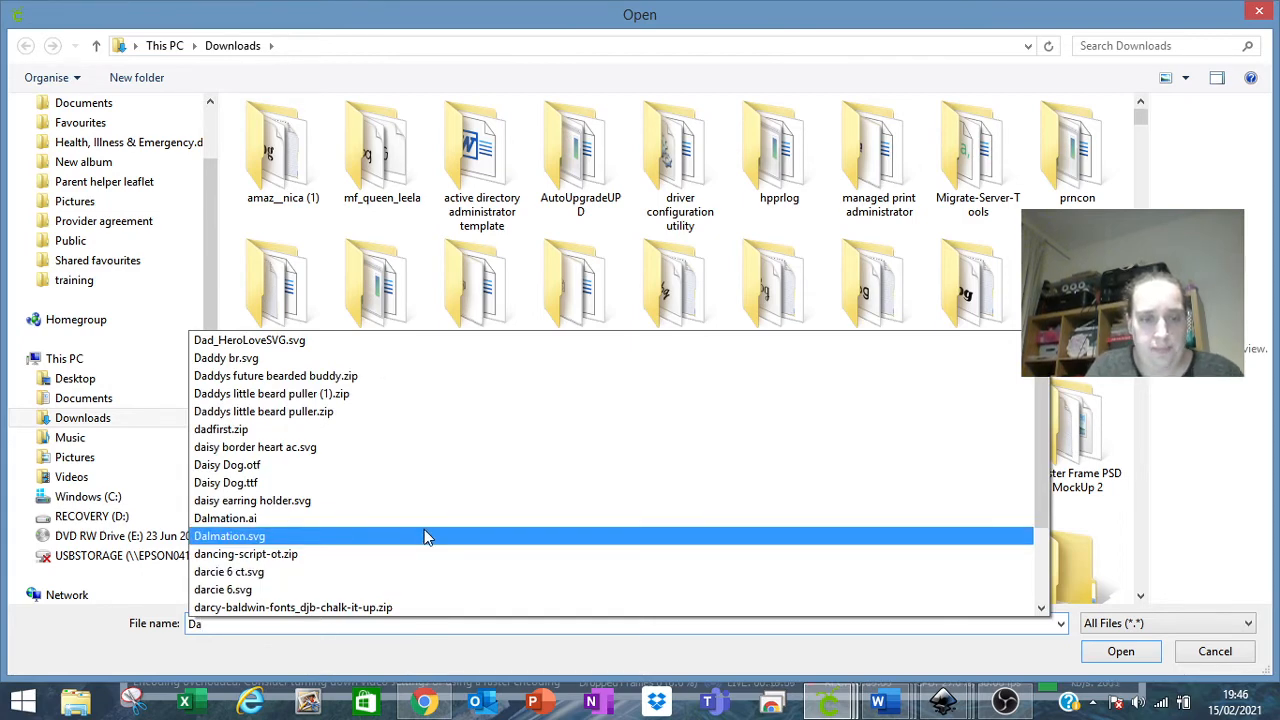
{"action": "type", "text": "rwi"}
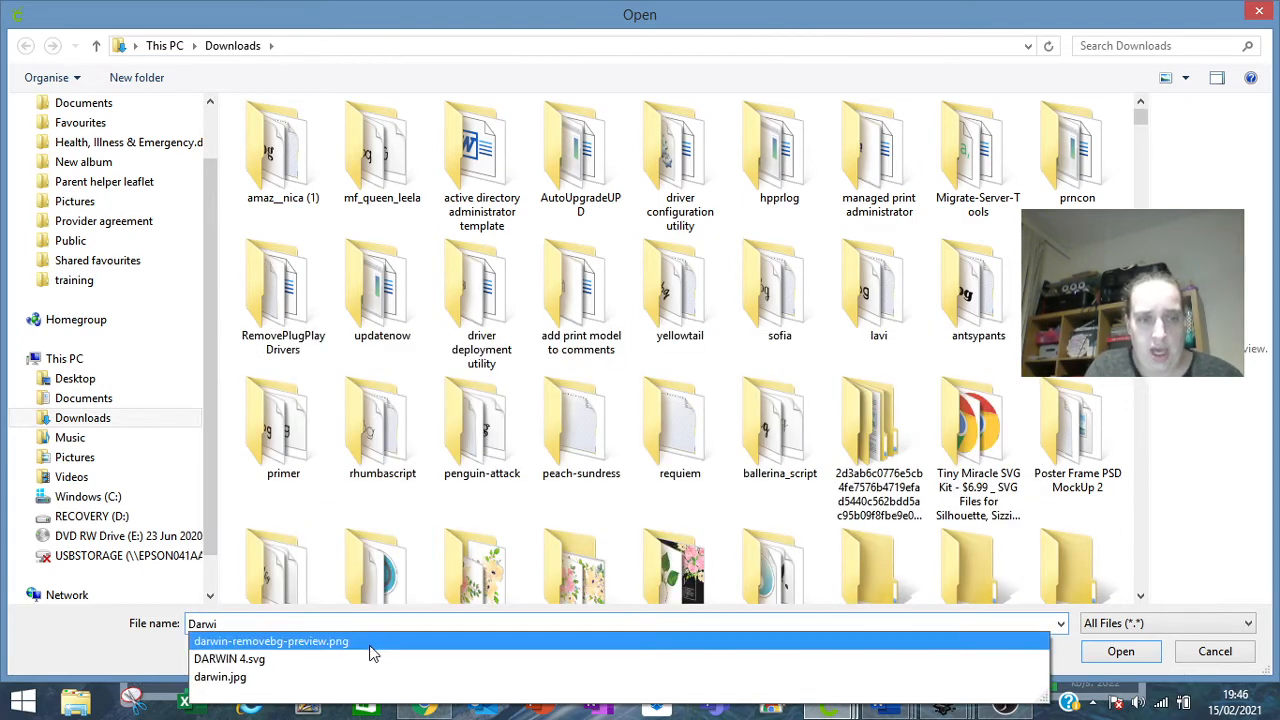
{"action": "left_click", "coordinate": [369, 645]}
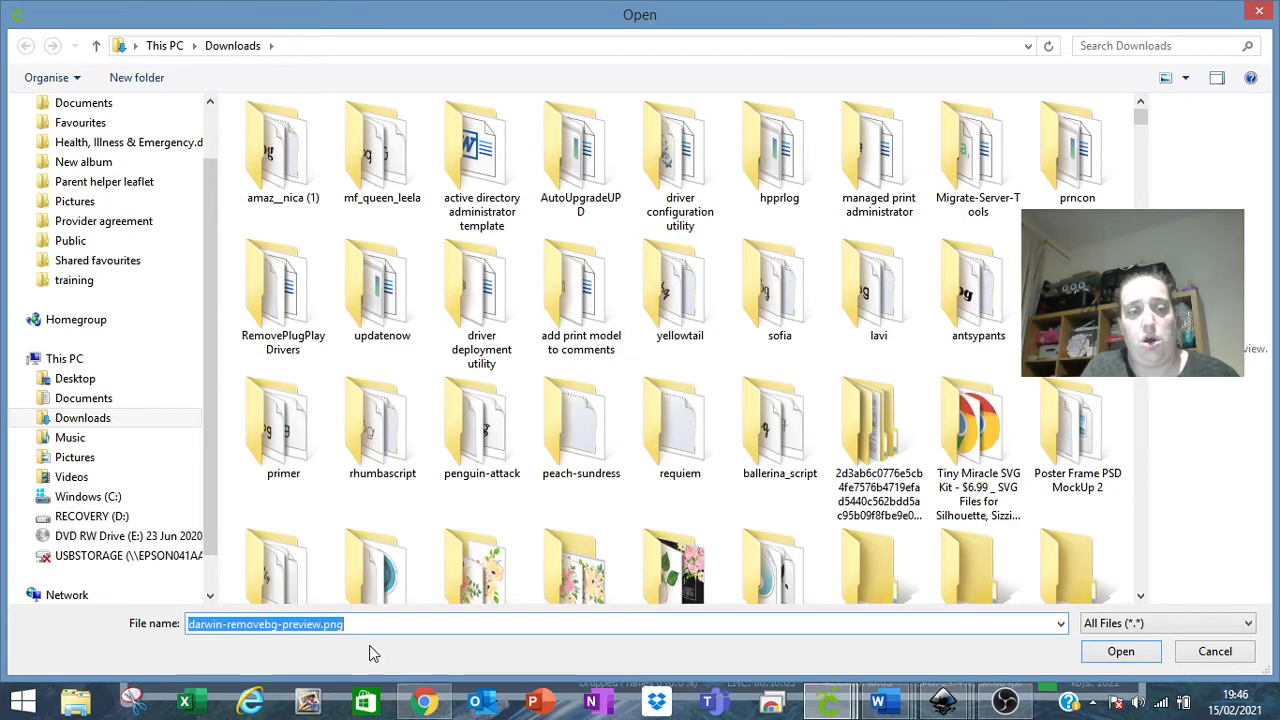
{"action": "left_click", "coordinate": [1133, 655]}
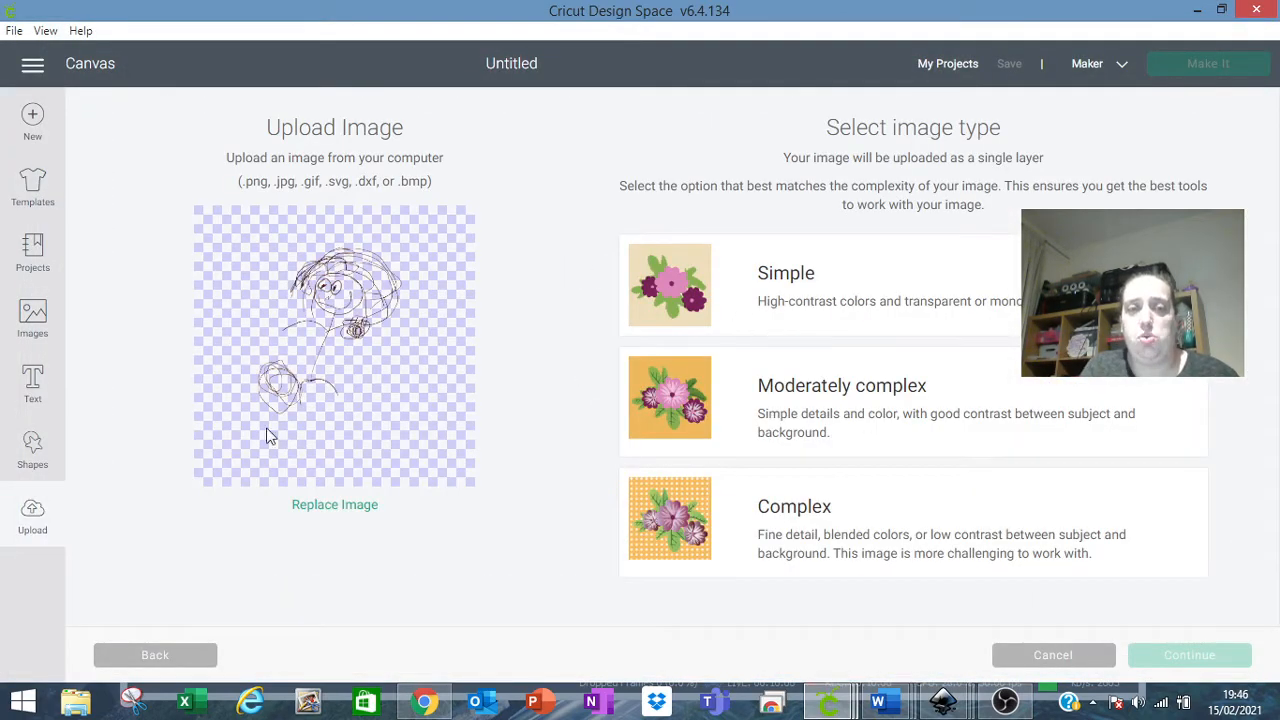
Step: Set the image type to Complex, accept the drawing without erasing anything, and enter a tag starting with "Da"
{"action": "left_click", "coordinate": [868, 511]}
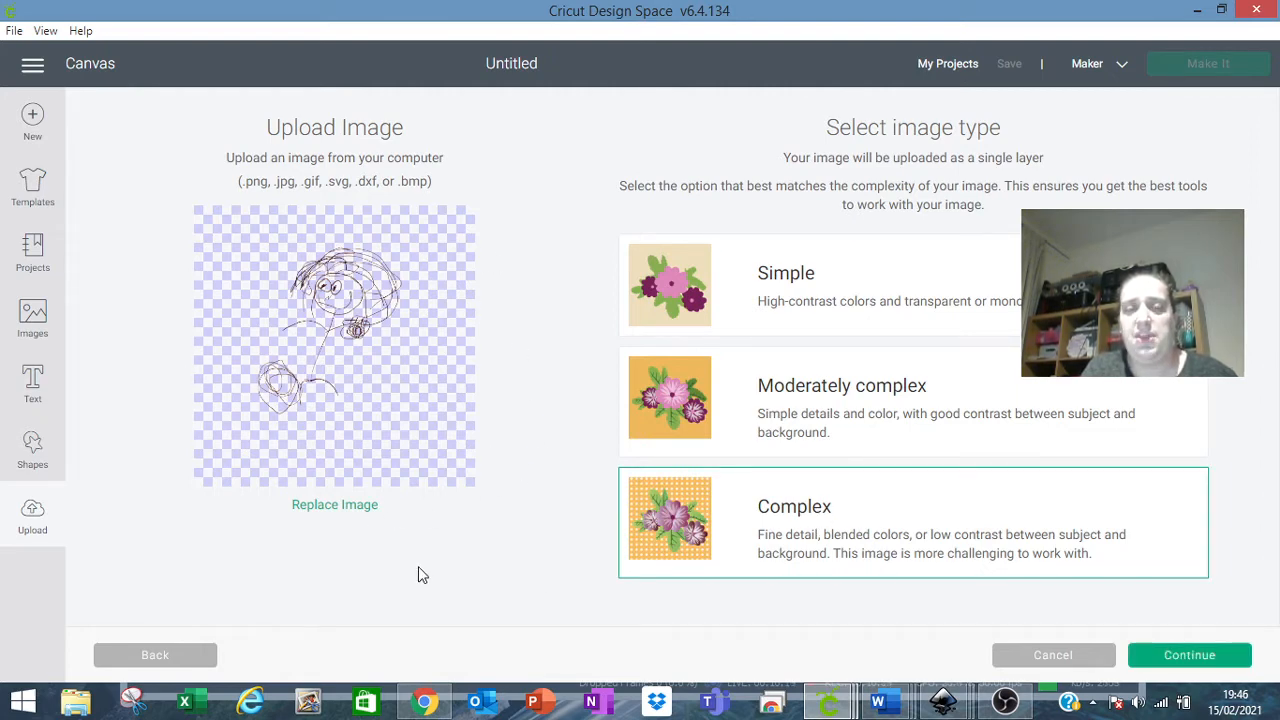
{"action": "left_click", "coordinate": [1185, 660]}
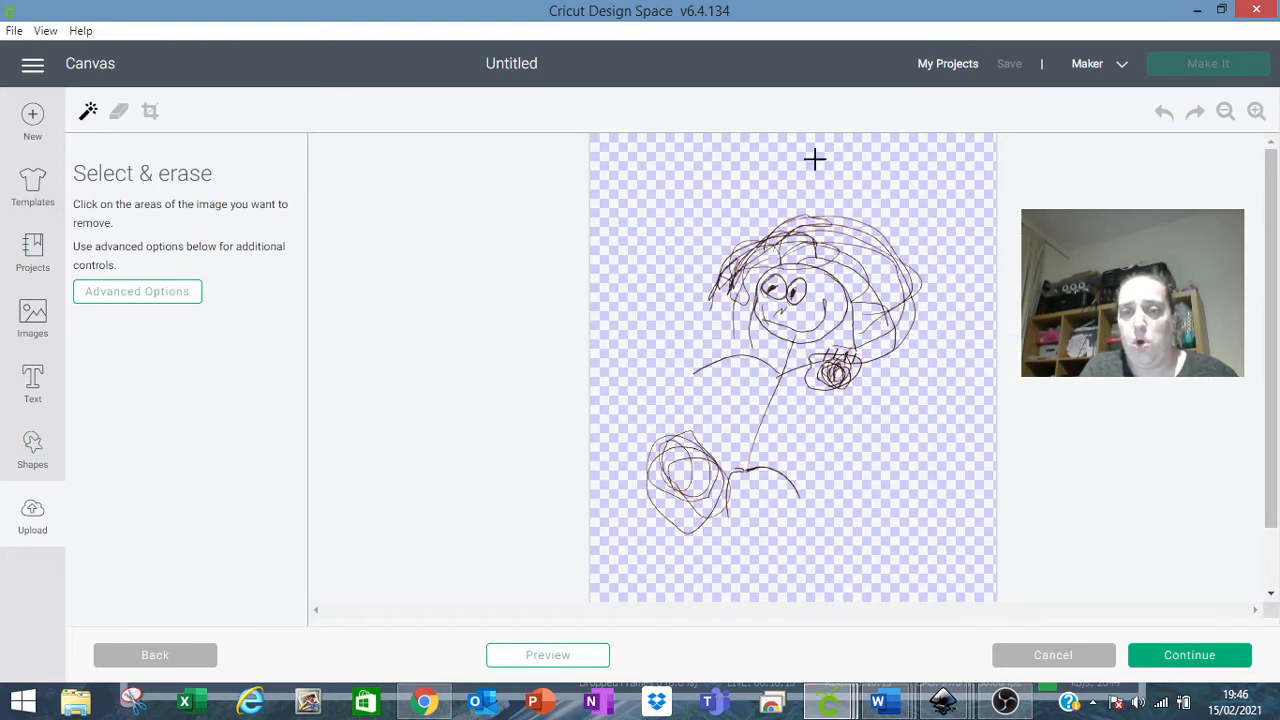
{"action": "left_click", "coordinate": [1205, 660]}
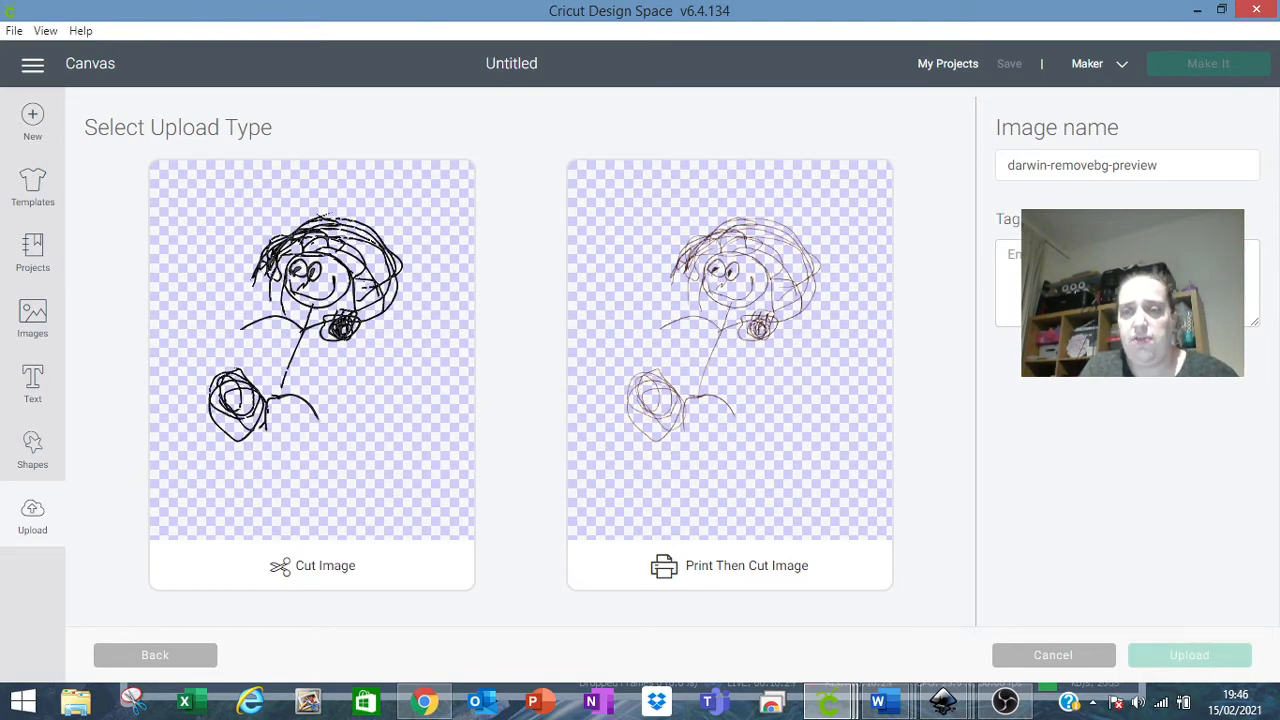
{"action": "left_click", "coordinate": [1060, 280]}
{"action": "type", "text": "Da"}
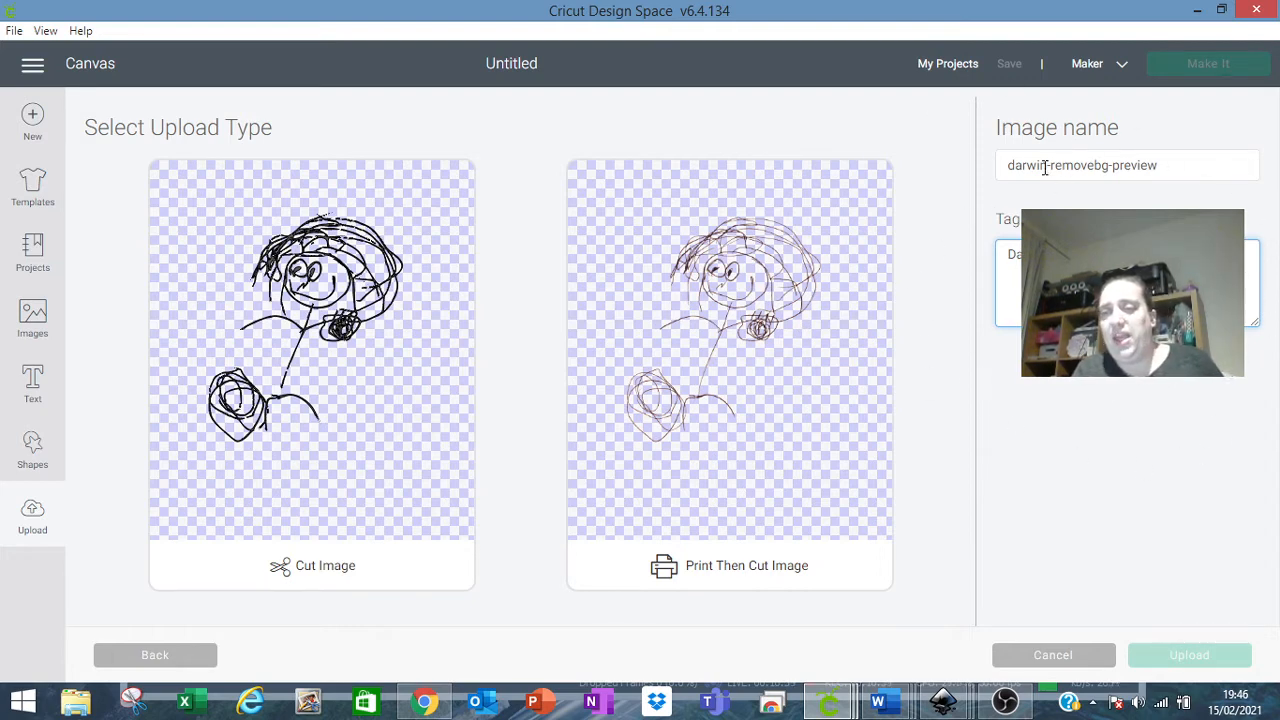
Step: Upload the drawing as a Cut Image and insert it onto the canvas
{"action": "left_click", "coordinate": [369, 585]}
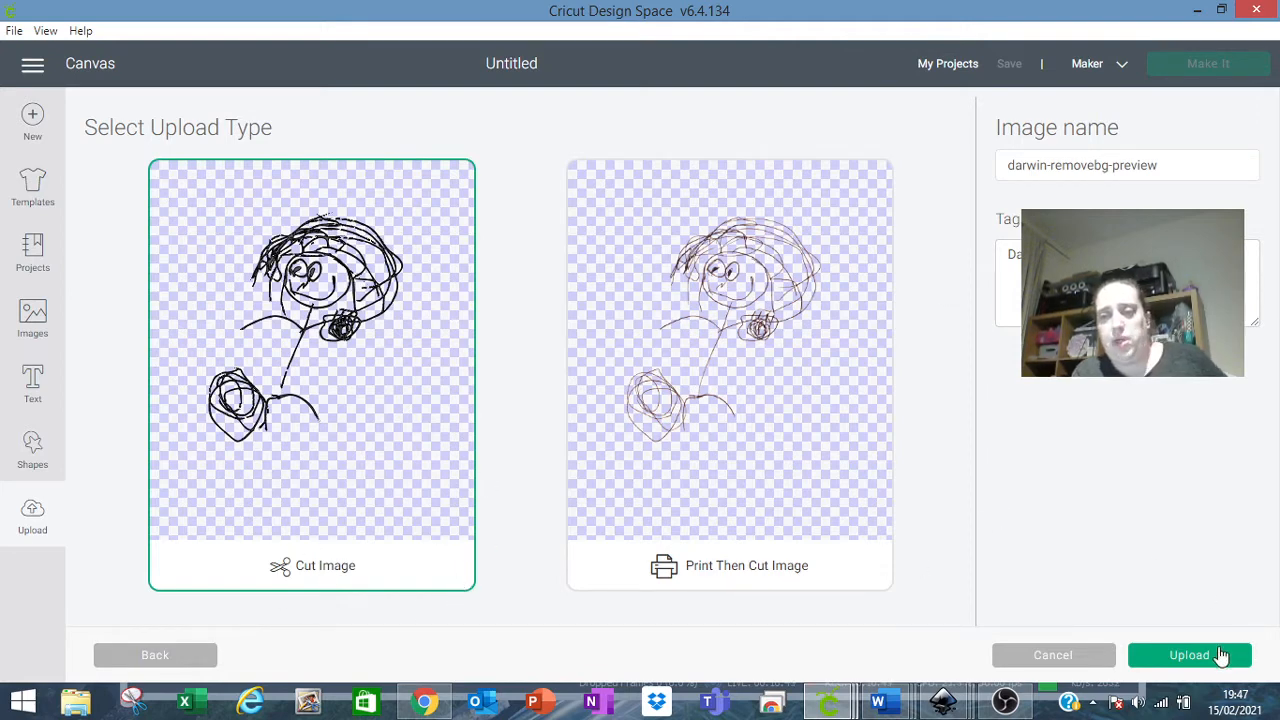
{"action": "left_click", "coordinate": [1190, 656]}
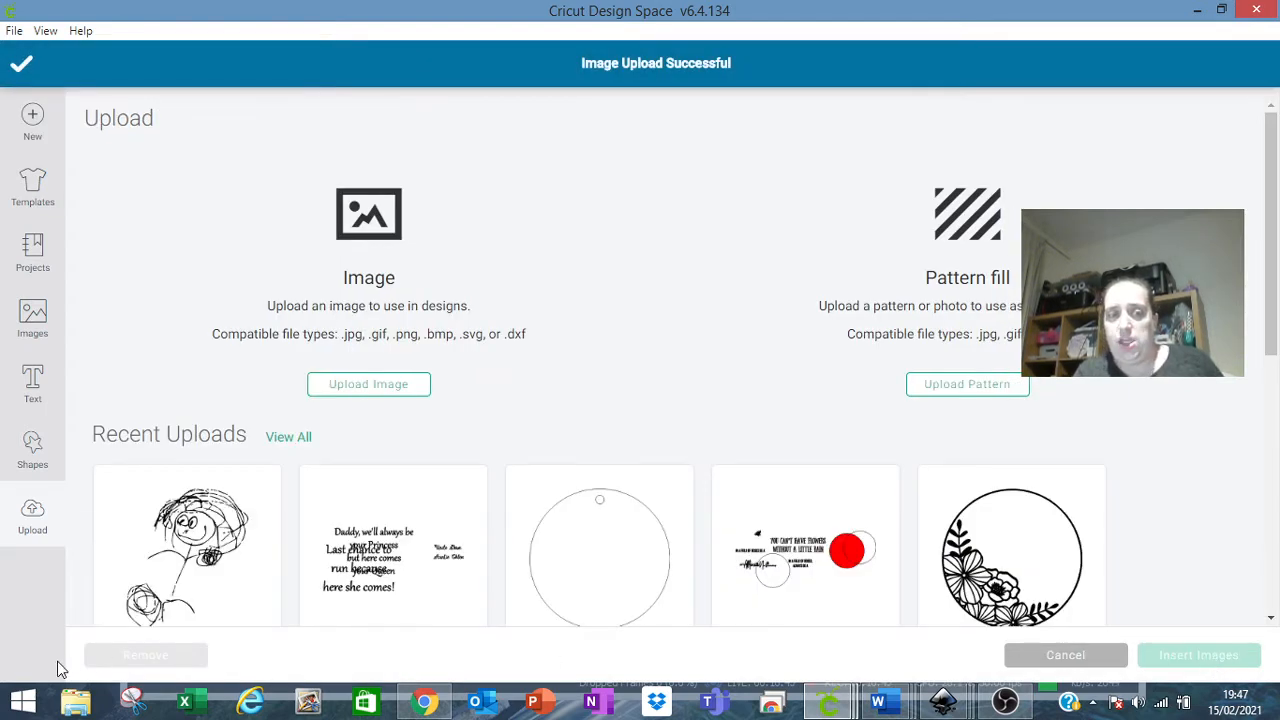
{"action": "left_click", "coordinate": [182, 550]}
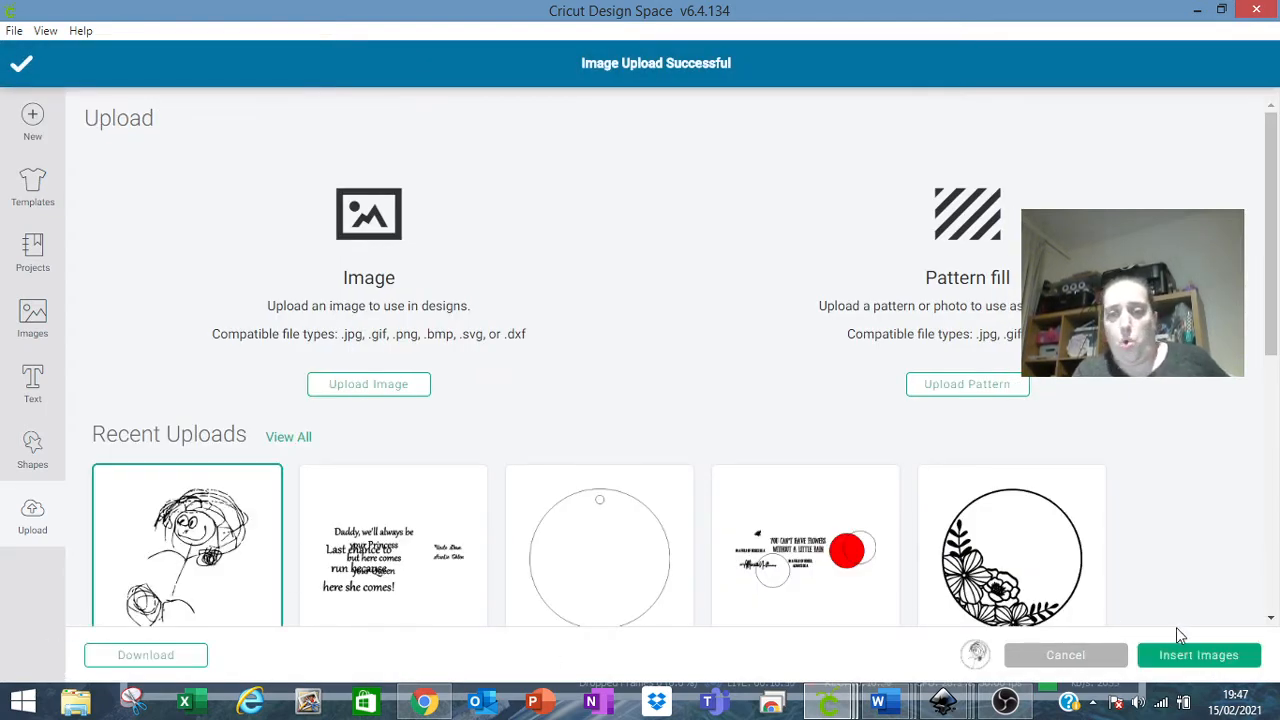
{"action": "left_click", "coordinate": [1199, 655]}
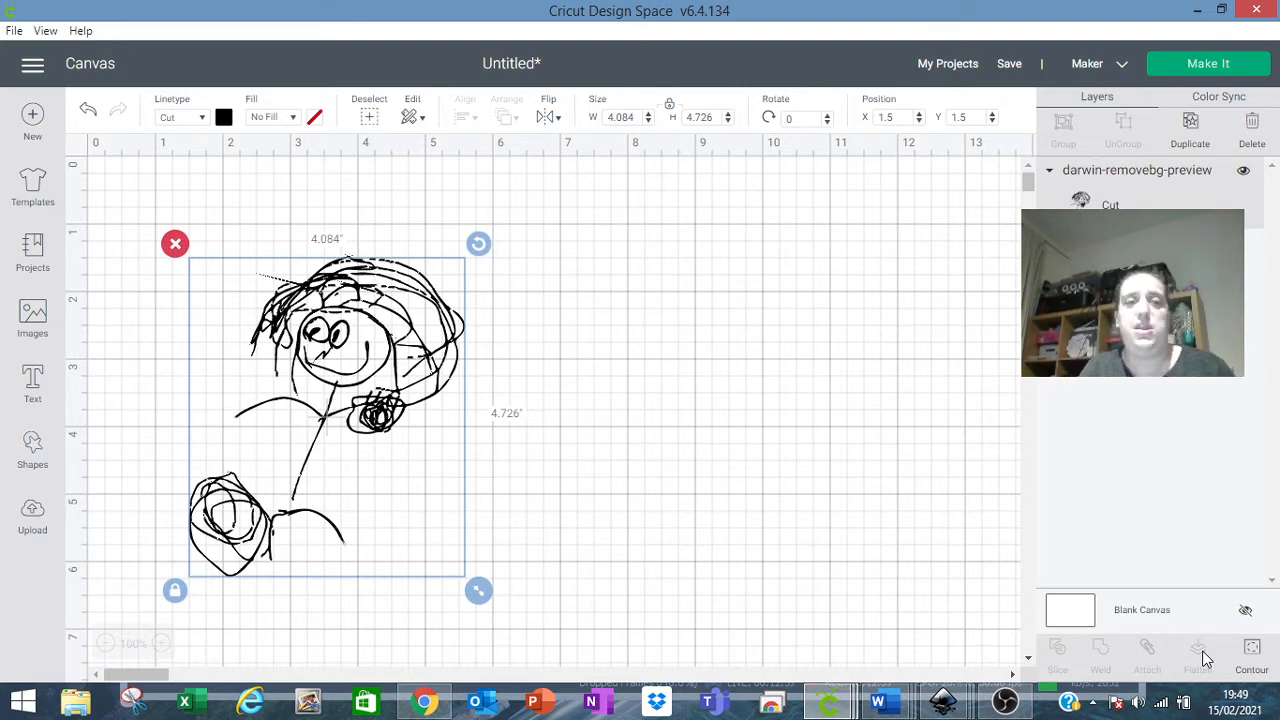
Step: Enlarge the drawing to about 5.84 by 6.75 inches and move it to about X 6.17, Y 0.11
{"action": "mouse_move", "coordinate": [397, 345]}
{"action": "left_mouse_down"}
{"action": "mouse_move", "coordinate": [583, 297]}
{"action": "mouse_move", "coordinate": [614, 312]}
{"action": "left_mouse_up"}
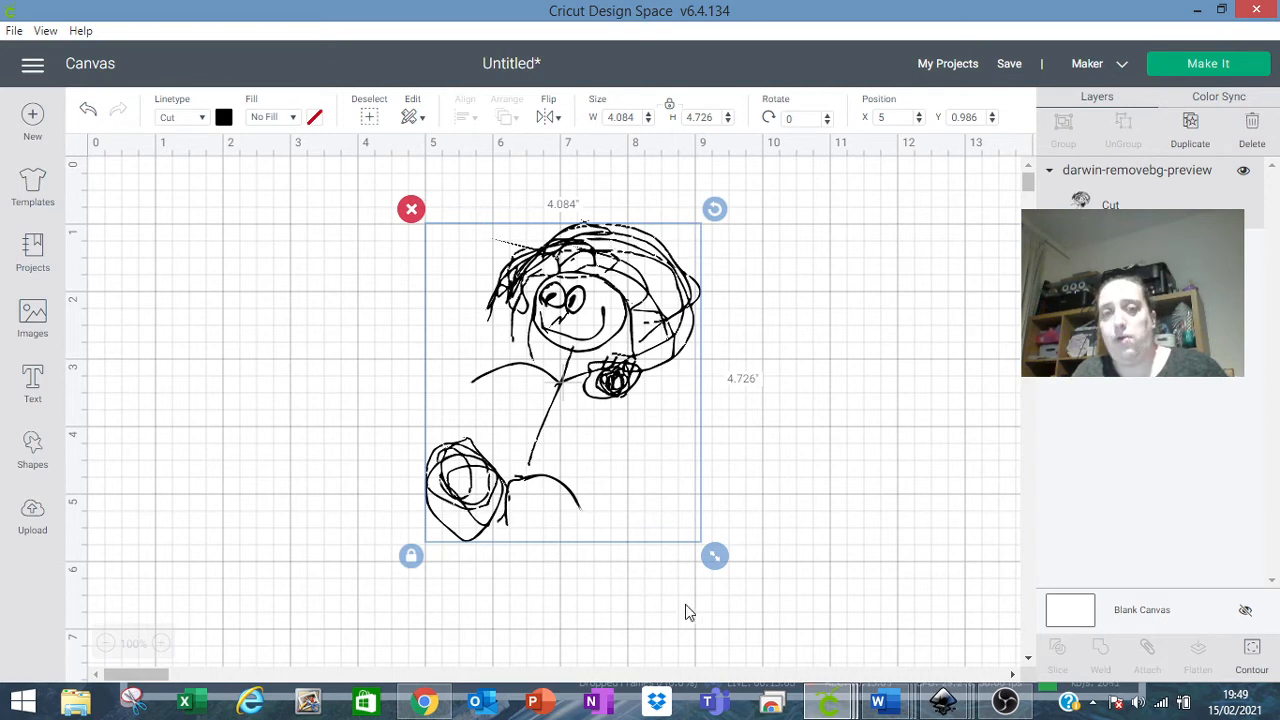
{"action": "mouse_move", "coordinate": [578, 305]}
{"action": "left_mouse_down"}
{"action": "mouse_move", "coordinate": [750, 305]}
{"action": "mouse_move", "coordinate": [320, 248]}
{"action": "mouse_move", "coordinate": [387, 250]}
{"action": "left_mouse_up"}
{"action": "mouse_move", "coordinate": [512, 508]}
{"action": "left_mouse_down"}
{"action": "mouse_move", "coordinate": [657, 646]}
{"action": "mouse_move", "coordinate": [640, 645]}
{"action": "left_mouse_up"}
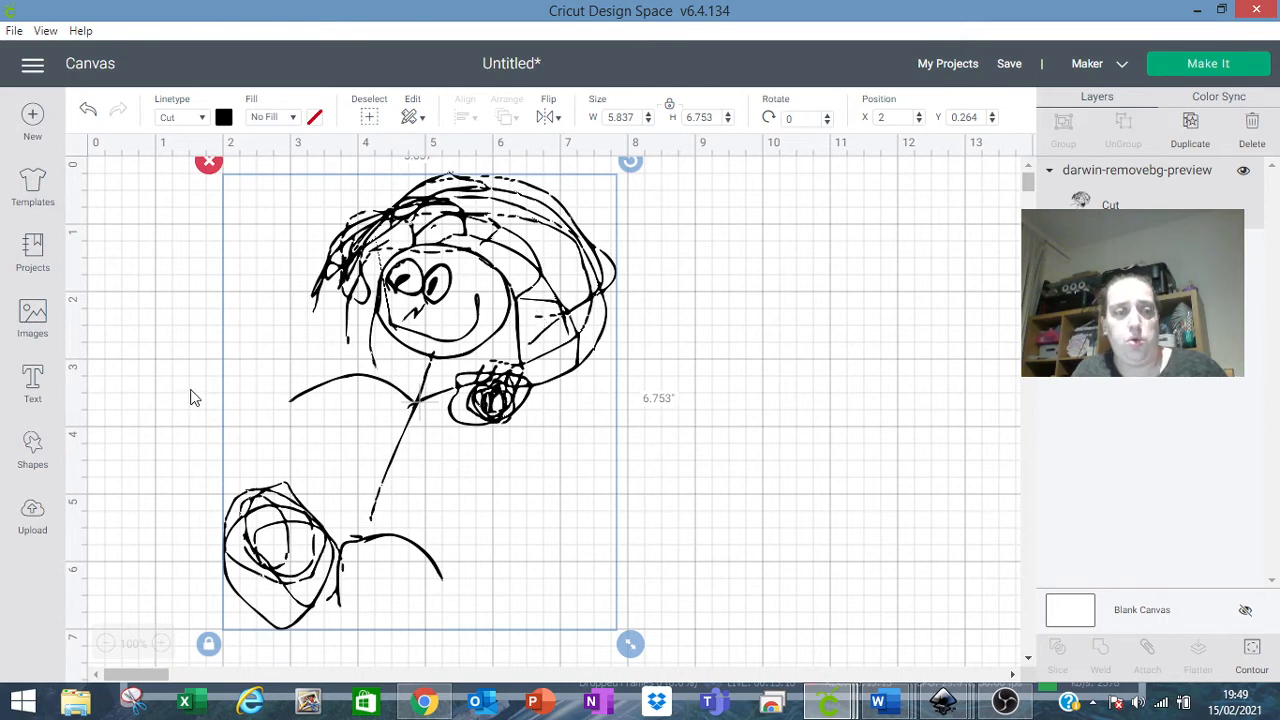
{"action": "left_click", "coordinate": [160, 645]}
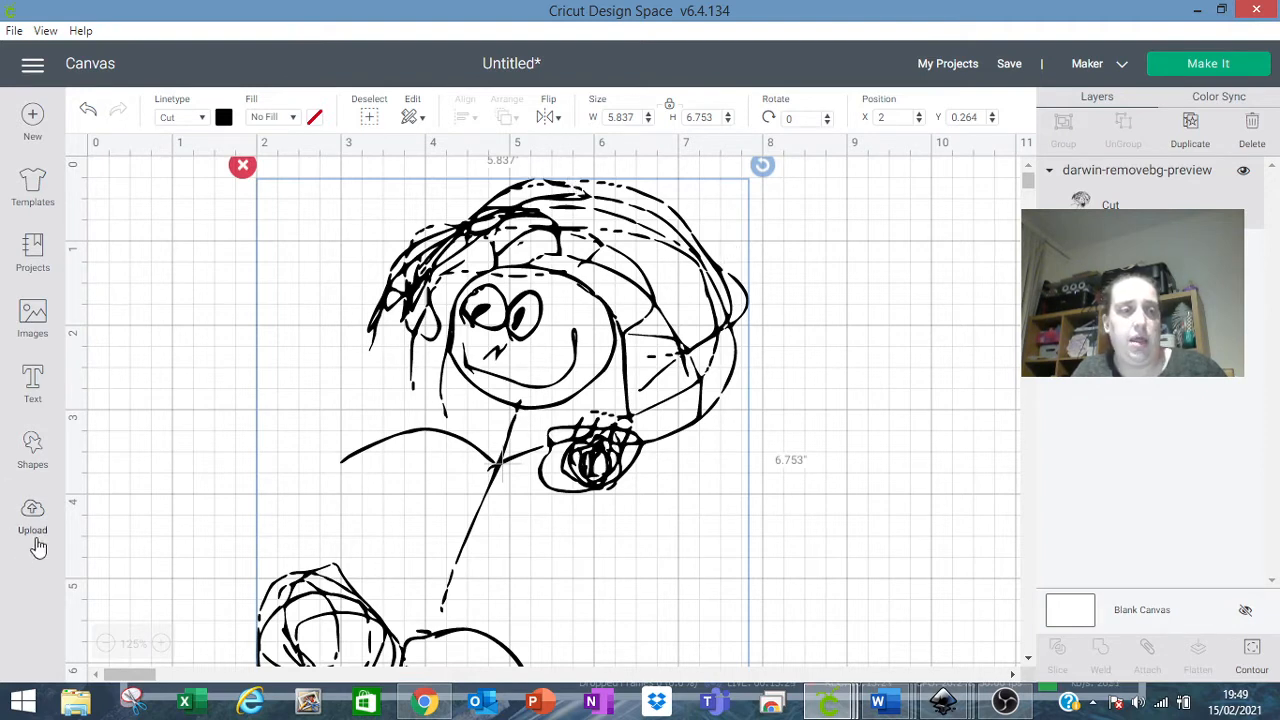
{"action": "left_click_drag", "start_coordinate": [490, 300], "coordinate": [845, 287]}
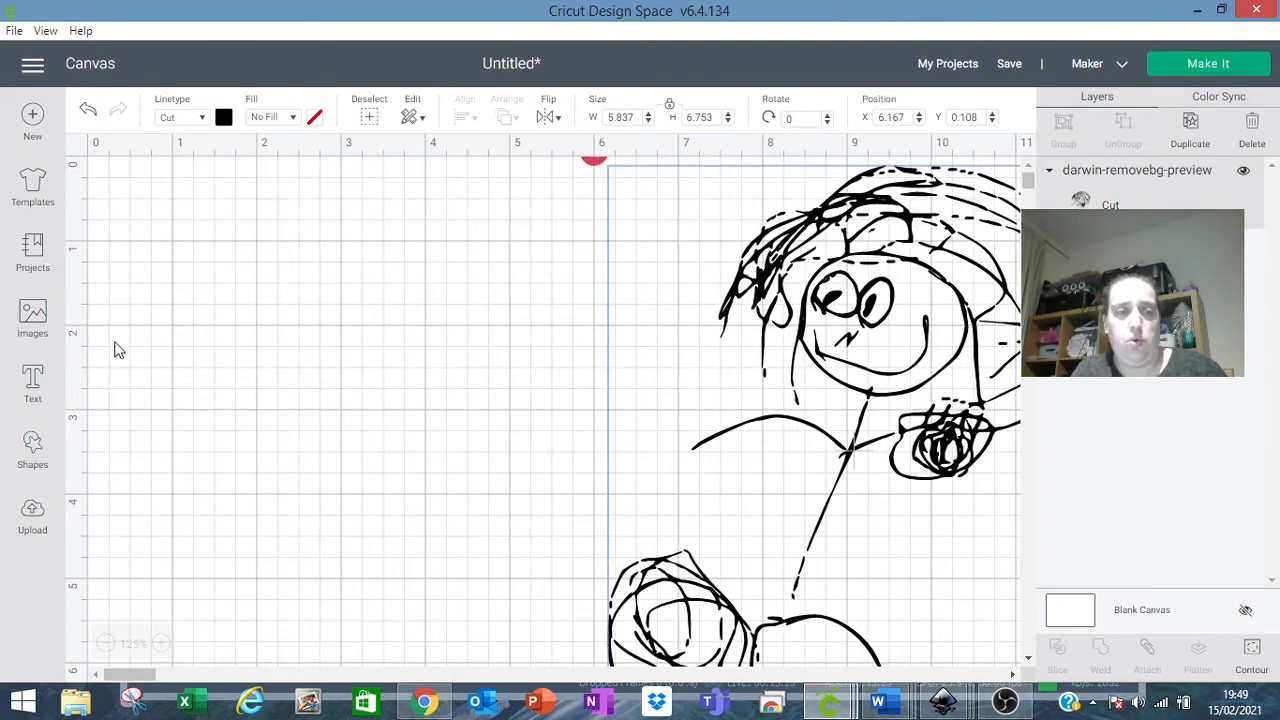
Step: Upload k2L7cl01.svg from the Downloads folder as a cut image and insert it onto the canvas beside the PNG version
{"action": "left_click", "coordinate": [33, 515]}
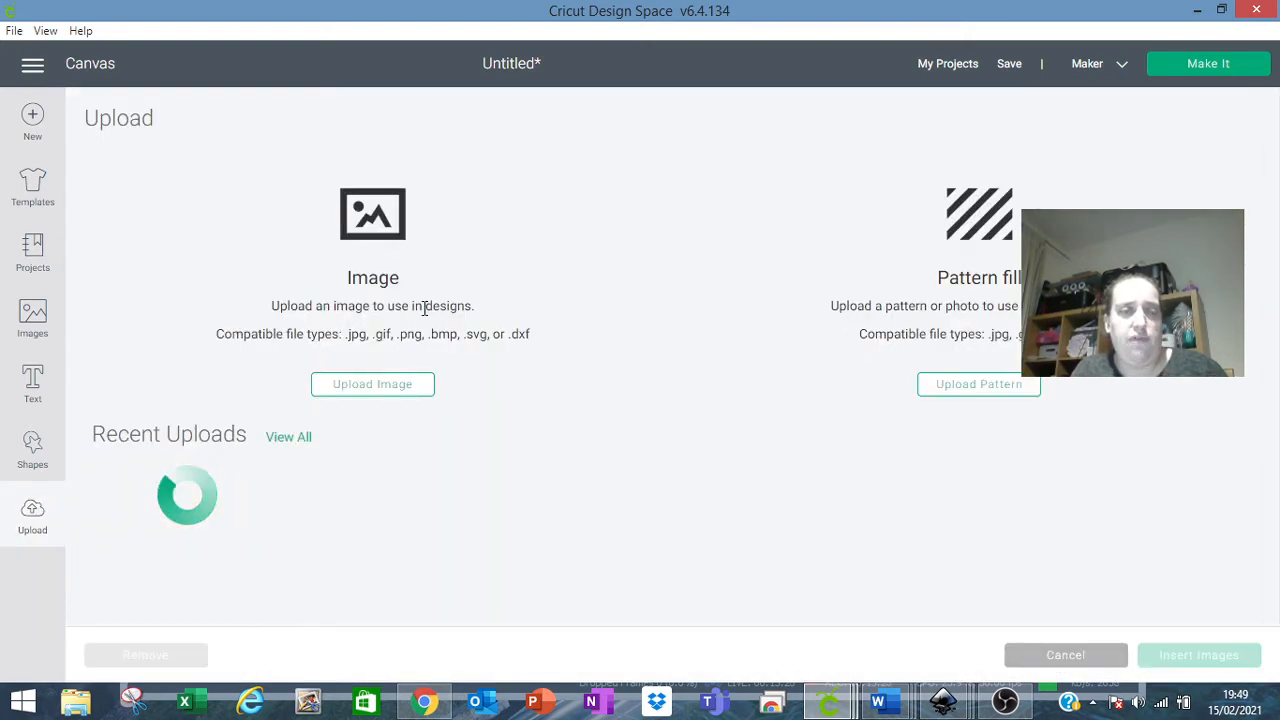
{"action": "left_click", "coordinate": [368, 388]}
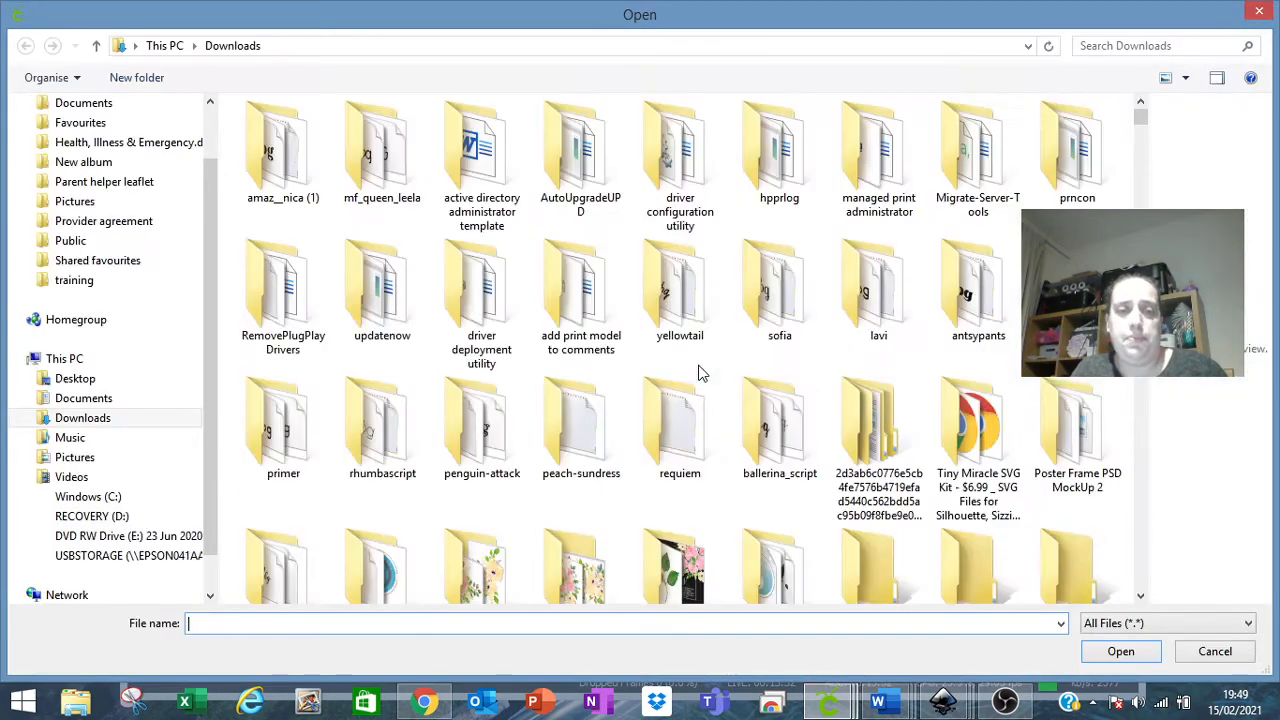
{"action": "type", "text": "k"}
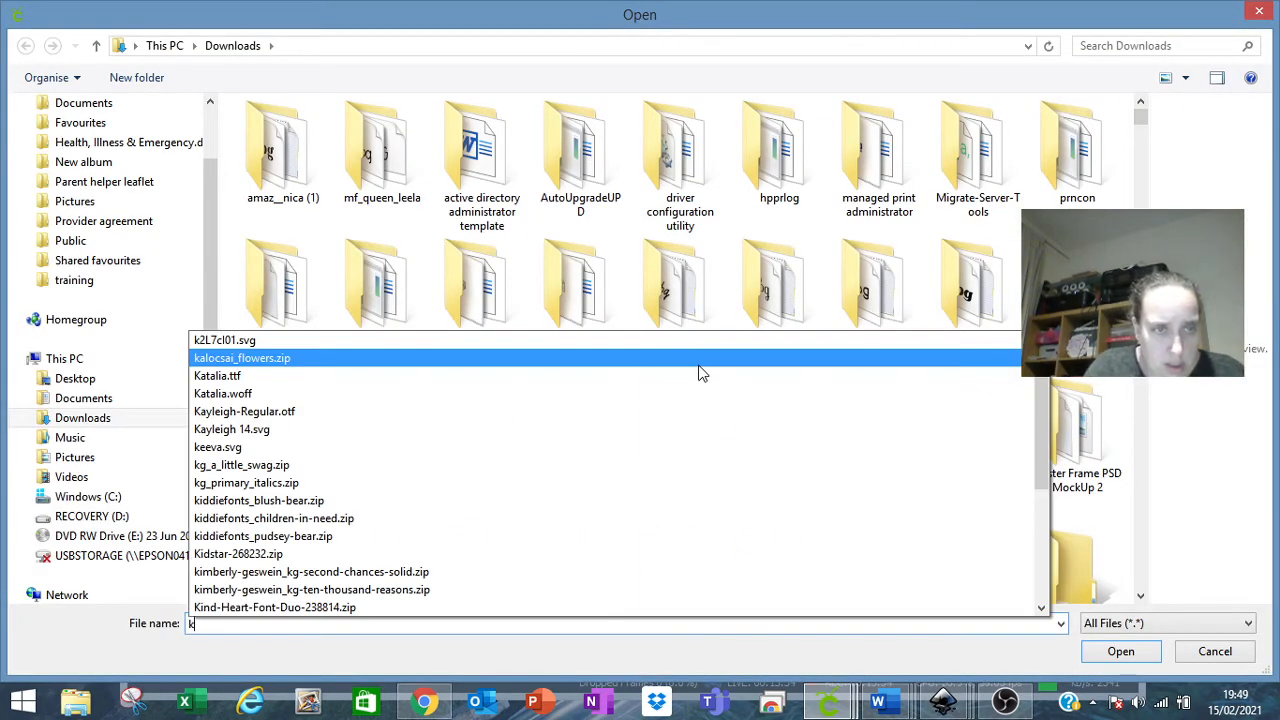
{"action": "left_click", "coordinate": [640, 340]}
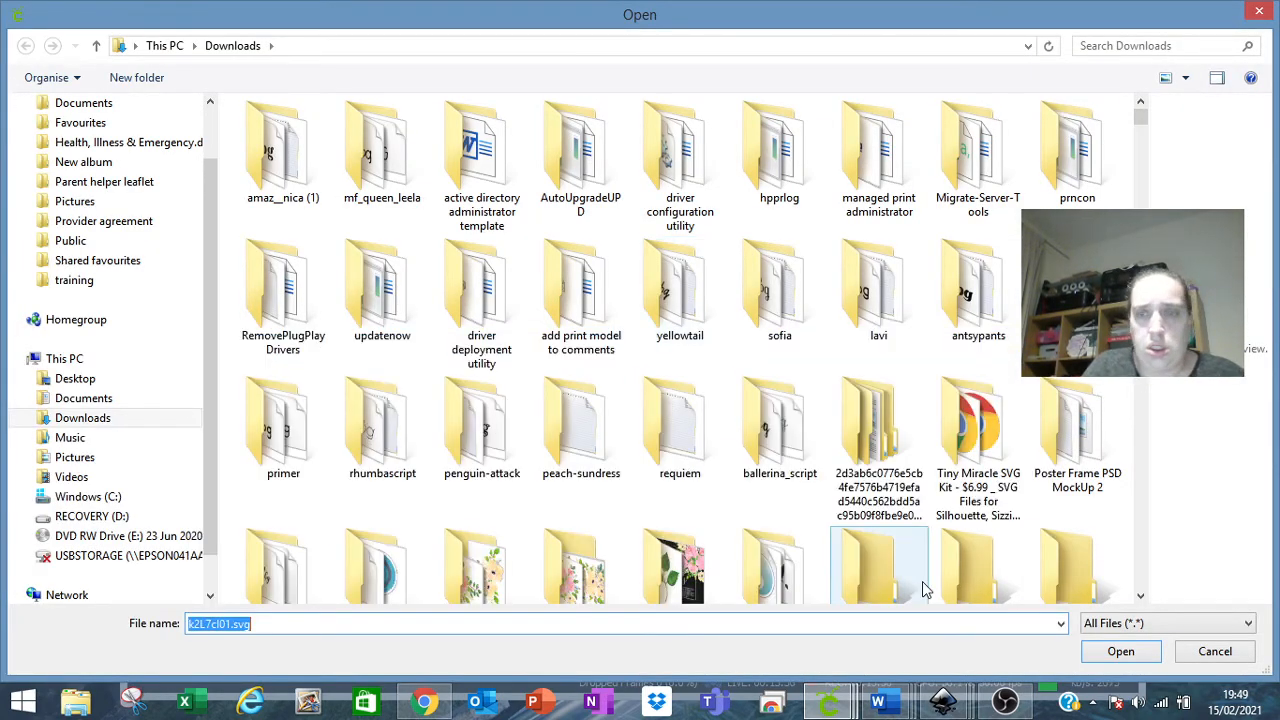
{"action": "left_click", "coordinate": [1135, 651]}
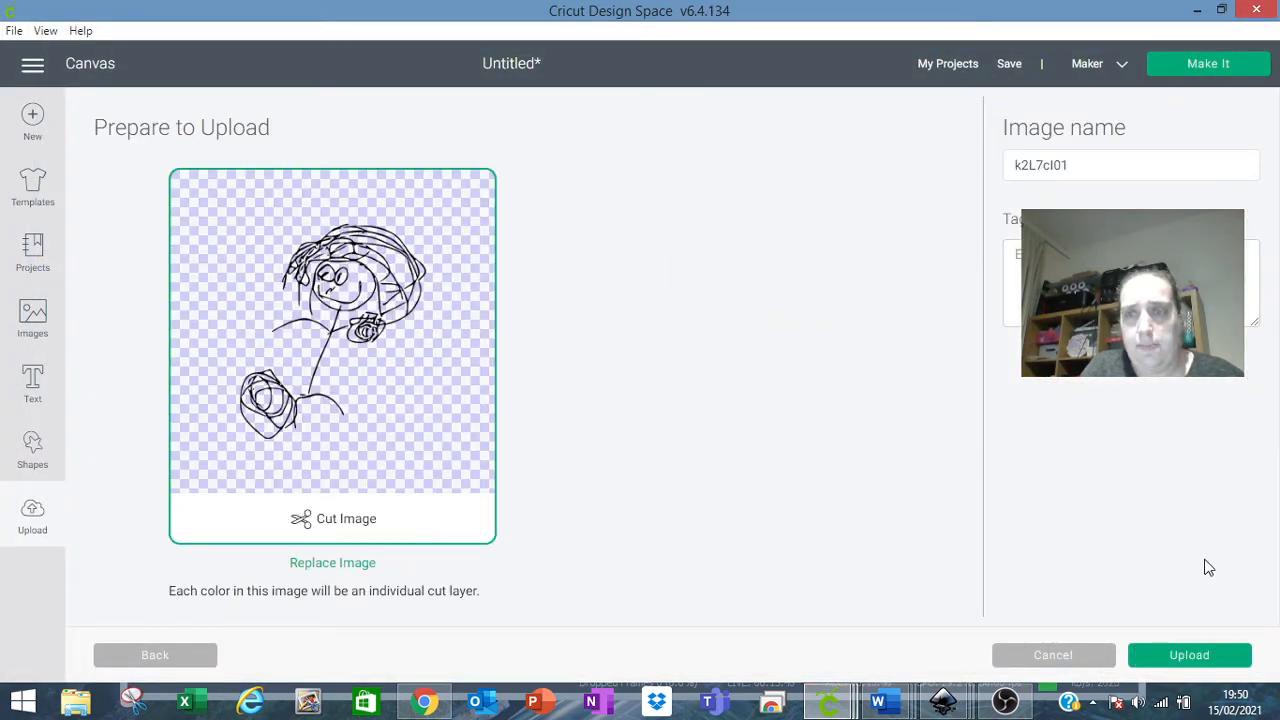
{"action": "left_click", "coordinate": [1214, 659]}
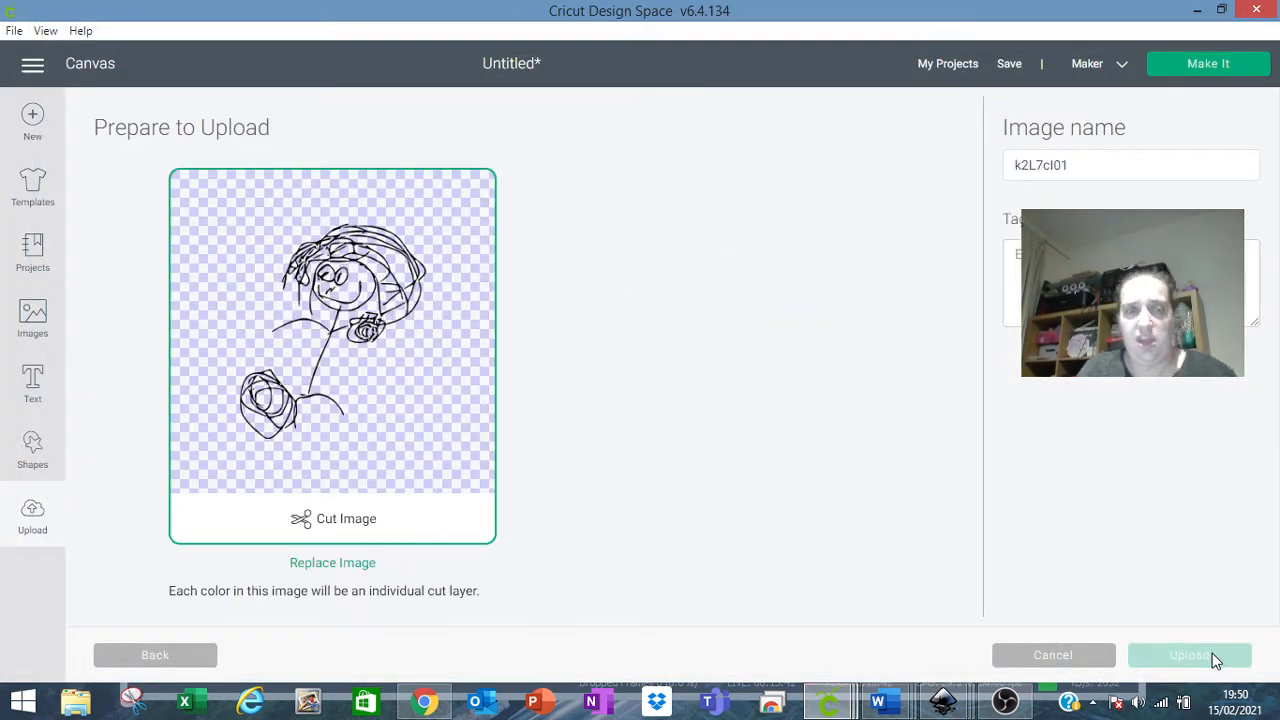
{"action": "left_click", "coordinate": [208, 580]}
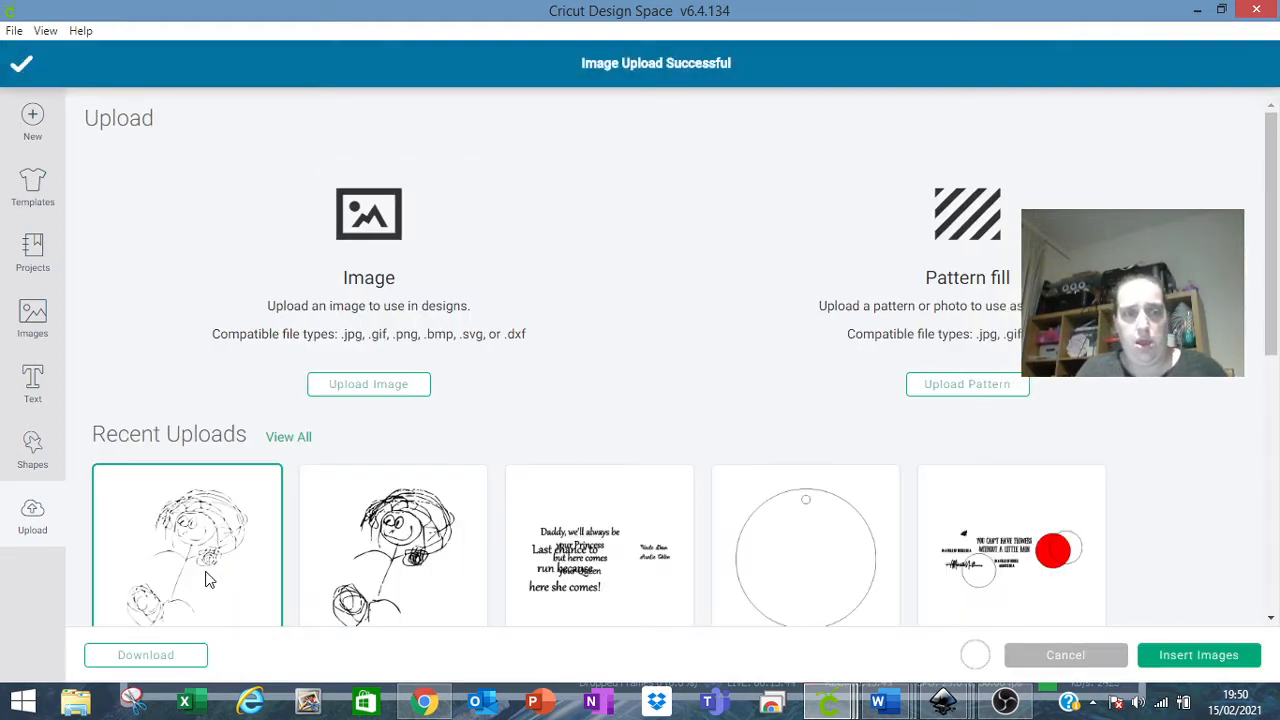
{"action": "left_click", "coordinate": [1213, 663]}
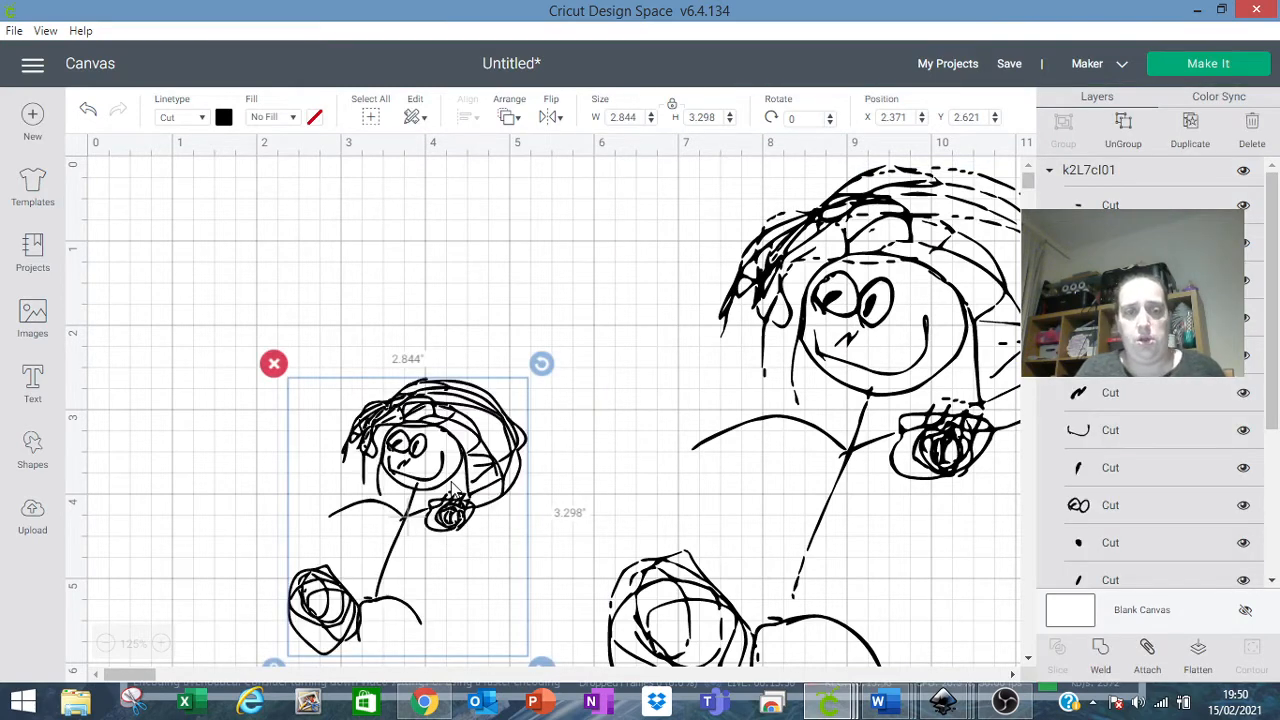
Step: Move the SVG drawing to about X 1.16, Y 0.23, enlarge it to about 4.87 by 5.64 inches and weld its layers
{"action": "mouse_move", "coordinate": [453, 487]}
{"action": "left_mouse_down"}
{"action": "mouse_move", "coordinate": [408, 360]}
{"action": "mouse_move", "coordinate": [351, 287]}
{"action": "left_mouse_up"}
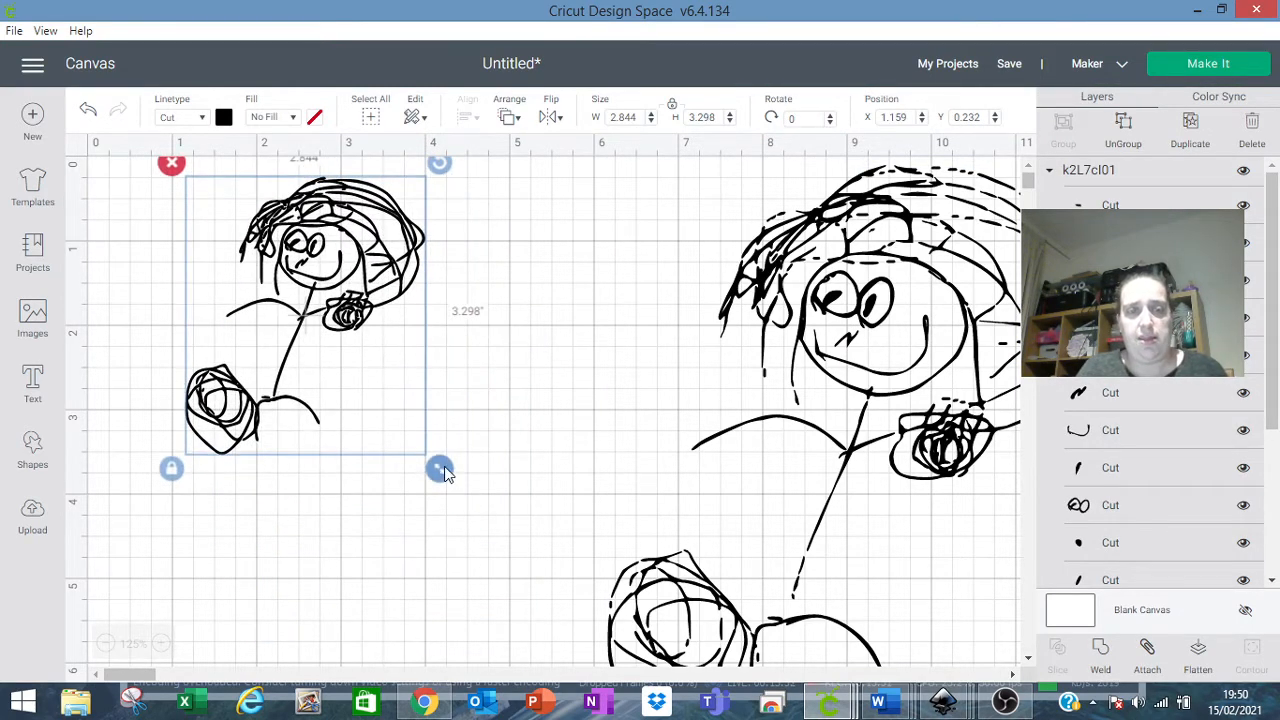
{"action": "left_click_drag", "start_coordinate": [440, 470], "coordinate": [610, 662]}
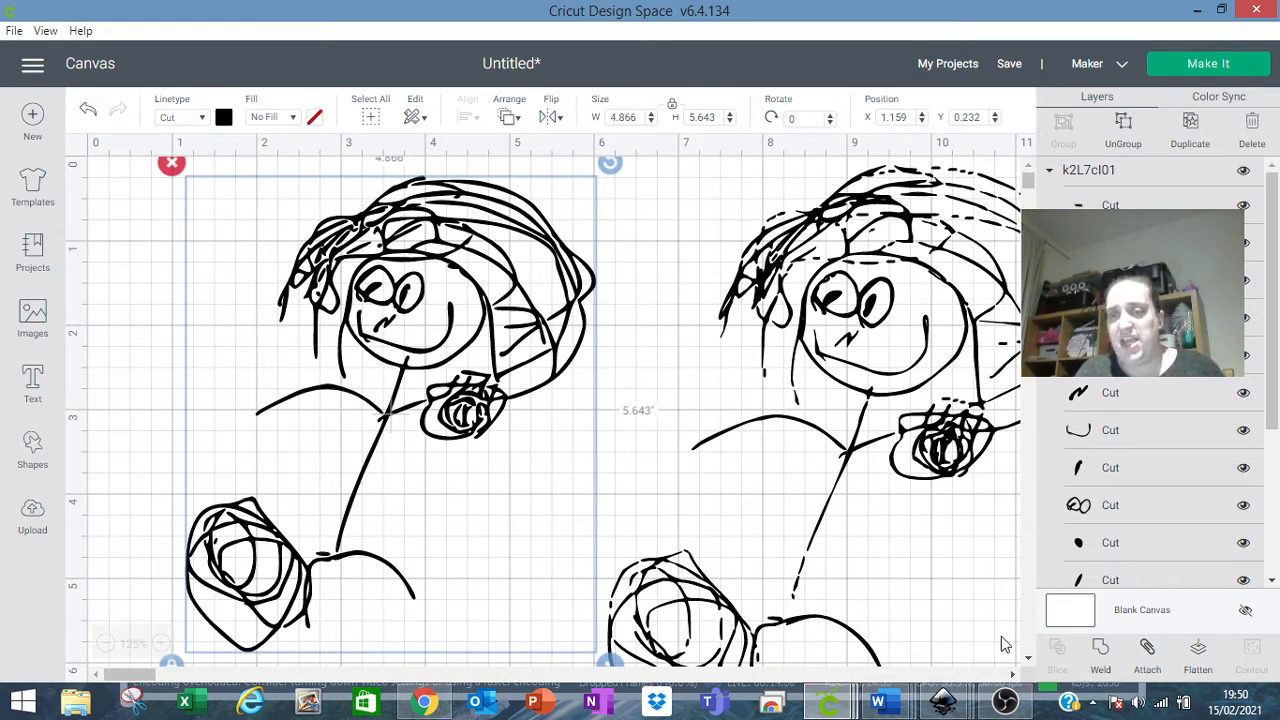
{"action": "left_click", "coordinate": [1101, 662]}
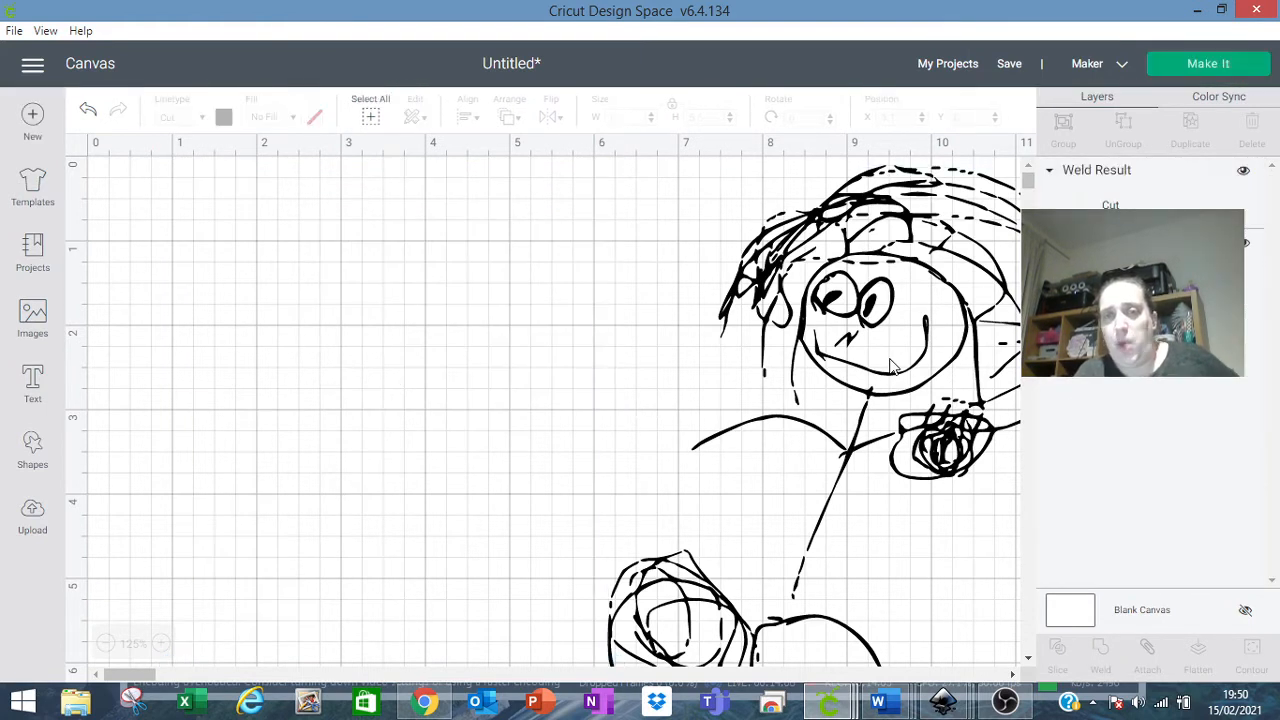
Step: Shift the PNG drawing slightly and move the welded SVG drawing next to it, to about X 2.95, Y 0.28
{"action": "left_click", "coordinate": [912, 304]}
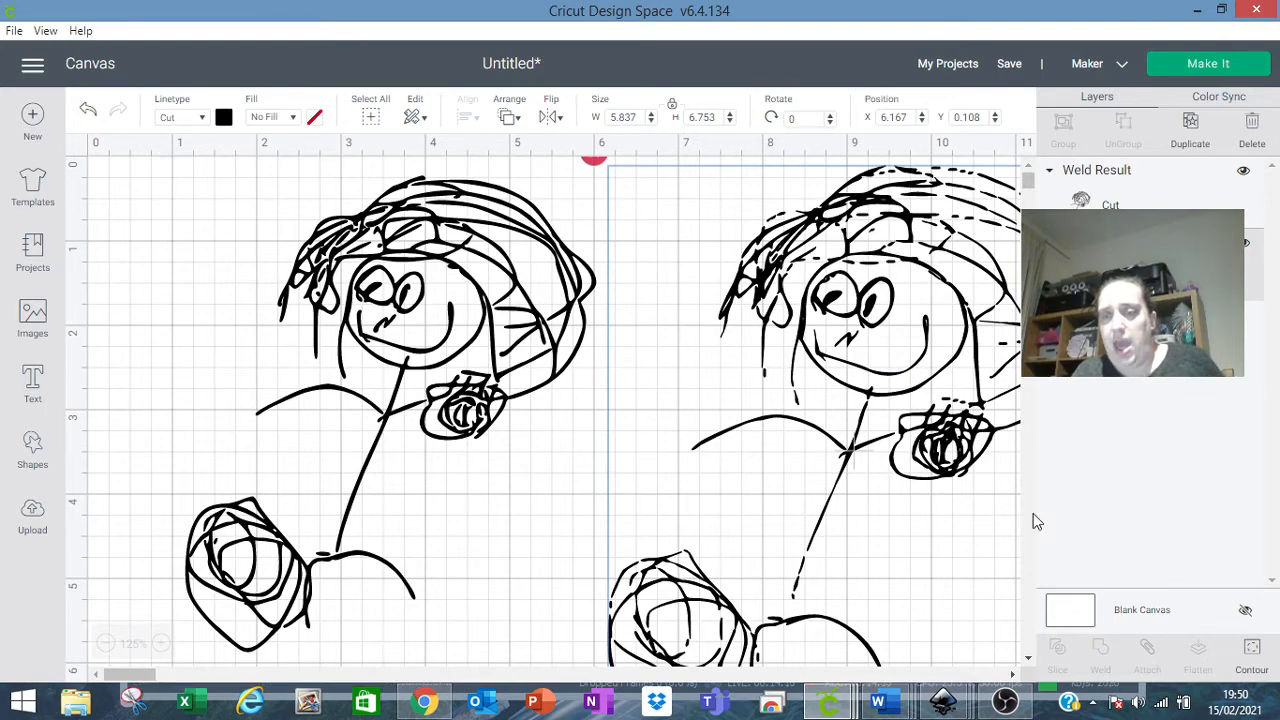
{"action": "mouse_move", "coordinate": [828, 292]}
{"action": "left_mouse_down"}
{"action": "mouse_move", "coordinate": [787, 290]}
{"action": "mouse_move", "coordinate": [816, 300]}
{"action": "left_mouse_up"}
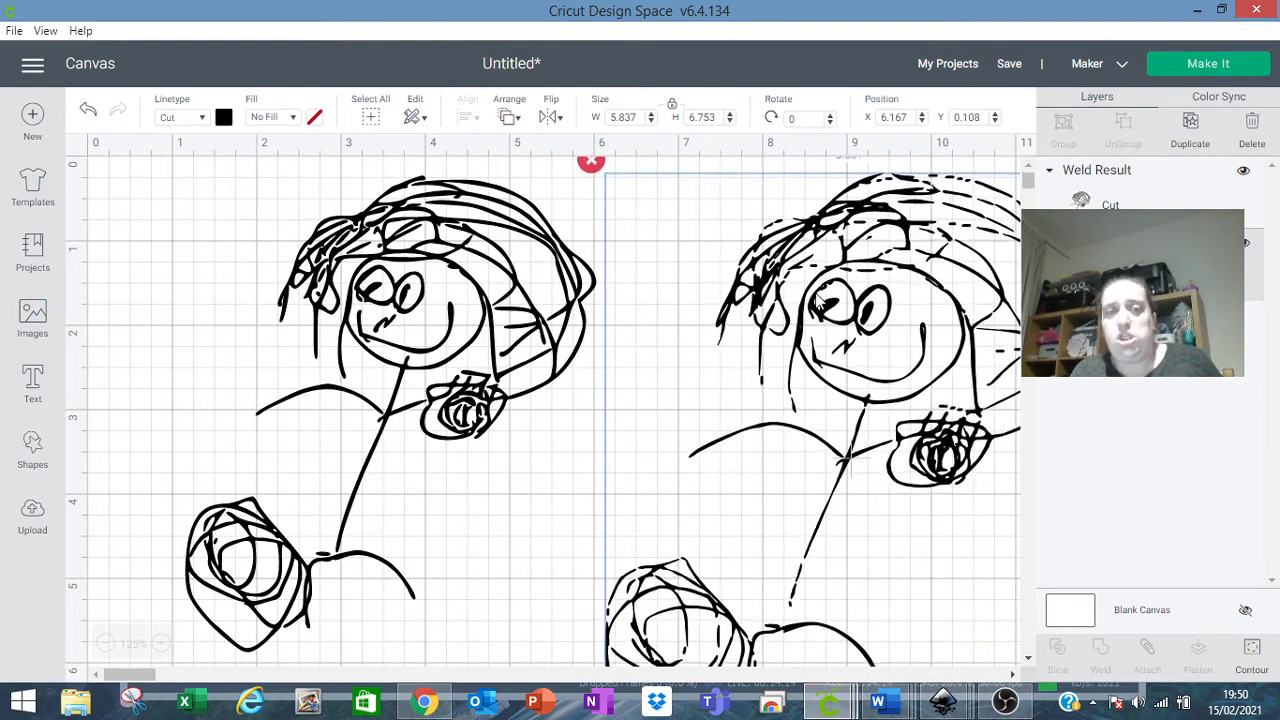
{"action": "mouse_move", "coordinate": [519, 283]}
{"action": "left_mouse_down"}
{"action": "mouse_move", "coordinate": [509, 297]}
{"action": "mouse_move", "coordinate": [489, 290]}
{"action": "mouse_move", "coordinate": [670, 287]}
{"action": "left_mouse_up"}
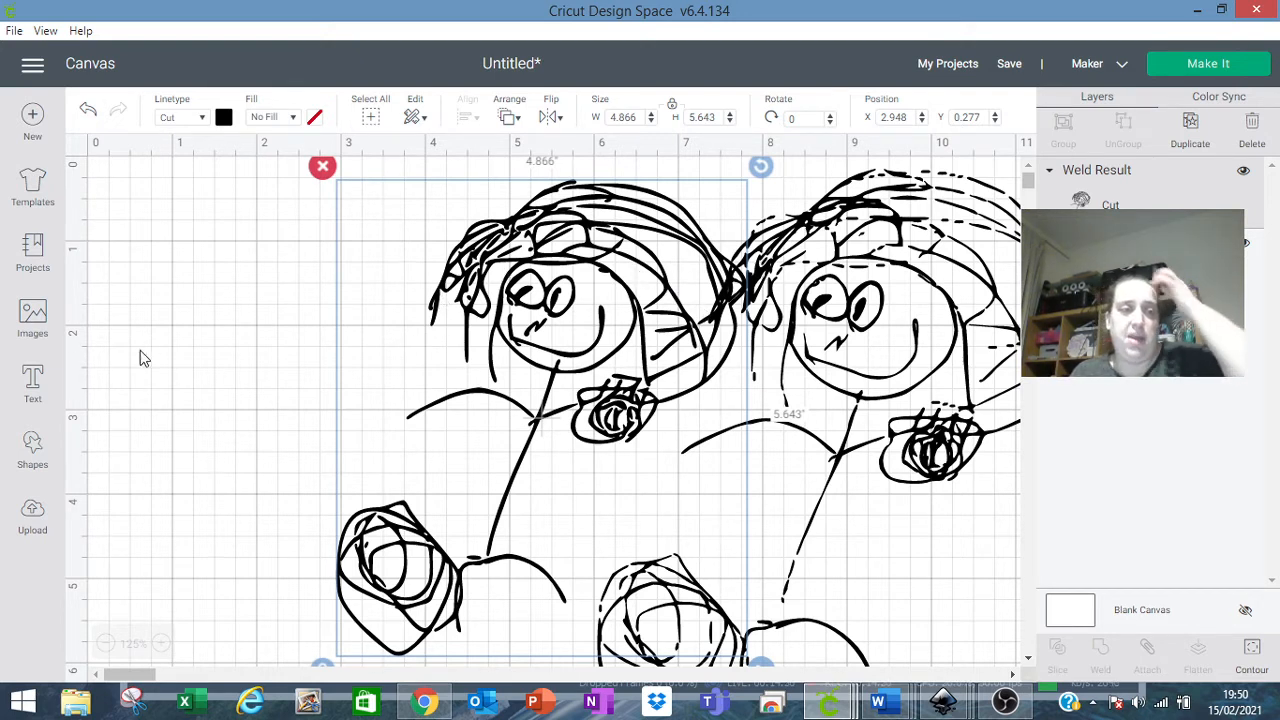
Step: Start a new image upload with darwin.jpg from the Downloads folder
{"action": "left_click", "coordinate": [33, 515]}
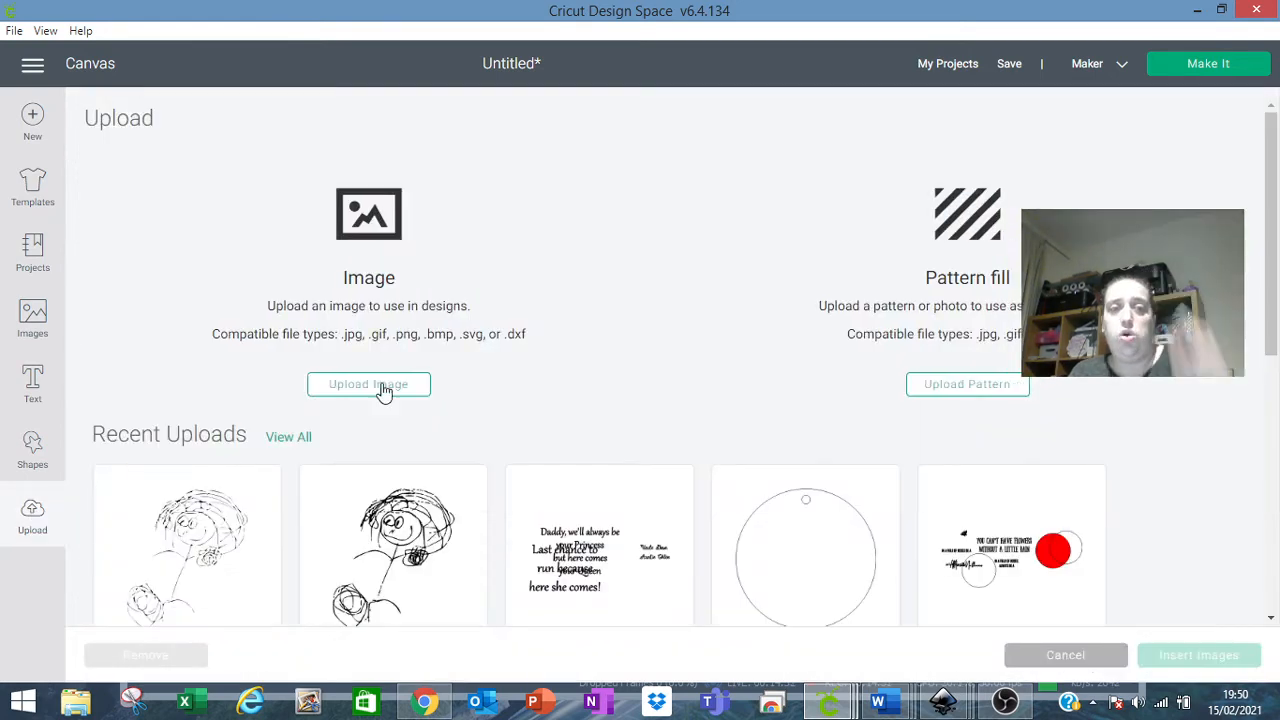
{"action": "left_click", "coordinate": [394, 388]}
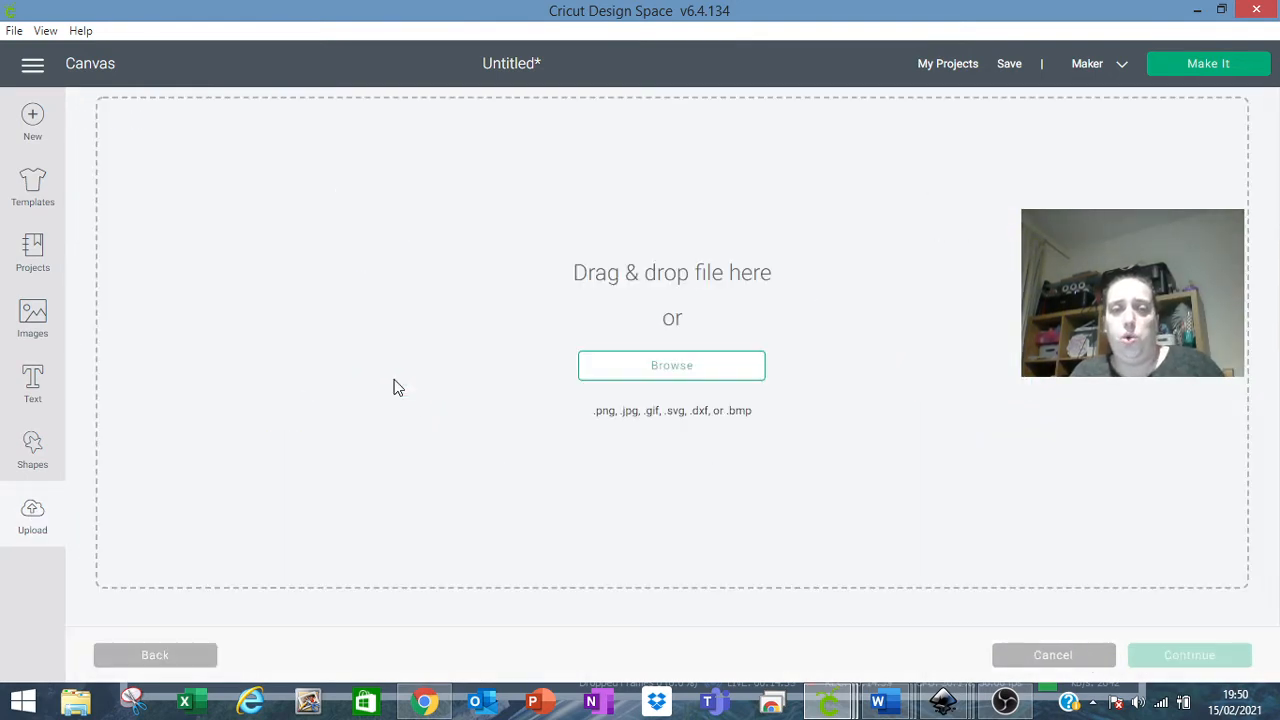
{"action": "left_click", "coordinate": [694, 365]}
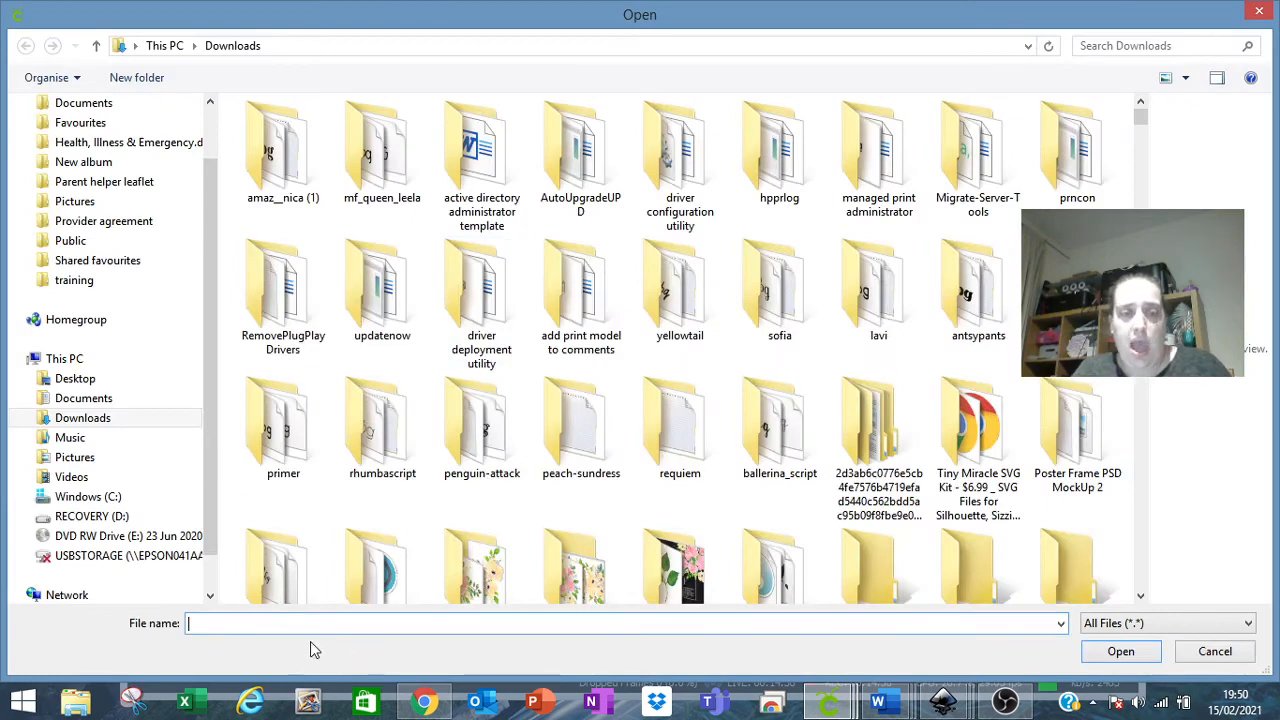
{"action": "type", "text": "daw"}
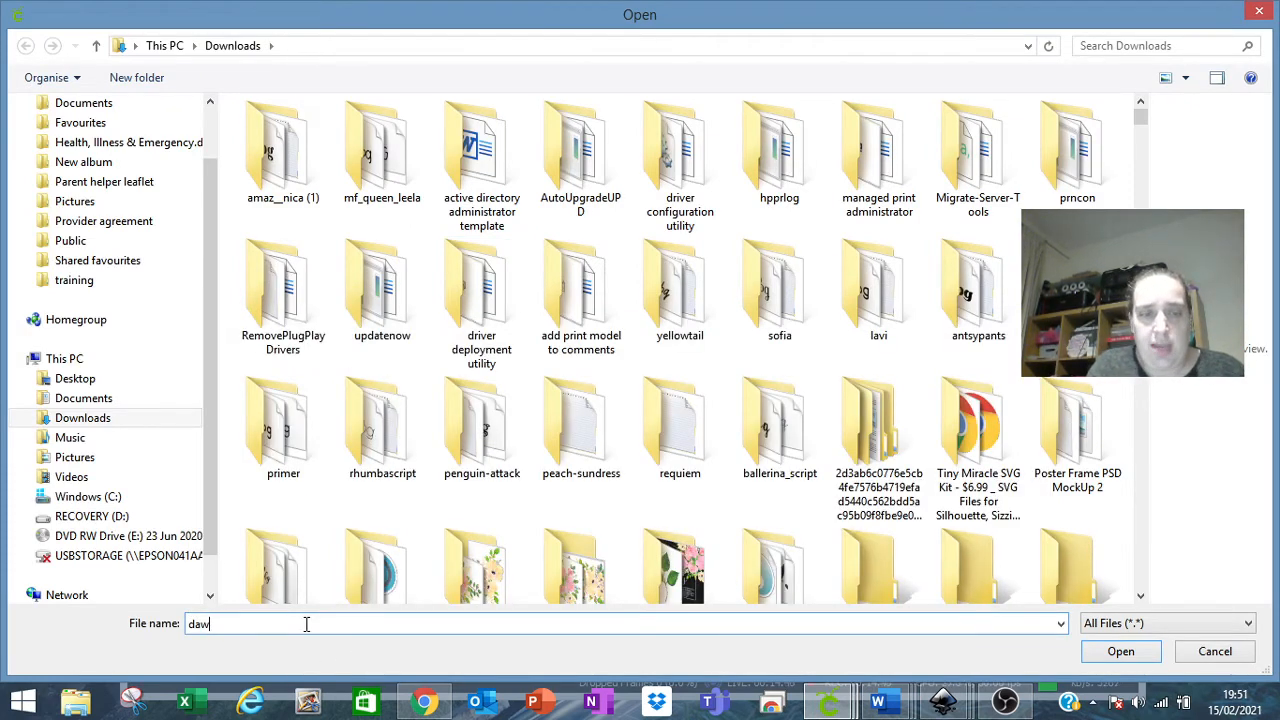
{"action": "key", "text": "BackSpace"}
{"action": "type", "text": "rwin"}
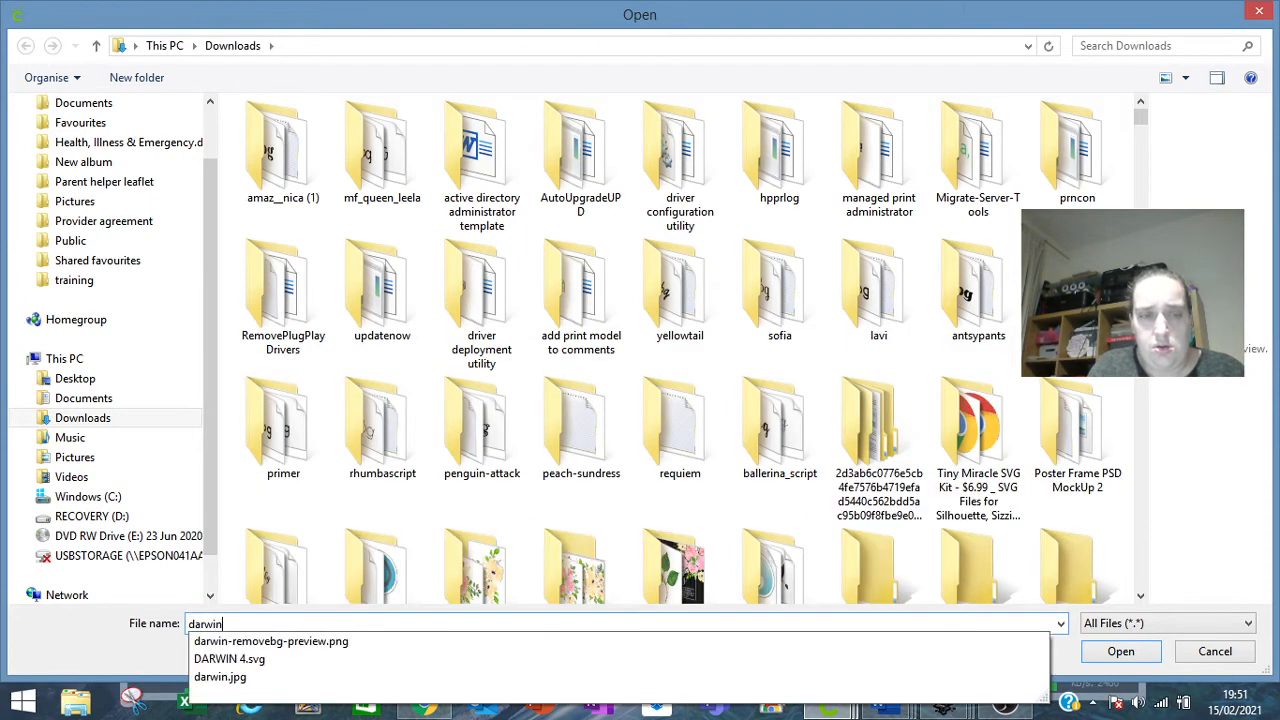
{"action": "left_click", "coordinate": [310, 680]}
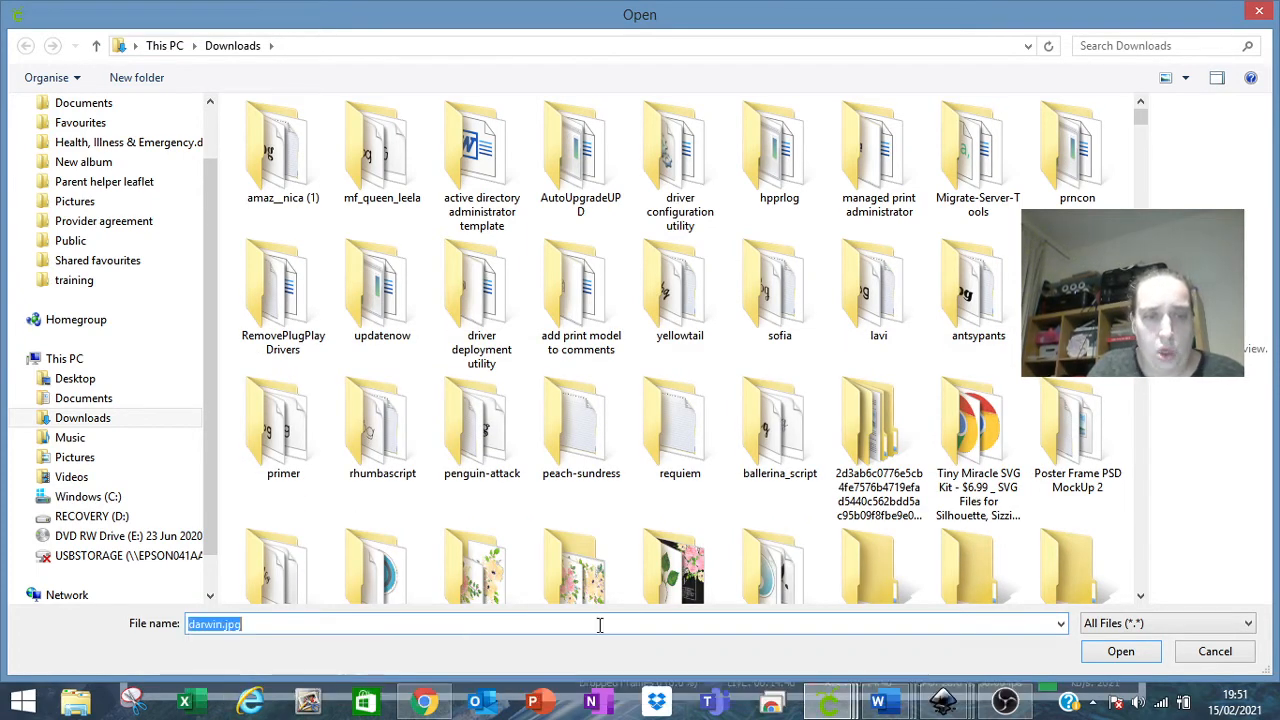
{"action": "left_click", "coordinate": [1120, 651]}
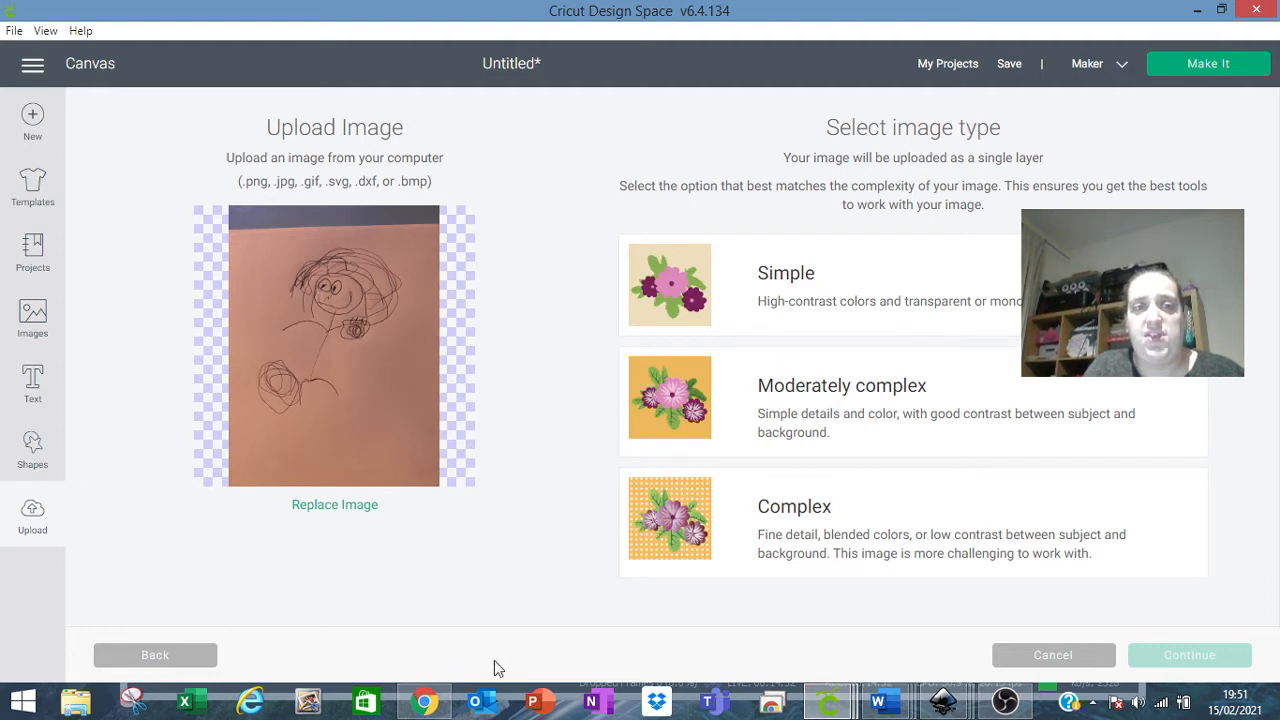
Step: Set the photo's image type to Complex and try to erase the paper background beside the drawn figure
{"action": "left_click", "coordinate": [786, 528]}
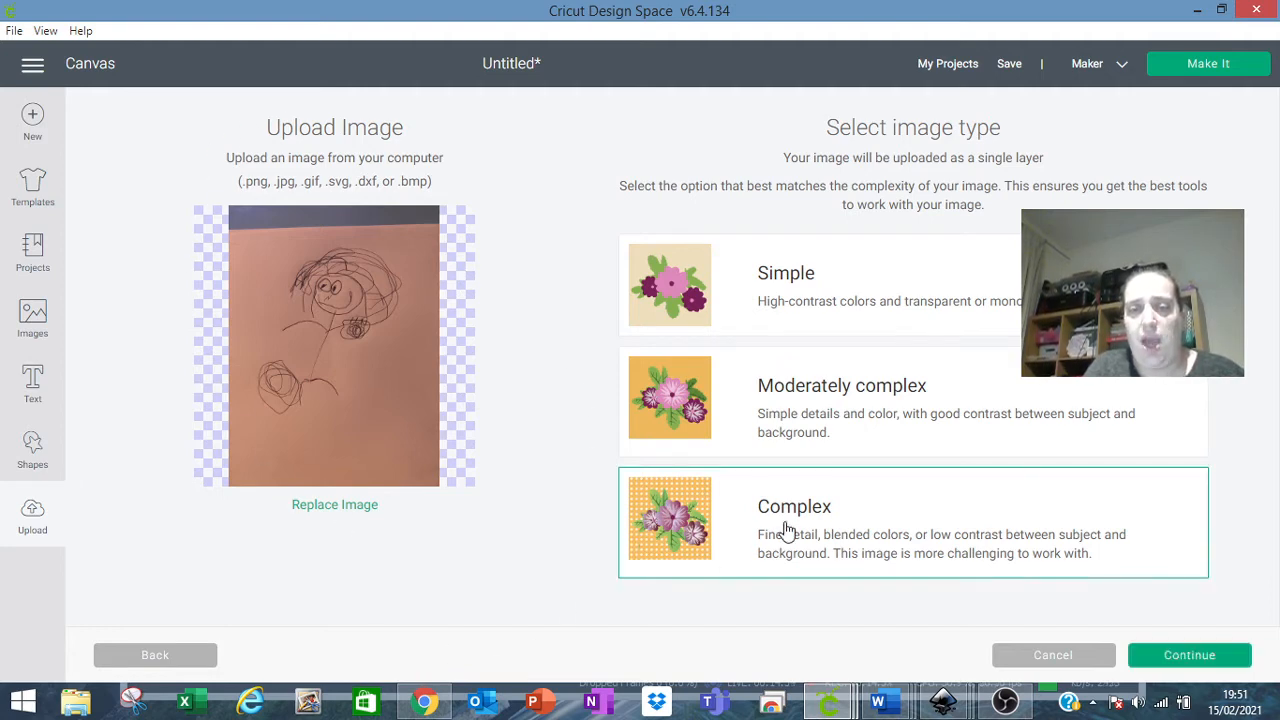
{"action": "left_click", "coordinate": [1190, 662]}
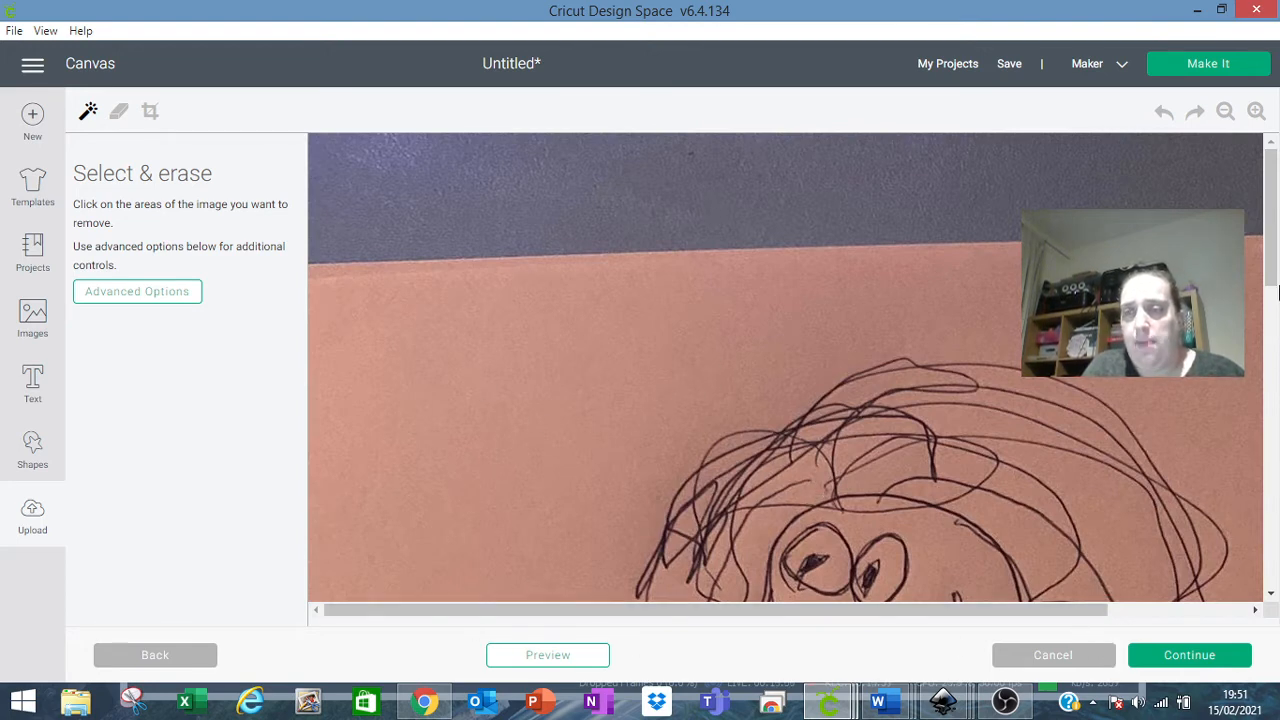
{"action": "left_click_drag", "start_coordinate": [1276, 290], "coordinate": [1276, 346]}
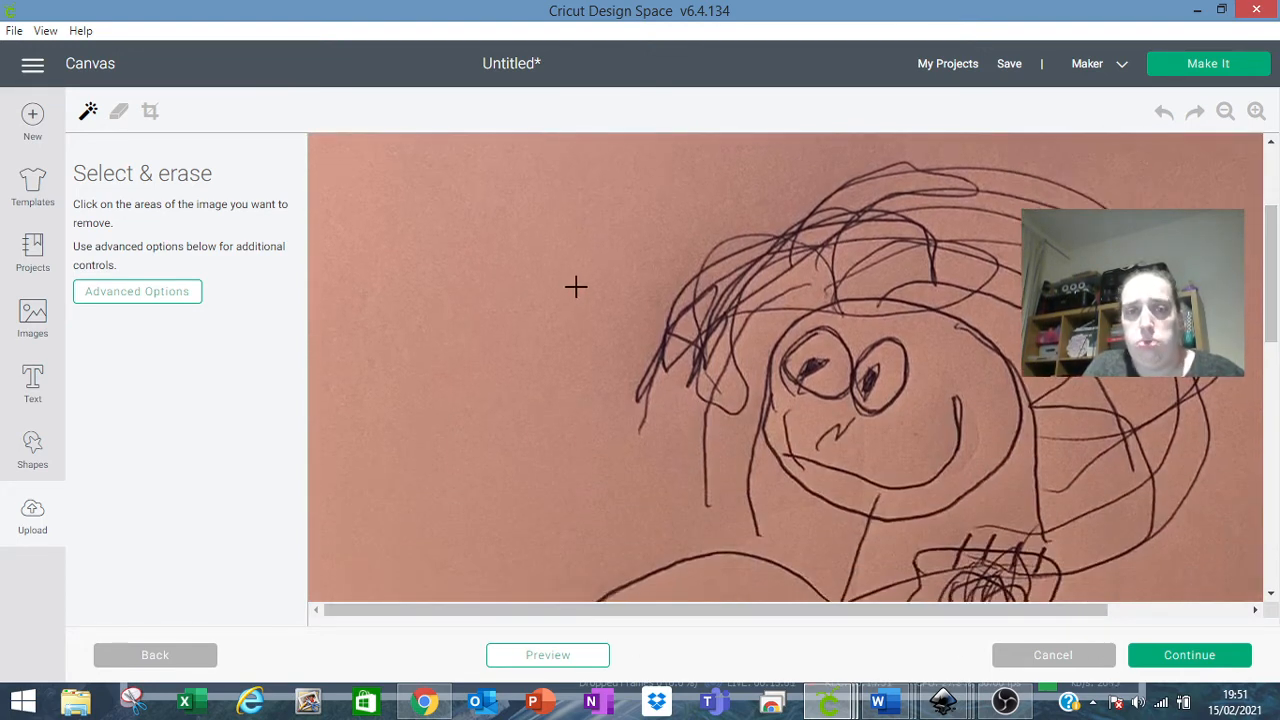
{"action": "left_click", "coordinate": [498, 330]}
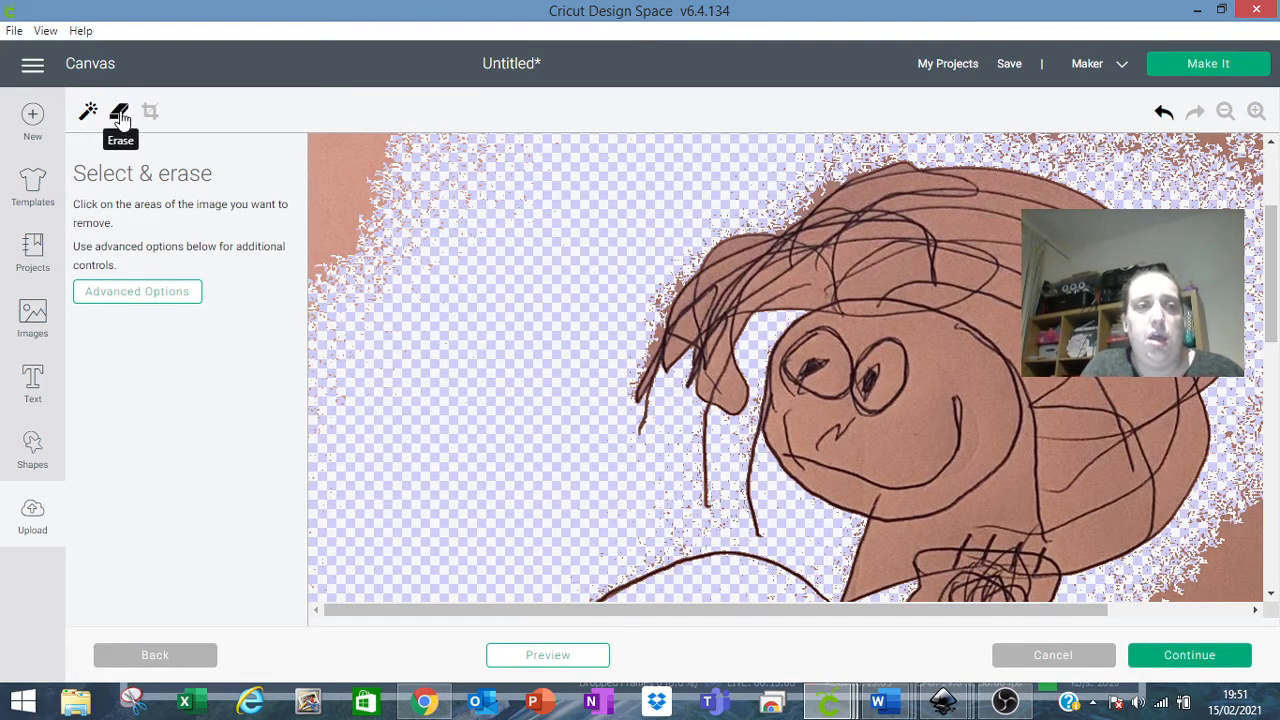
Step: Try to erase the remaining paper around and inside the face with colour tolerance 85 and colours reduced to 14, and cancel the upload
{"action": "left_click", "coordinate": [168, 292]}
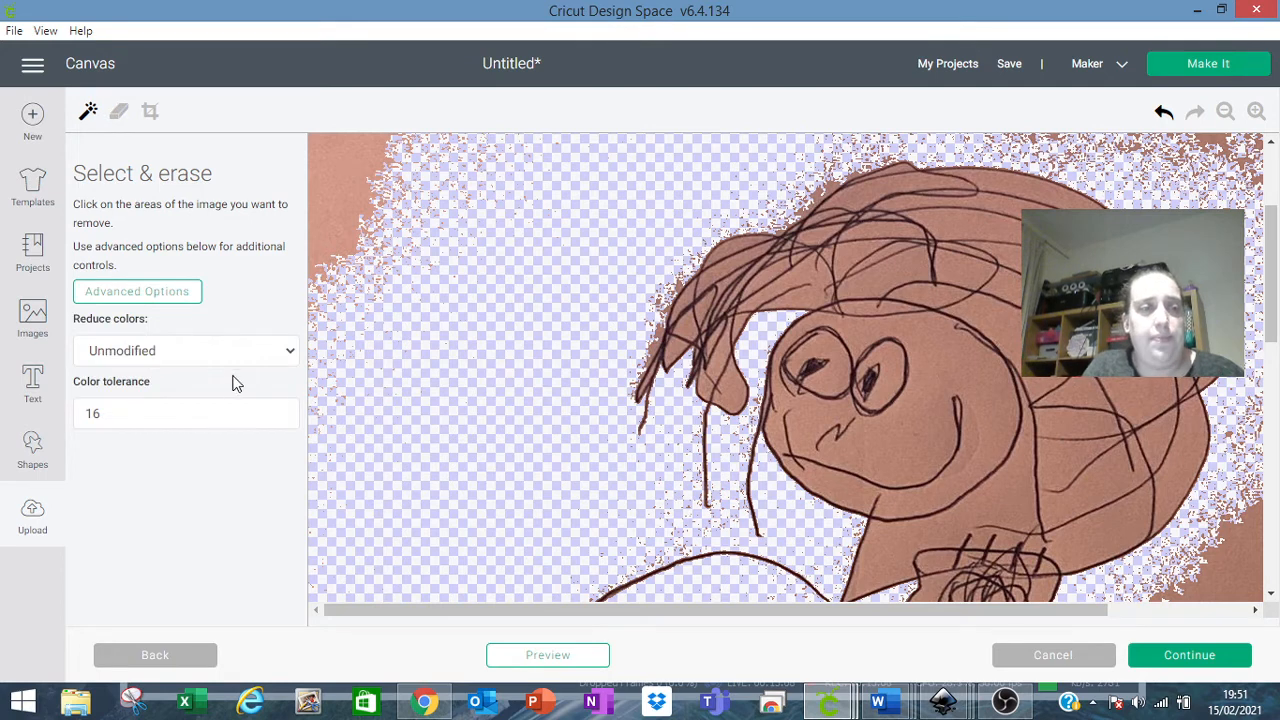
{"action": "left_click", "coordinate": [280, 420]}
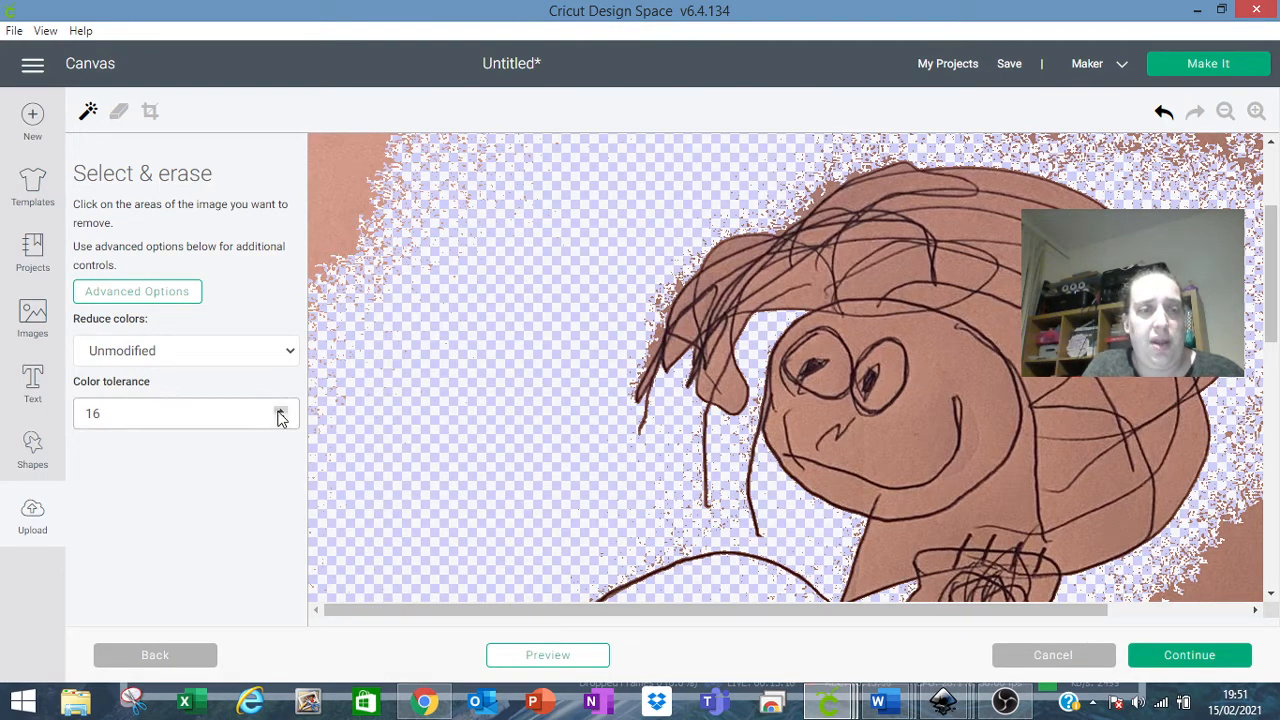
{"action": "left_click", "coordinate": [280, 412]}
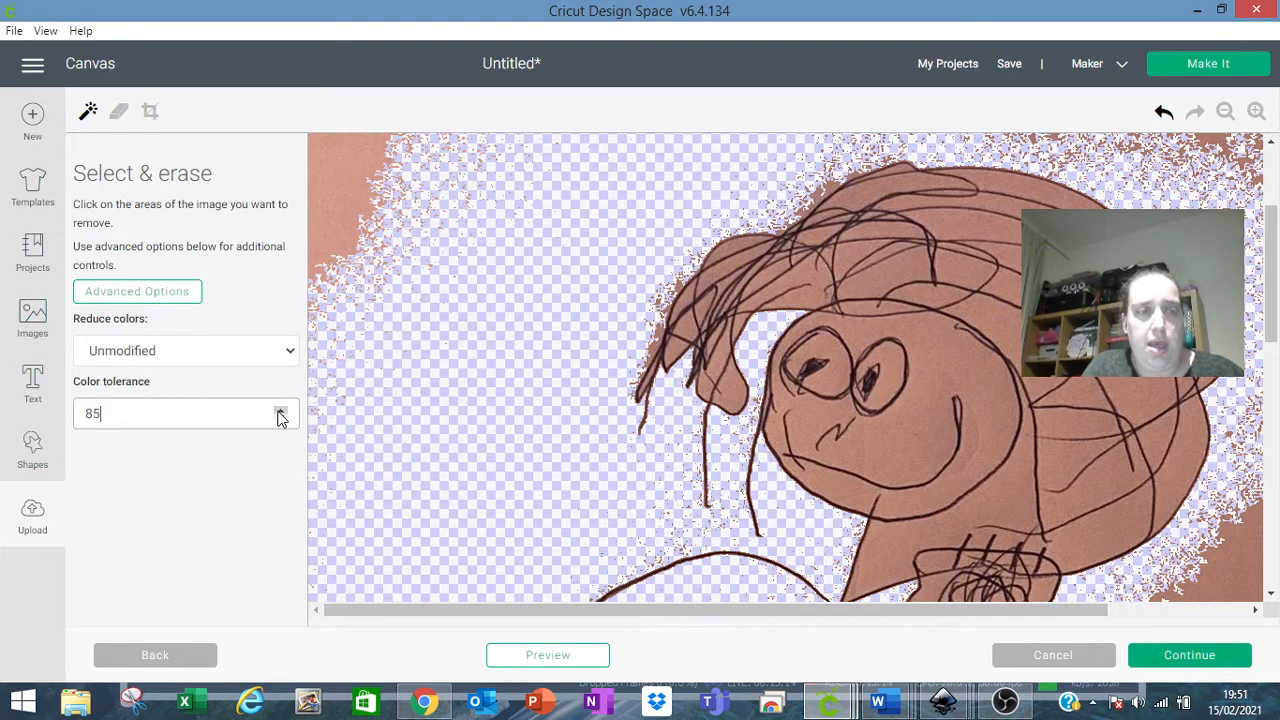
{"action": "left_click", "coordinate": [290, 360]}
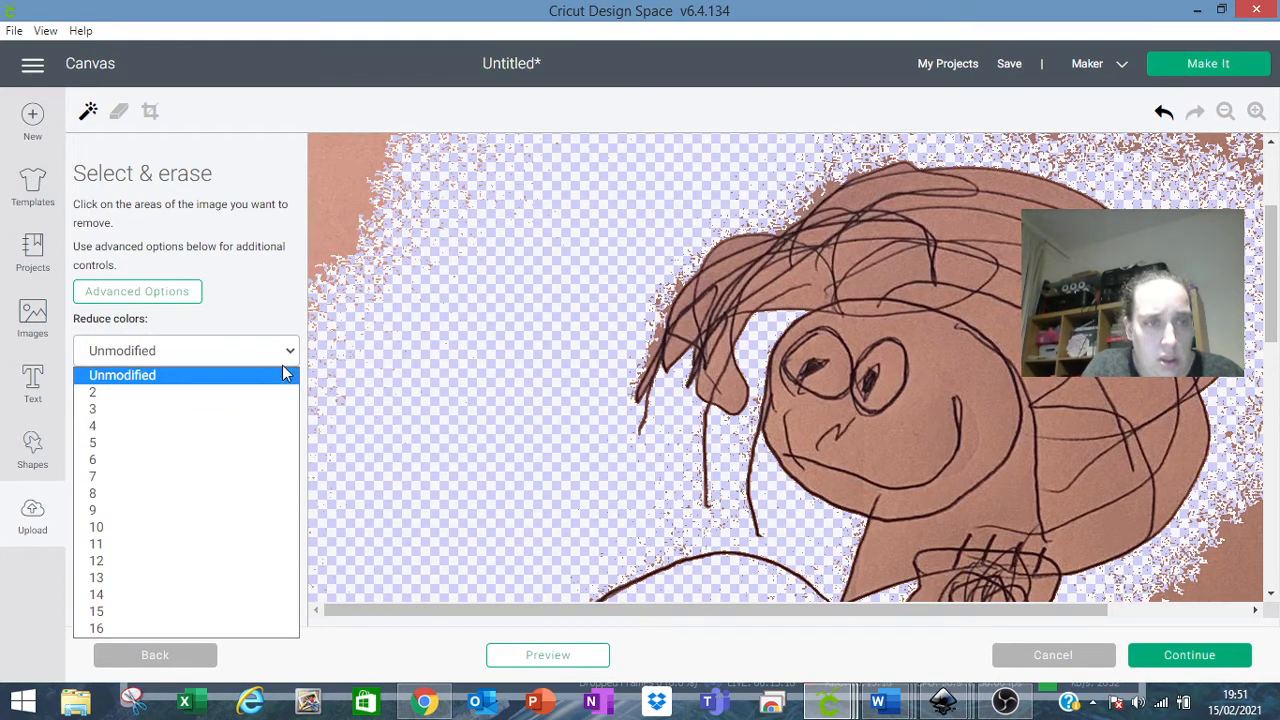
{"action": "left_click", "coordinate": [247, 602]}
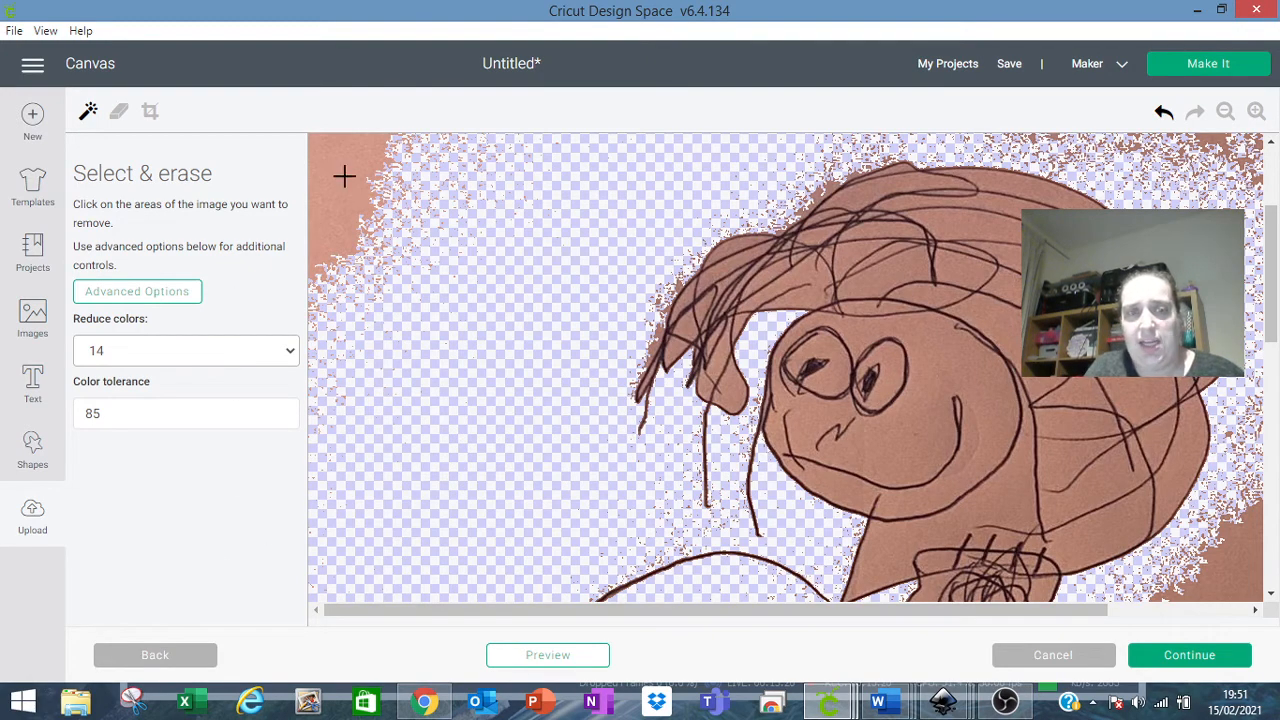
{"action": "left_click", "coordinate": [410, 170]}
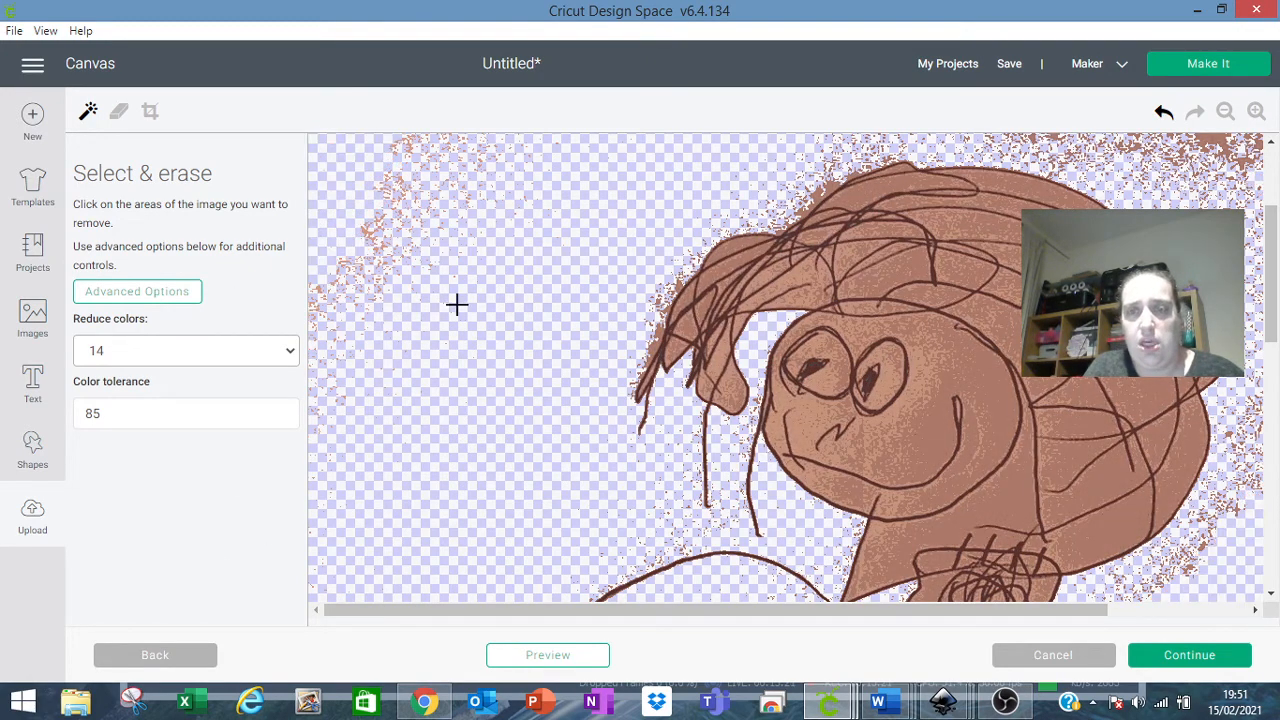
{"action": "left_click", "coordinate": [933, 416]}
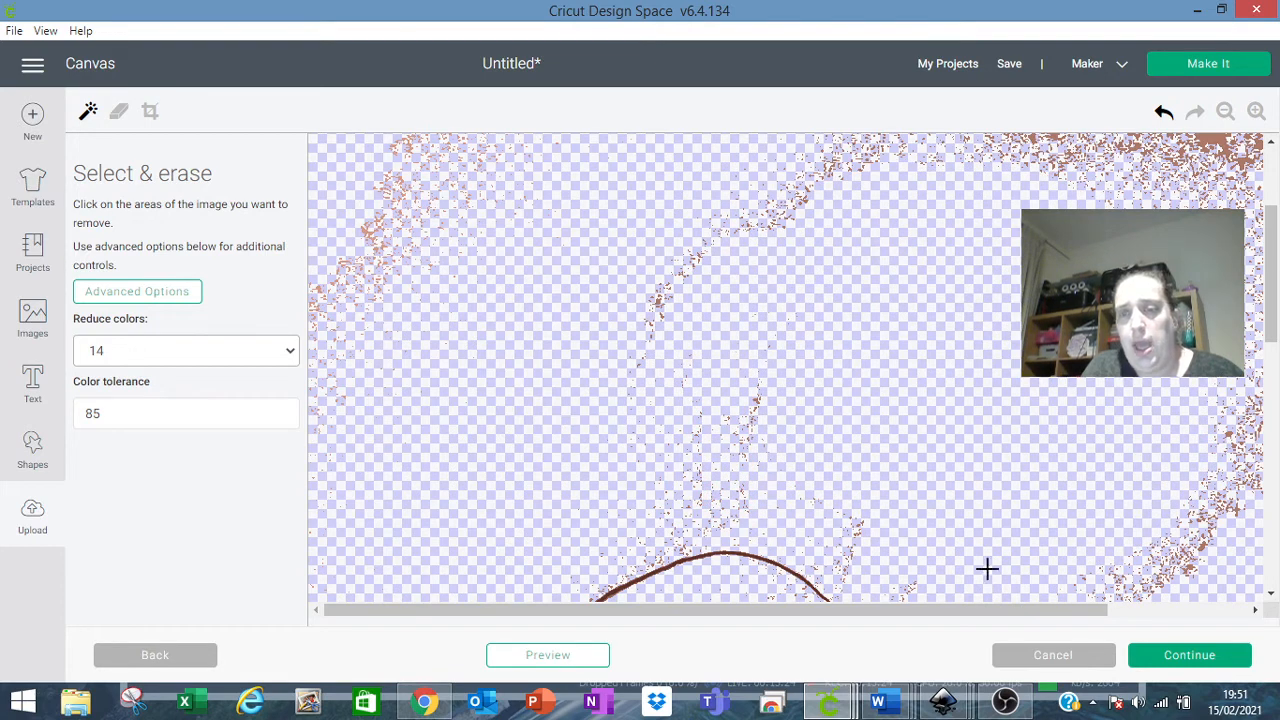
{"action": "left_click", "coordinate": [1075, 662]}
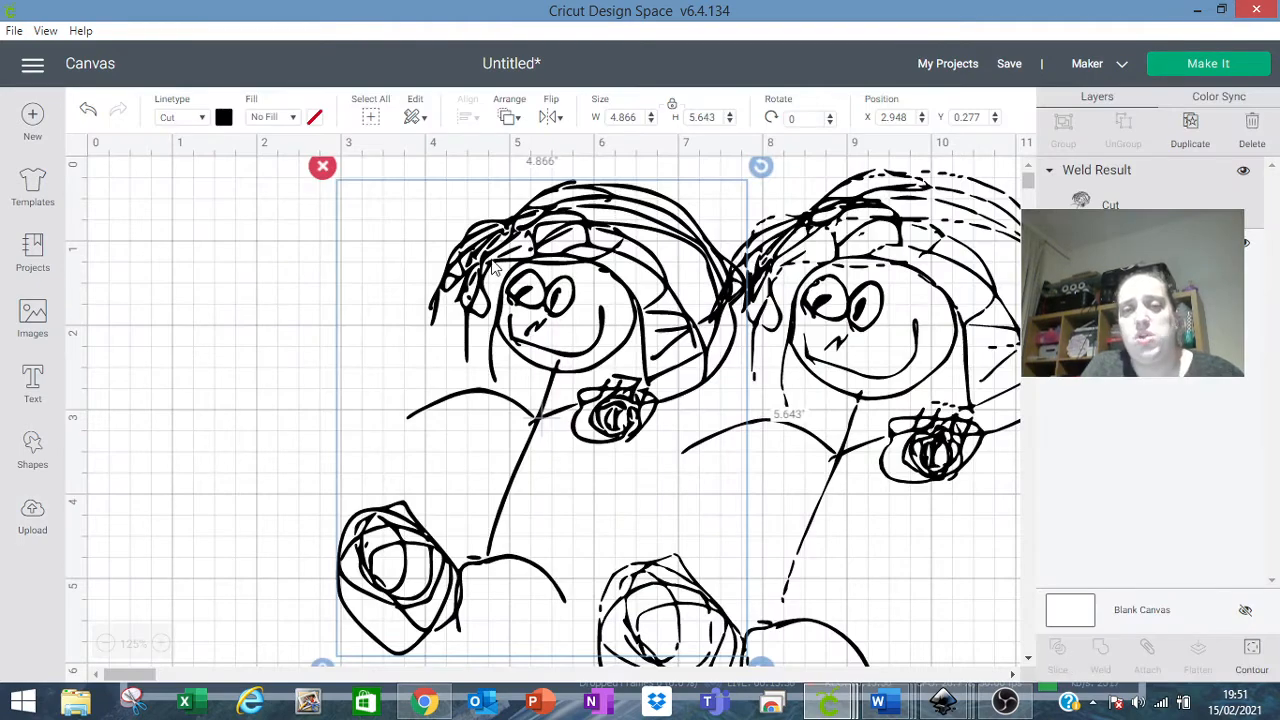
Step: Undo the last move of the welded drawing and reposition it at about X 2.94, Y 0.18
{"action": "left_click", "coordinate": [88, 113]}
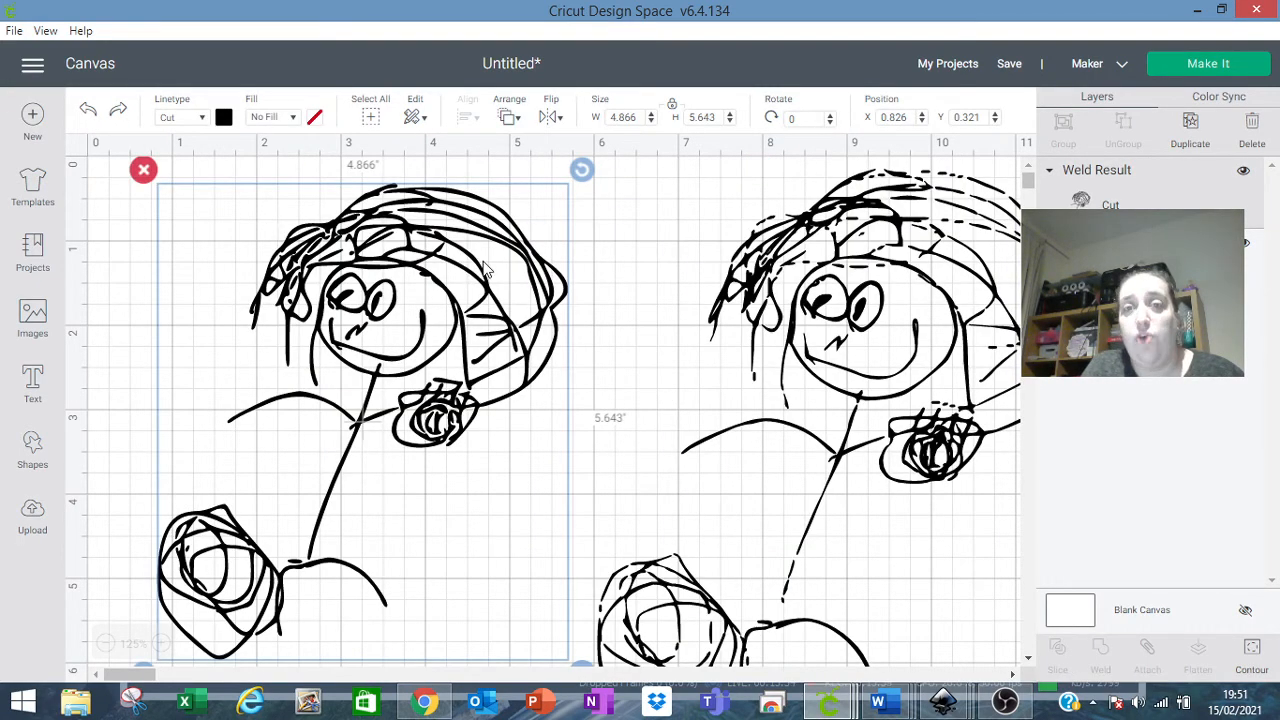
{"action": "left_click_drag", "start_coordinate": [269, 574], "coordinate": [446, 562]}
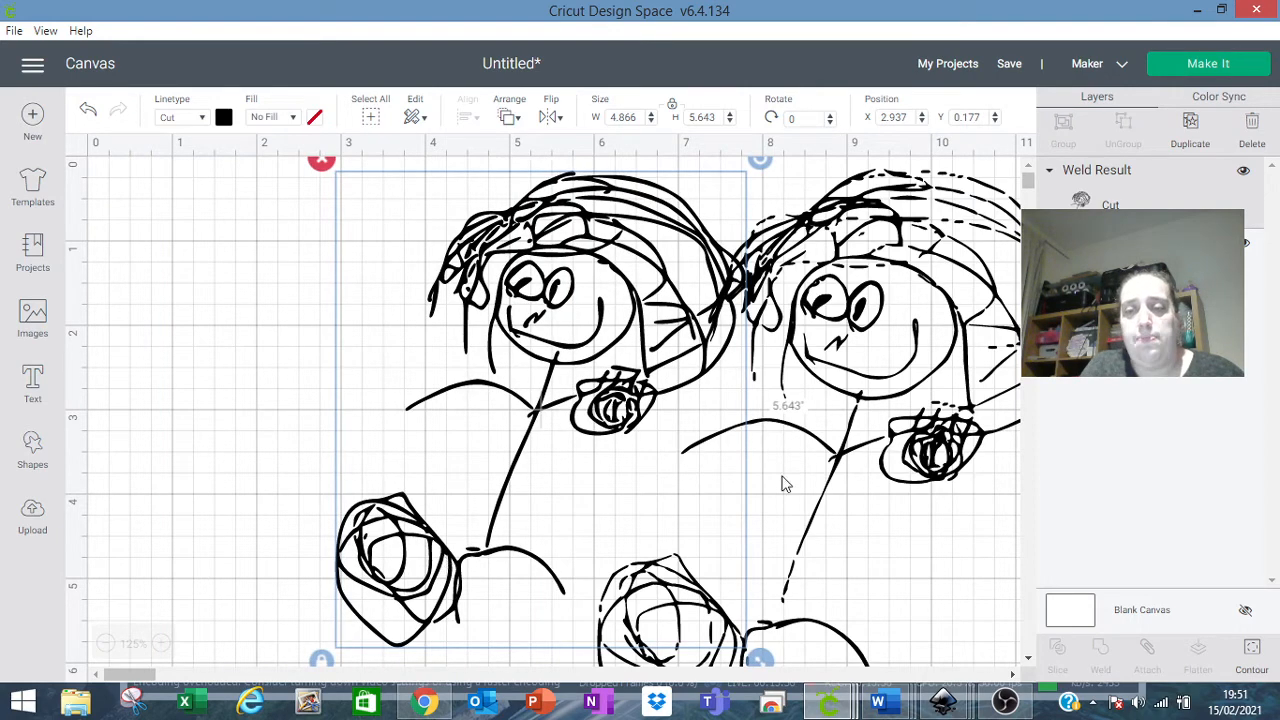
Step: Switch to the empty New document 4 window in Inkscape
{"action": "mouse_move", "coordinate": [945, 705]}
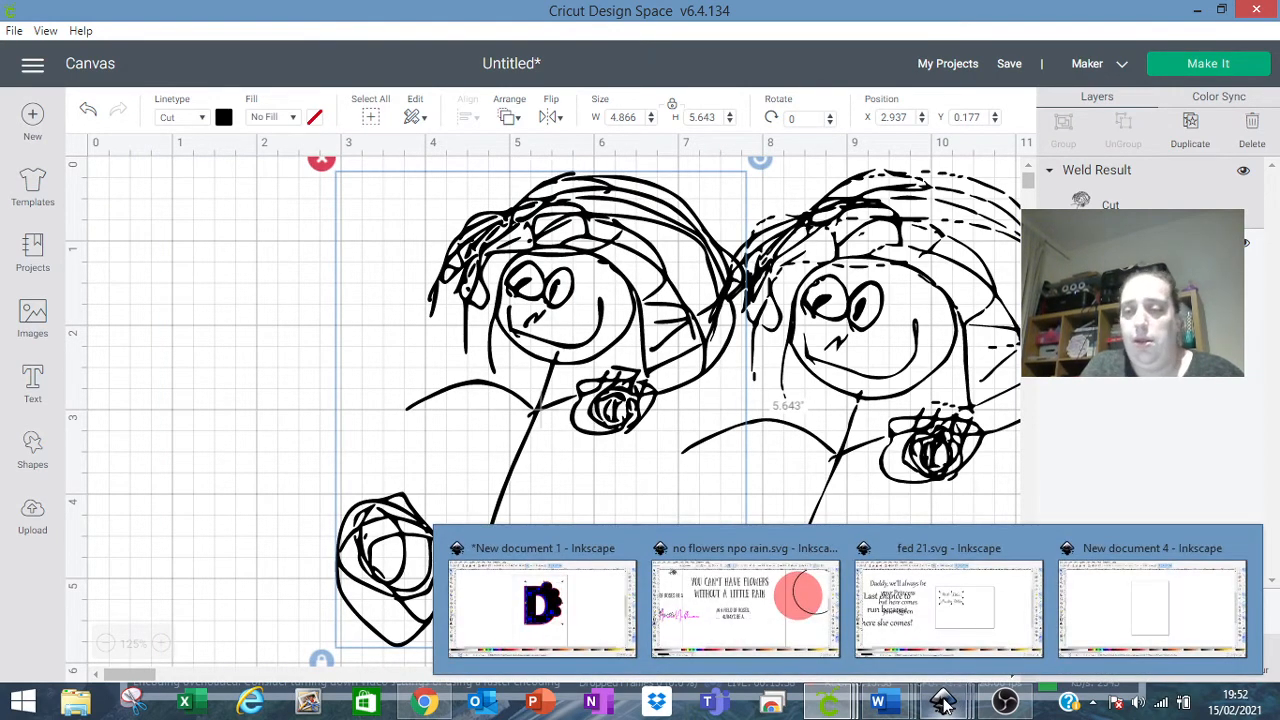
{"action": "left_click", "coordinate": [1134, 624]}
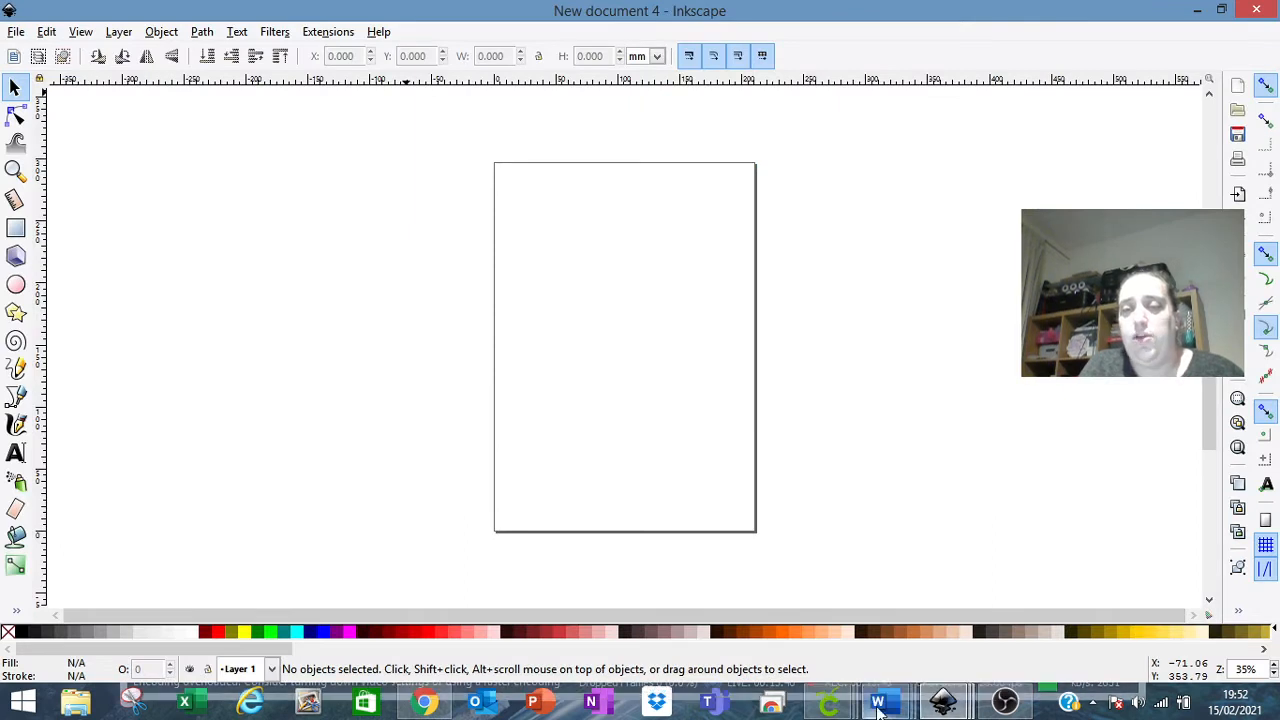
{"action": "mouse_move", "coordinate": [950, 705]}
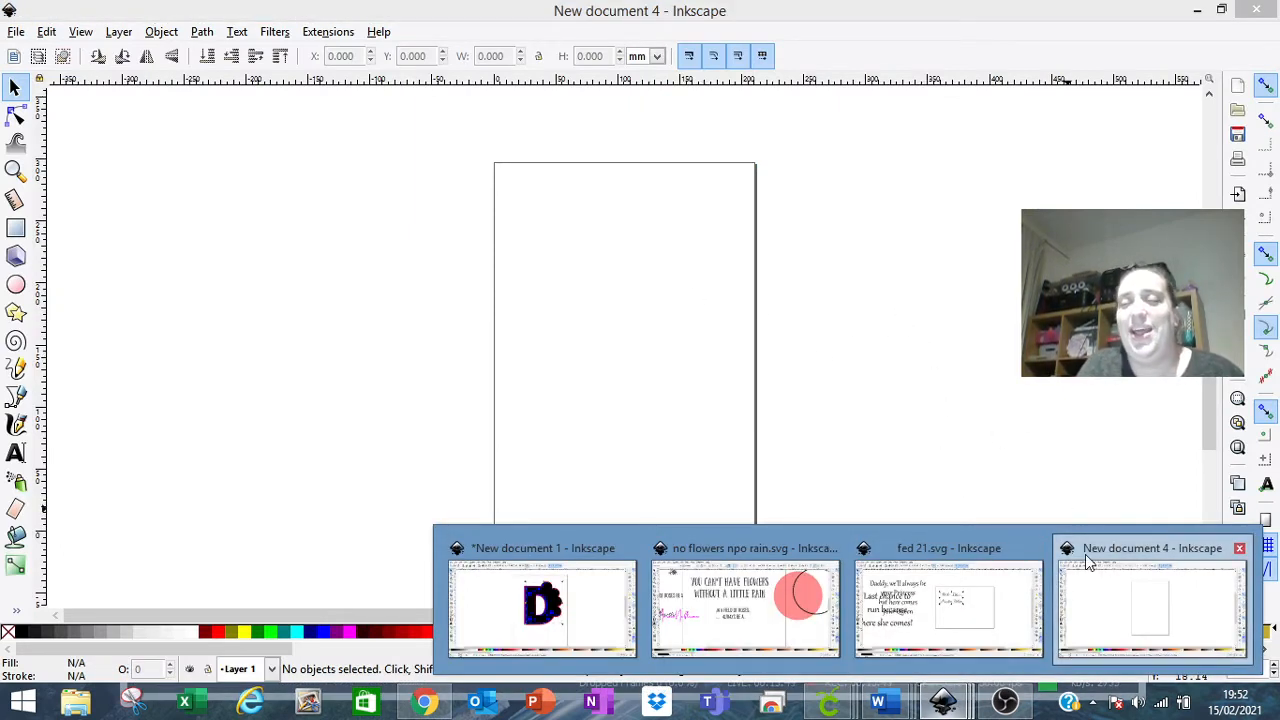
{"action": "left_click", "coordinate": [1155, 601]}
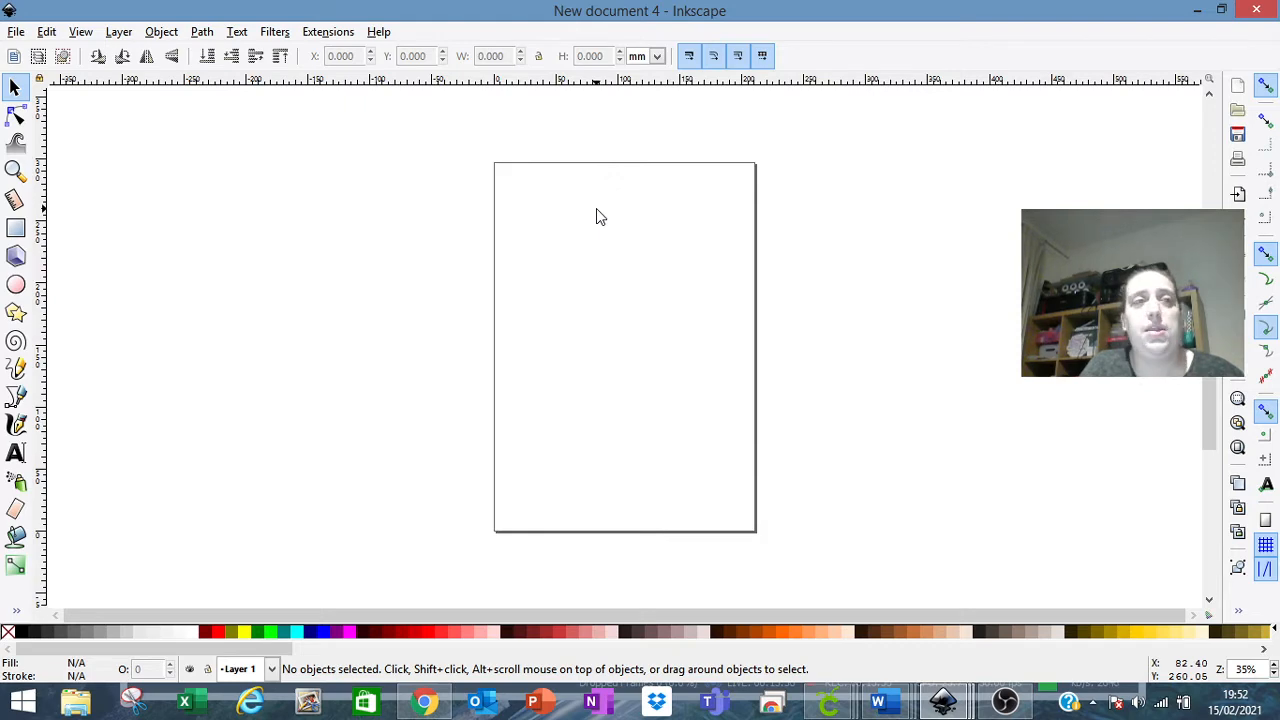
{"action": "left_click", "coordinate": [17, 33]}
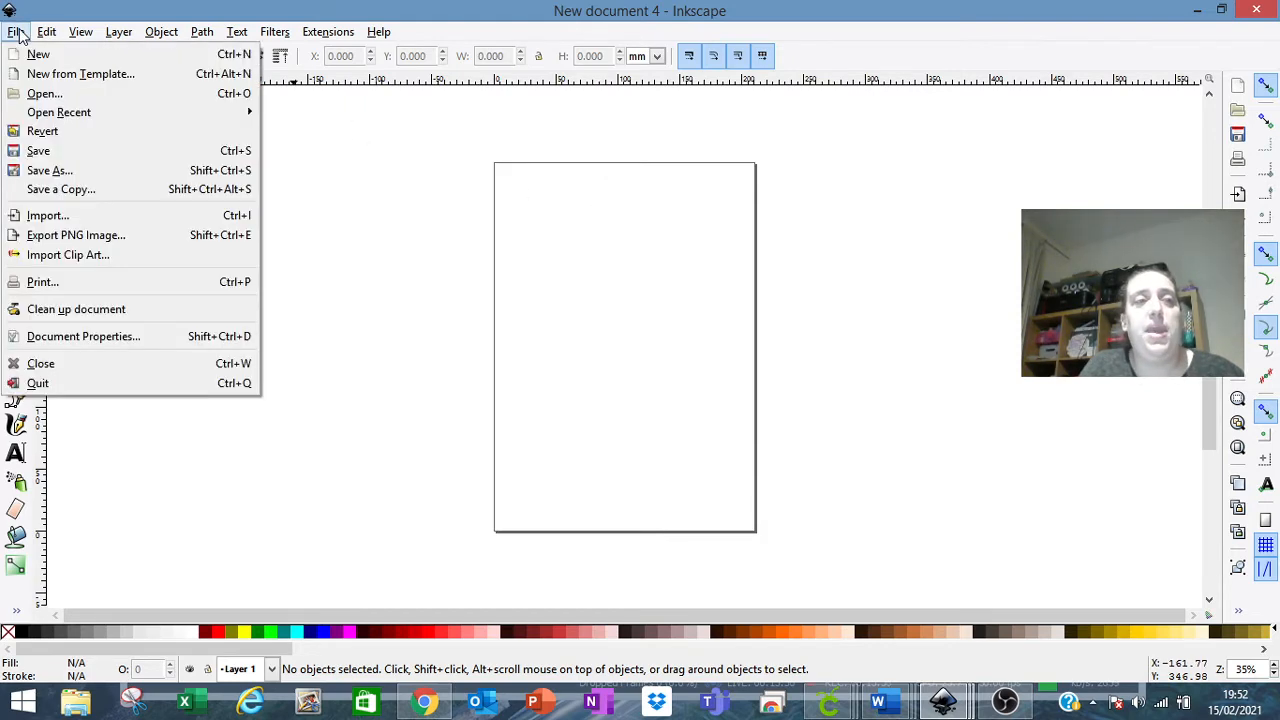
{"action": "mouse_move", "coordinate": [378, 32]}
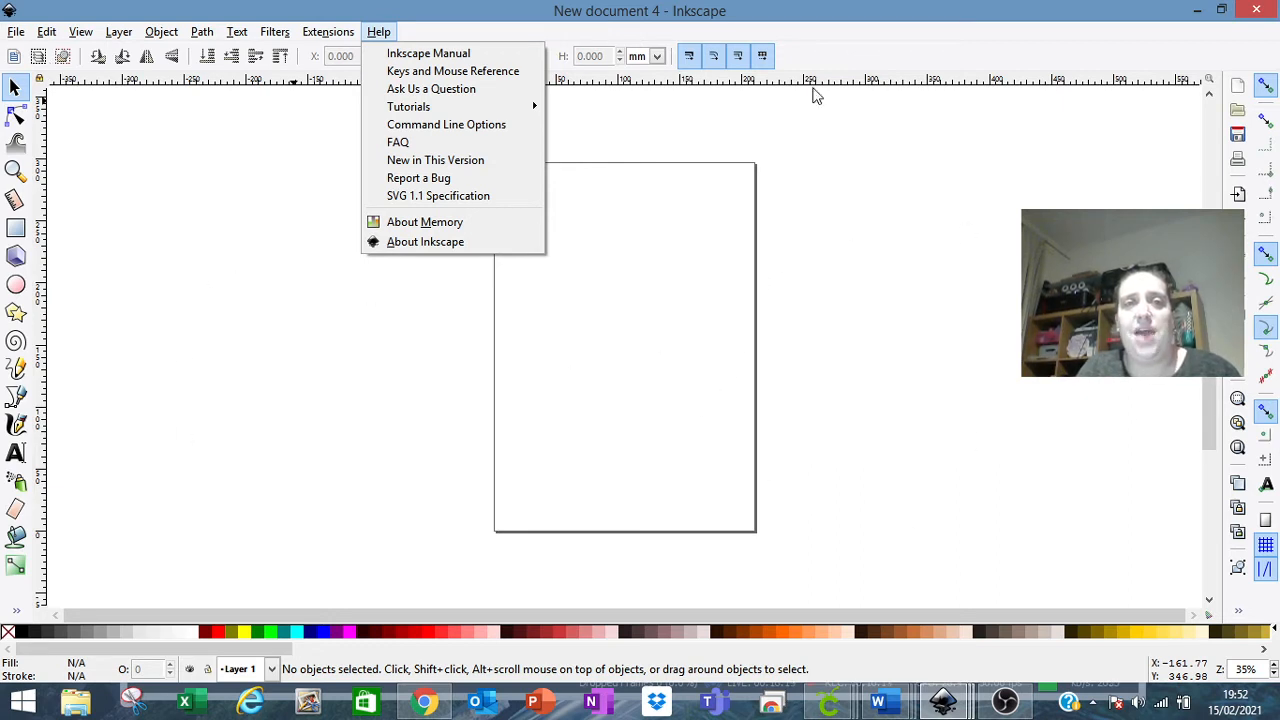
{"action": "key", "text": "Left"}
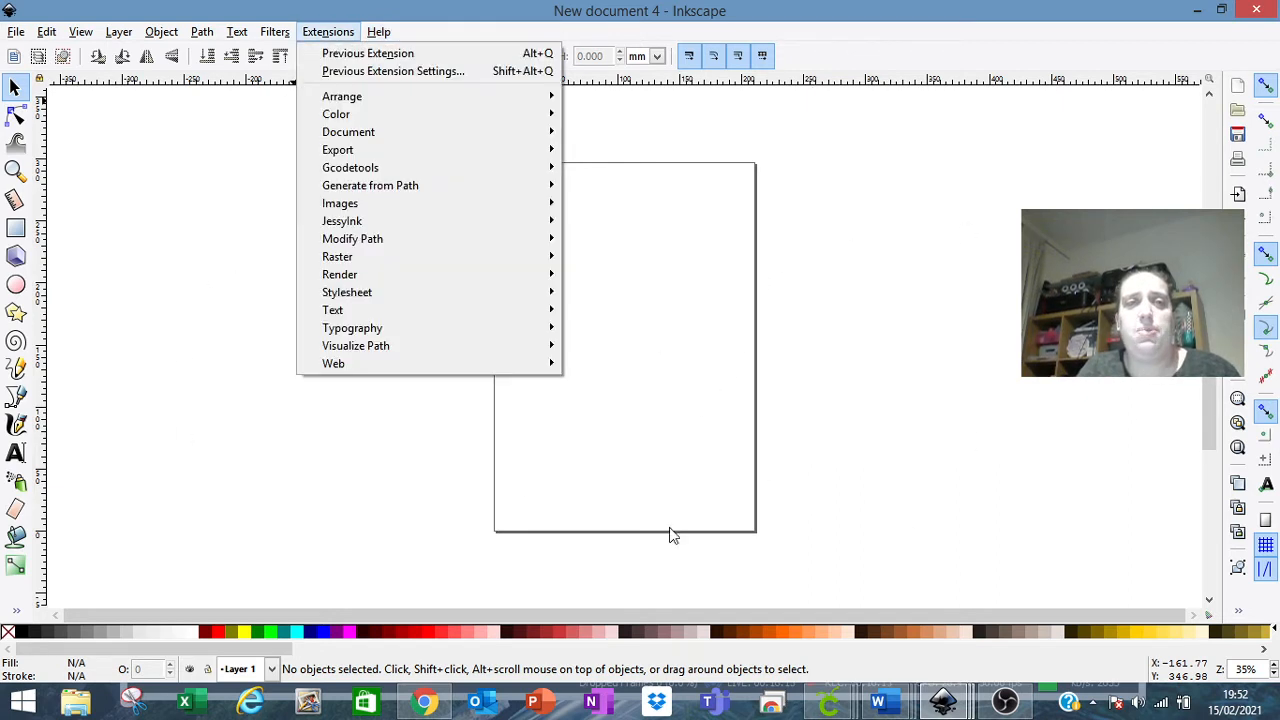
{"action": "left_click", "coordinate": [199, 208]}
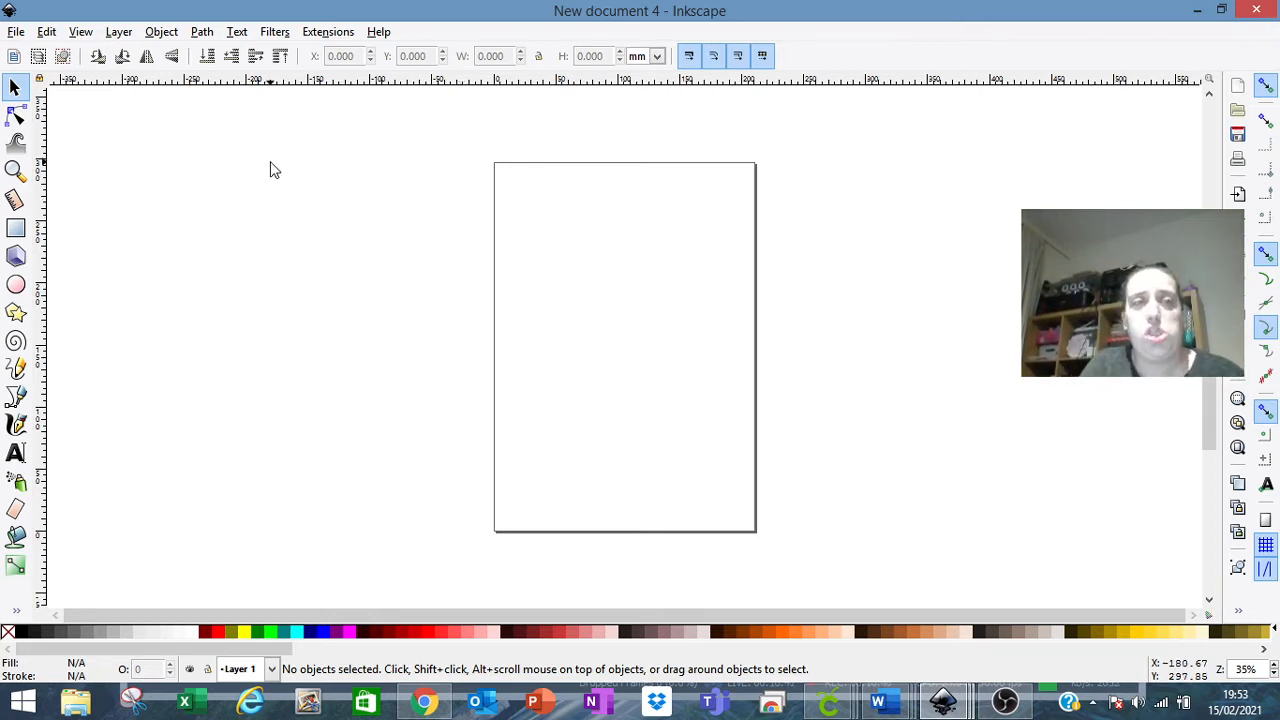
Step: Start importing an image into the document and browse to the Downloads folder
{"action": "left_click", "coordinate": [16, 32]}
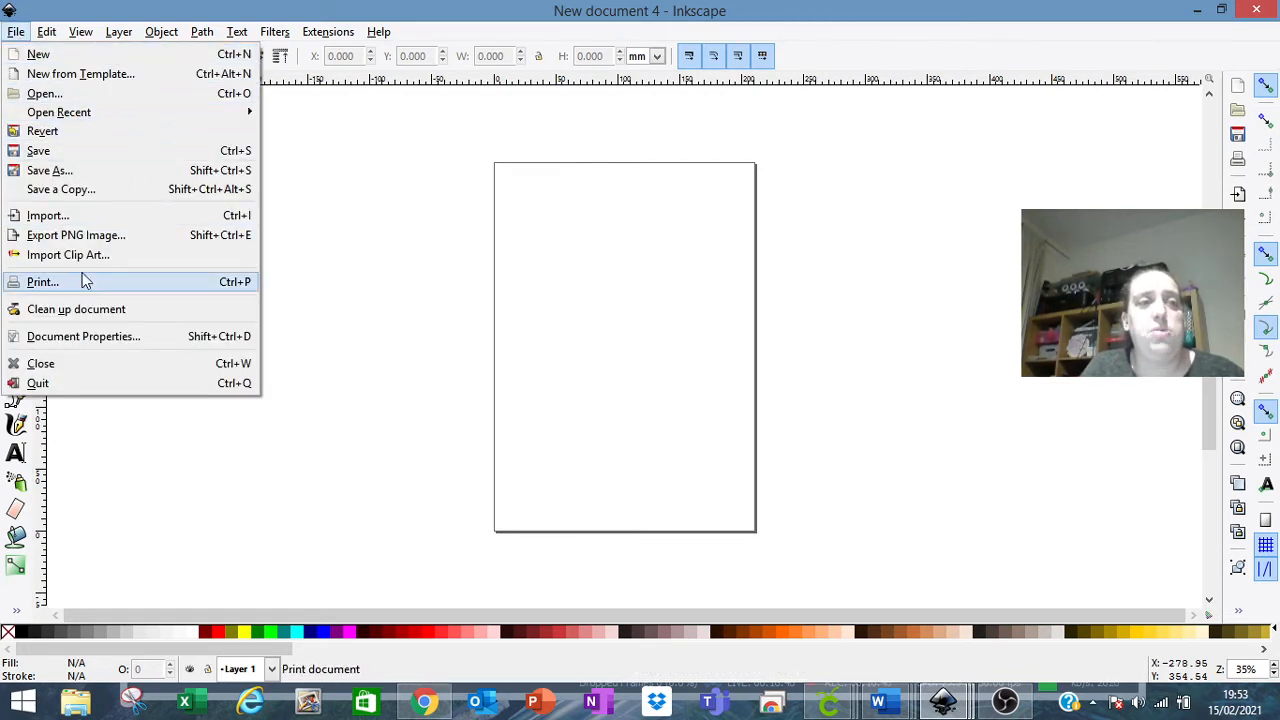
{"action": "mouse_move", "coordinate": [119, 31]}
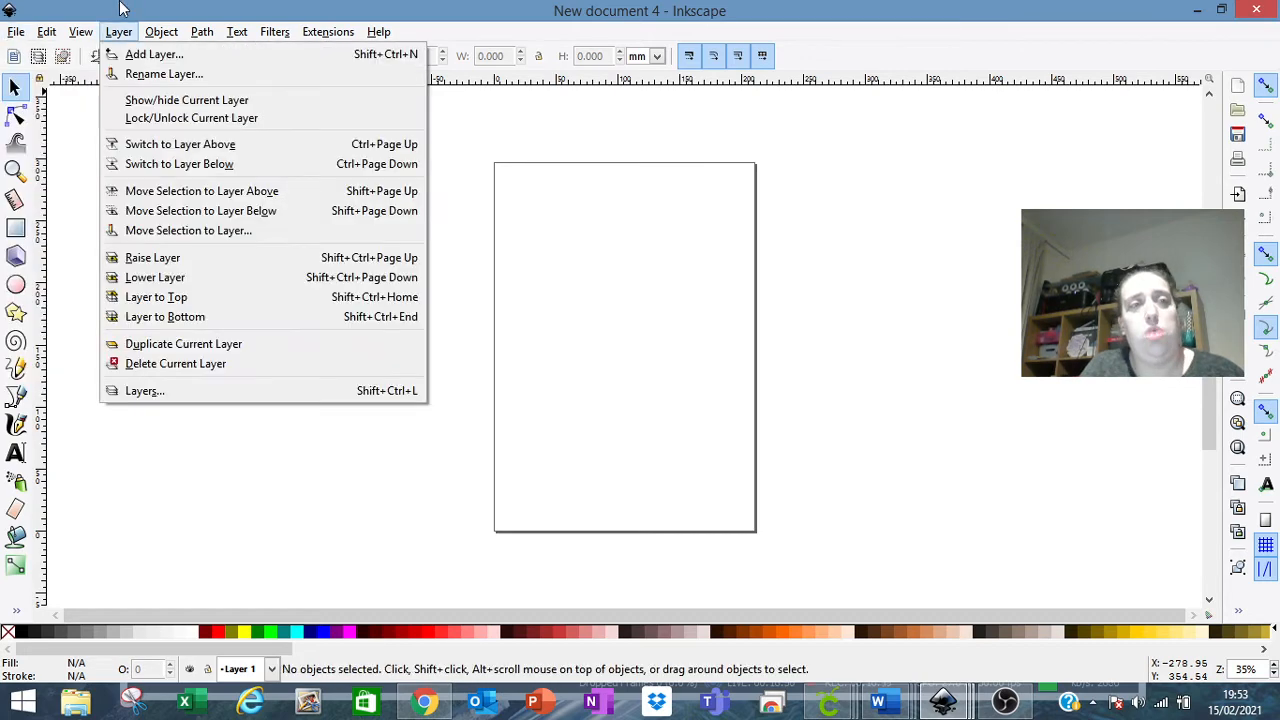
{"action": "mouse_move", "coordinate": [20, 30]}
{"action": "left_click", "coordinate": [94, 215]}
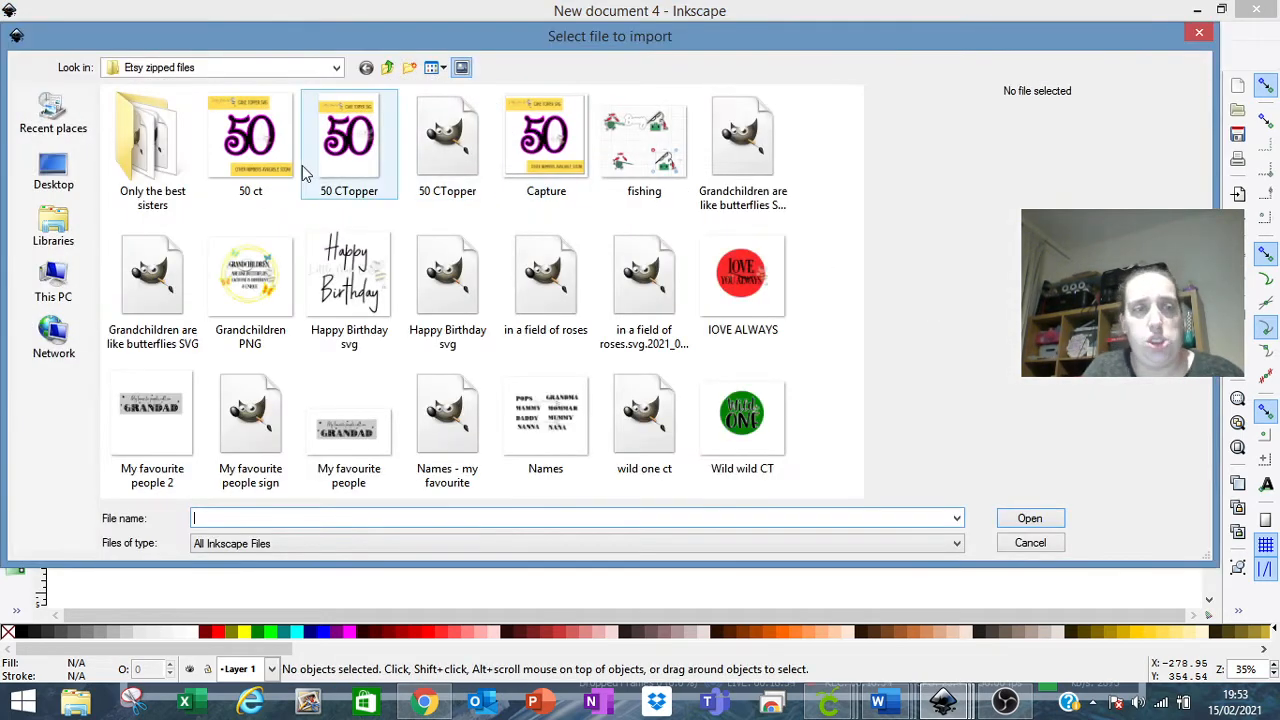
{"action": "left_click", "coordinate": [64, 232]}
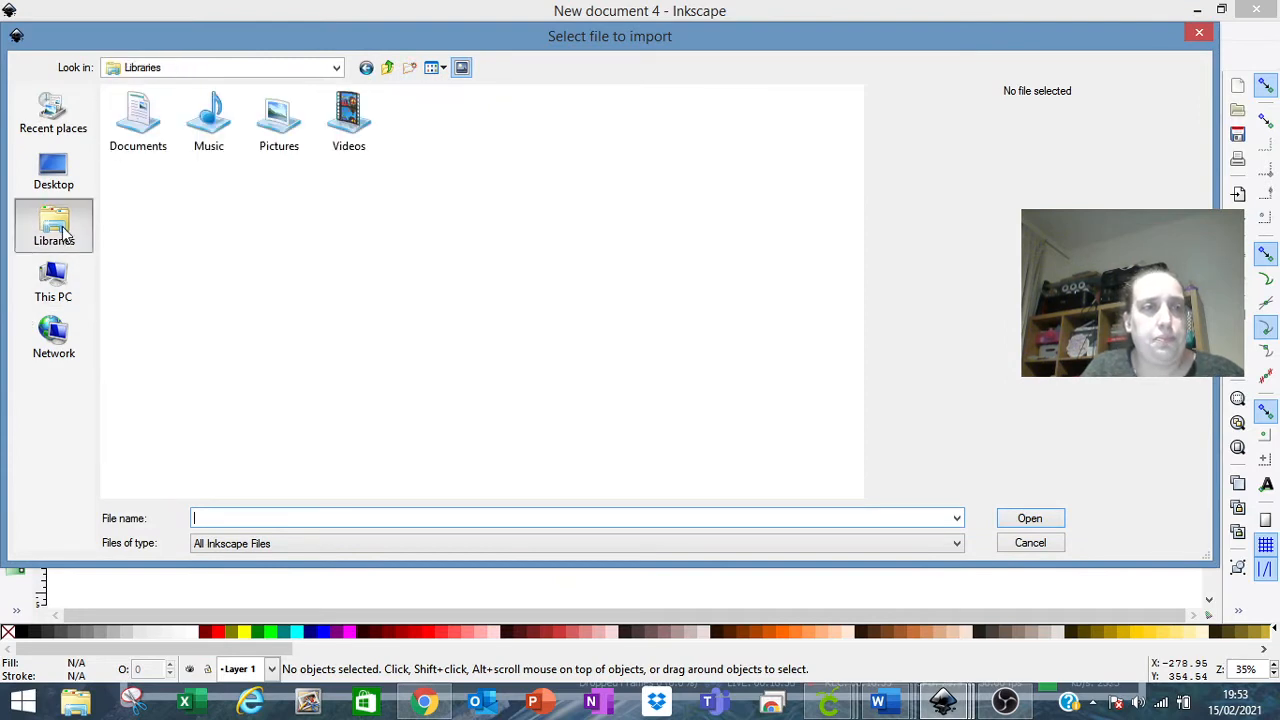
{"action": "left_click", "coordinate": [50, 288]}
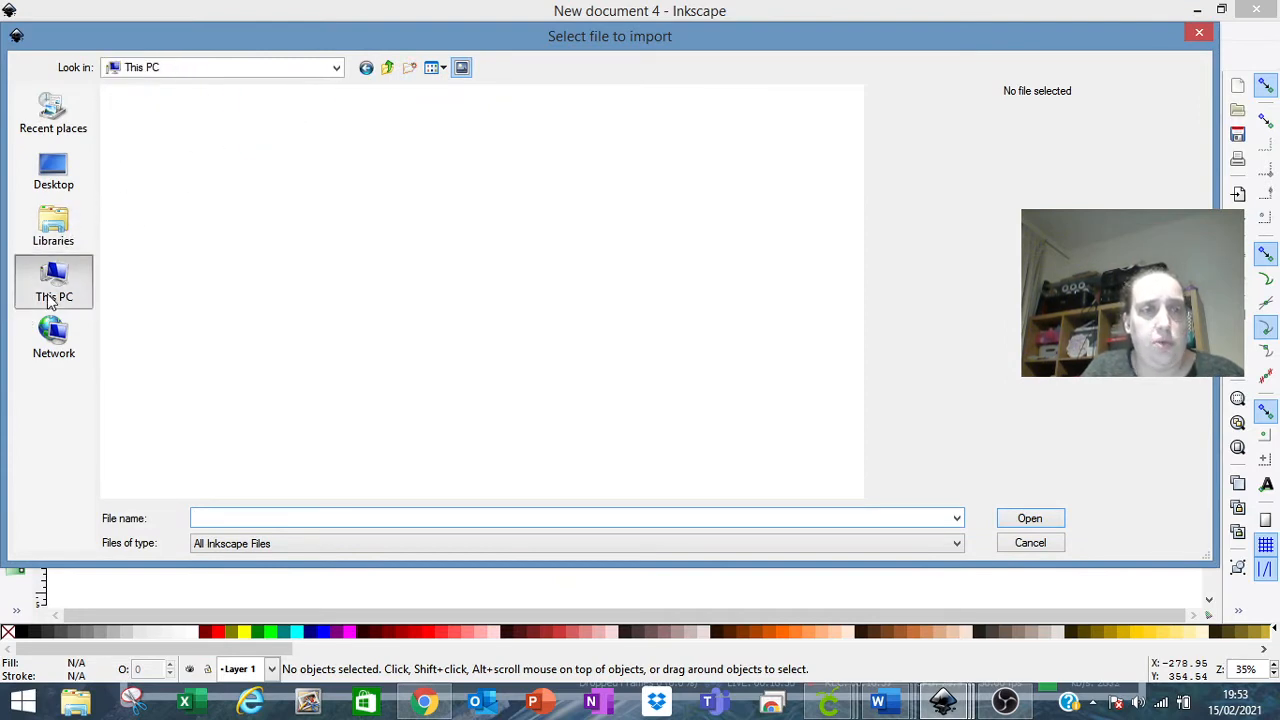
{"action": "double_click", "coordinate": [612, 150]}
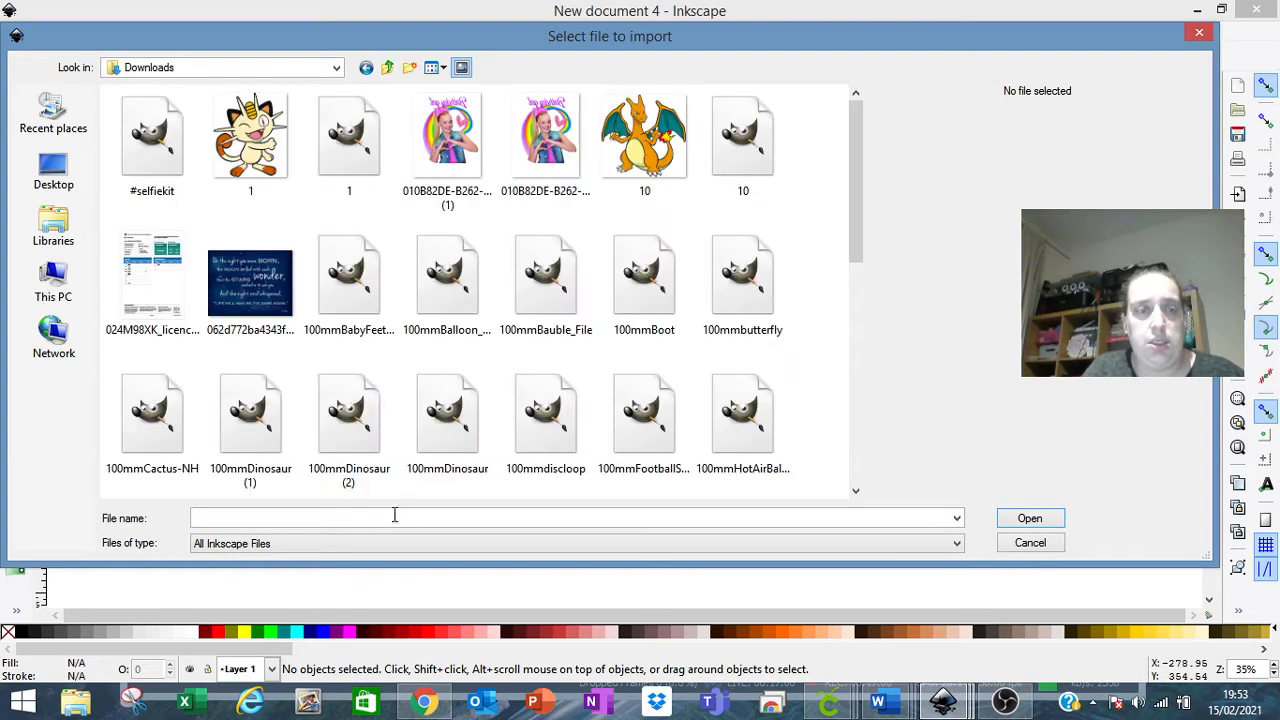
Step: Import darwin.jpg as an embedded image with its DPI taken from the file and automatic rendering mode
{"action": "type", "text": "rwin"}
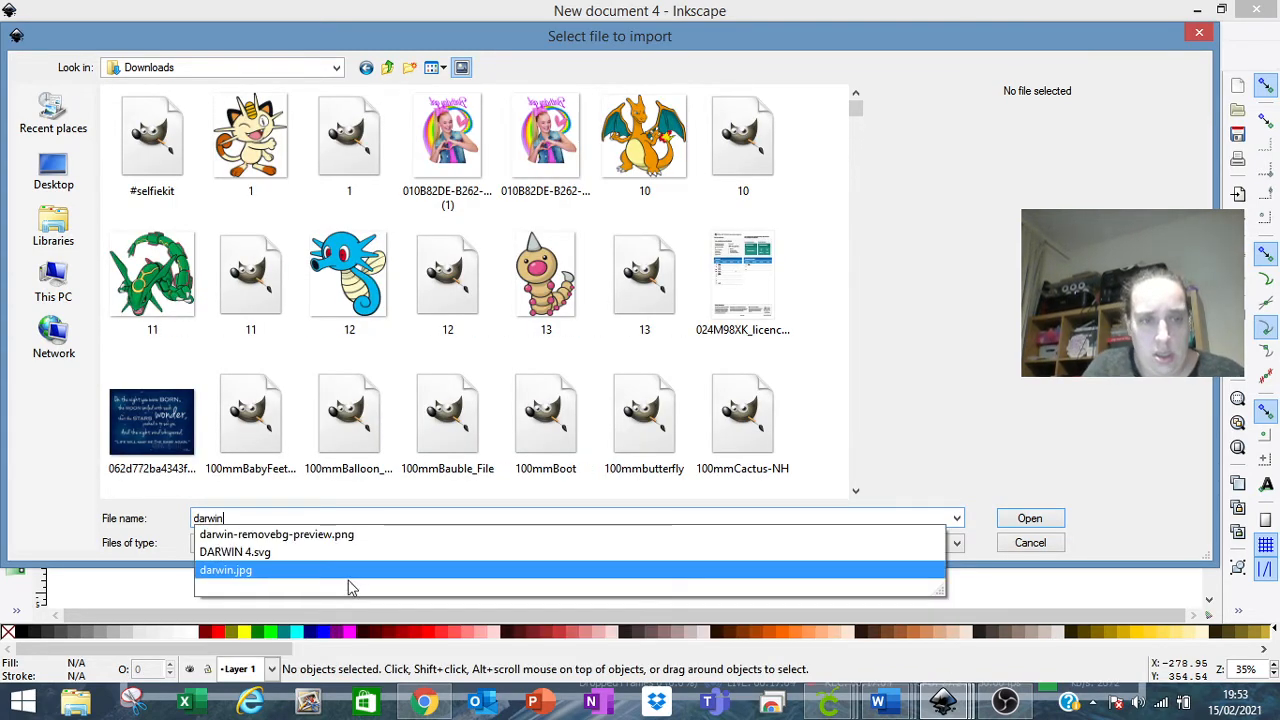
{"action": "left_click", "coordinate": [349, 570]}
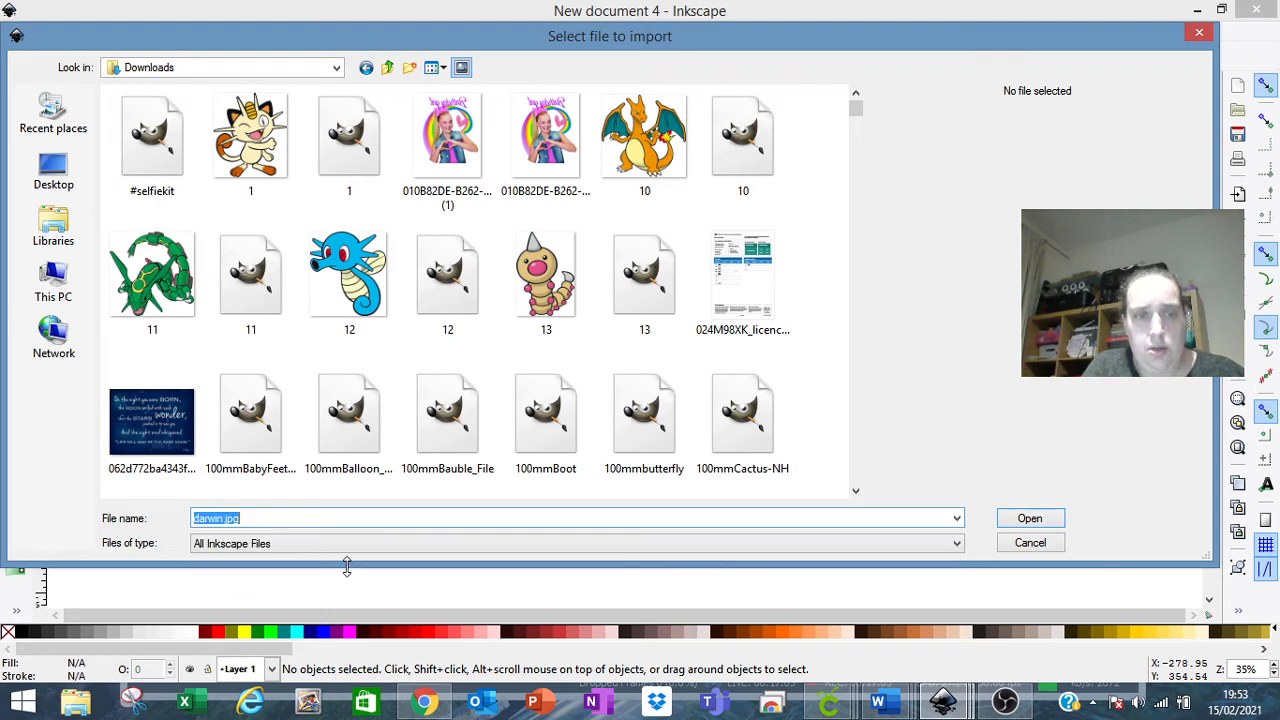
{"action": "left_click", "coordinate": [1049, 527]}
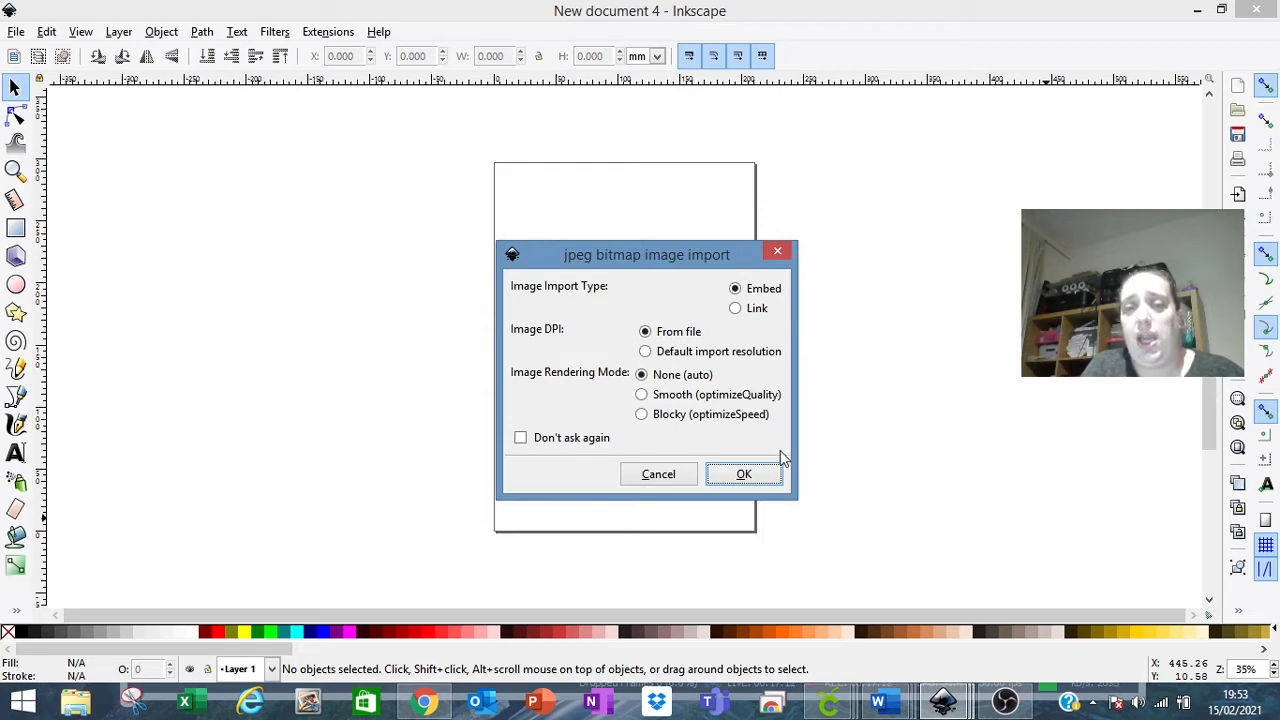
{"action": "left_click", "coordinate": [771, 480]}
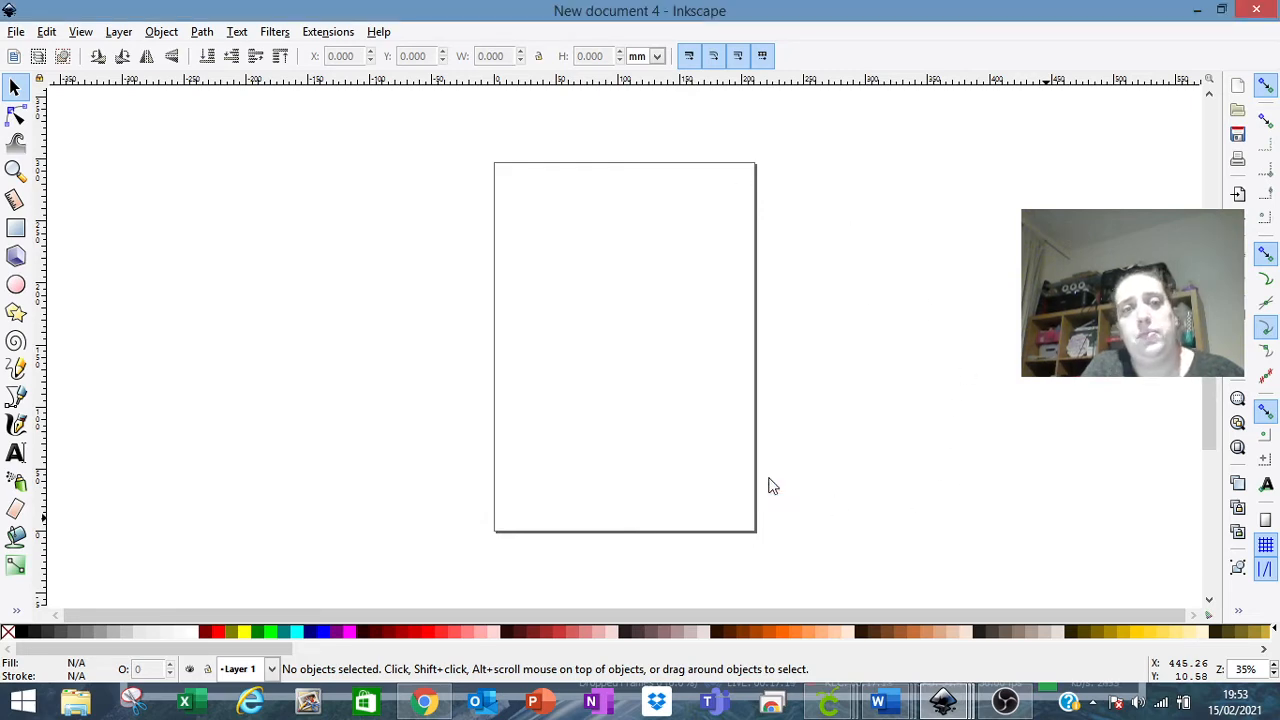
Step: Lock the photo's proportions, scale it to about 264 × 352 mm and position it over the page at about X -23.4, Y -17.4 mm
{"action": "left_click_drag", "start_coordinate": [803, 373], "coordinate": [703, 303]}
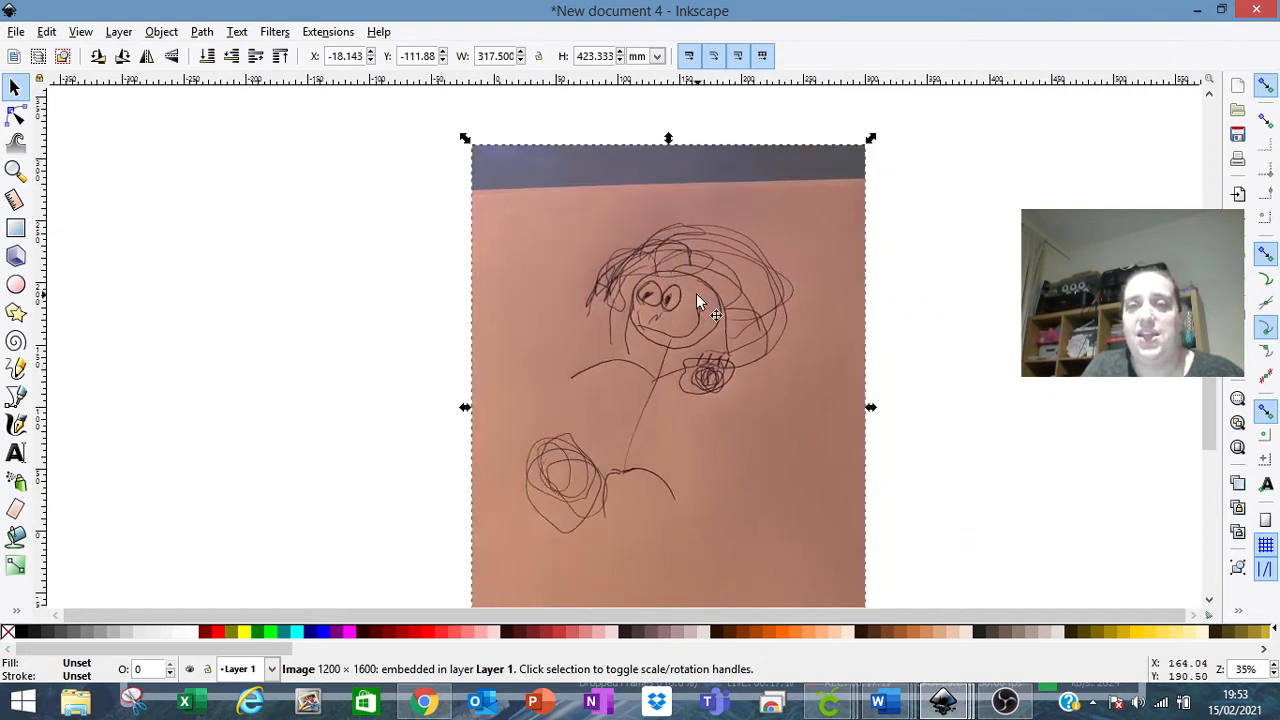
{"action": "left_click", "coordinate": [537, 56]}
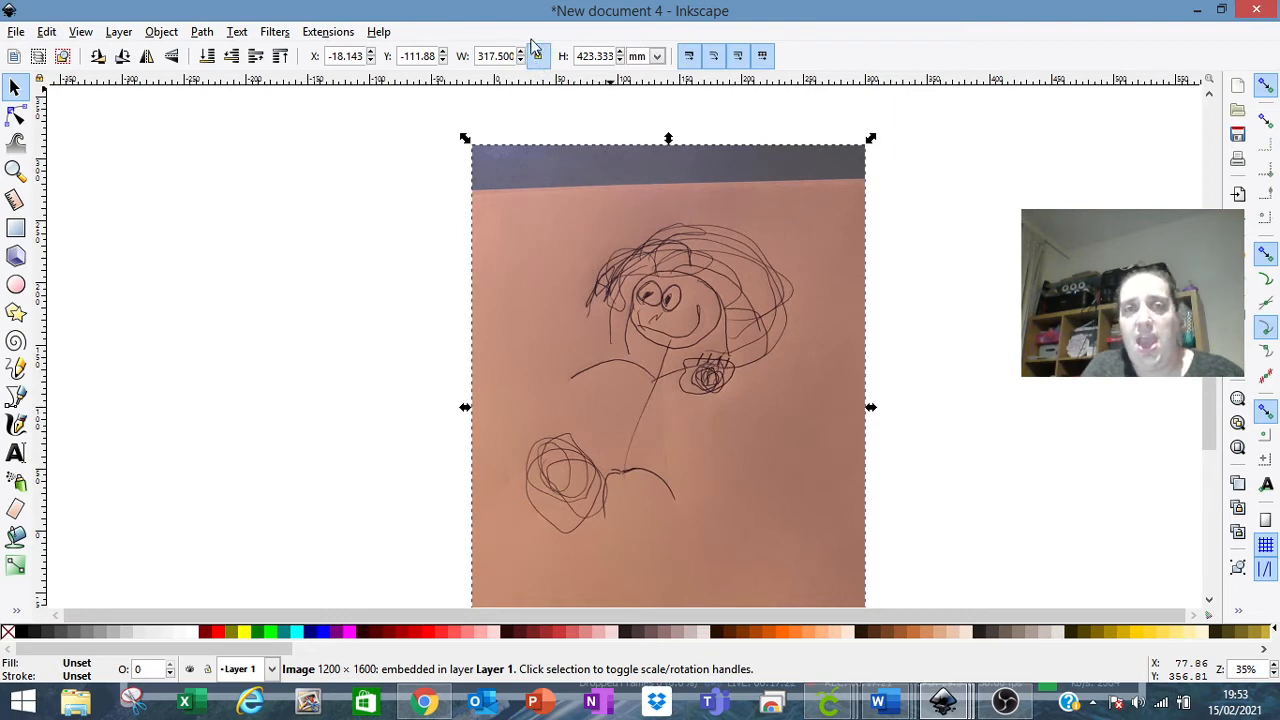
{"action": "left_click_drag", "start_coordinate": [871, 139], "coordinate": [800, 225]}
{"action": "left_click_drag", "start_coordinate": [677, 361], "coordinate": [662, 329]}
{"action": "left_click", "coordinate": [1006, 343]}
{"action": "left_click", "coordinate": [660, 262]}
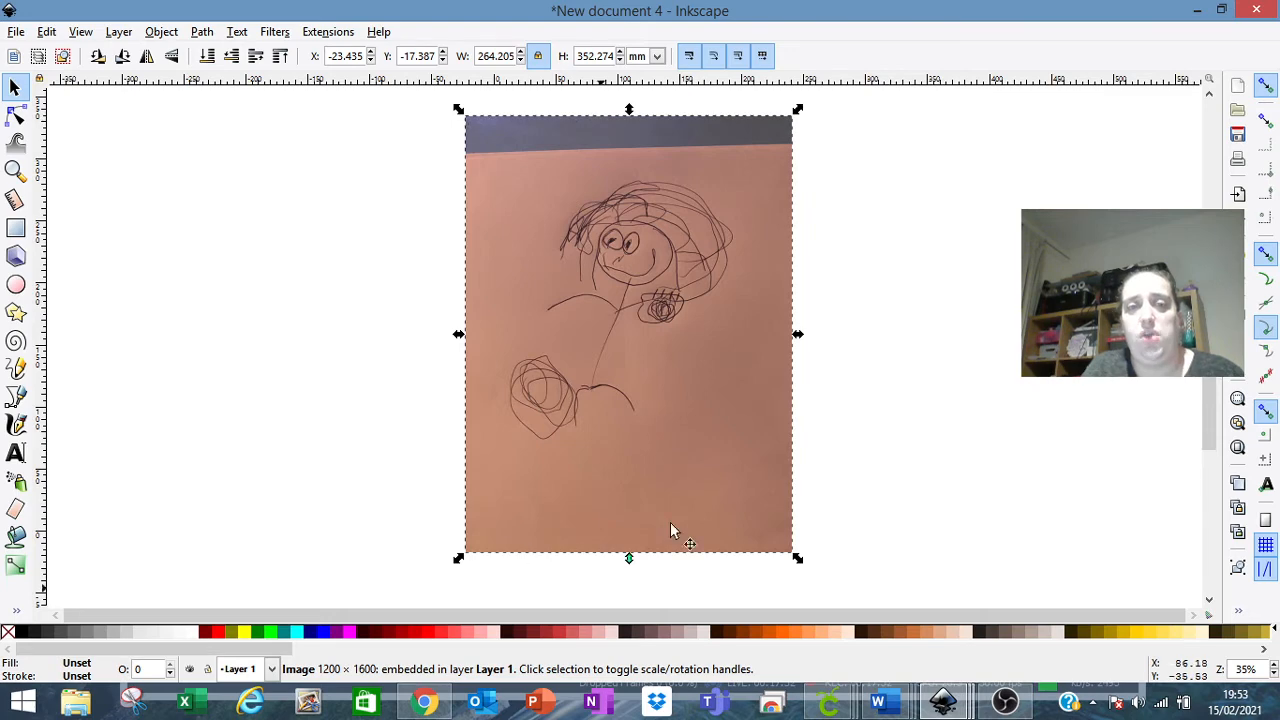
{"action": "left_click", "coordinate": [670, 222]}
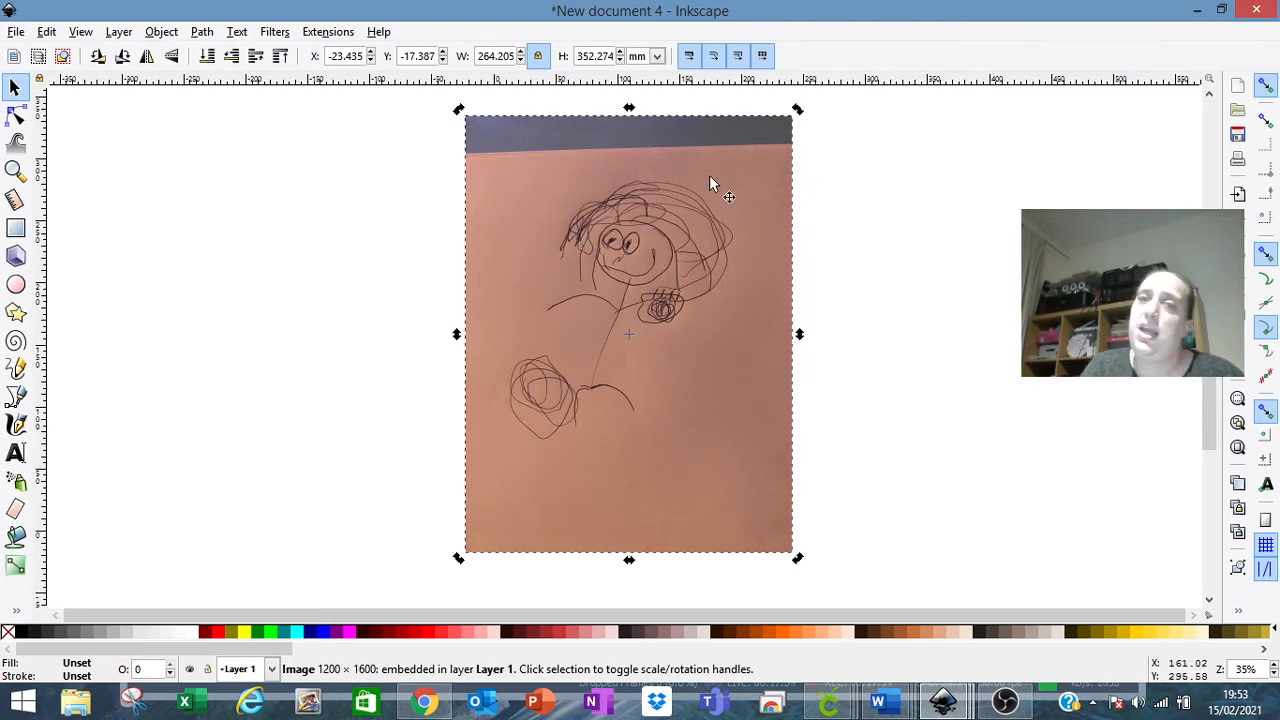
{"action": "left_click", "coordinate": [648, 291]}
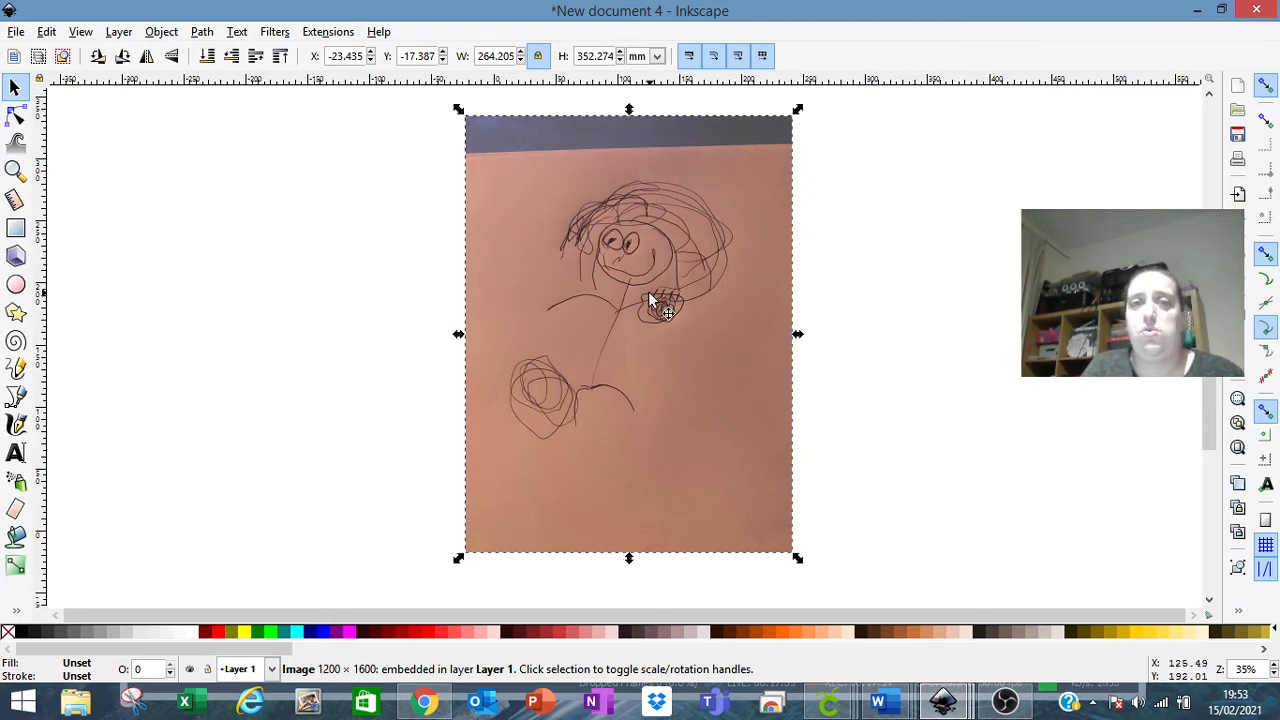
Step: Trace the photo with Trace Bitmap using Brightness cutoff at threshold 0.450 and Remove background, previewing the result before executing the trace
{"action": "left_click", "coordinate": [203, 33]}
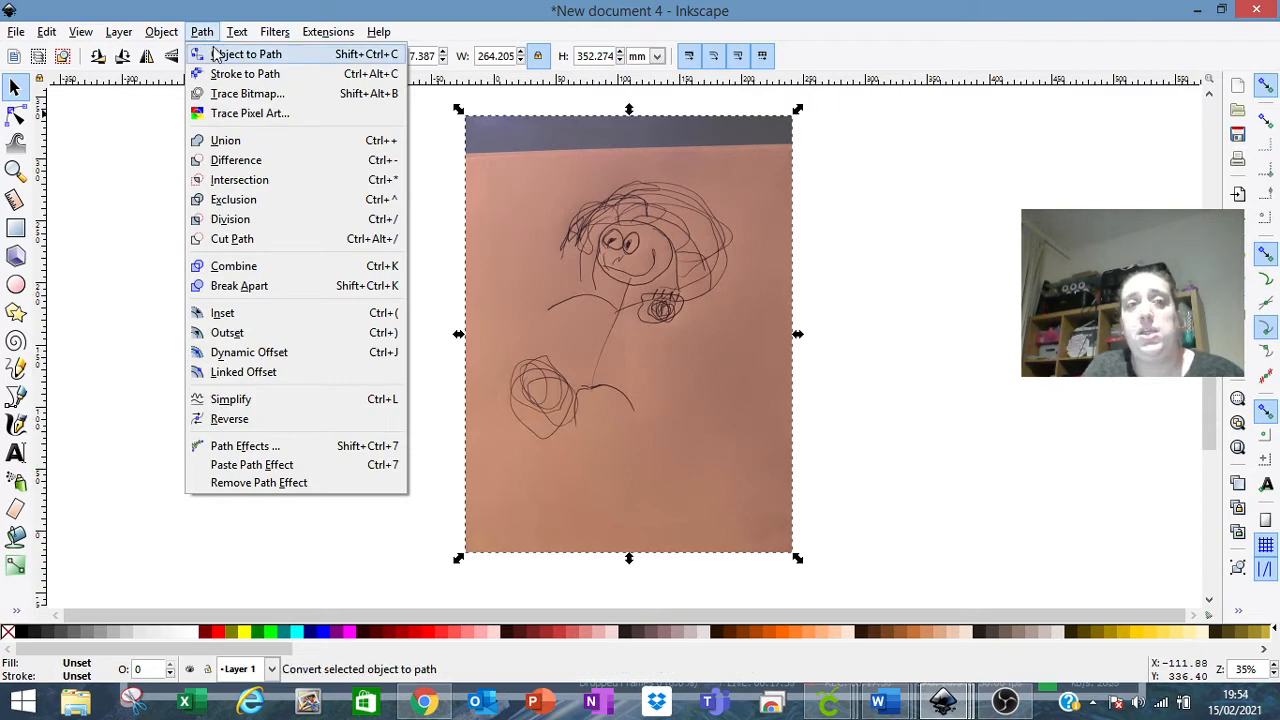
{"action": "left_click", "coordinate": [245, 93]}
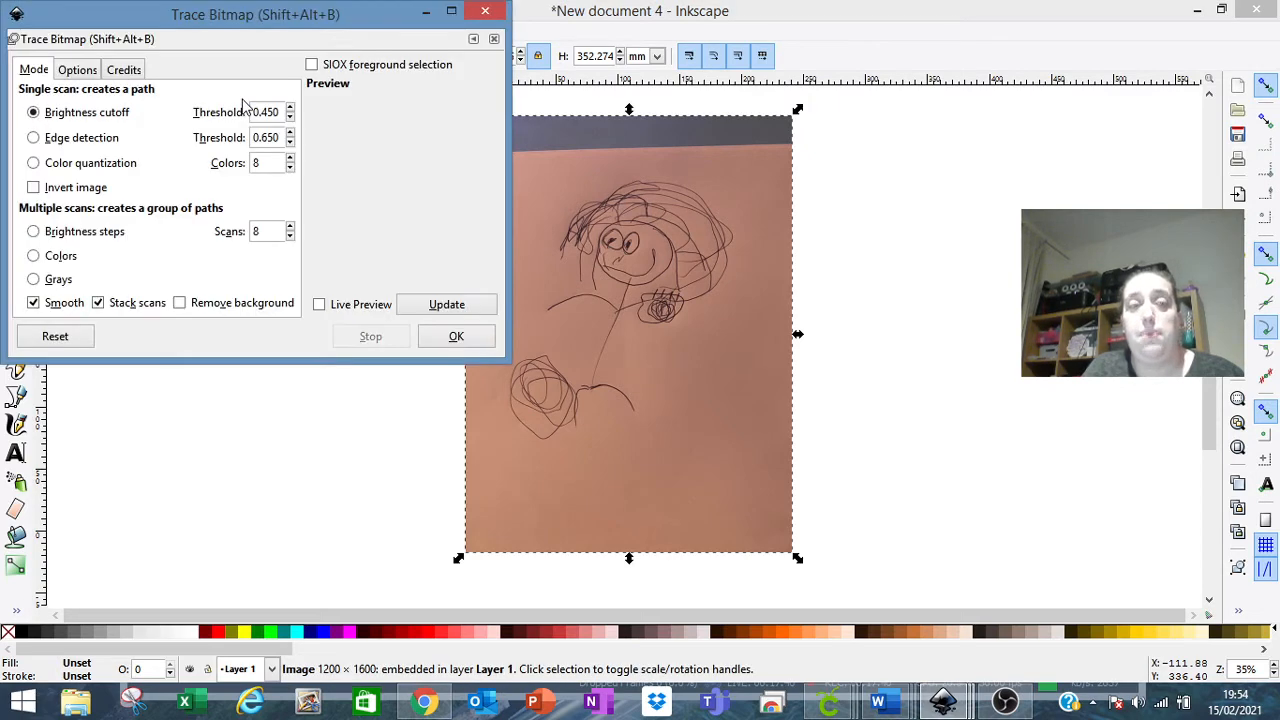
{"action": "left_click_drag", "start_coordinate": [296, 18], "coordinate": [322, 34]}
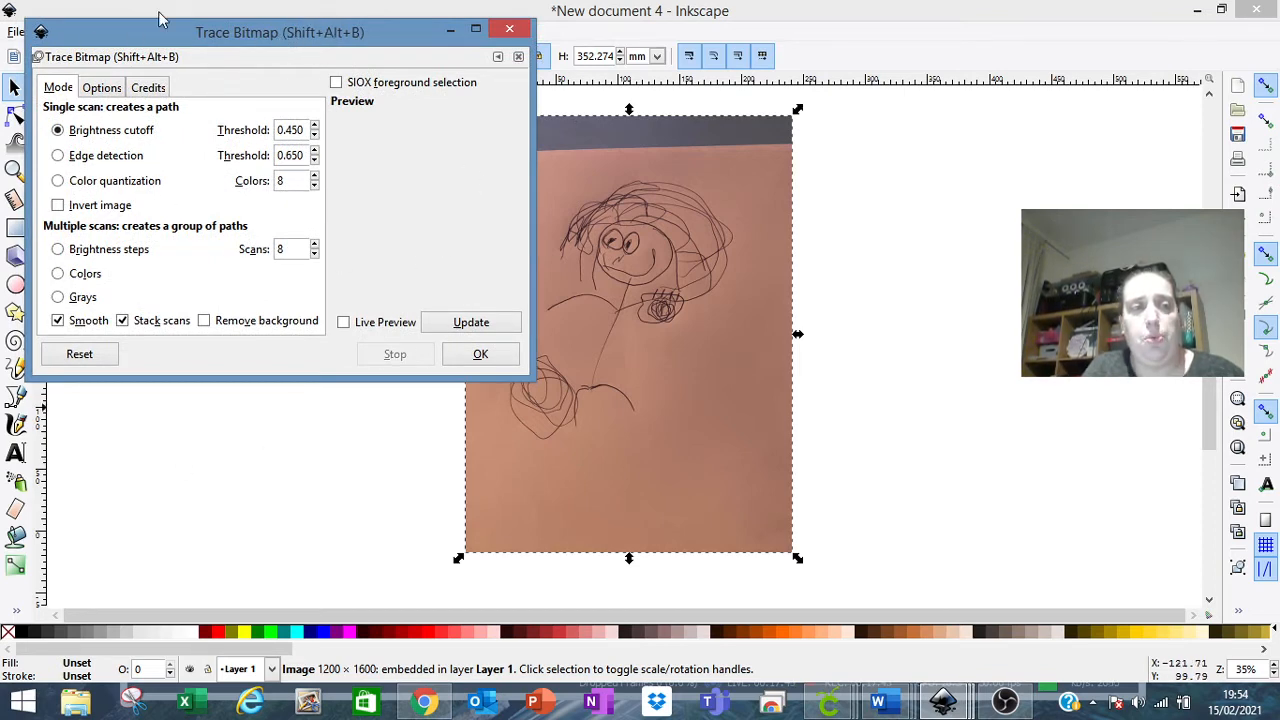
{"action": "left_click", "coordinate": [205, 321]}
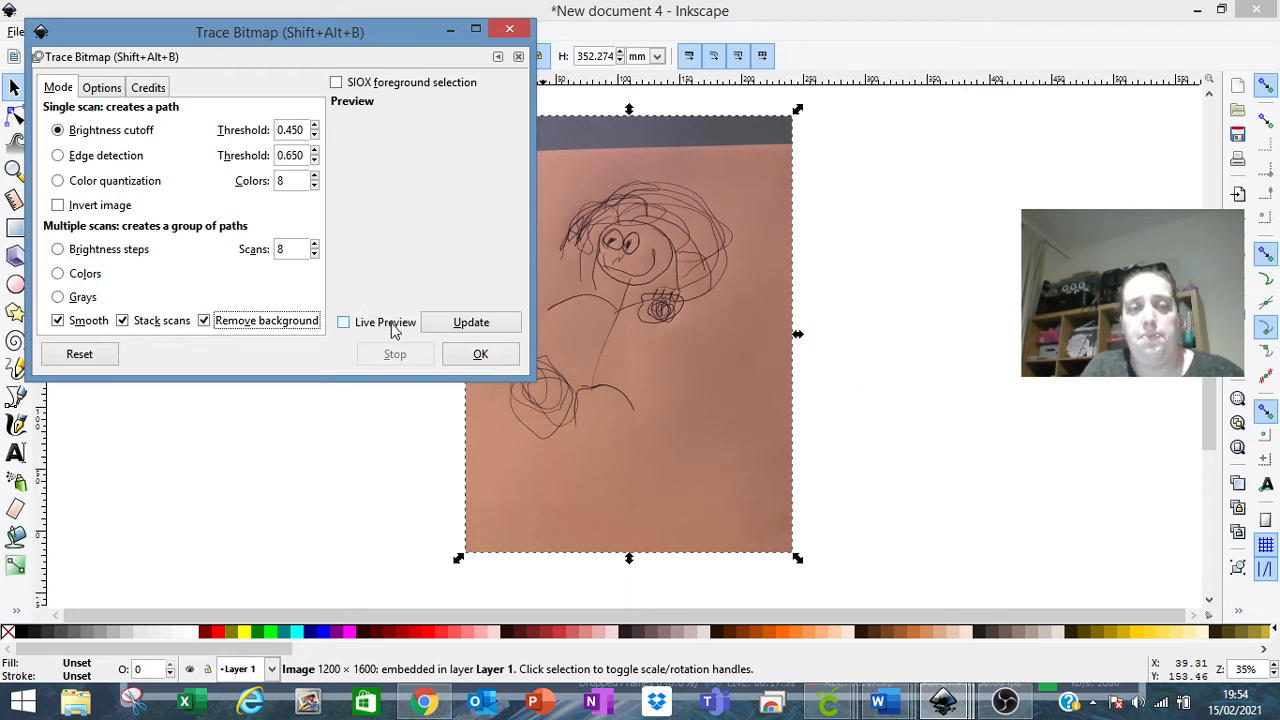
{"action": "left_click", "coordinate": [471, 323]}
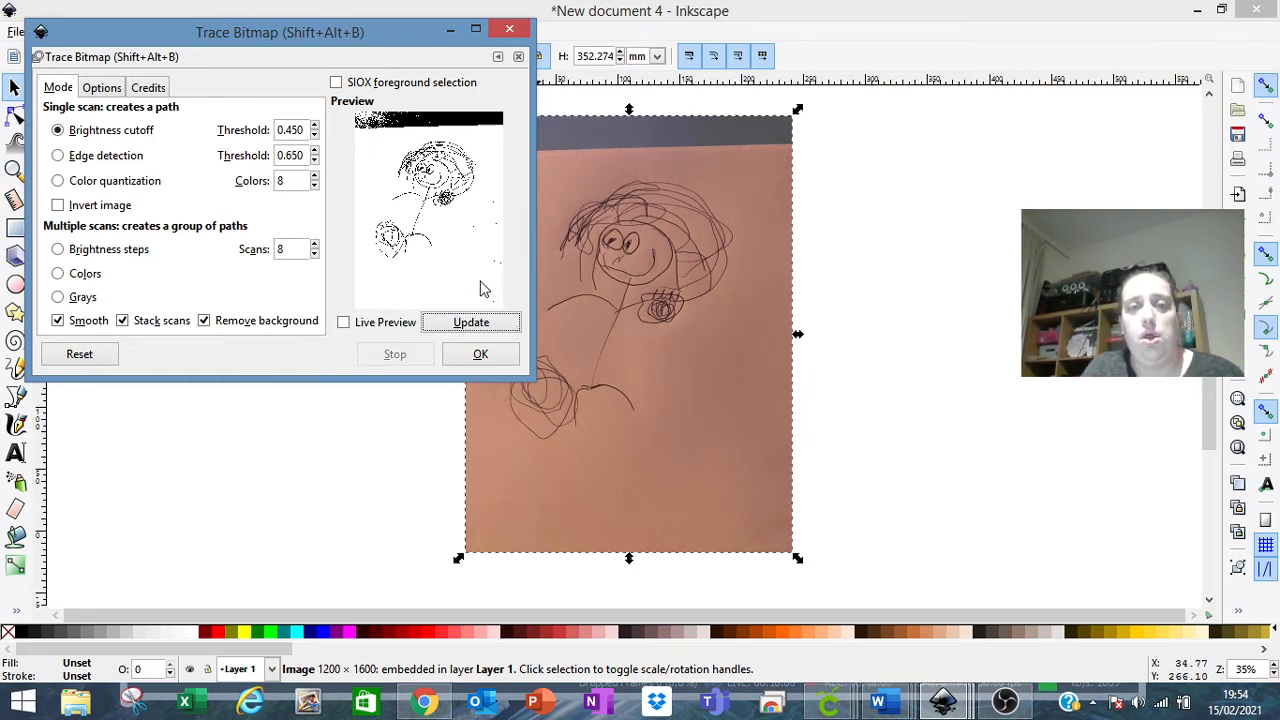
{"action": "left_click", "coordinate": [480, 356]}
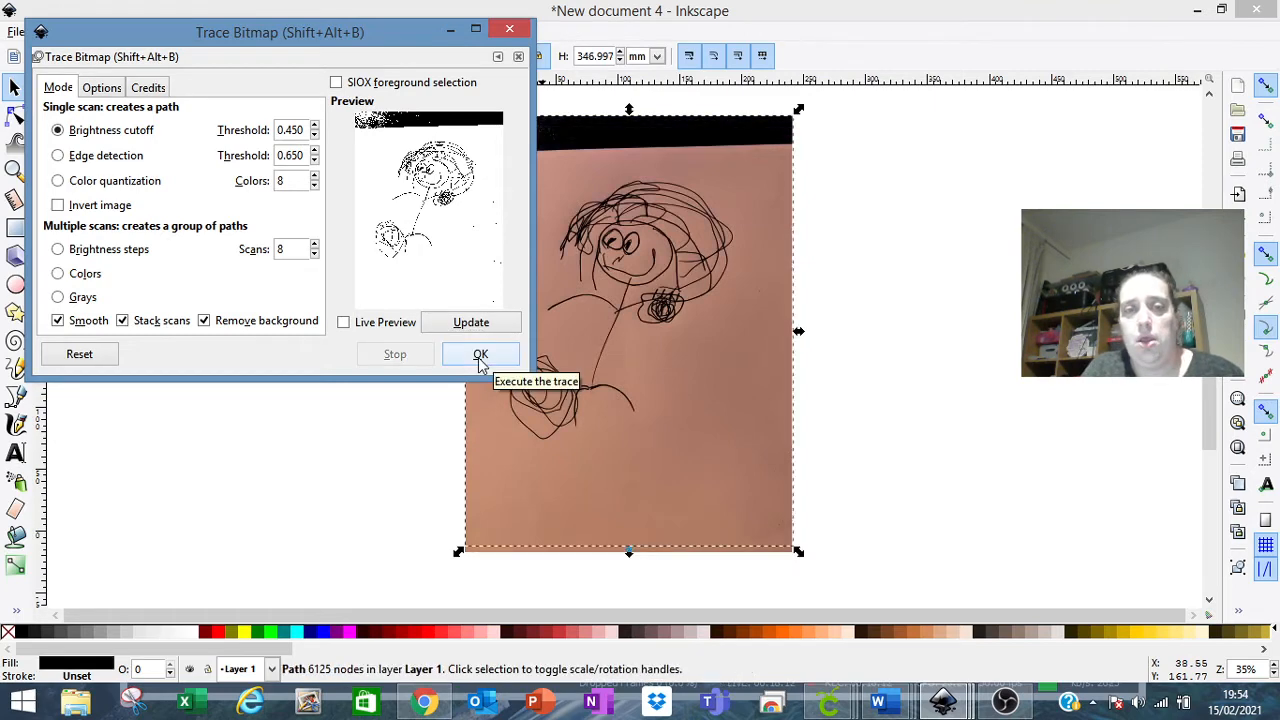
{"action": "left_click", "coordinate": [513, 30]}
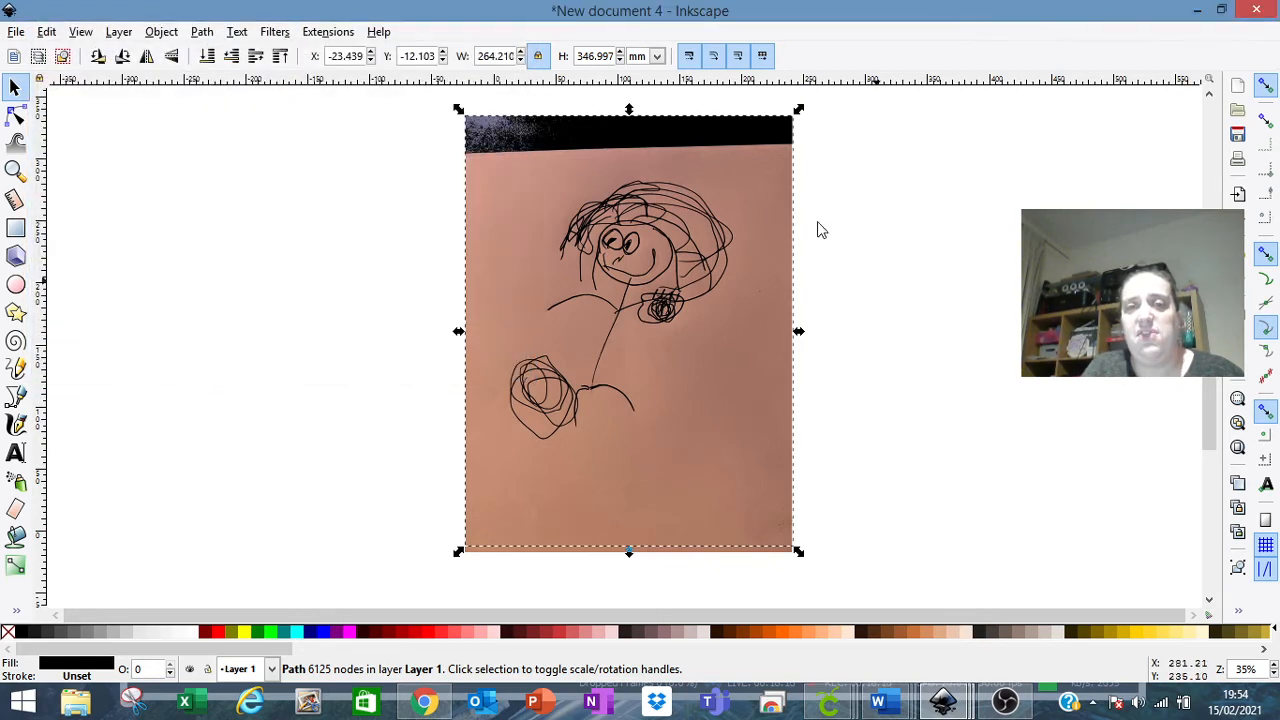
Step: Separate the traced path from the photo, placing the path at about X -201, Y -15.9 mm and the photo beside it
{"action": "left_click_drag", "start_coordinate": [634, 248], "coordinate": [355, 250]}
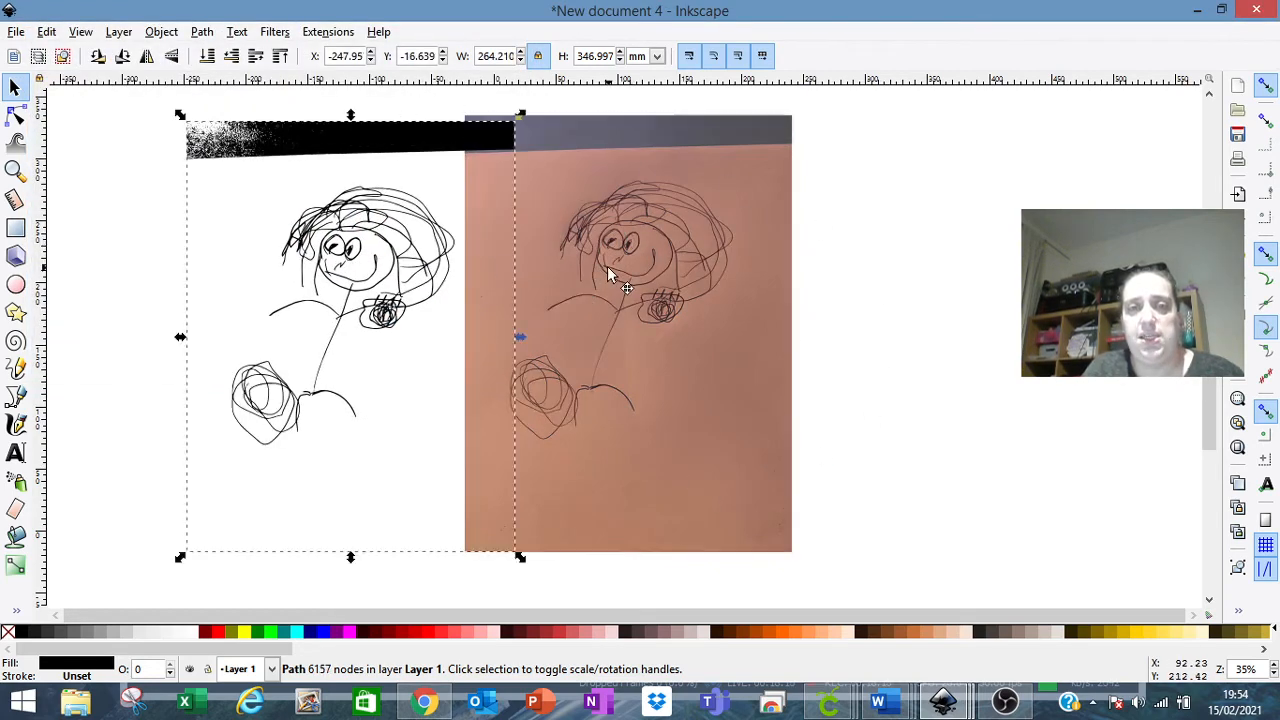
{"action": "left_click_drag", "start_coordinate": [607, 266], "coordinate": [756, 266]}
{"action": "left_click_drag", "start_coordinate": [360, 211], "coordinate": [419, 210]}
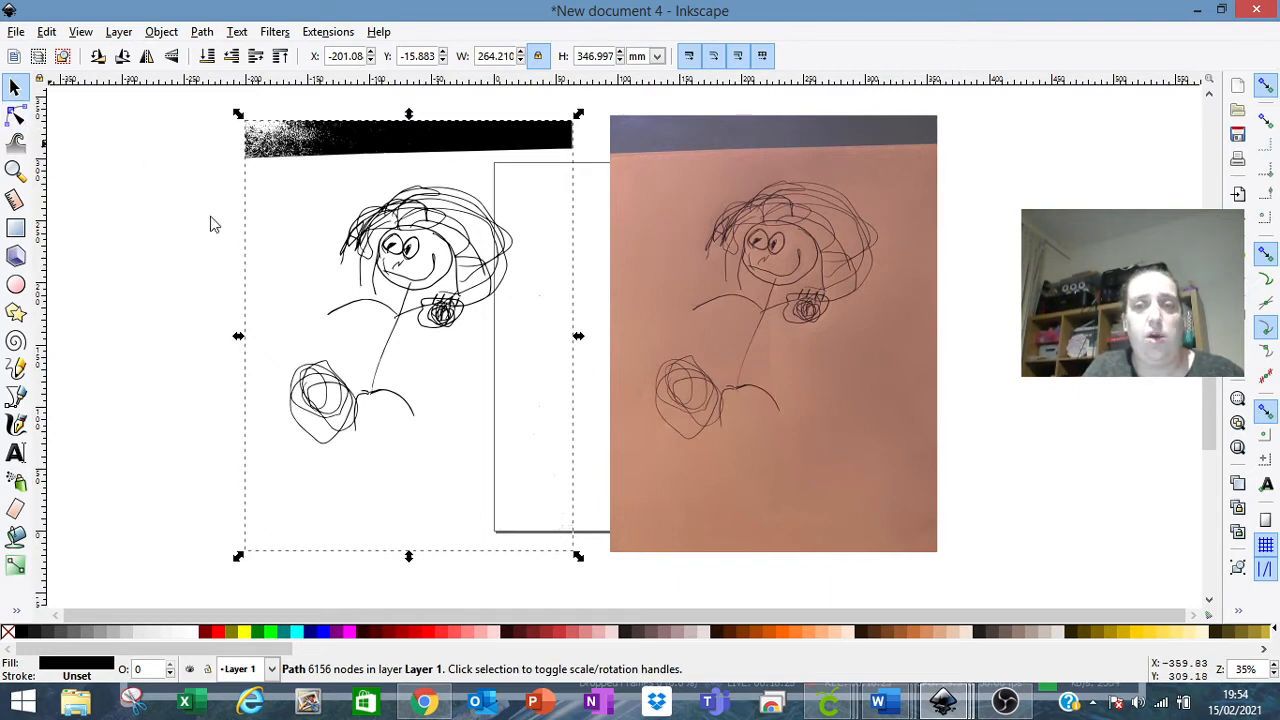
Step: Move the photo to about X 139 mm and reposition the traced drawing at about X -192.6, Y -23.7 mm
{"action": "left_click", "coordinate": [1274, 666]}
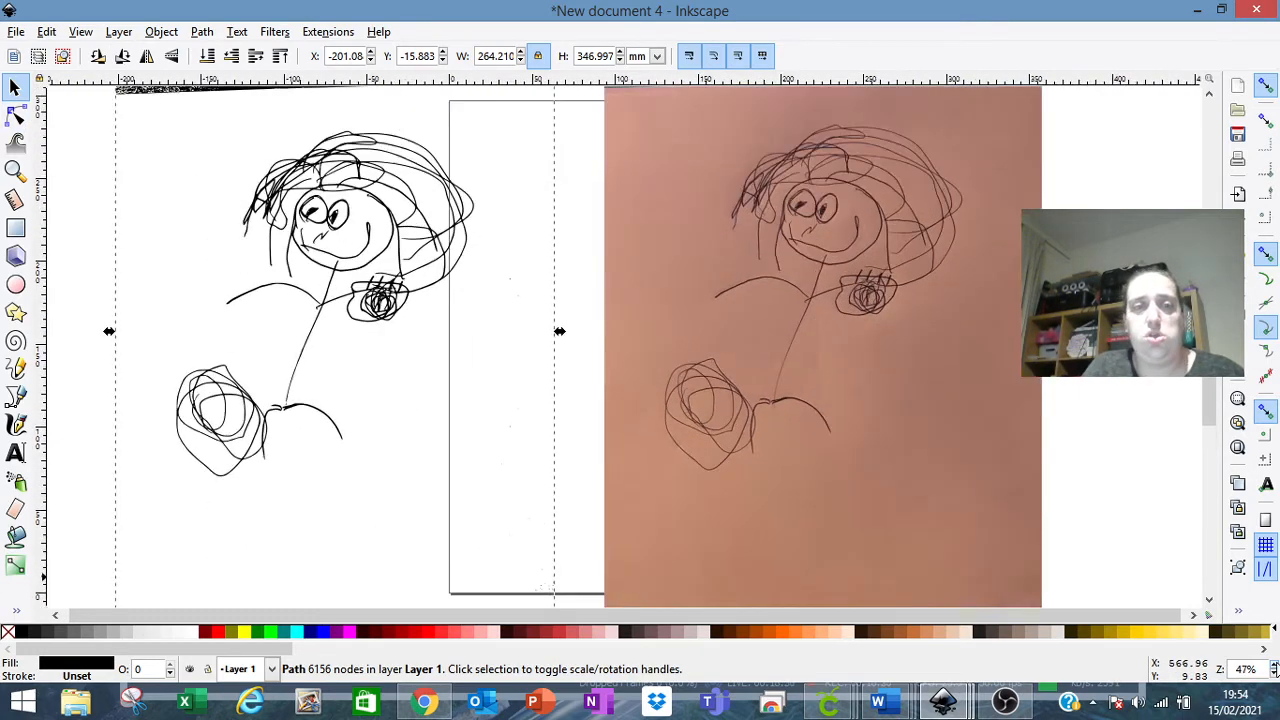
{"action": "left_click", "coordinate": [1274, 666]}
{"action": "left_click_drag", "start_coordinate": [805, 613], "coordinate": [600, 587]}
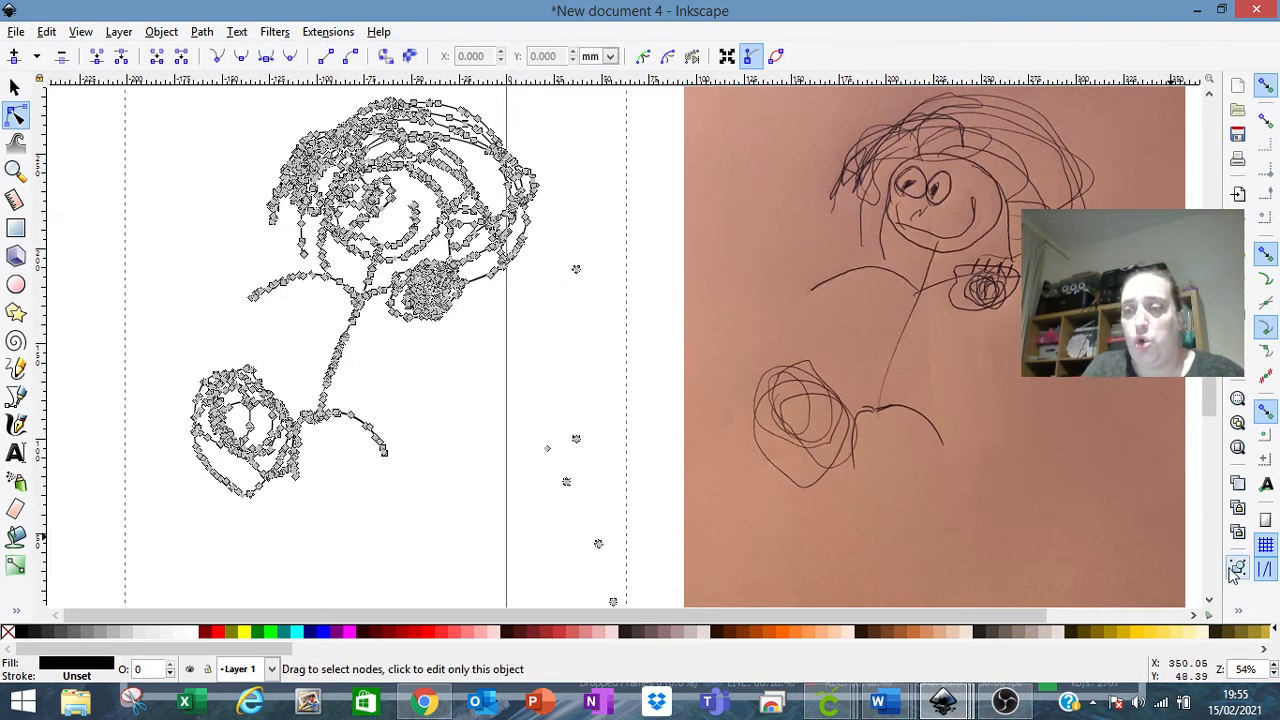
{"action": "left_click", "coordinate": [1274, 676]}
{"action": "left_click", "coordinate": [1274, 676]}
{"action": "left_click", "coordinate": [1274, 676]}
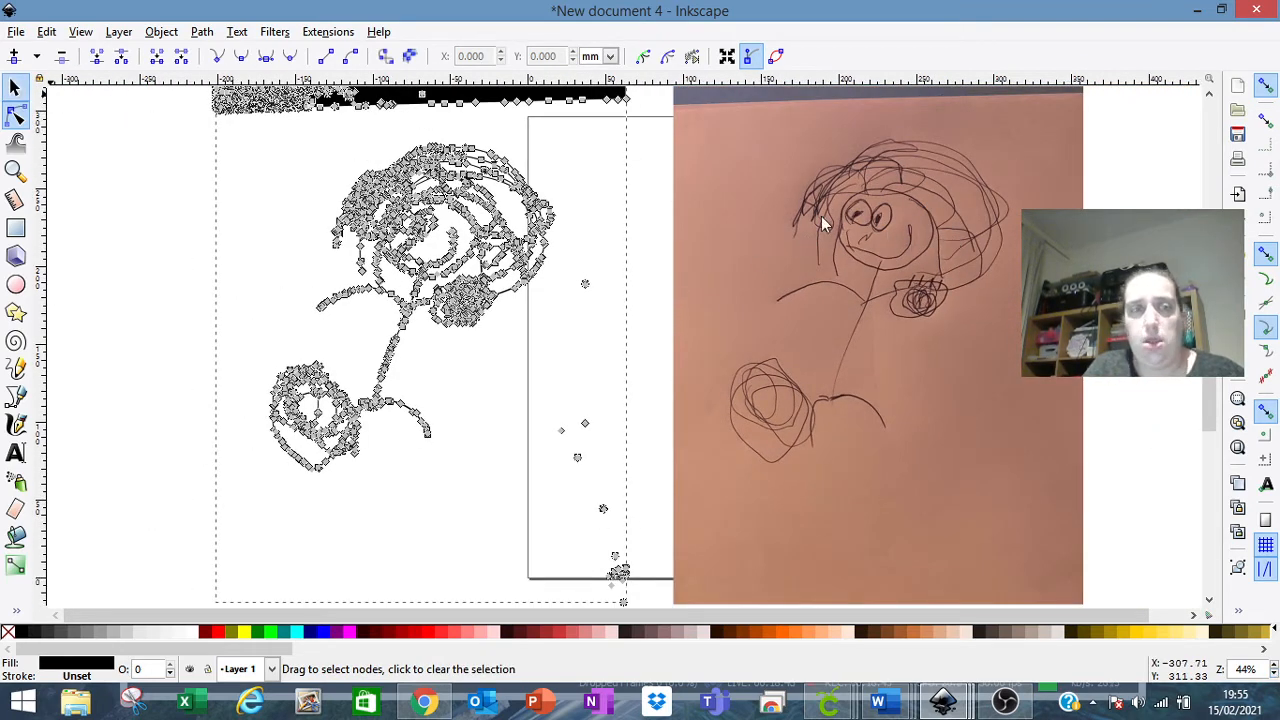
{"action": "left_click", "coordinate": [15, 88]}
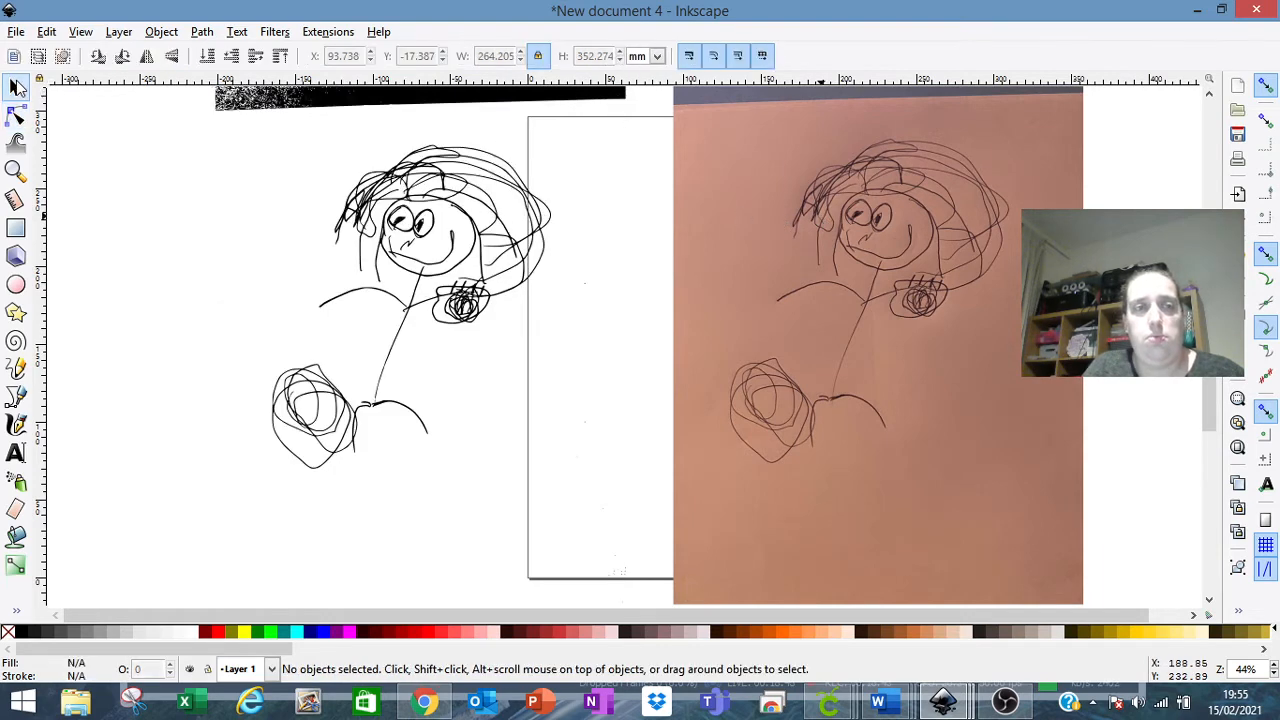
{"action": "left_click_drag", "start_coordinate": [801, 236], "coordinate": [871, 236]}
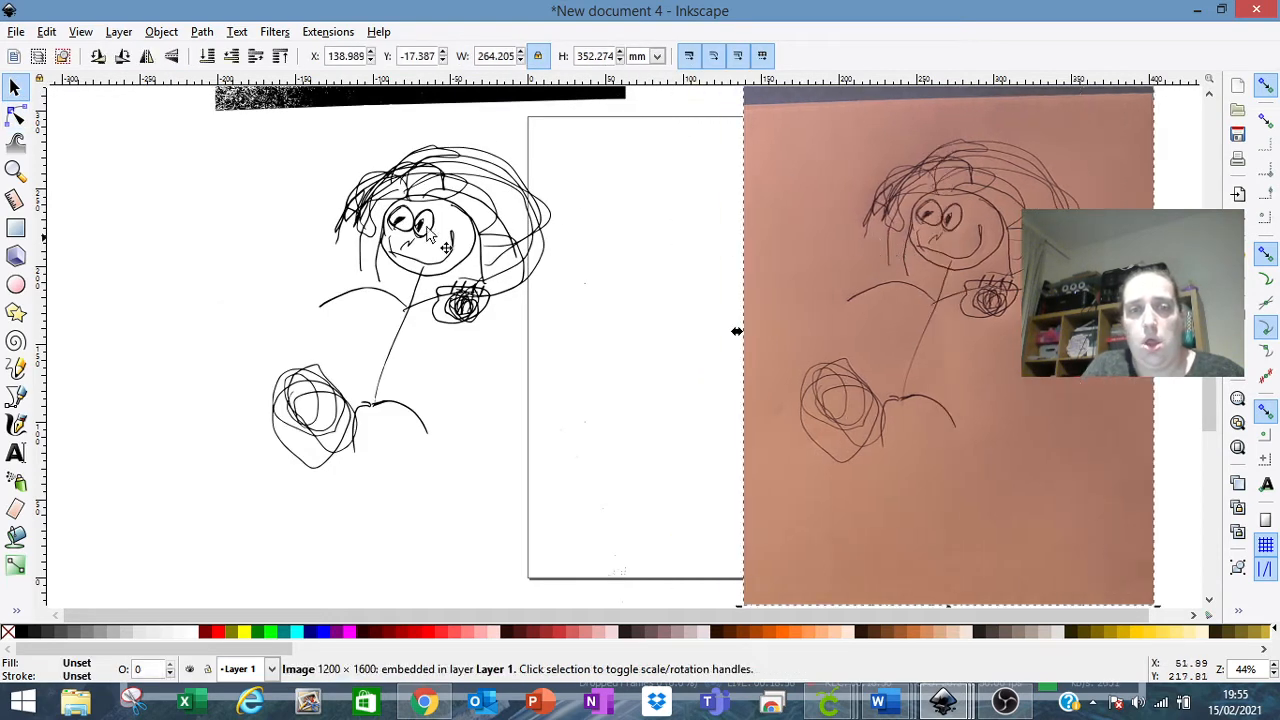
{"action": "left_click_drag", "start_coordinate": [420, 235], "coordinate": [433, 249]}
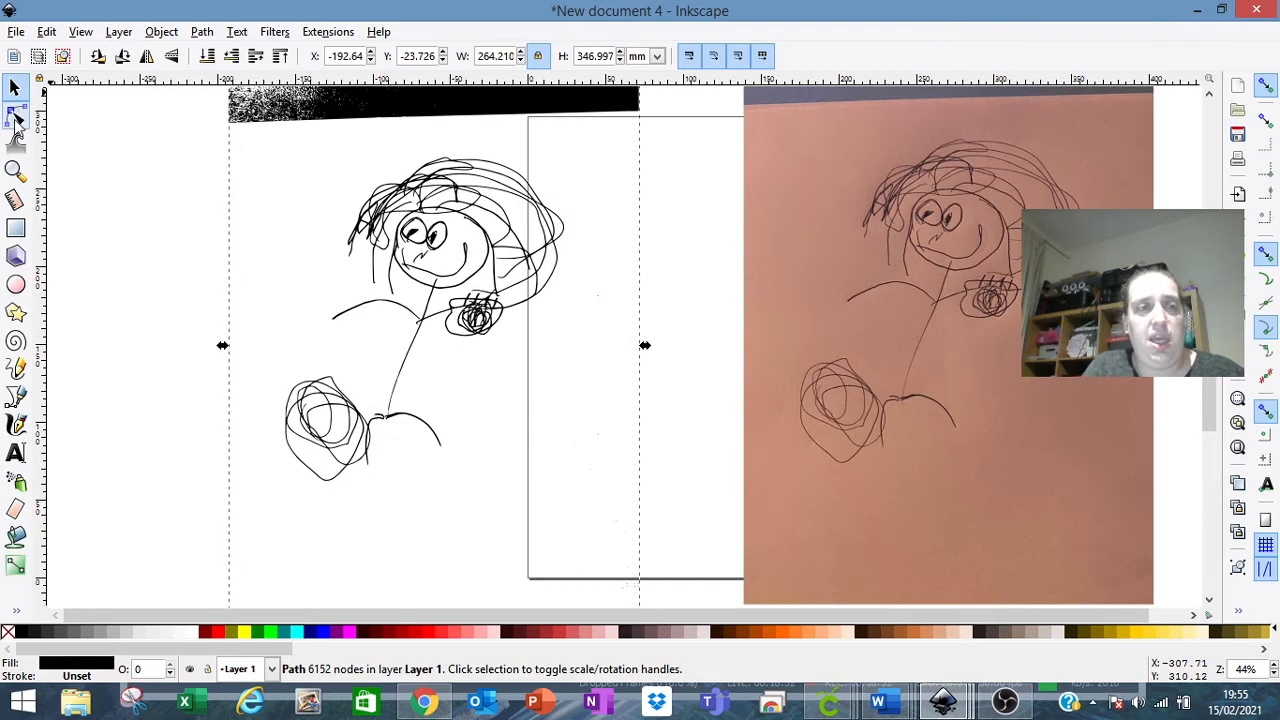
Step: Delete the stray specks beside and below the traced figure by selecting their path nodes
{"action": "key", "text": "n"}
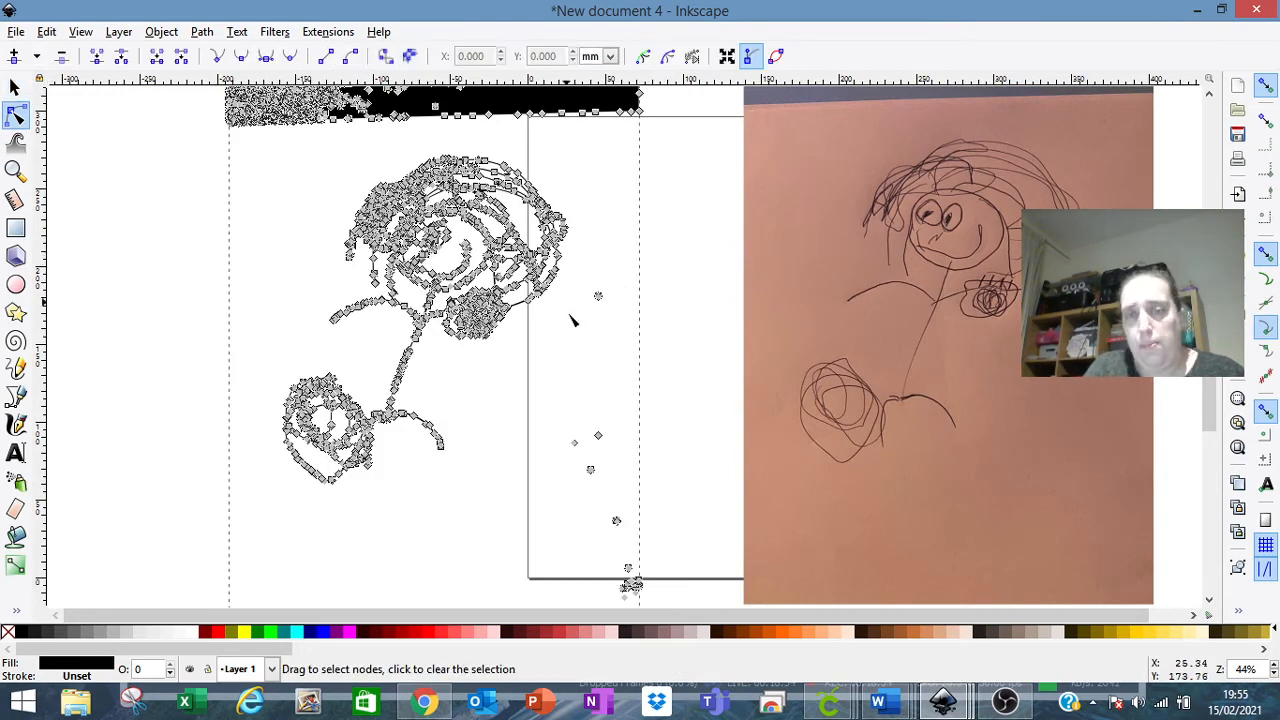
{"action": "left_click_drag", "start_coordinate": [588, 278], "coordinate": [655, 617]}
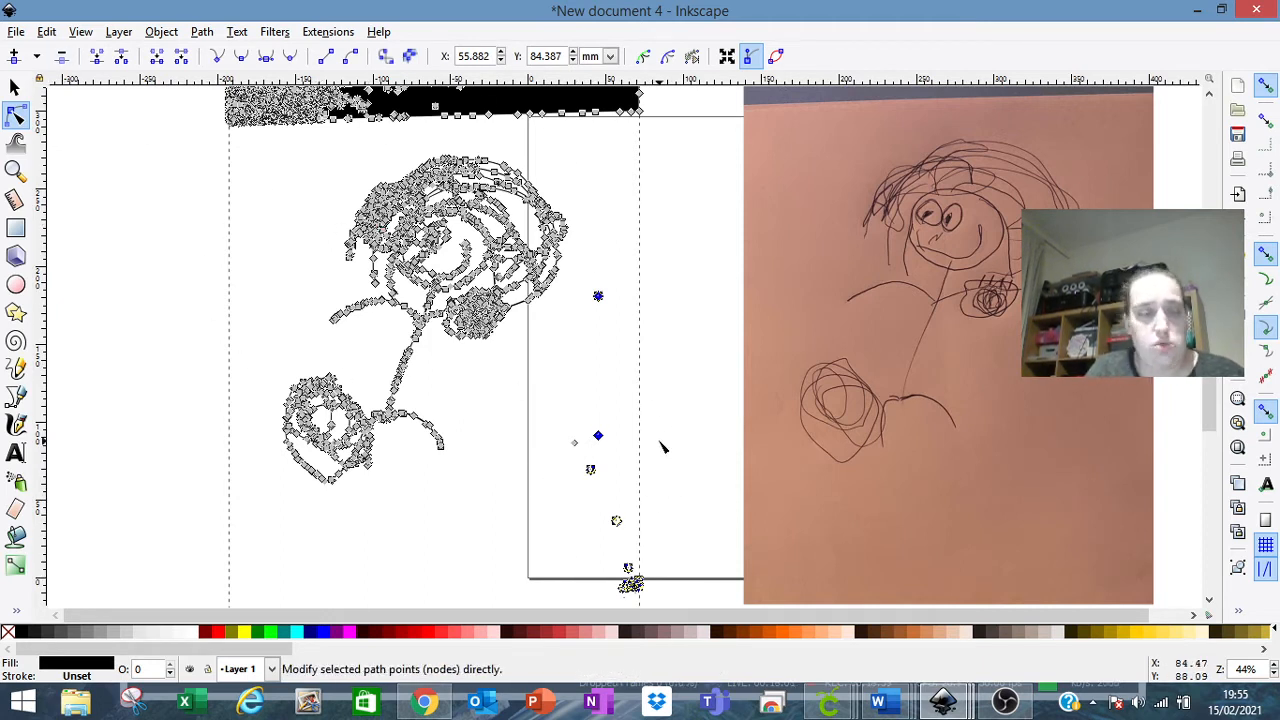
{"action": "left_click", "coordinate": [648, 320]}
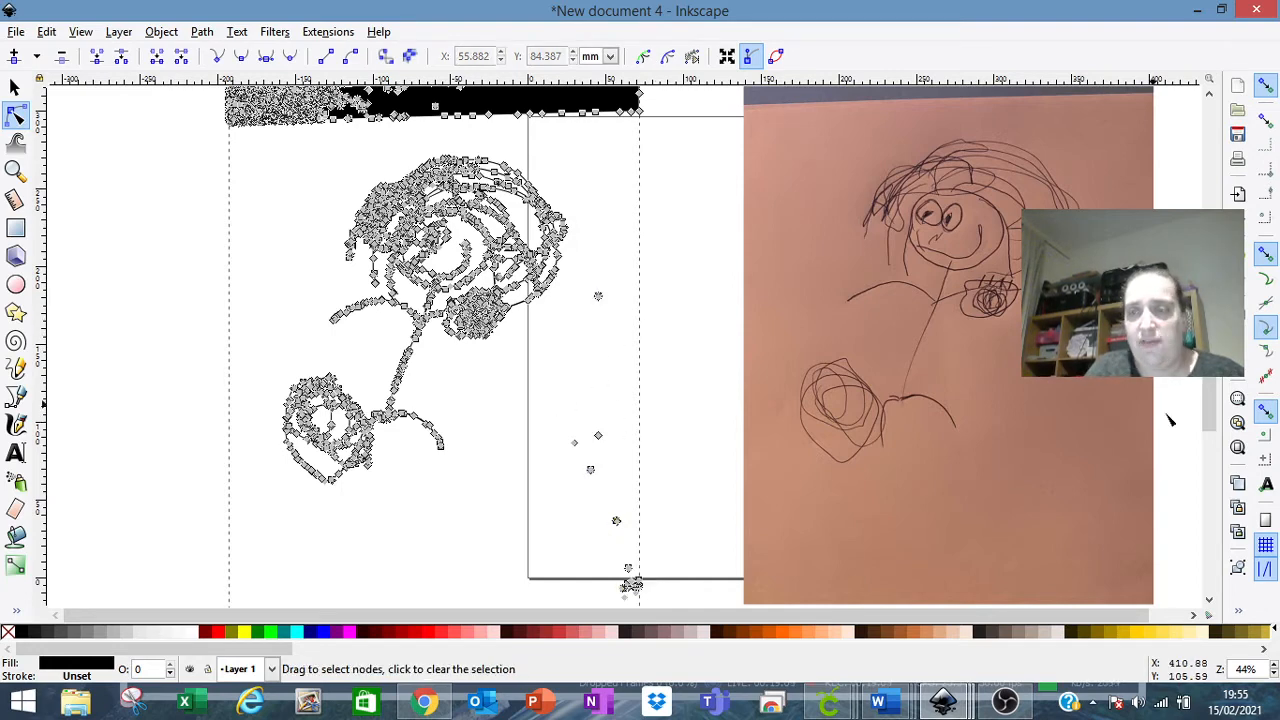
{"action": "scroll", "coordinate": [623, 349], "scroll_direction": "up", "scroll_amount": 3}
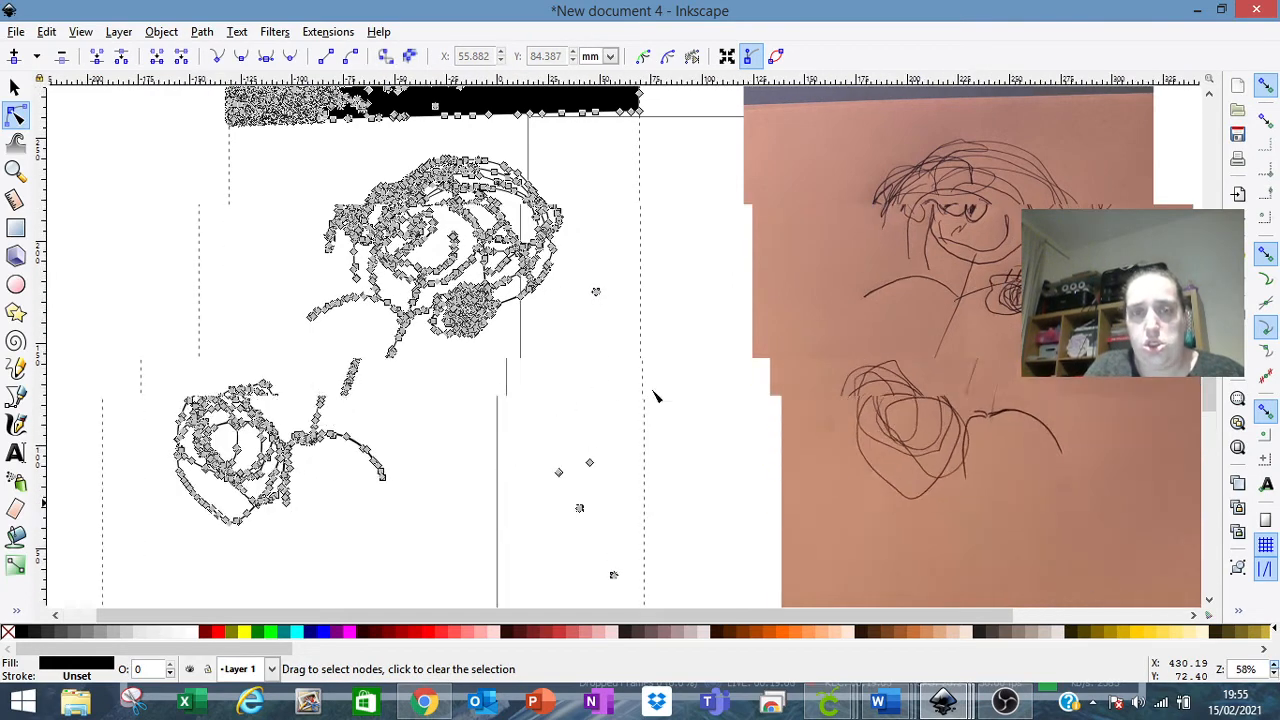
{"action": "left_click_drag", "start_coordinate": [547, 280], "coordinate": [660, 600]}
{"action": "key", "text": "Delete"}
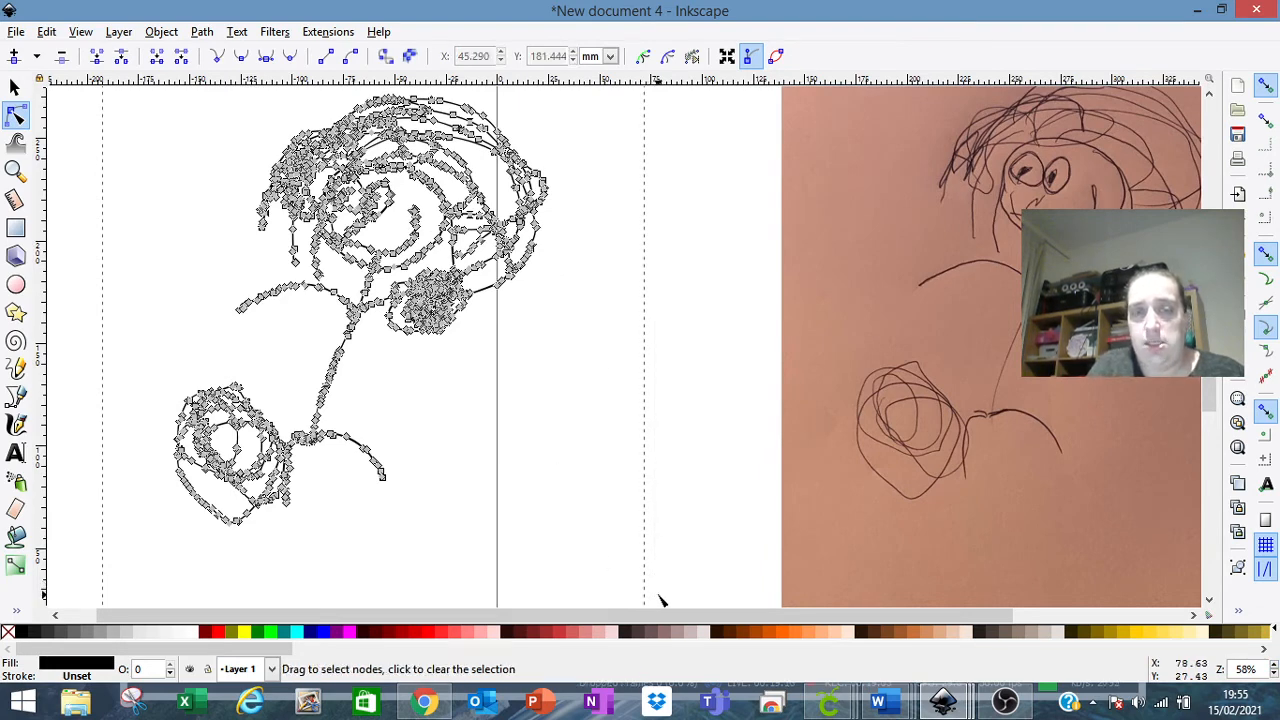
Step: Delete the remaining specks near the page's lower edge and the dark band above the figure by removing their path nodes
{"action": "scroll", "coordinate": [660, 600], "scroll_direction": "down", "scroll_amount": 2}
{"action": "scroll", "coordinate": [631, 257], "scroll_direction": "down", "scroll_amount": 8}
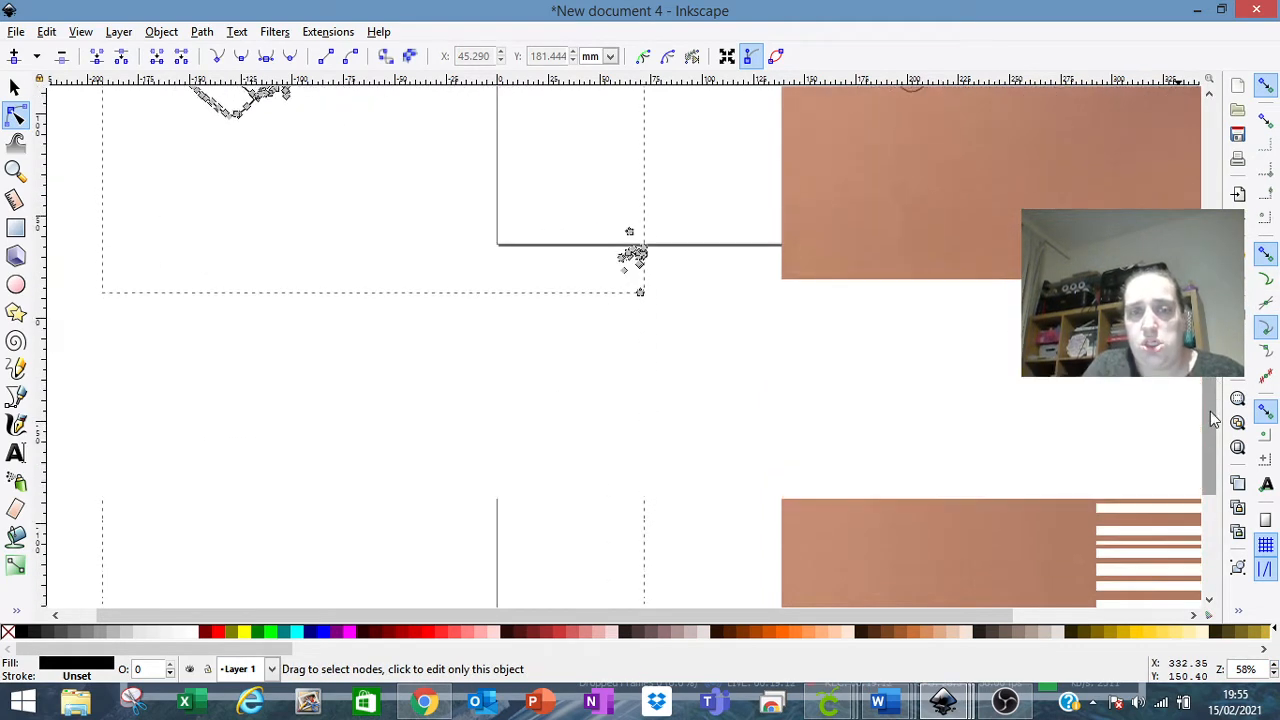
{"action": "left_click_drag", "start_coordinate": [533, 194], "coordinate": [697, 328]}
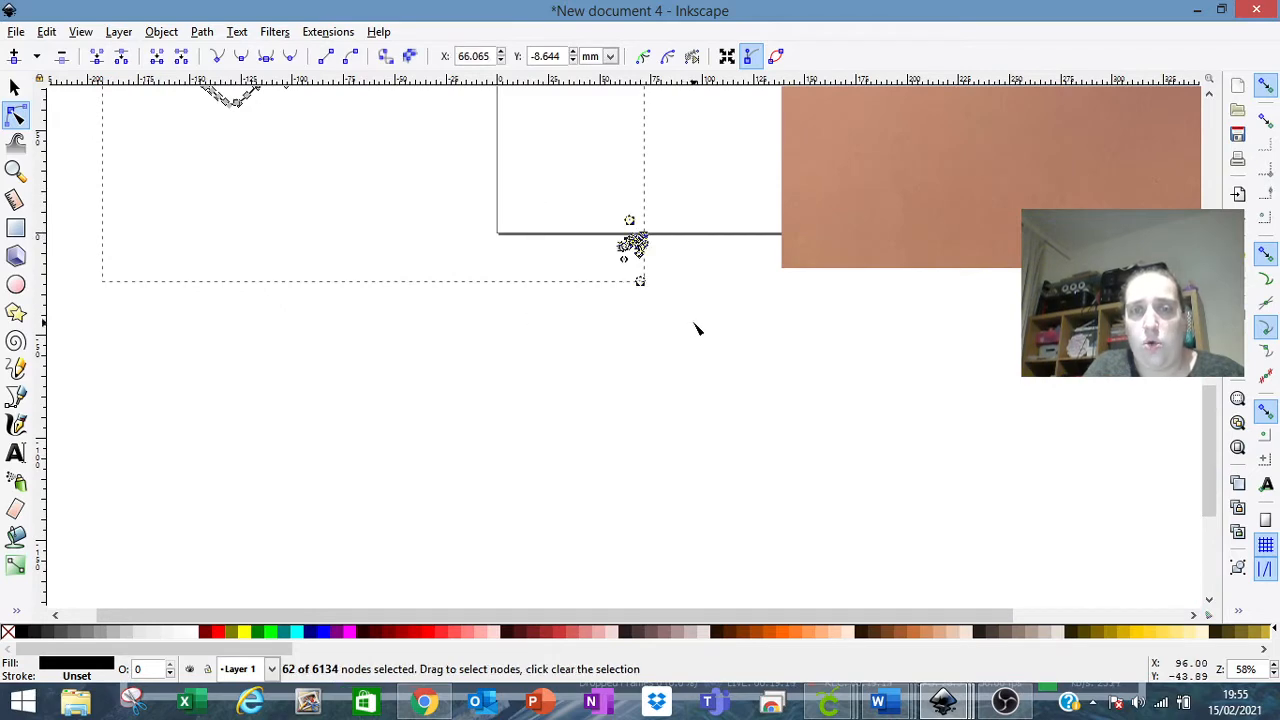
{"action": "key", "text": "Delete"}
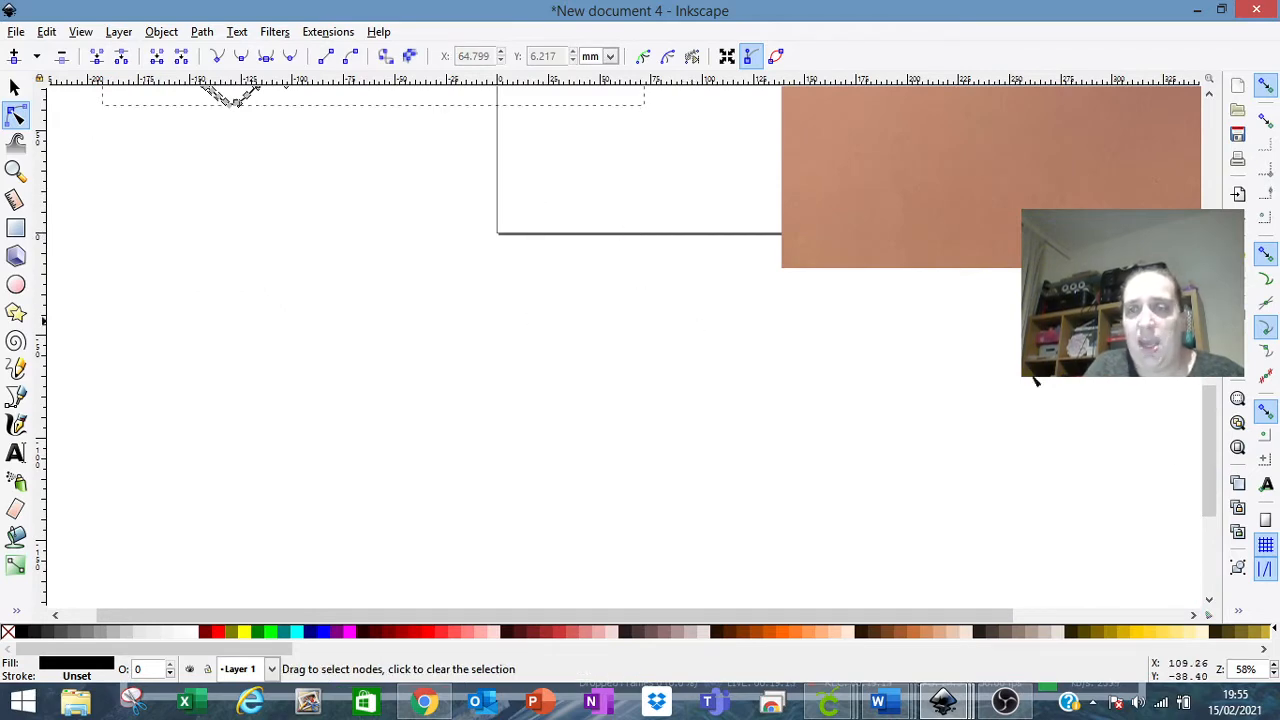
{"action": "left_click_drag", "start_coordinate": [1208, 386], "coordinate": [1207, 219]}
{"action": "left_click_drag", "start_coordinate": [70, 166], "coordinate": [670, 316]}
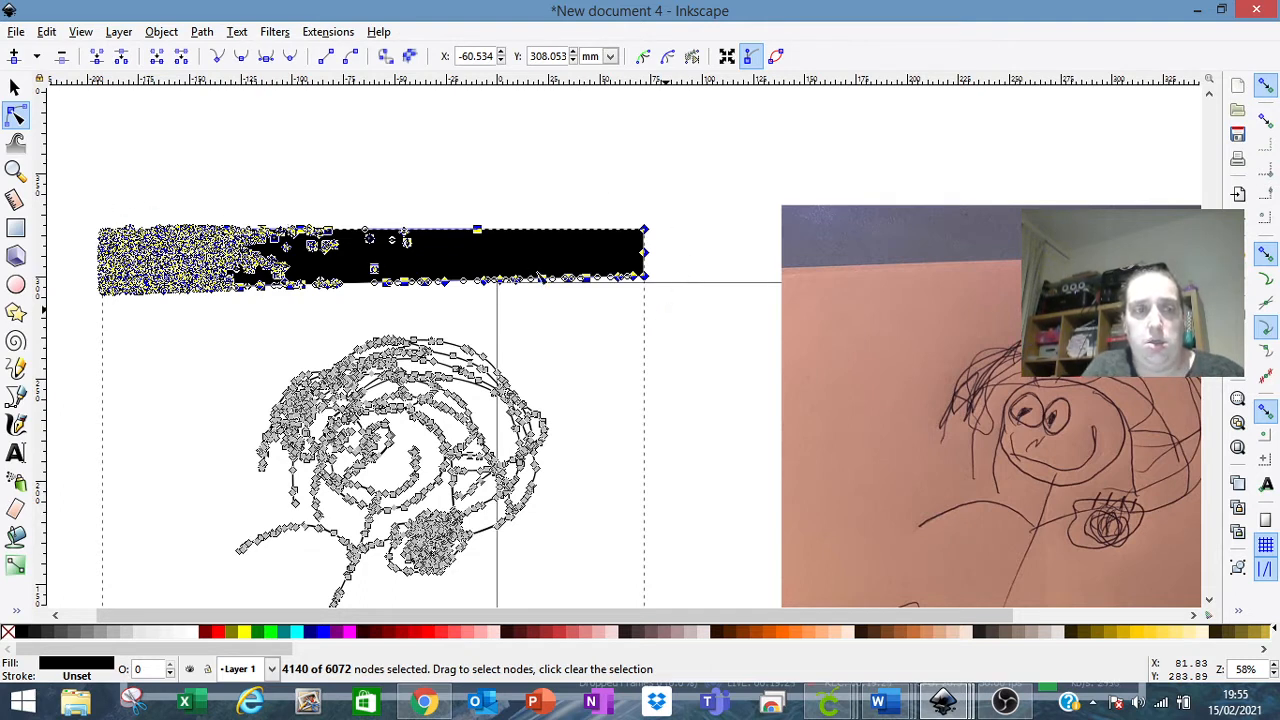
{"action": "key", "text": "Delete"}
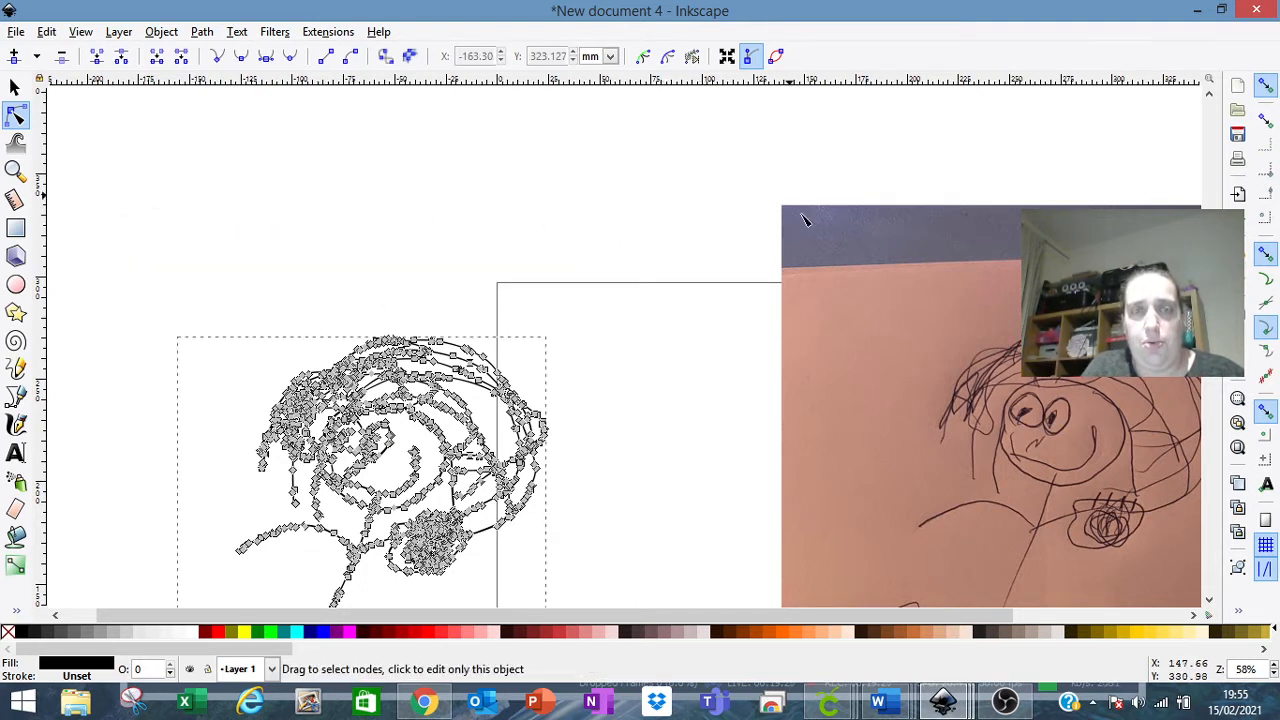
Step: Move the photo clear of the page and place the cleaned drawing on the page at about X 13.2, Y 70.9 mm
{"action": "key", "text": "s"}
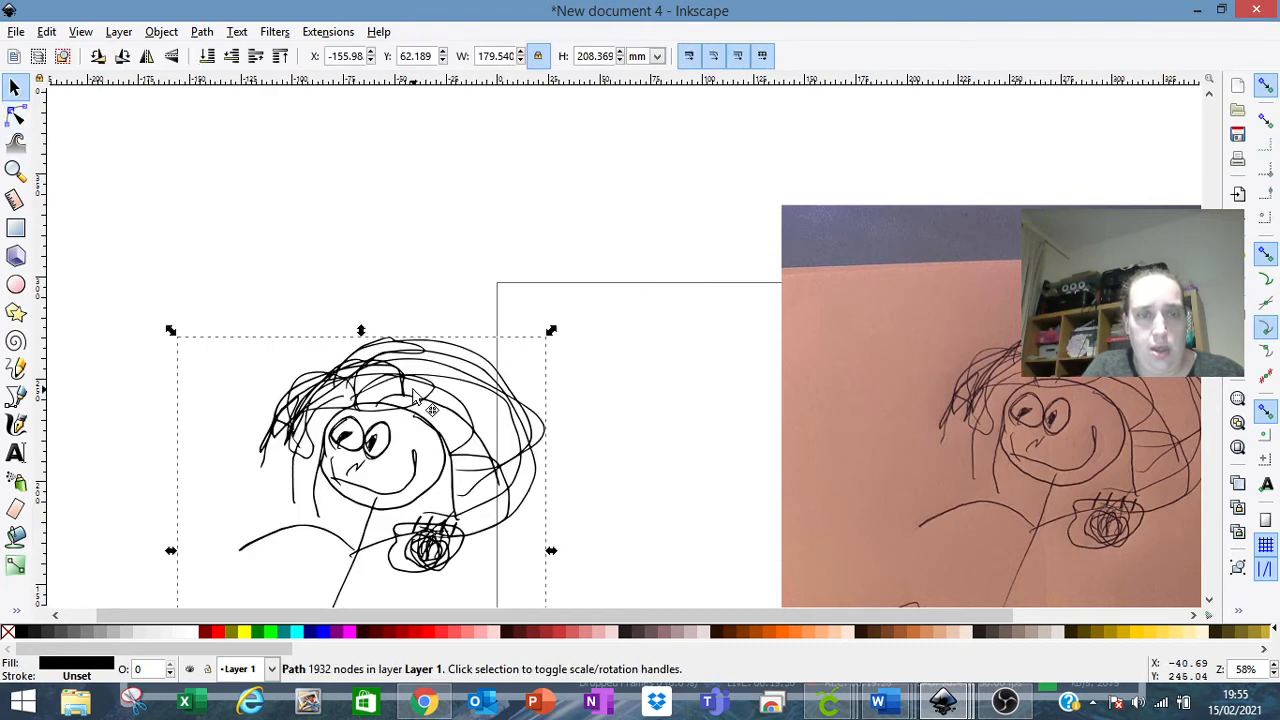
{"action": "mouse_move", "coordinate": [431, 367]}
{"action": "left_mouse_down"}
{"action": "mouse_move", "coordinate": [495, 318]}
{"action": "mouse_move", "coordinate": [541, 225]}
{"action": "left_mouse_up"}
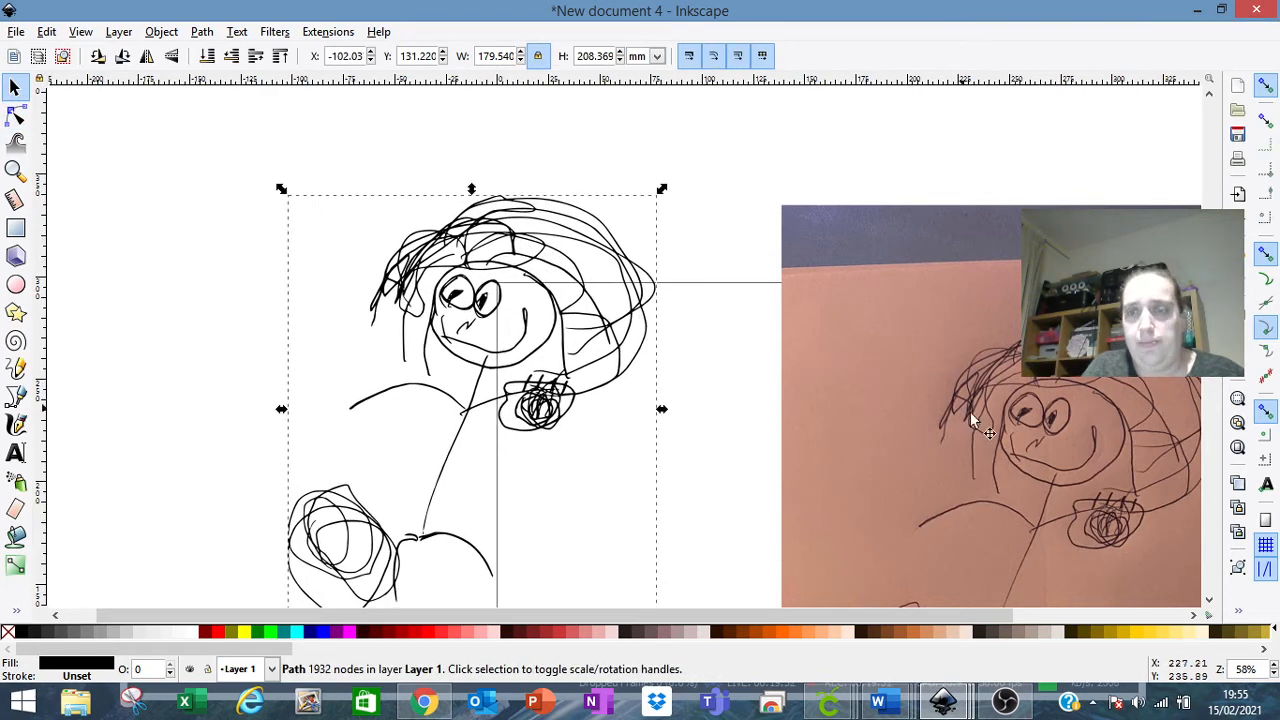
{"action": "mouse_move", "coordinate": [1017, 413]}
{"action": "left_mouse_down"}
{"action": "mouse_move", "coordinate": [1065, 393]}
{"action": "mouse_move", "coordinate": [1147, 388]}
{"action": "left_mouse_up"}
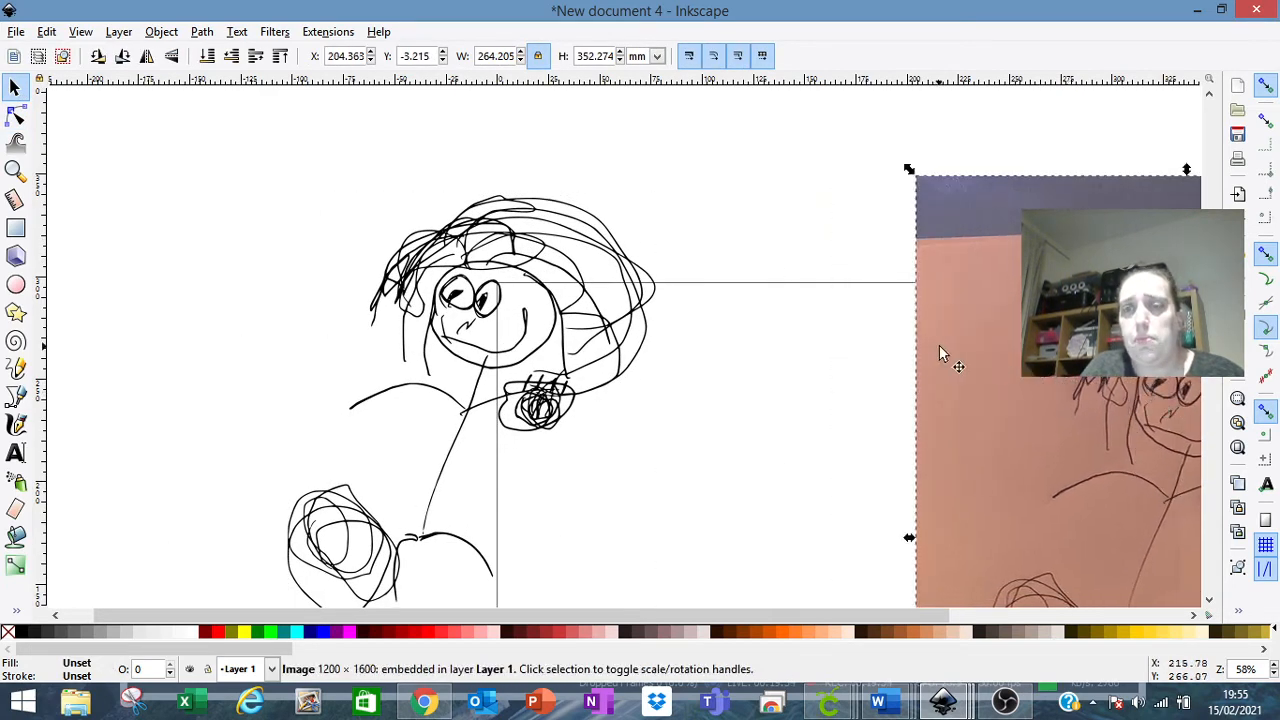
{"action": "left_click_drag", "start_coordinate": [941, 345], "coordinate": [1031, 342]}
{"action": "left_click_drag", "start_coordinate": [551, 308], "coordinate": [788, 420]}
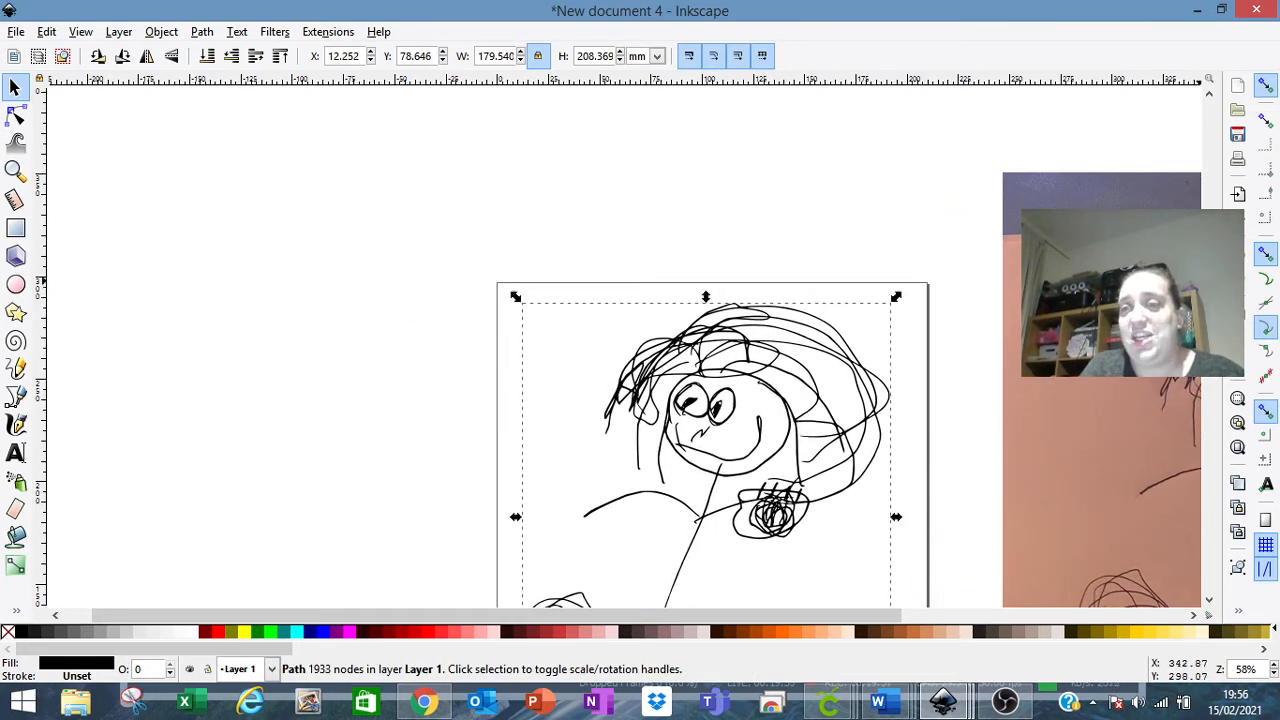
{"action": "scroll", "coordinate": [638, 347], "scroll_direction": "down", "scroll_amount": 4}
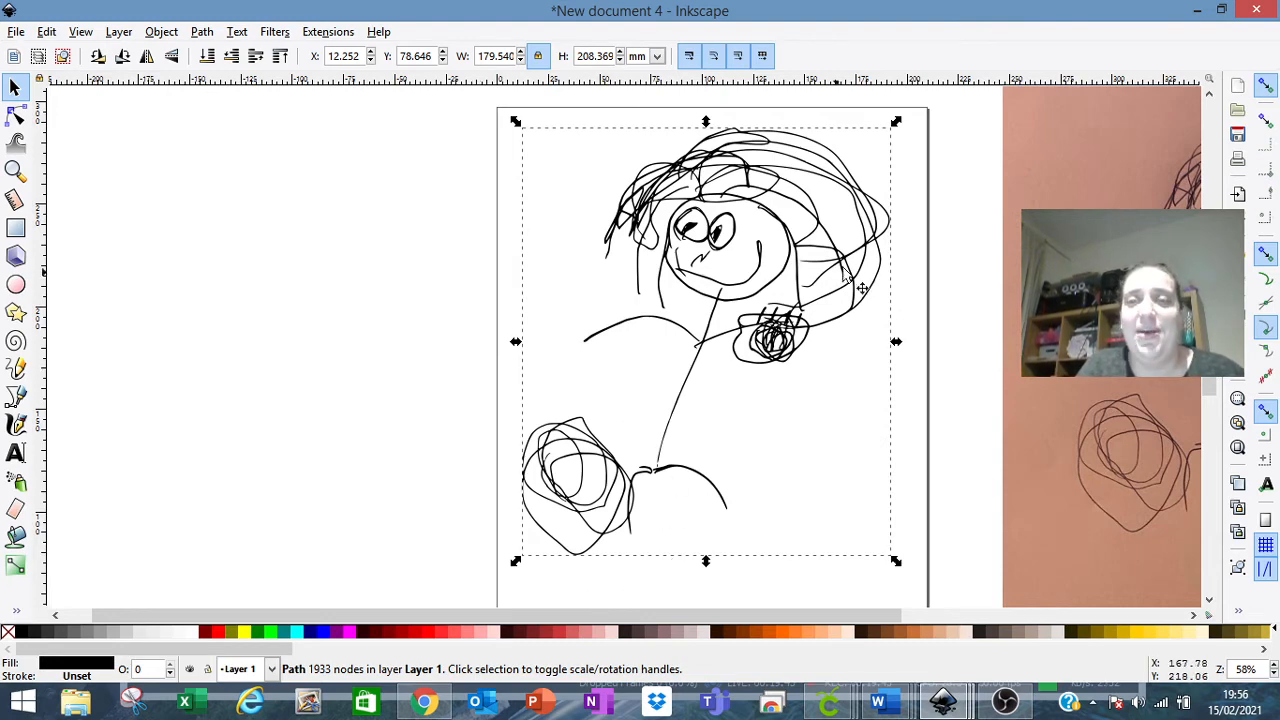
{"action": "left_click", "coordinate": [962, 262]}
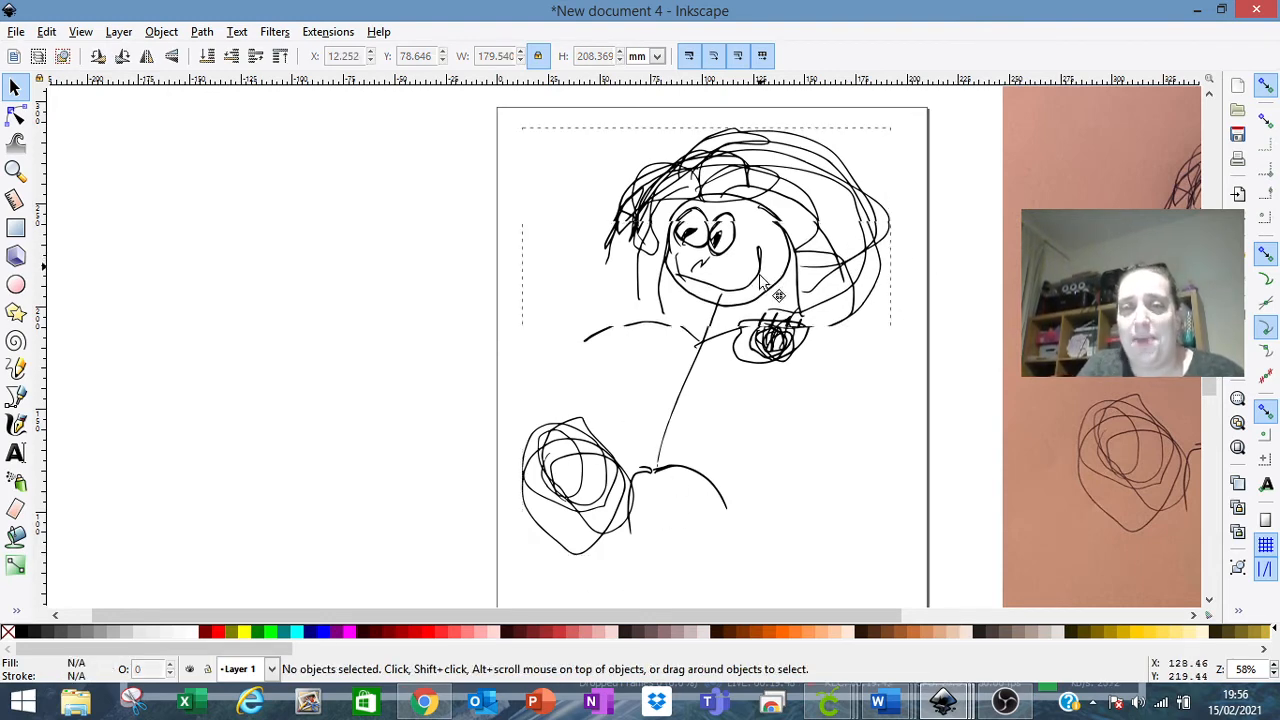
{"action": "left_click_drag", "start_coordinate": [763, 274], "coordinate": [765, 290]}
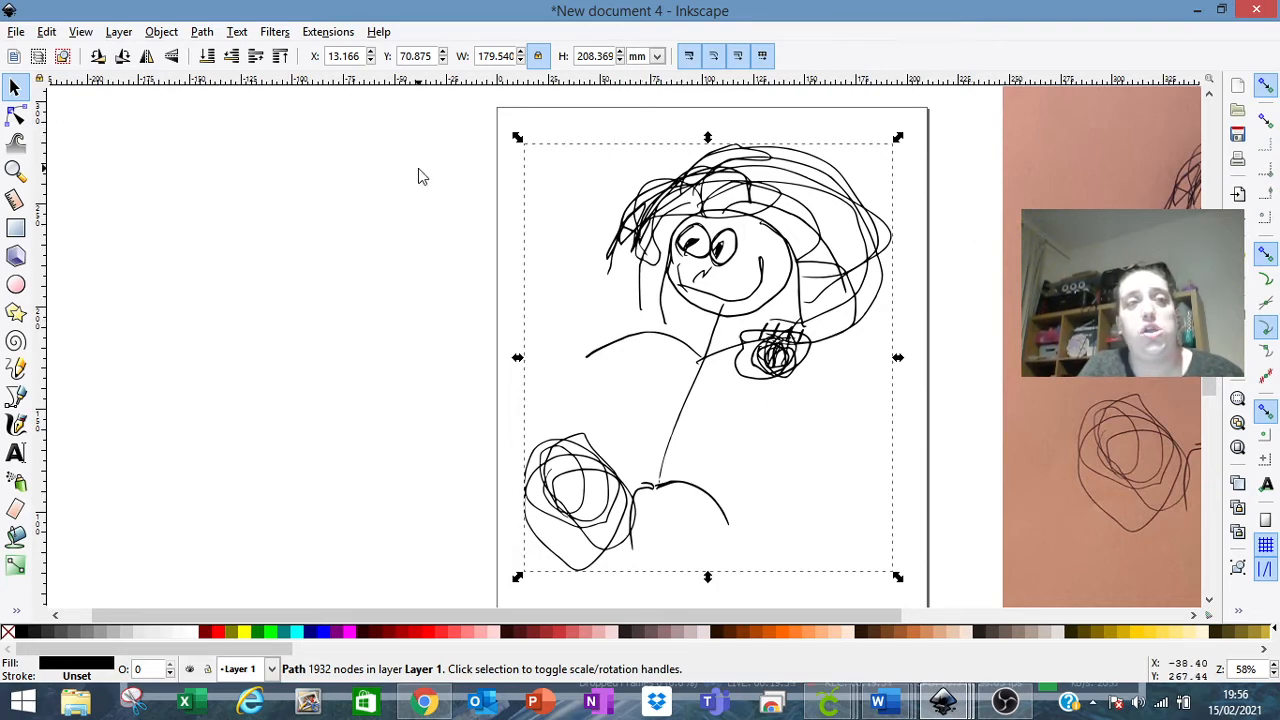
Step: Save the document as an Inkscape SVG named DarwinSVG in the Documents folder
{"action": "left_click", "coordinate": [16, 32]}
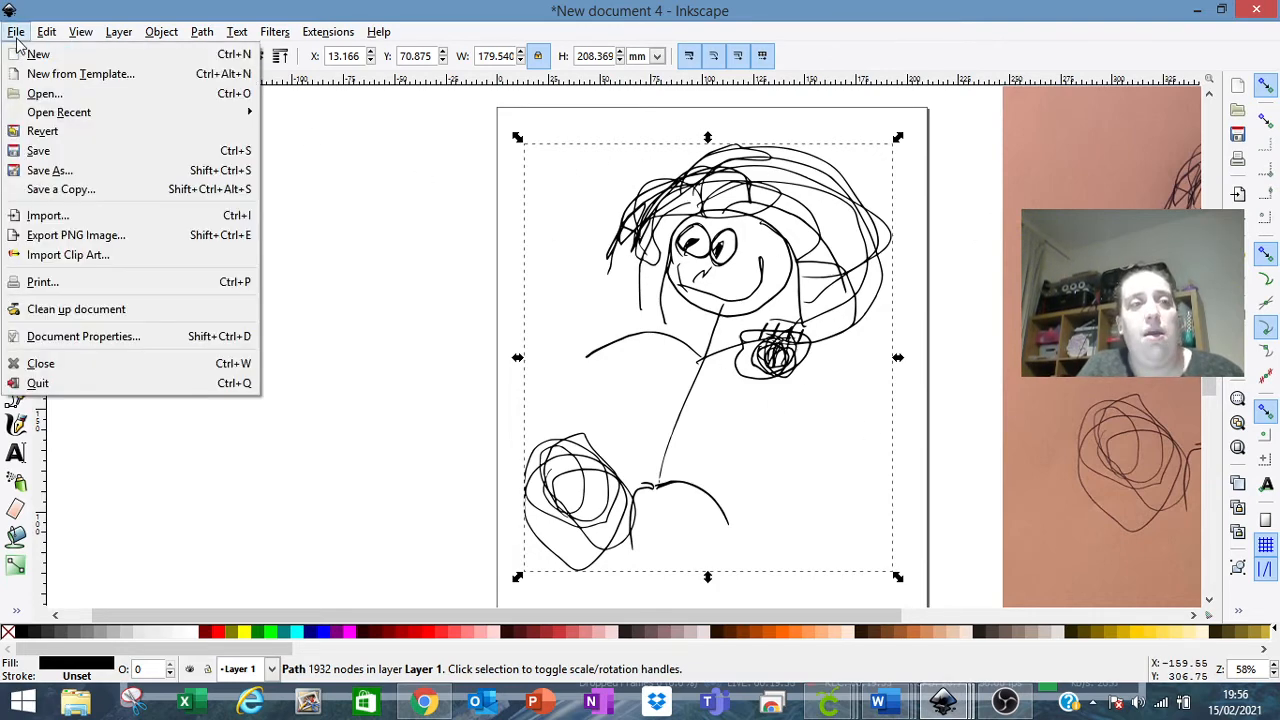
{"action": "left_click", "coordinate": [70, 170]}
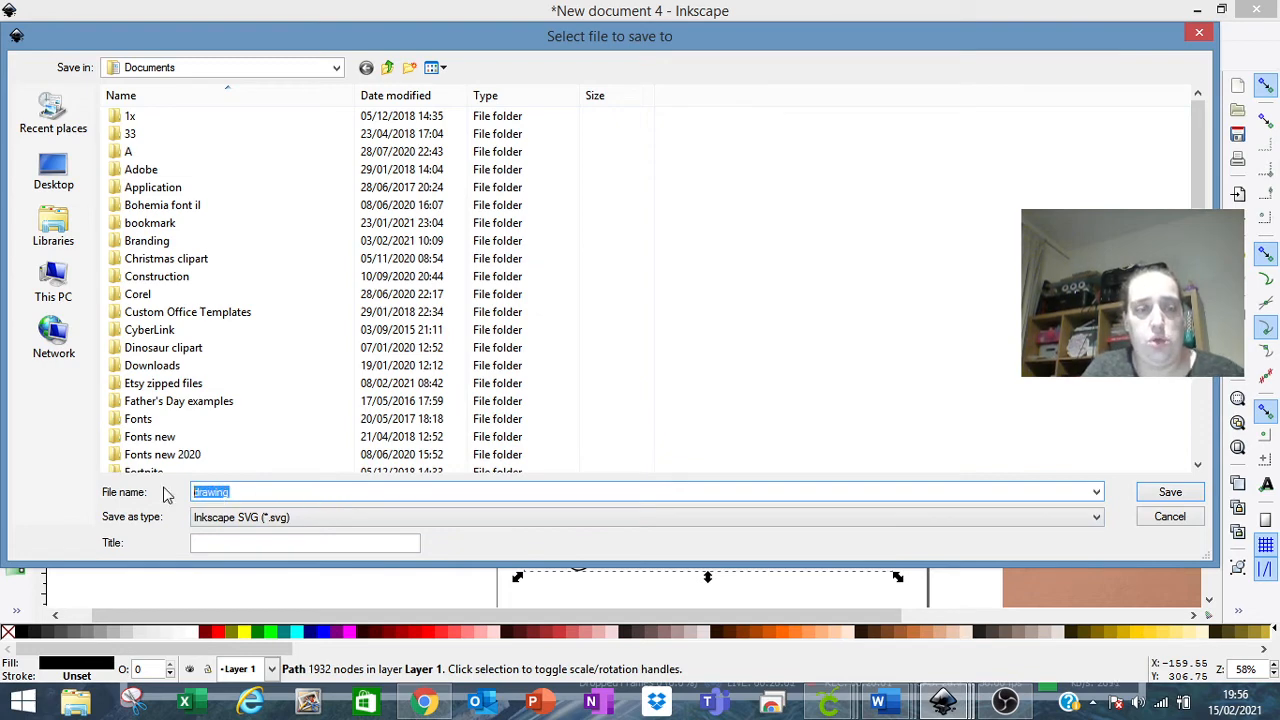
{"action": "type", "text": "Dar"}
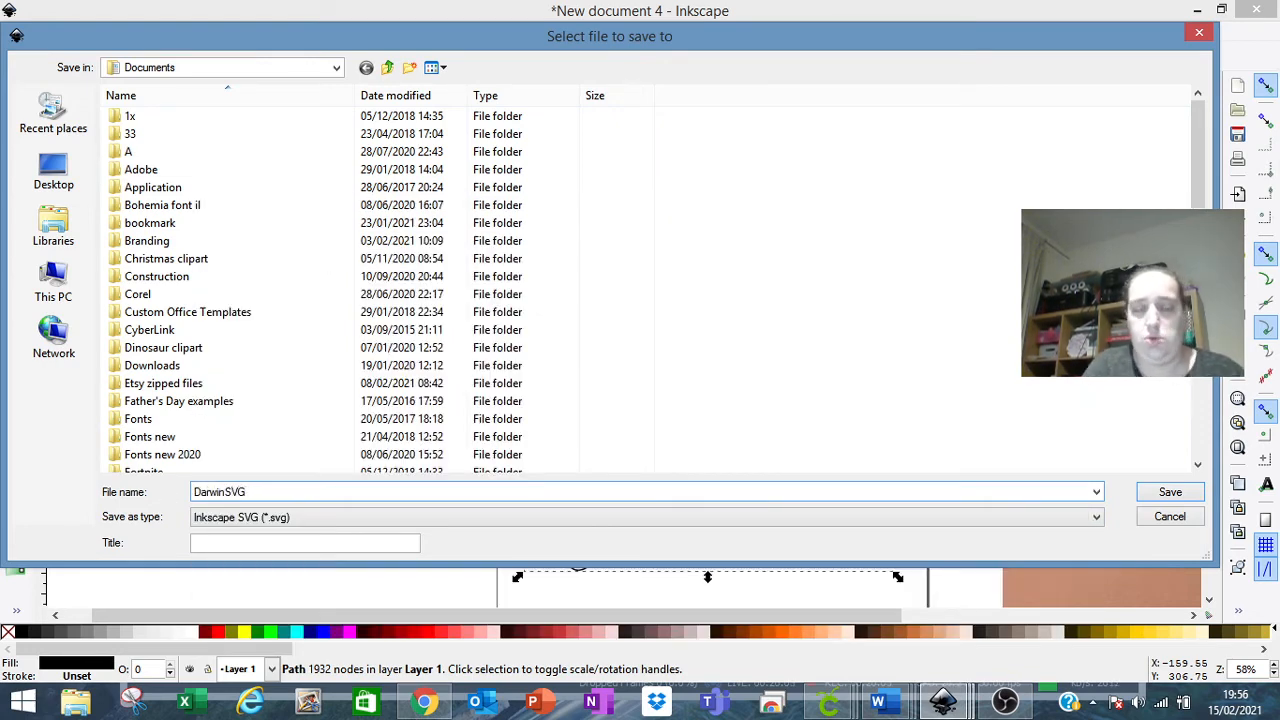
{"action": "type", "text": "winSVG"}
{"action": "key", "text": "Return"}
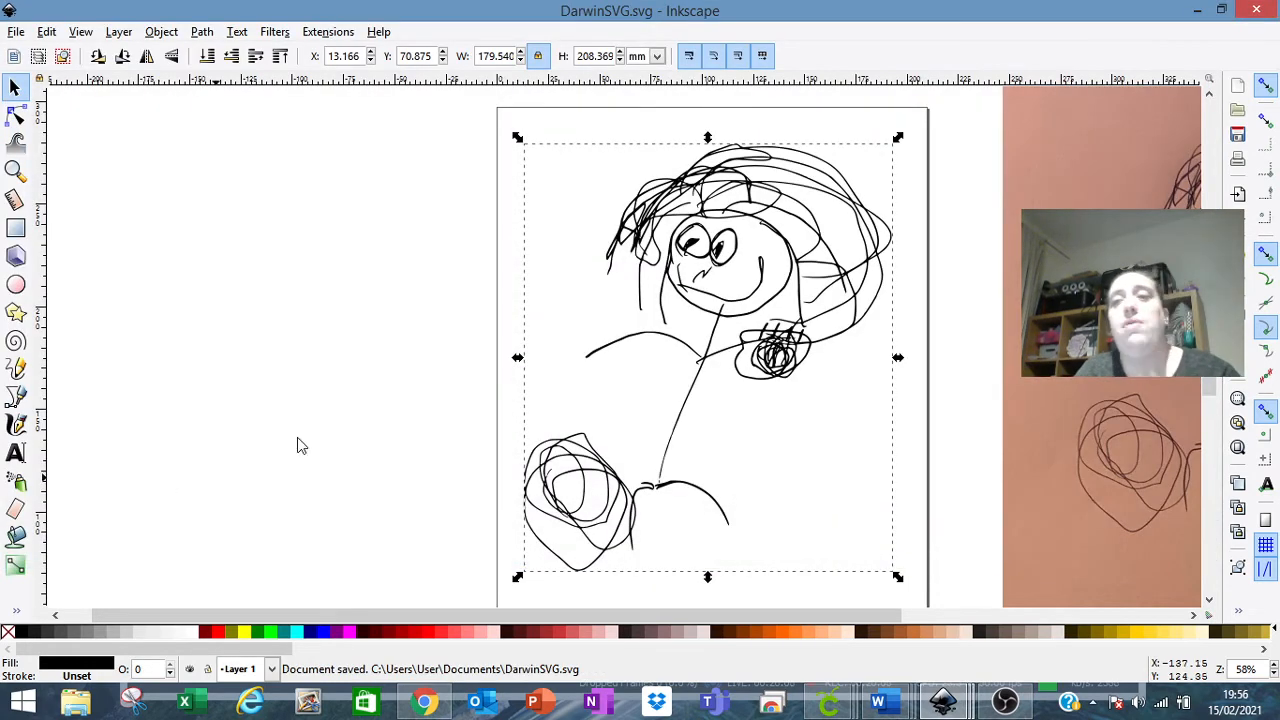
Step: Move the photo to about X 275.2, Y -13.7 mm and the drawing to about X 15, Y 57.6 mm
{"action": "left_click_drag", "start_coordinate": [1052, 310], "coordinate": [1110, 336]}
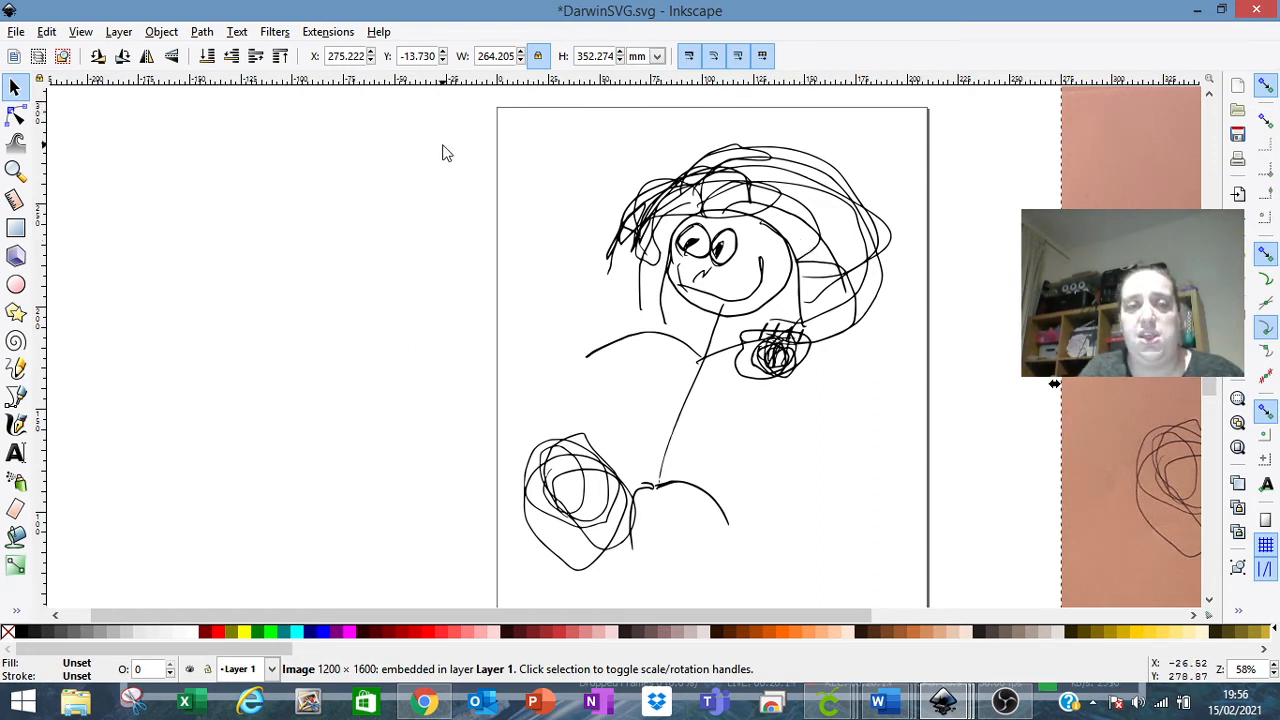
{"action": "left_click_drag", "start_coordinate": [1209, 318], "coordinate": [1209, 323]}
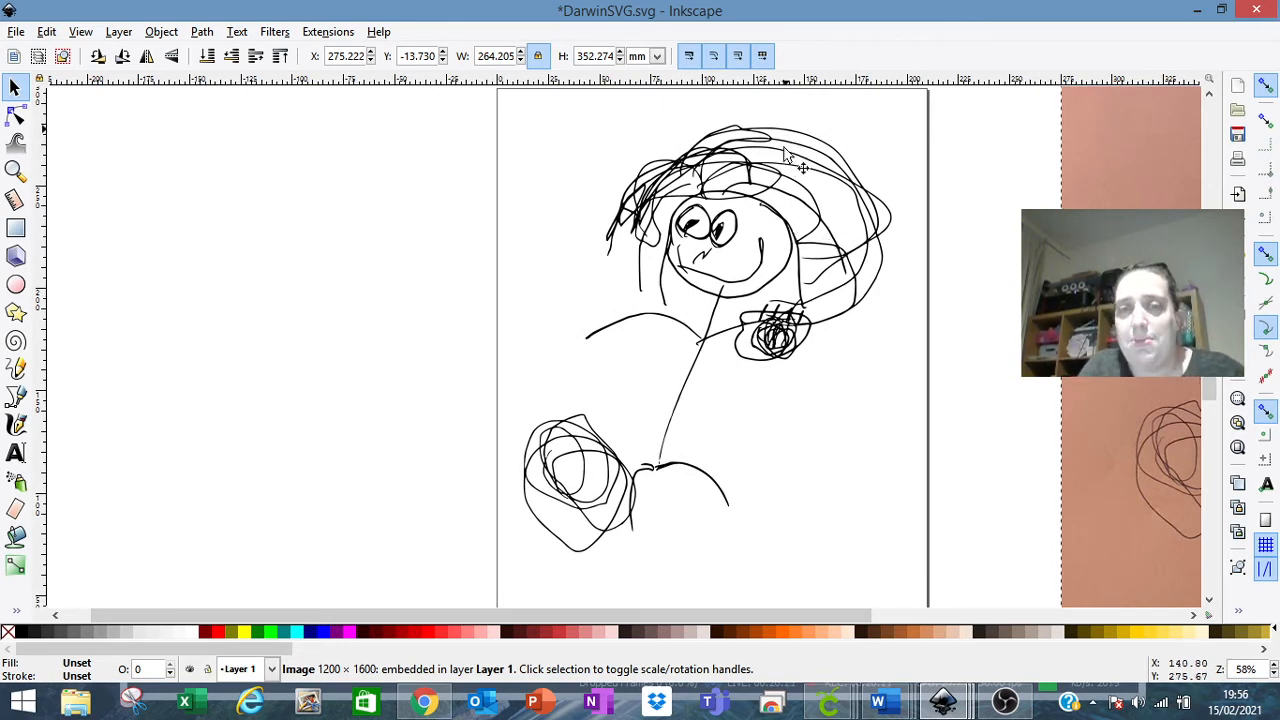
{"action": "mouse_move", "coordinate": [735, 239]}
{"action": "left_mouse_down"}
{"action": "mouse_move", "coordinate": [755, 269]}
{"action": "mouse_move", "coordinate": [746, 279]}
{"action": "left_mouse_up"}
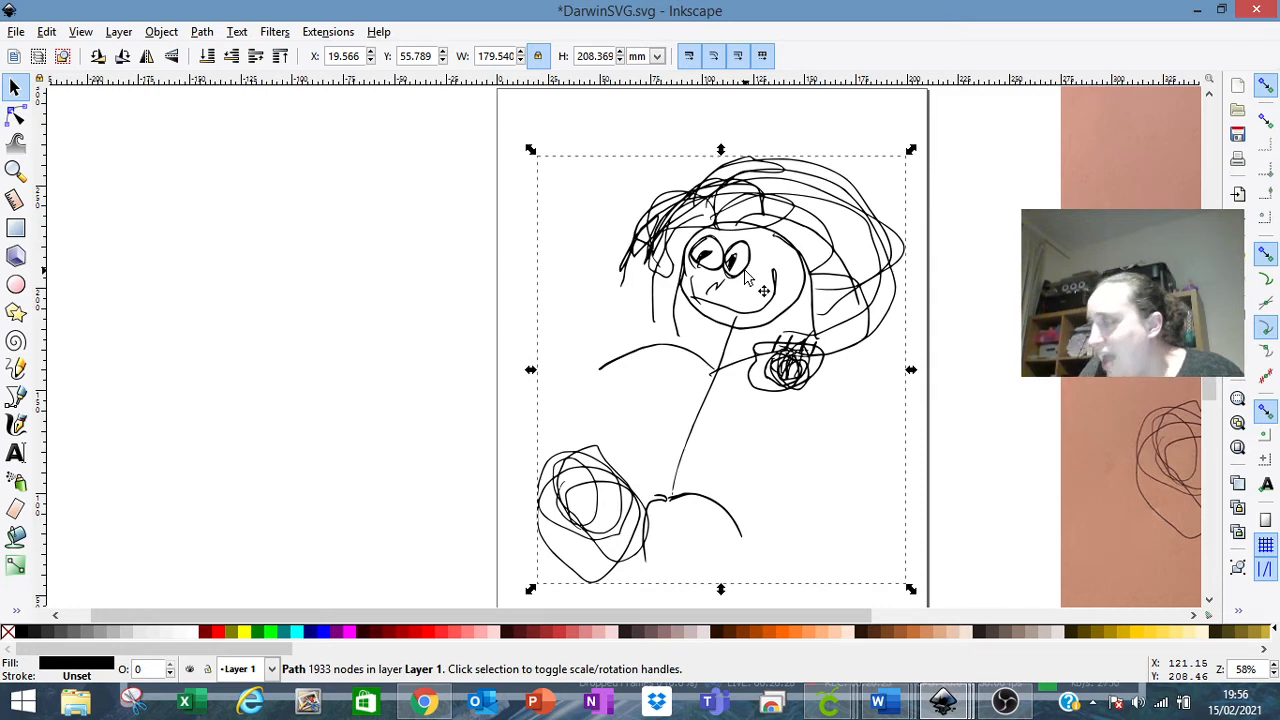
{"action": "left_click_drag", "start_coordinate": [745, 278], "coordinate": [736, 274]}
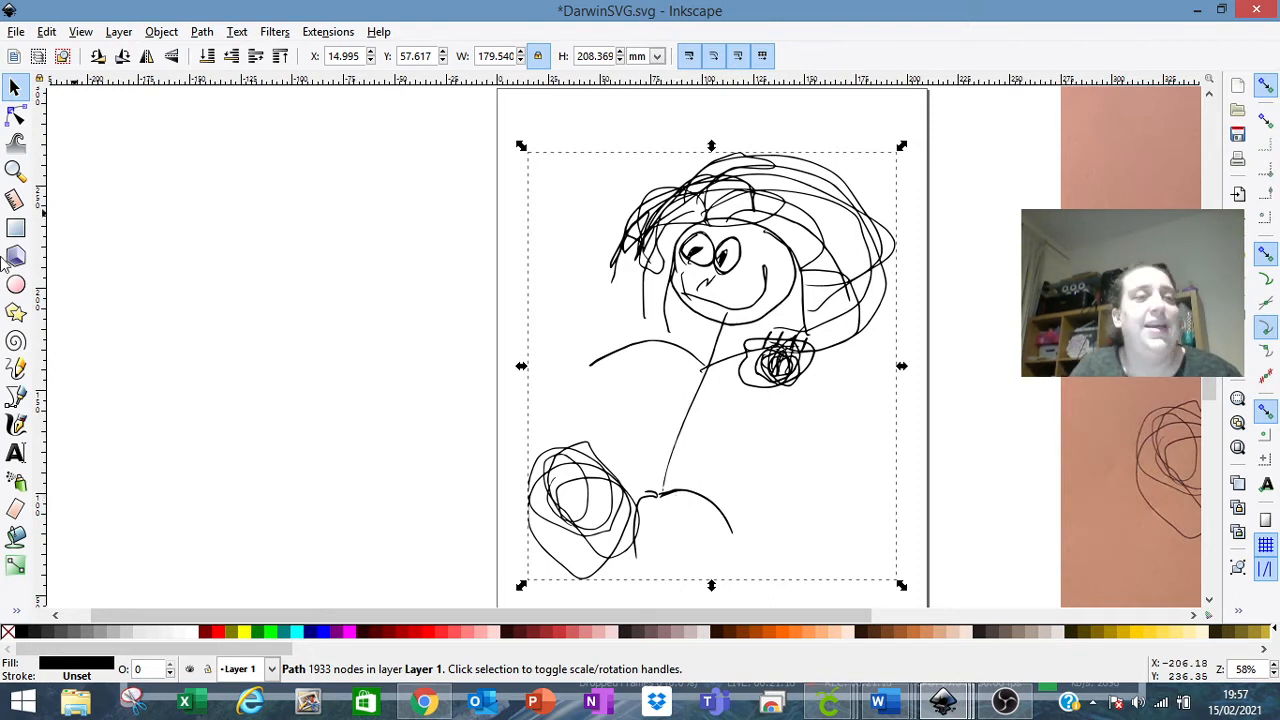
{"action": "left_click", "coordinate": [290, 225]}
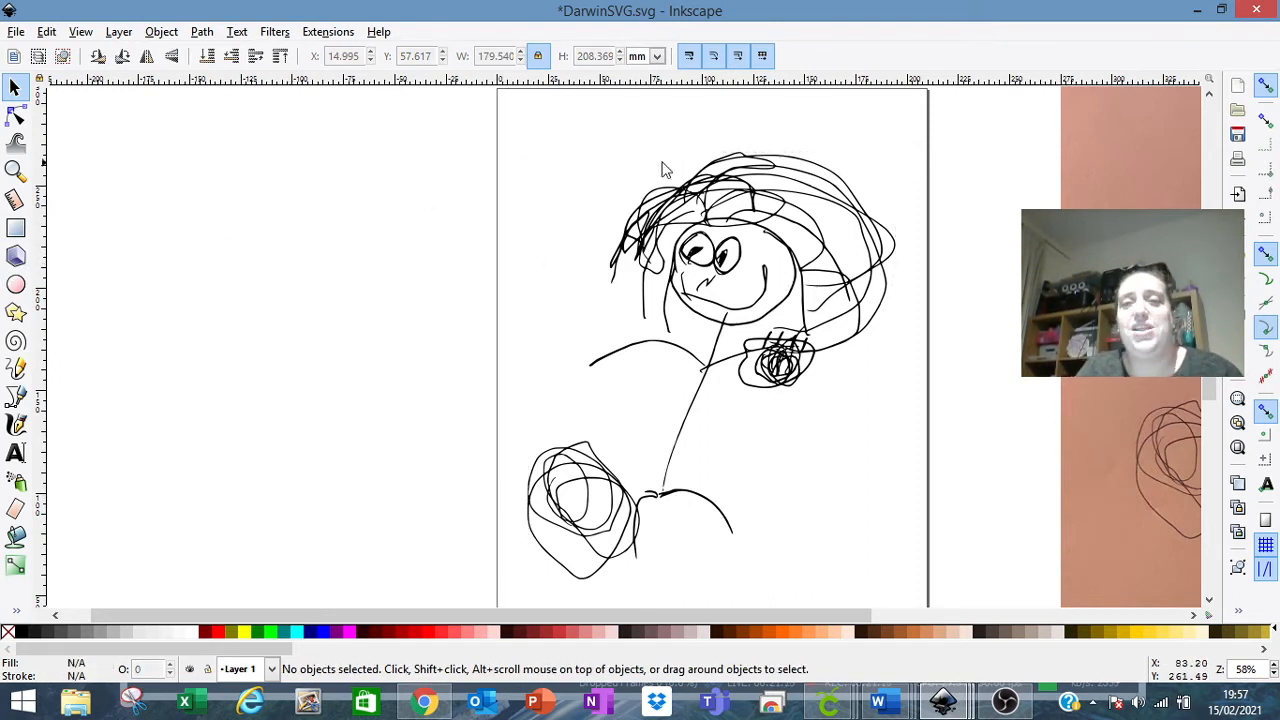
Step: Thicken the traced drawing's lines by applying Outset to its path
{"action": "left_click", "coordinate": [714, 206]}
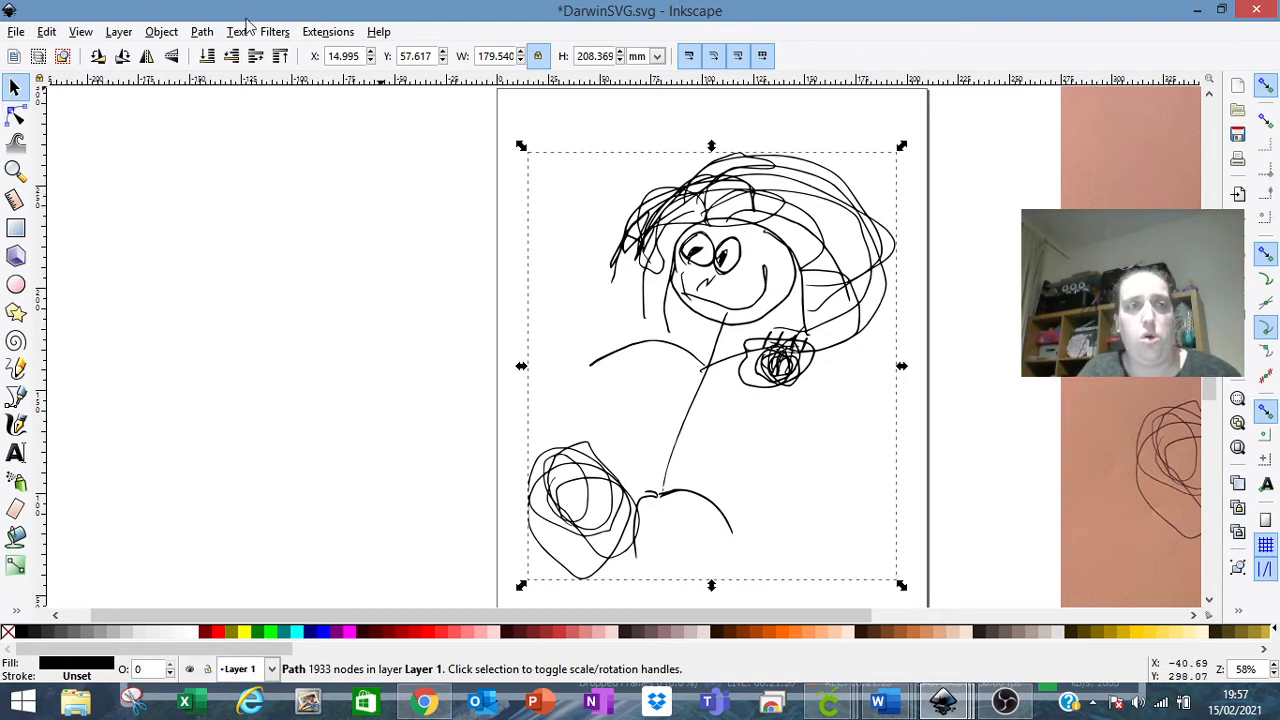
{"action": "left_click", "coordinate": [203, 32]}
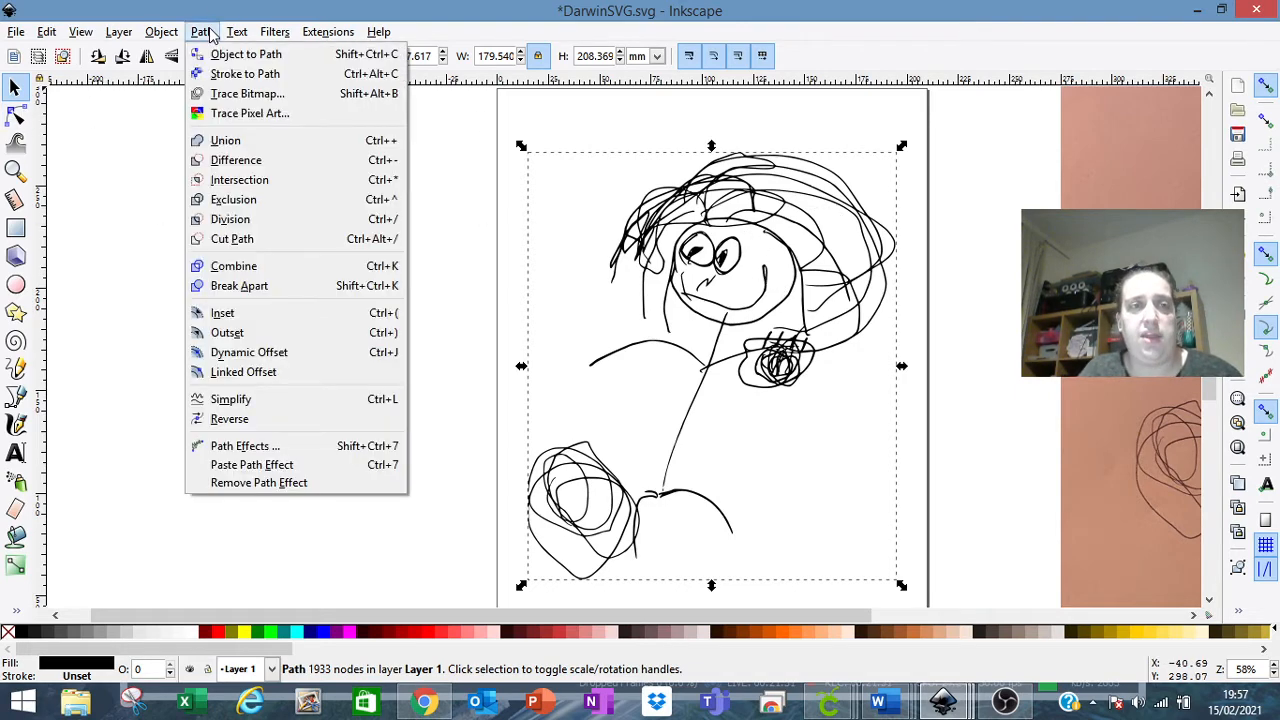
{"action": "left_click", "coordinate": [238, 337]}
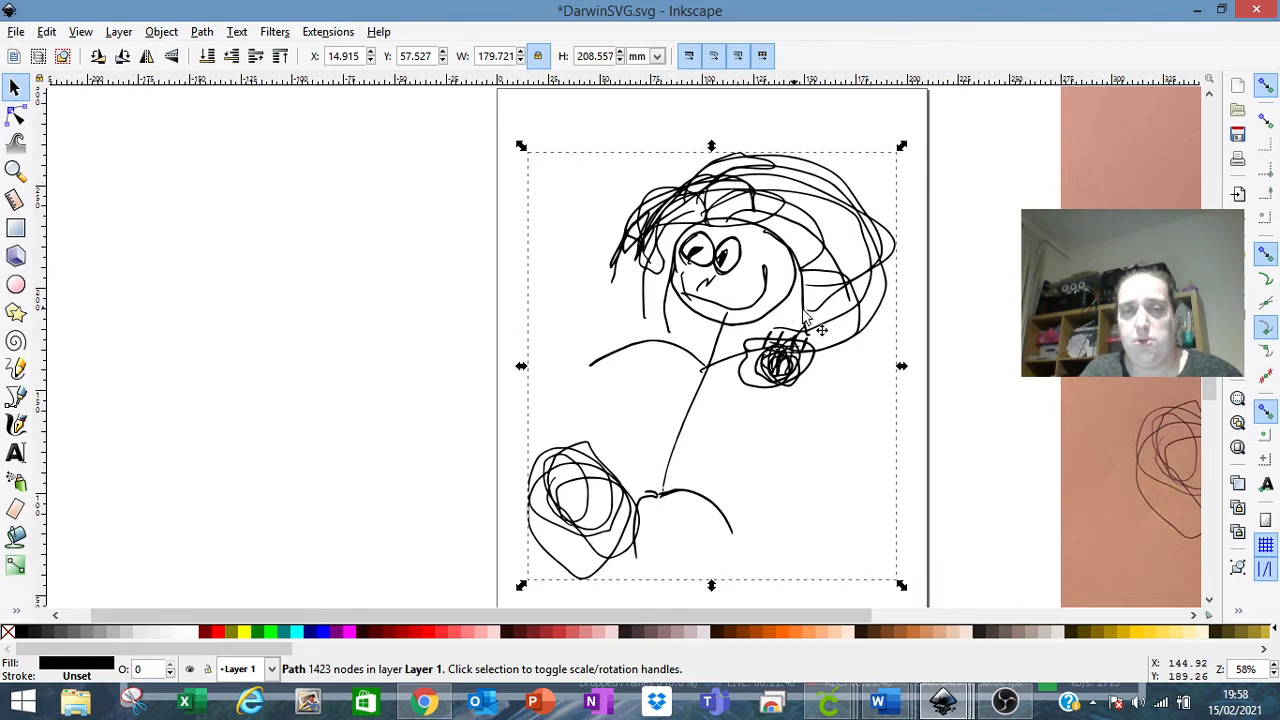
Step: Open the preferences, enlarge their window and display the Steps settings under Behavior
{"action": "left_click", "coordinate": [47, 34]}
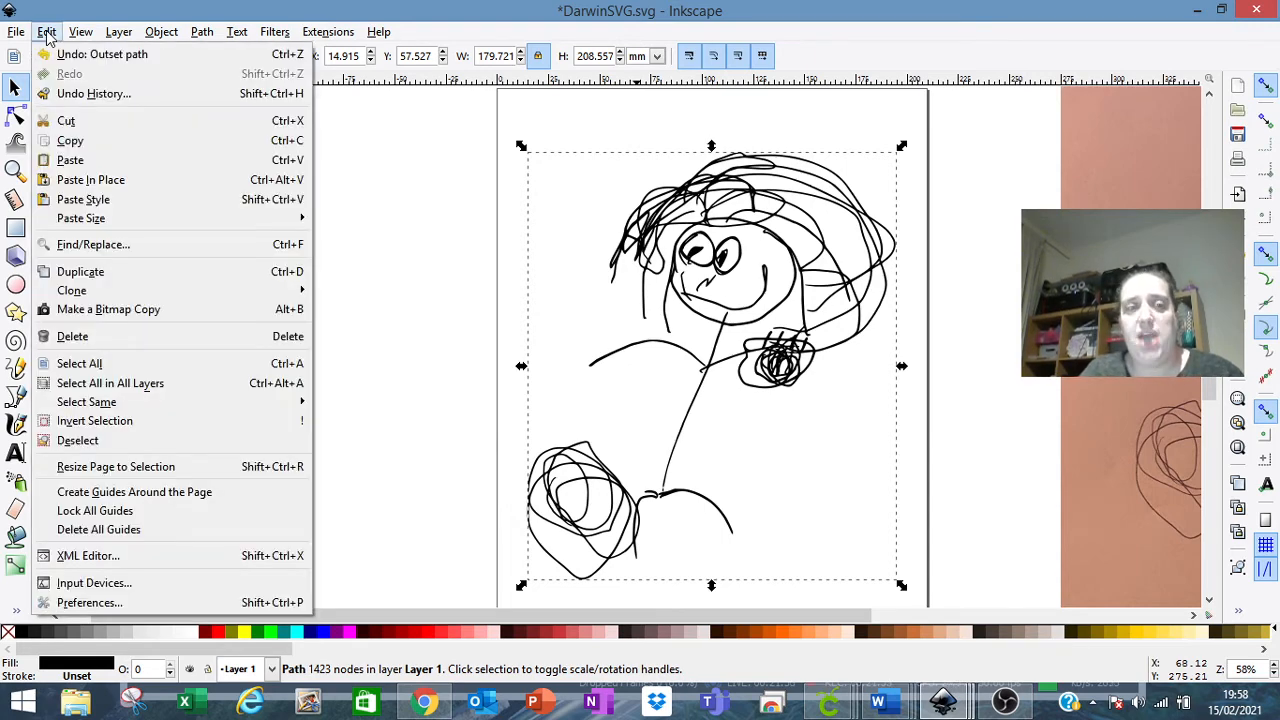
{"action": "left_click", "coordinate": [161, 603]}
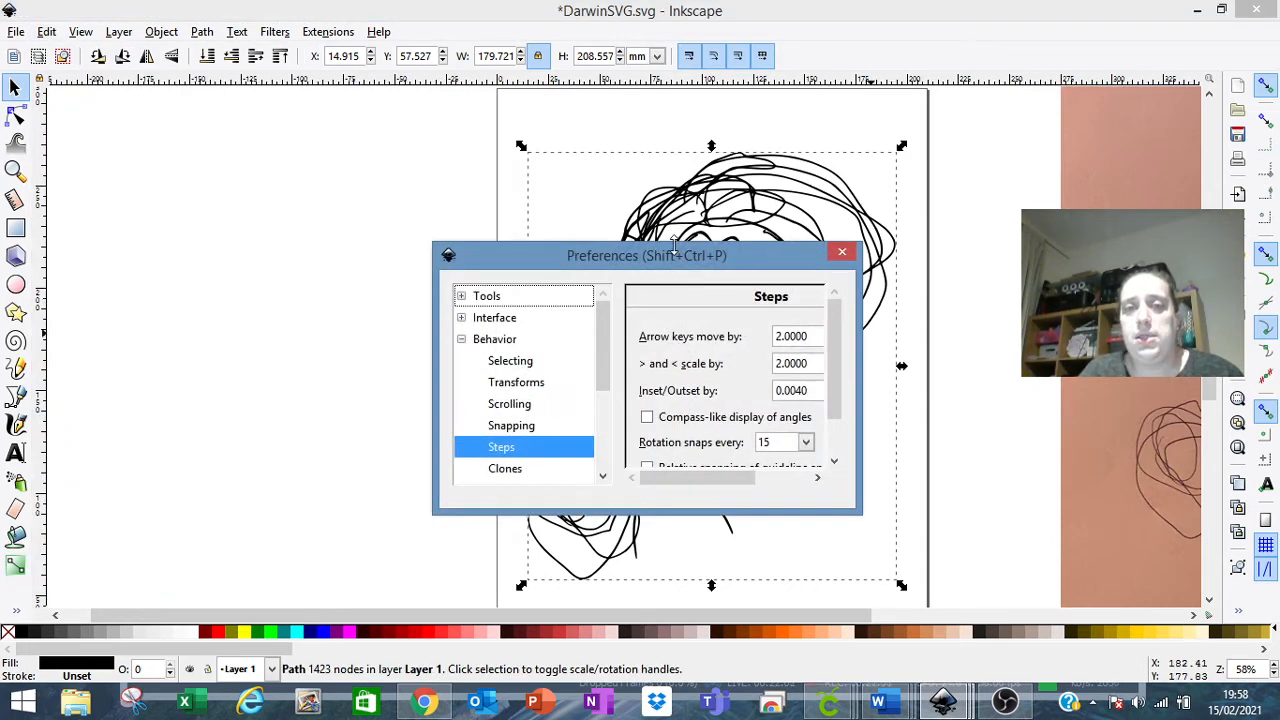
{"action": "left_click_drag", "start_coordinate": [675, 240], "coordinate": [677, 118]}
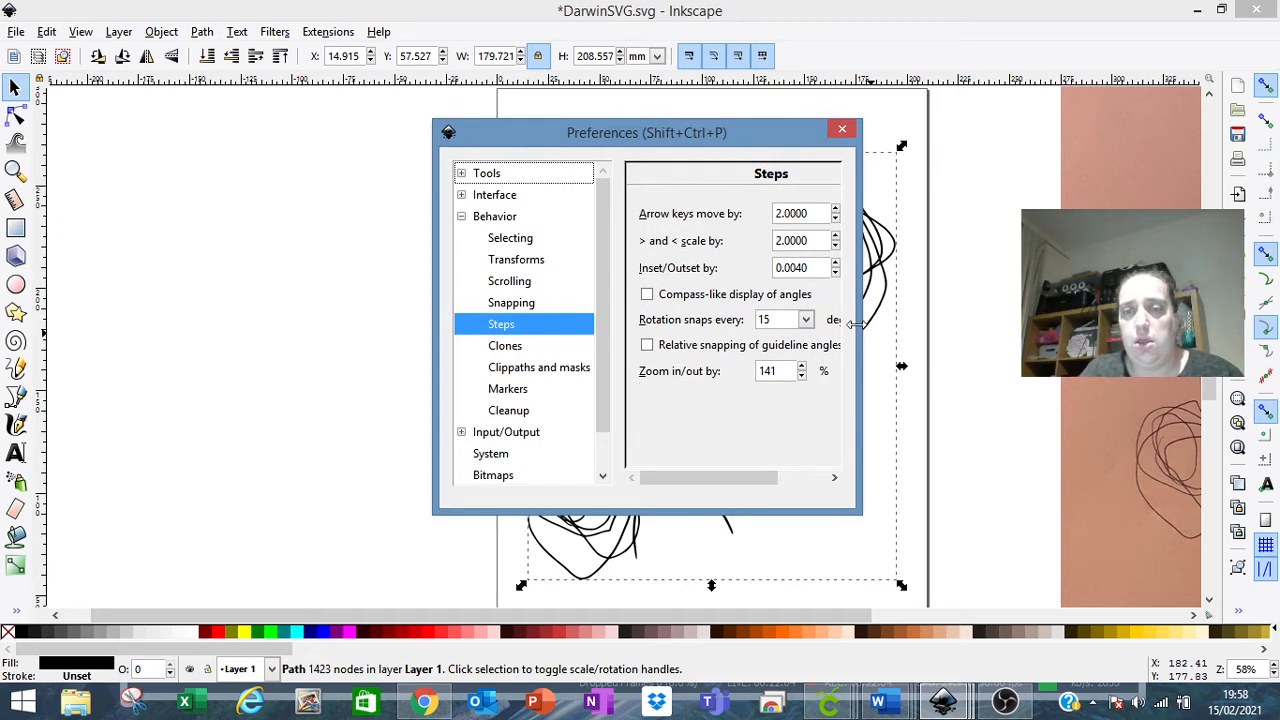
{"action": "left_click_drag", "start_coordinate": [860, 332], "coordinate": [1058, 316]}
{"action": "left_click_drag", "start_coordinate": [716, 515], "coordinate": [716, 590]}
{"action": "left_click", "coordinate": [474, 173]}
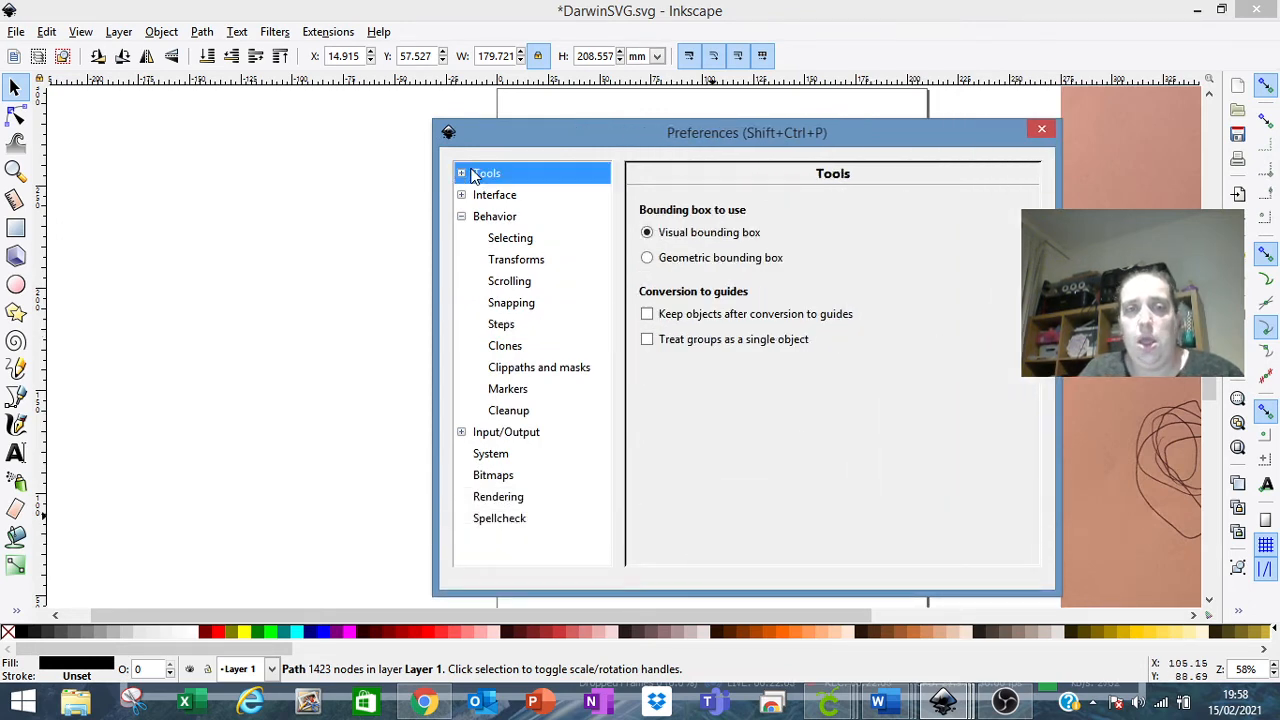
{"action": "left_click", "coordinate": [462, 217]}
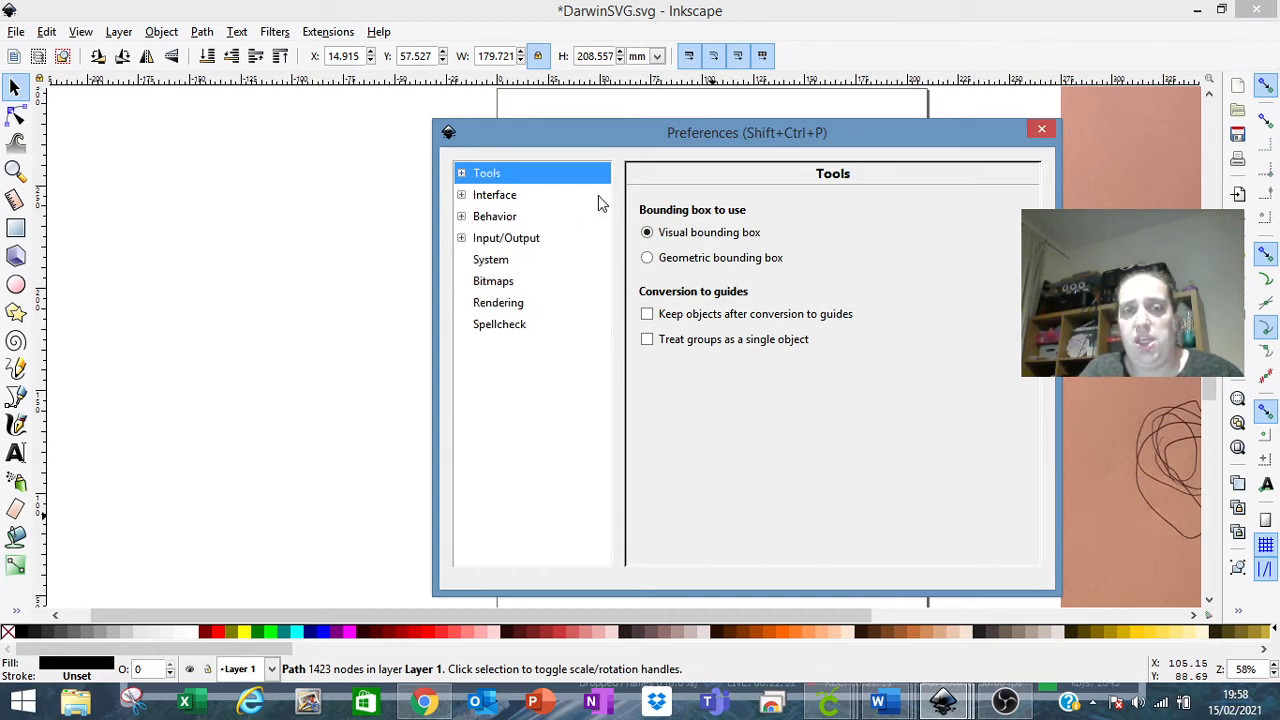
{"action": "left_click", "coordinate": [462, 218]}
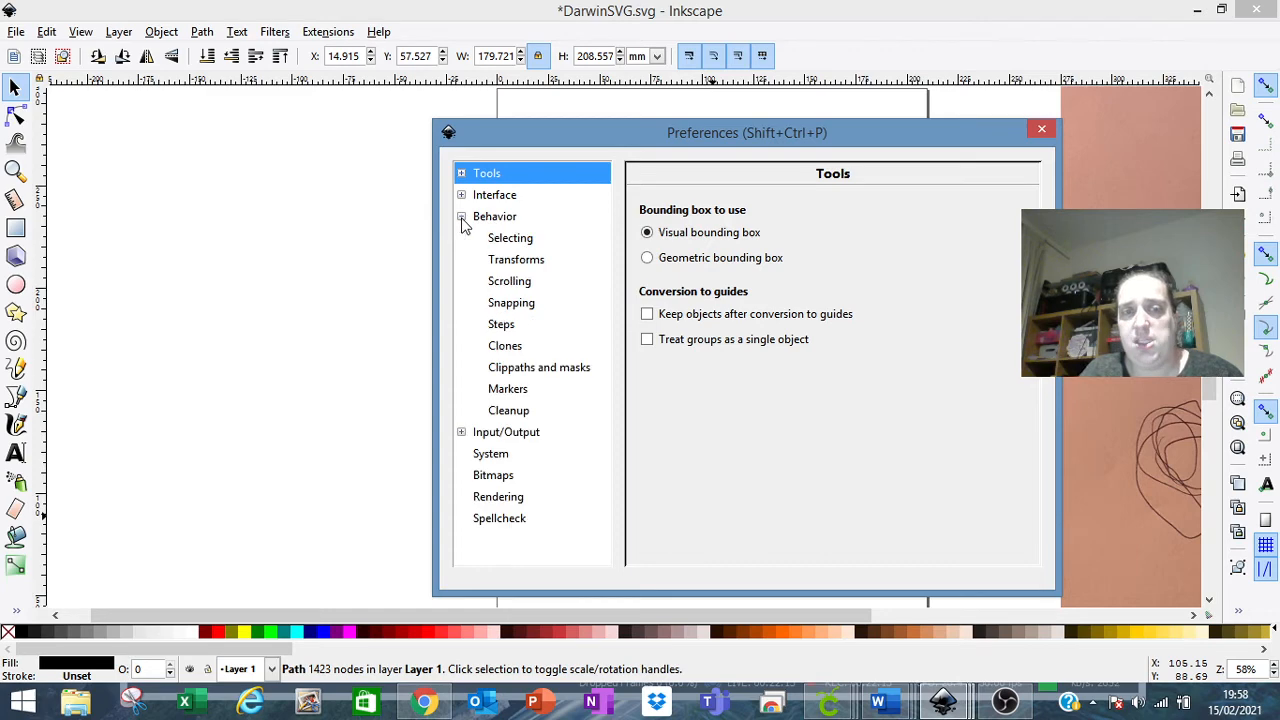
{"action": "left_click", "coordinate": [499, 330]}
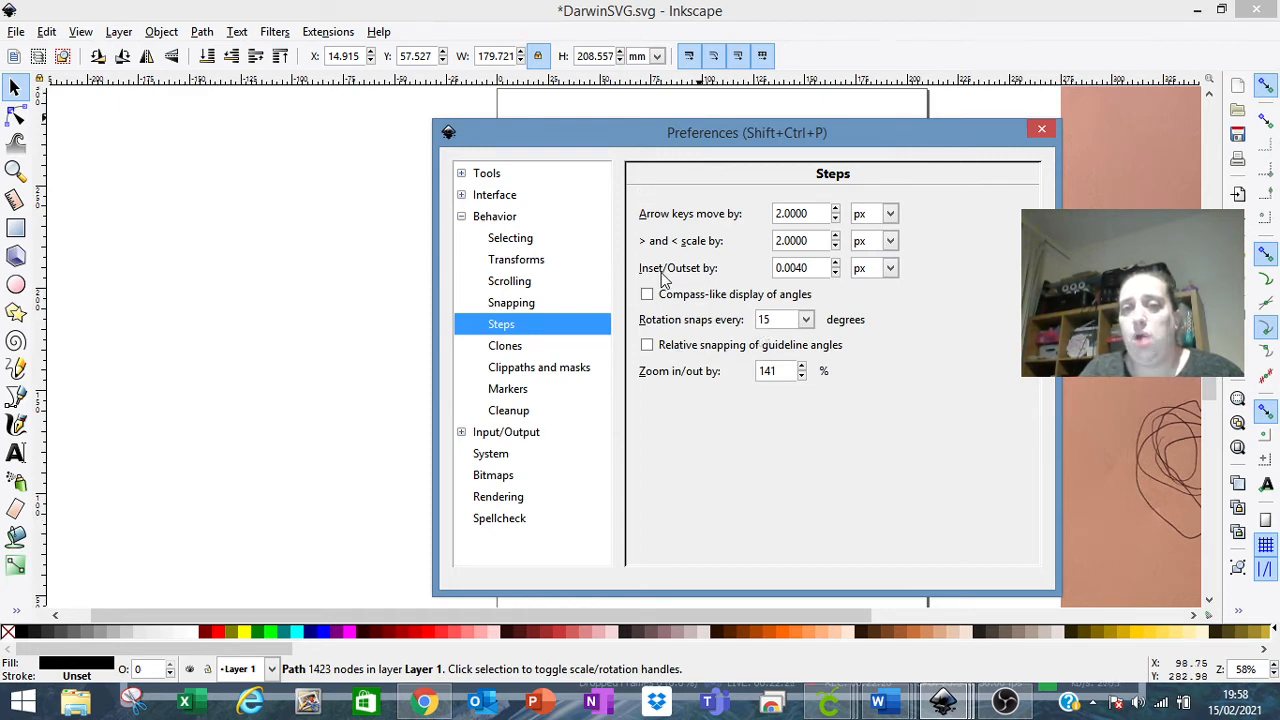
Step: Set the Inset/Outset step to 2.0000 px and close the preferences
{"action": "left_click", "coordinate": [800, 267]}
{"action": "left_click_drag", "start_coordinate": [800, 267], "coordinate": [740, 270]}
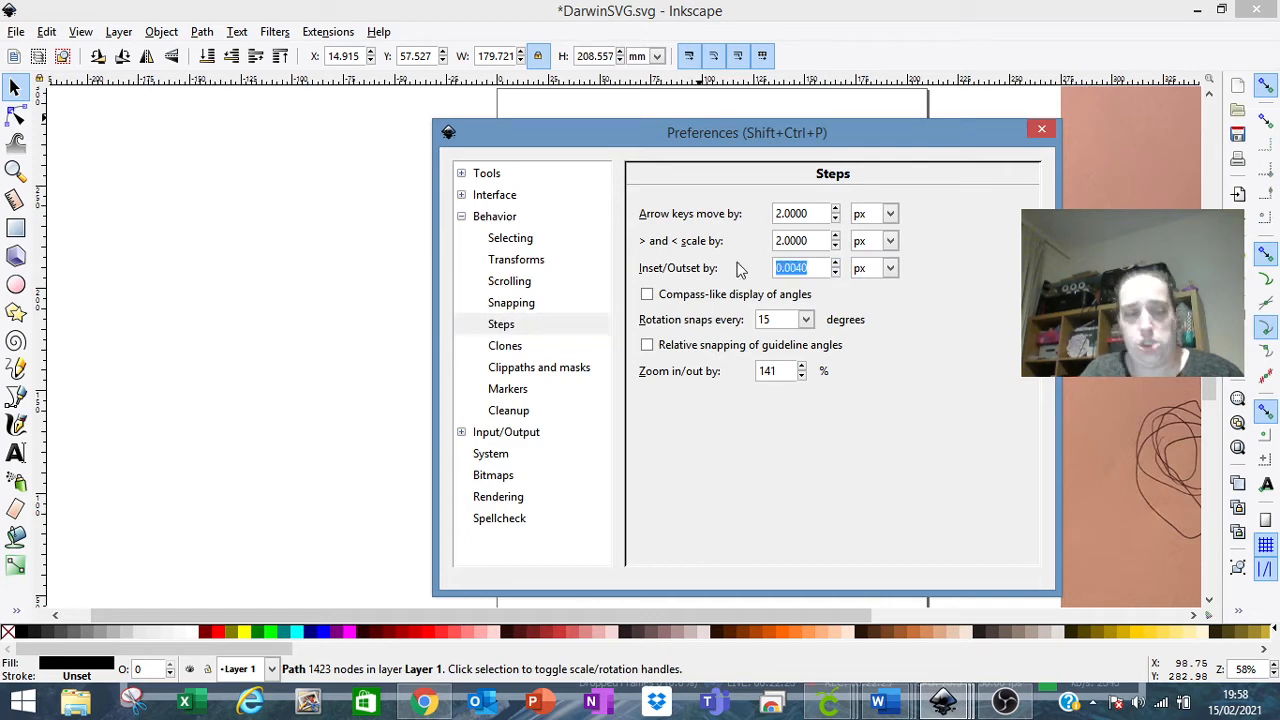
{"action": "type", "text": "2"}
{"action": "key", "text": "BackSpace"}
{"action": "key", "text": "BackSpace"}
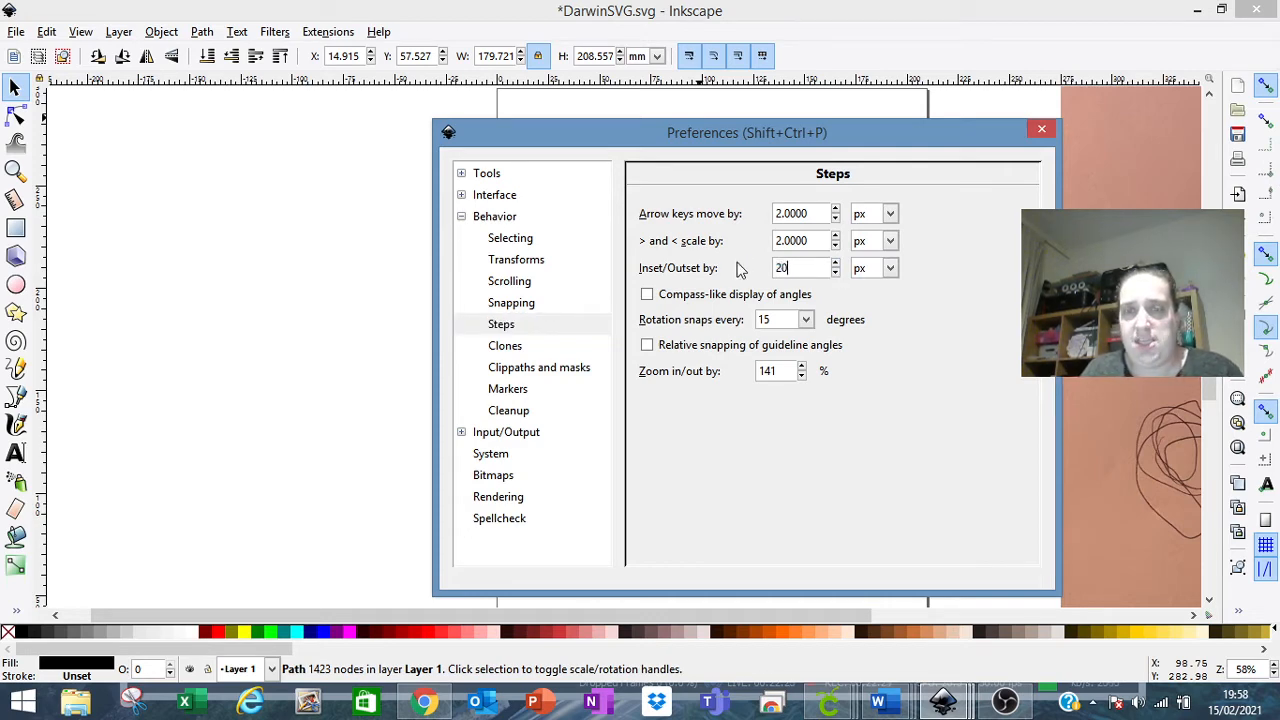
{"action": "type", "text": ".000"}
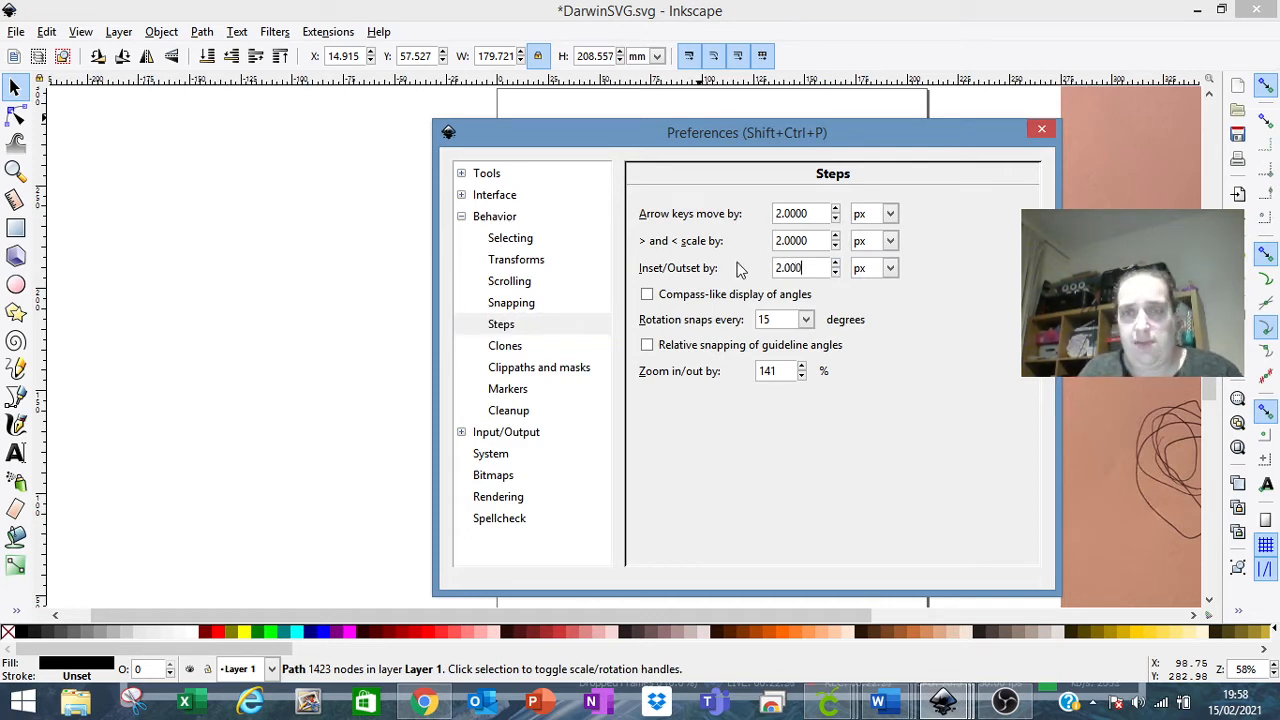
{"action": "type", "text": "0"}
{"action": "left_click_drag", "start_coordinate": [821, 137], "coordinate": [395, 215]}
{"action": "left_click", "coordinate": [613, 203]}
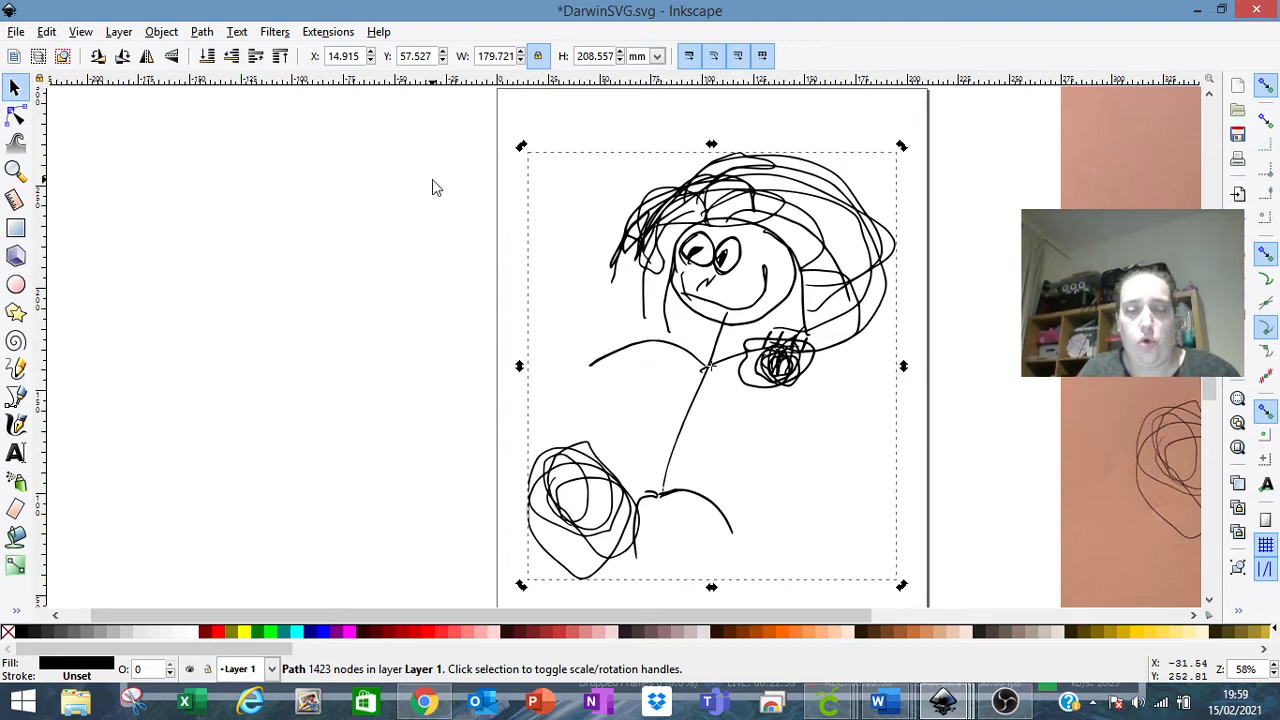
Step: Try Outset on the traced drawing's path with the current step size, and undo it
{"action": "key", "text": "ctrl+parenright"}
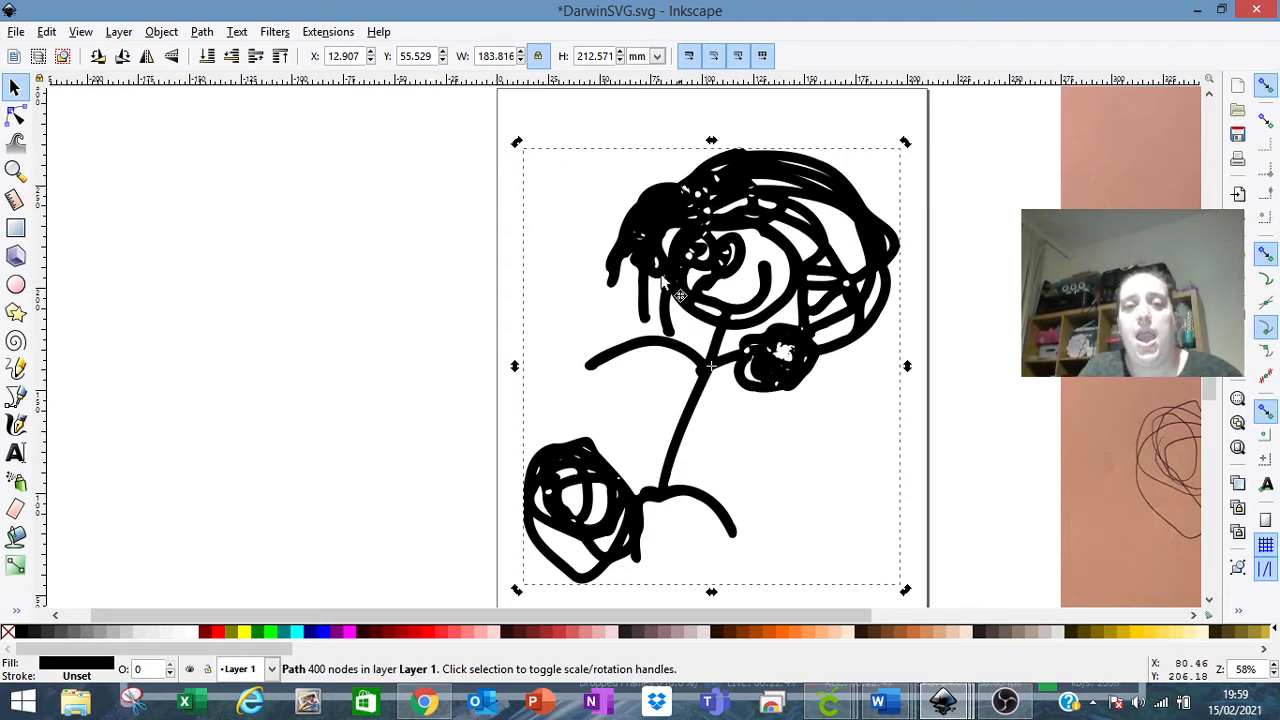
{"action": "left_click", "coordinate": [47, 31]}
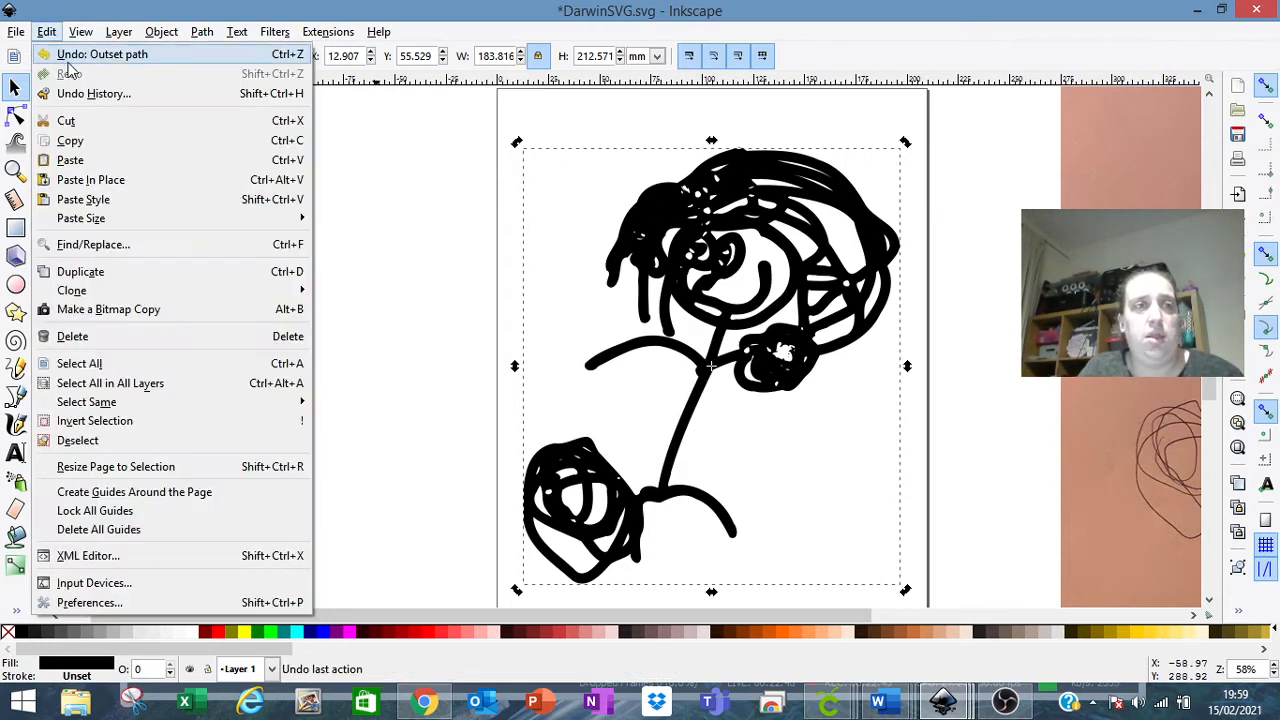
{"action": "left_click", "coordinate": [71, 54]}
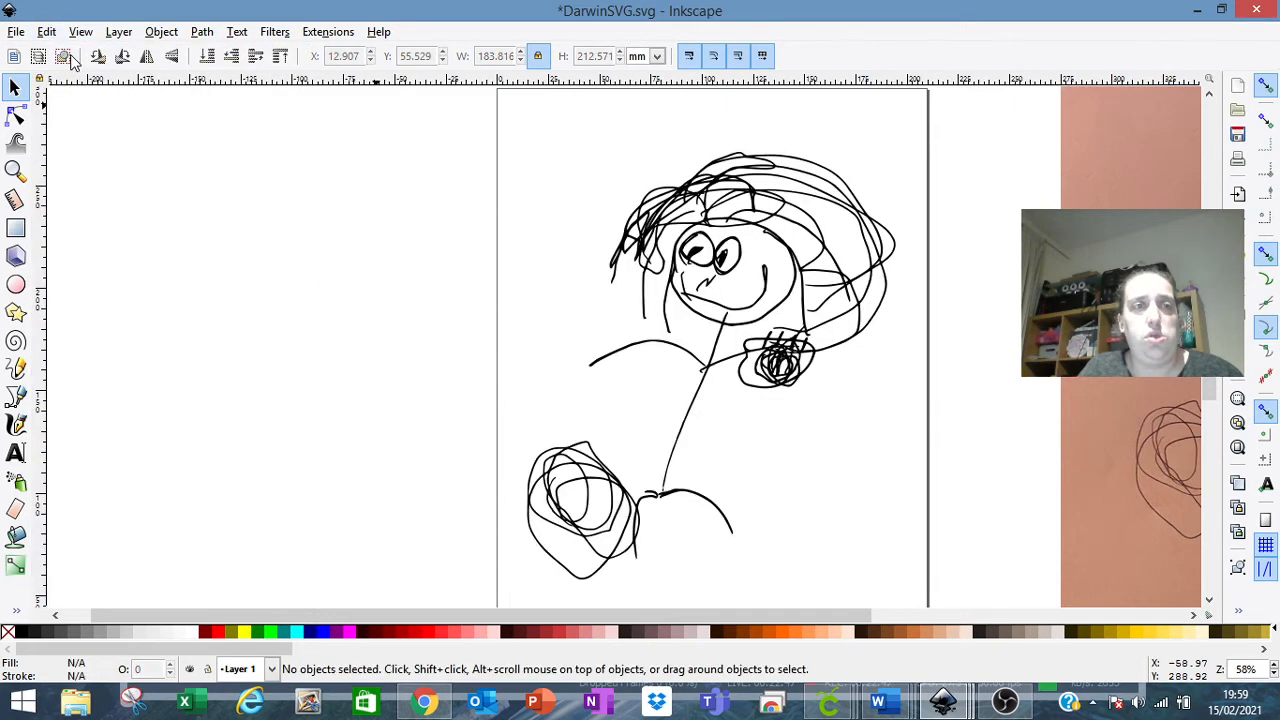
Step: Apply Outset to the traced drawing's path again and move it to about X 12.5, Y 67.5 mm
{"action": "left_click", "coordinate": [721, 243]}
{"action": "left_click", "coordinate": [202, 31]}
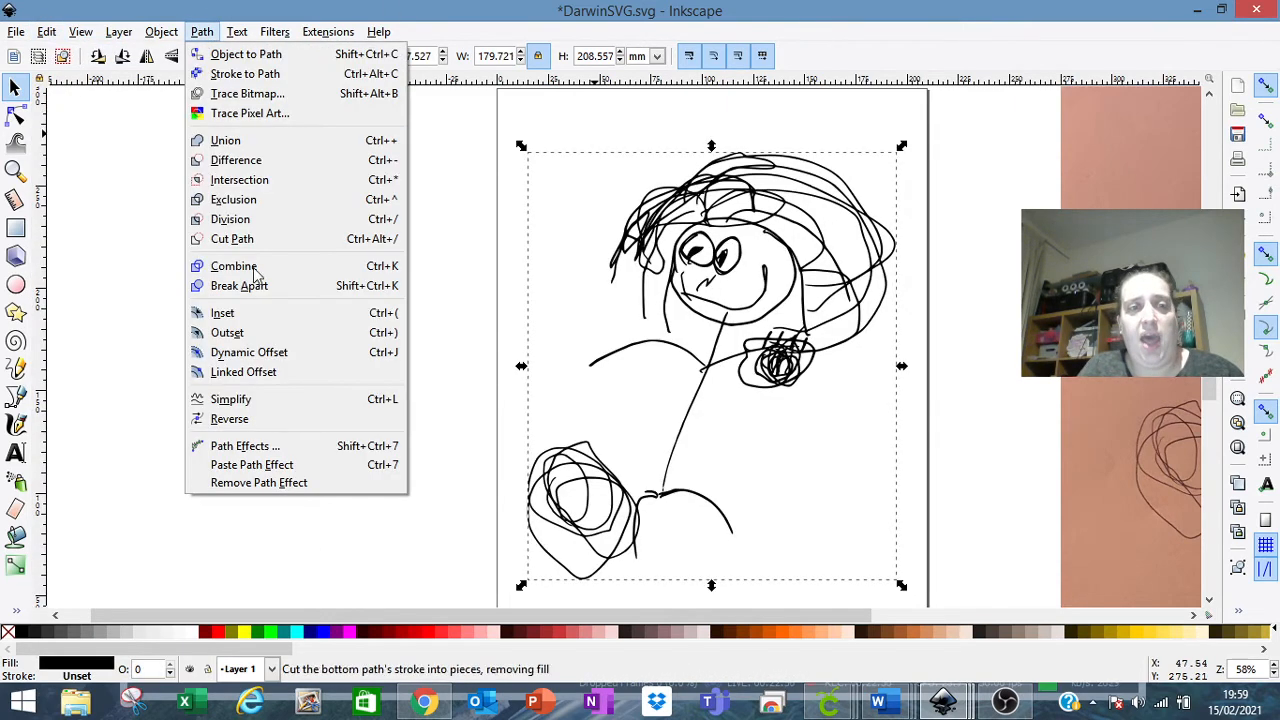
{"action": "left_click", "coordinate": [273, 335]}
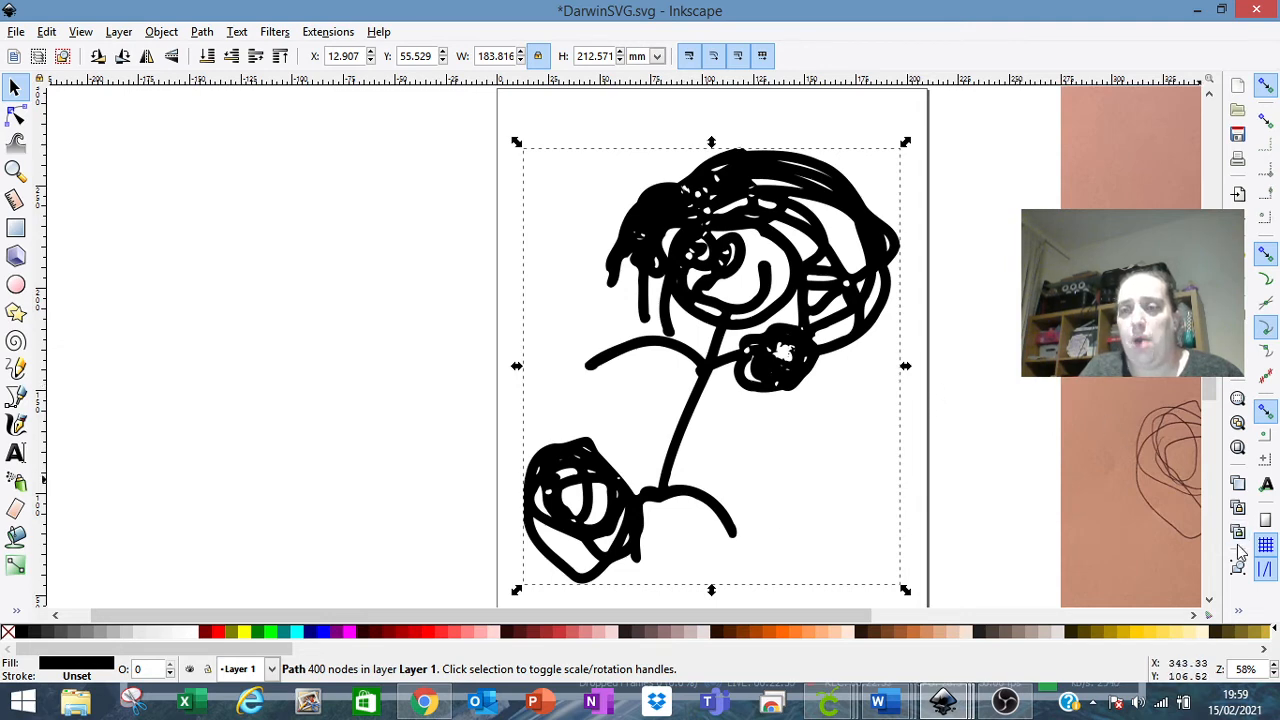
{"action": "left_click", "coordinate": [1274, 672]}
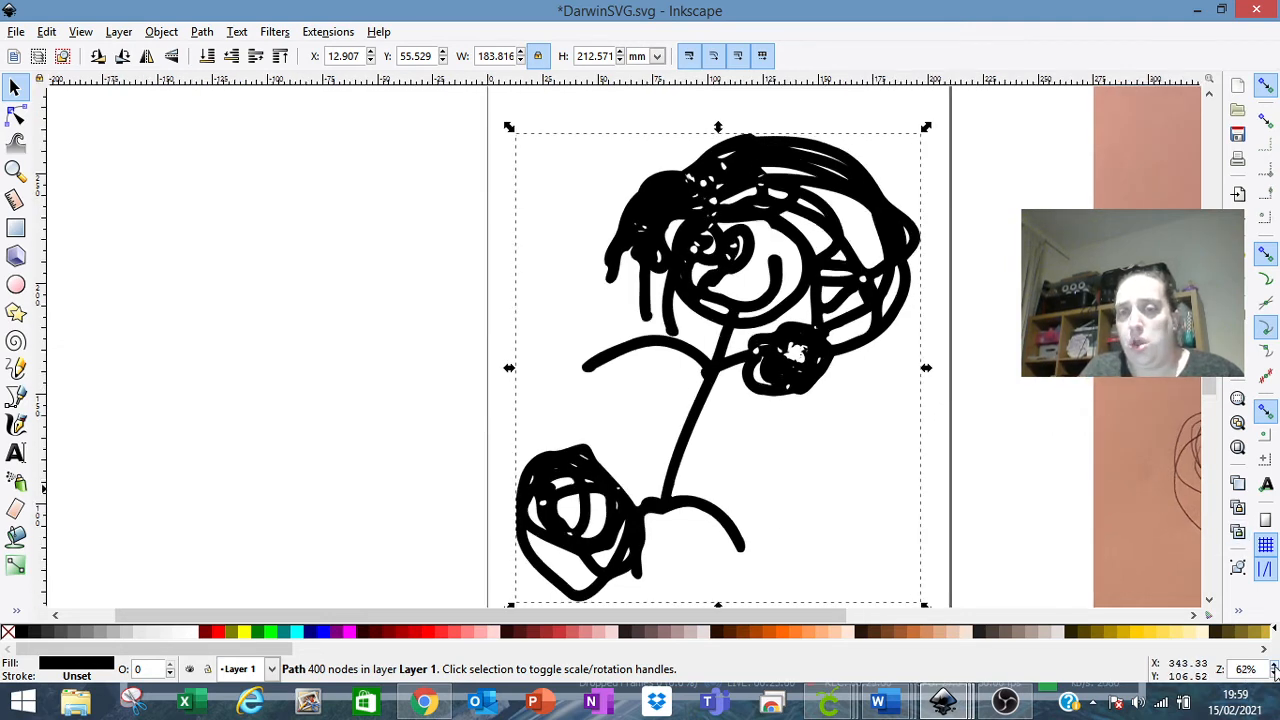
{"action": "left_click_drag", "start_coordinate": [1209, 322], "coordinate": [1209, 315]}
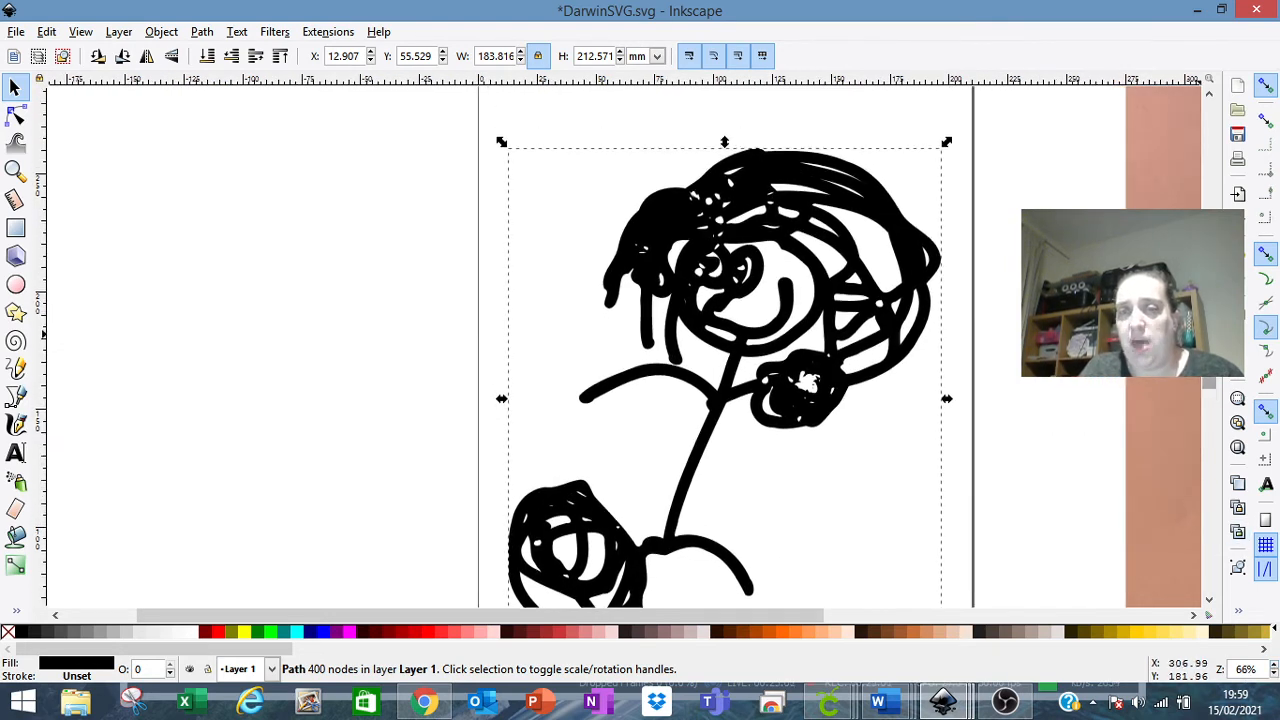
{"action": "mouse_move", "coordinate": [779, 226]}
{"action": "left_mouse_down"}
{"action": "mouse_move", "coordinate": [779, 203]}
{"action": "mouse_move", "coordinate": [796, 212]}
{"action": "left_mouse_up"}
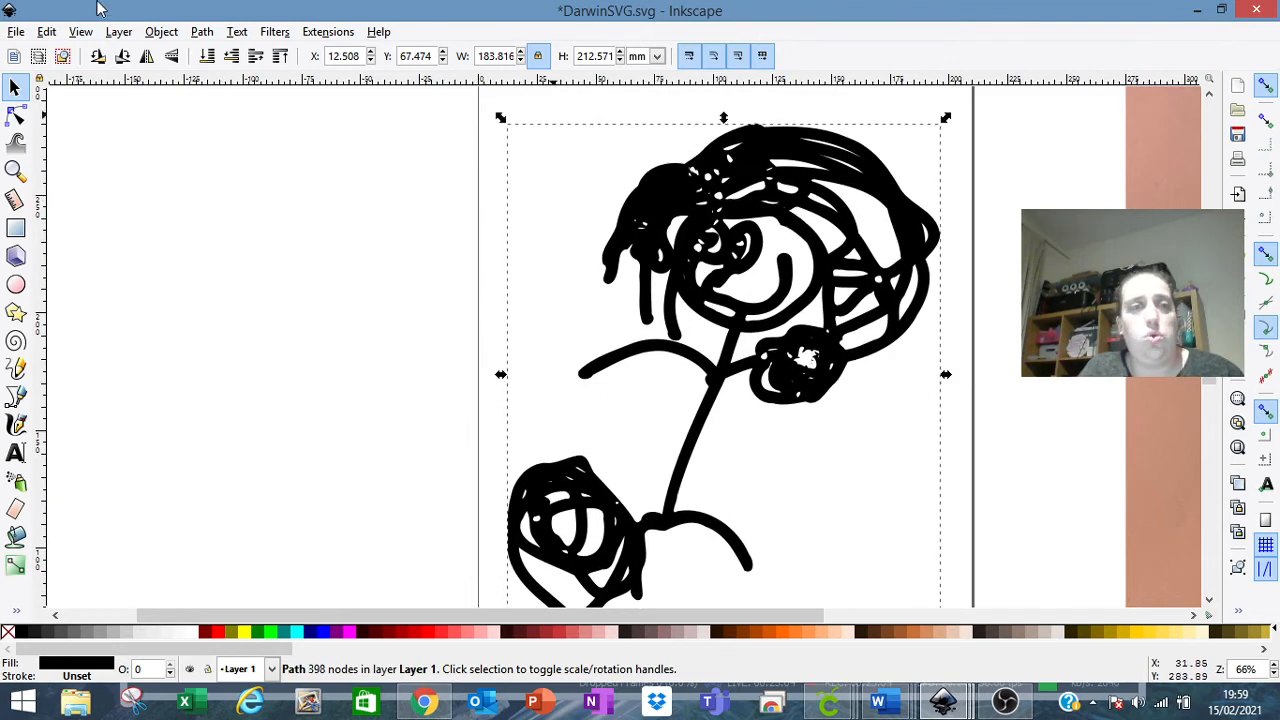
Step: Undo the drawing's last move and the Outset on its path
{"action": "left_click", "coordinate": [46, 31]}
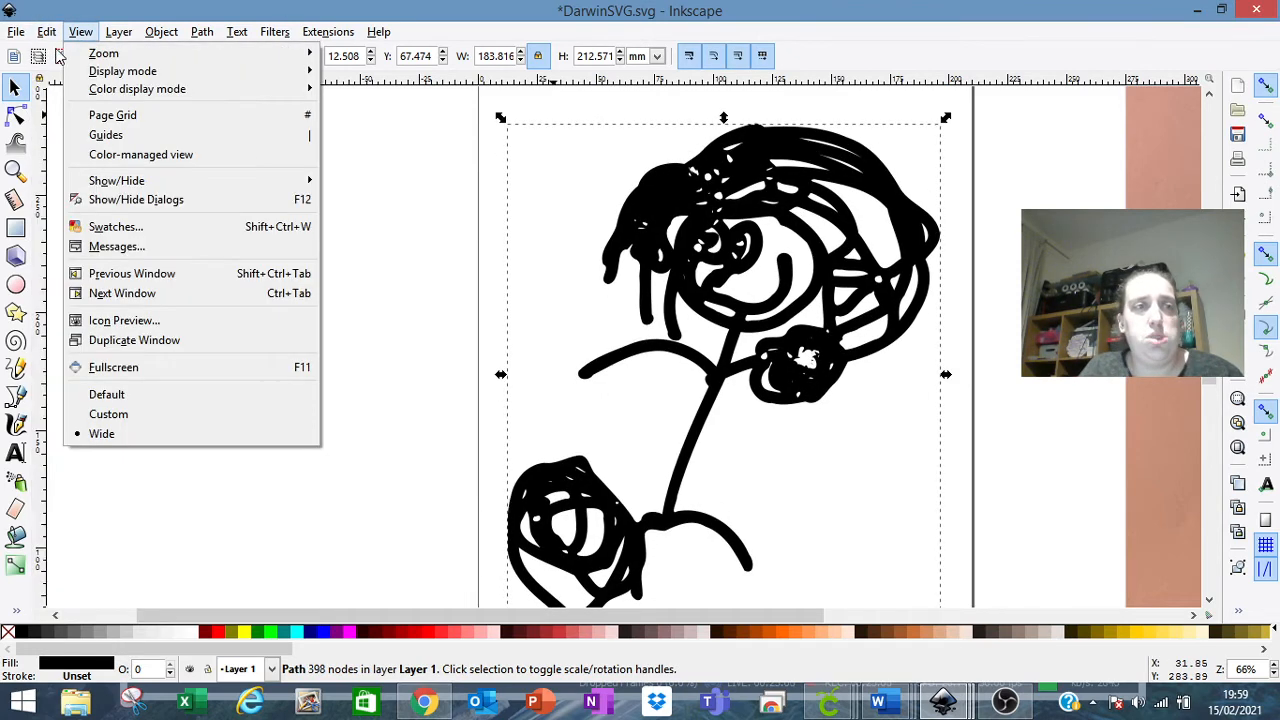
{"action": "left_click", "coordinate": [46, 31]}
{"action": "left_click", "coordinate": [46, 31]}
{"action": "left_click", "coordinate": [60, 54]}
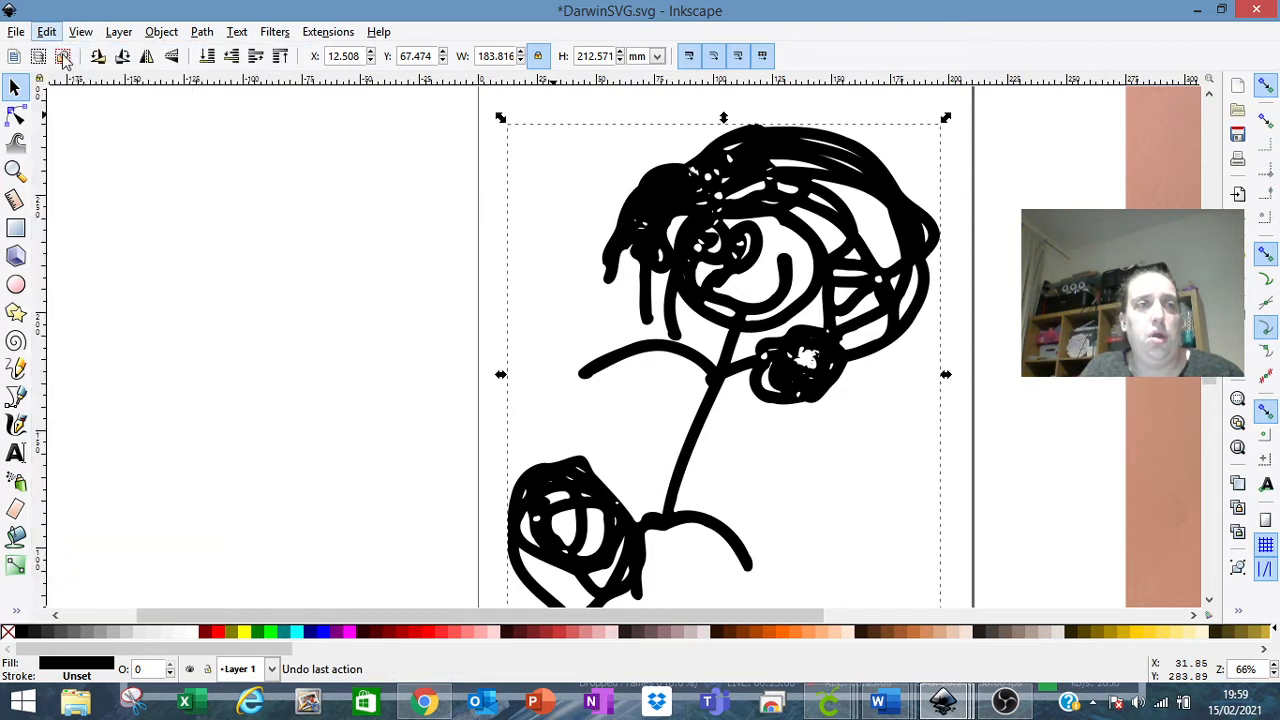
{"action": "left_click", "coordinate": [46, 31]}
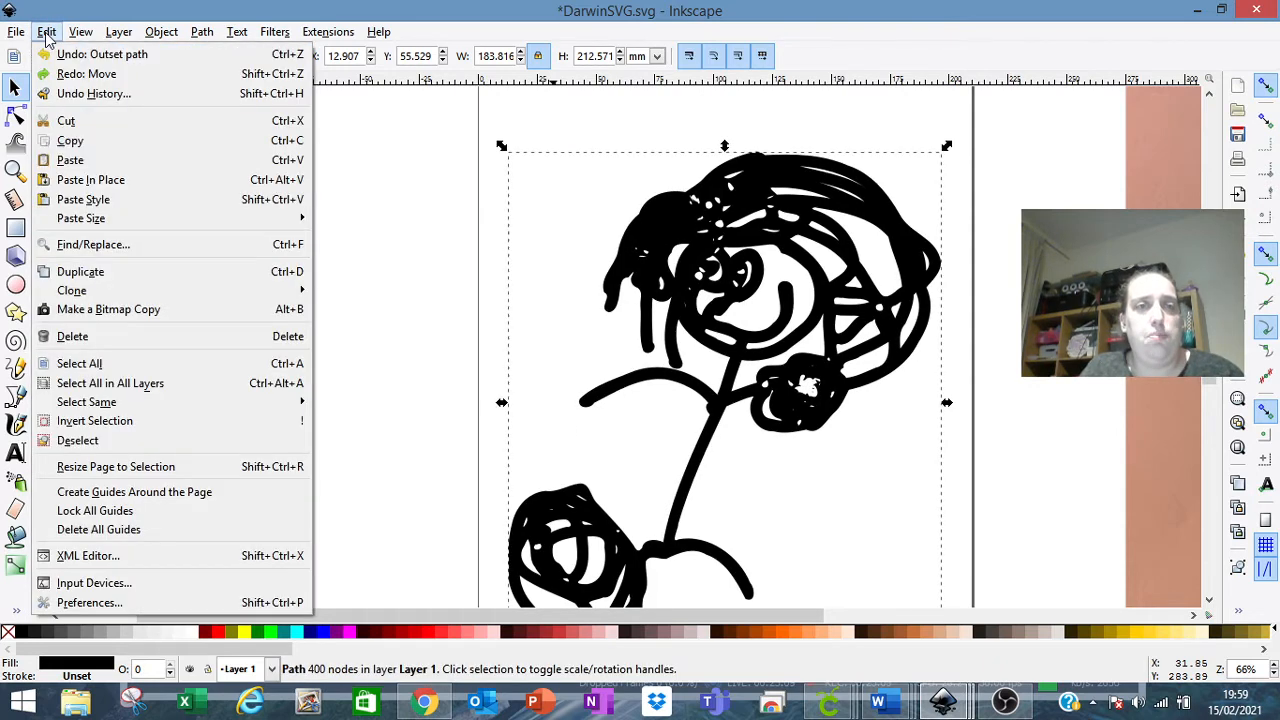
{"action": "left_click", "coordinate": [90, 56]}
Step: Set the Inset/Outset step to 0.004 px in the Steps preferences and close them
{"action": "left_click", "coordinate": [46, 31]}
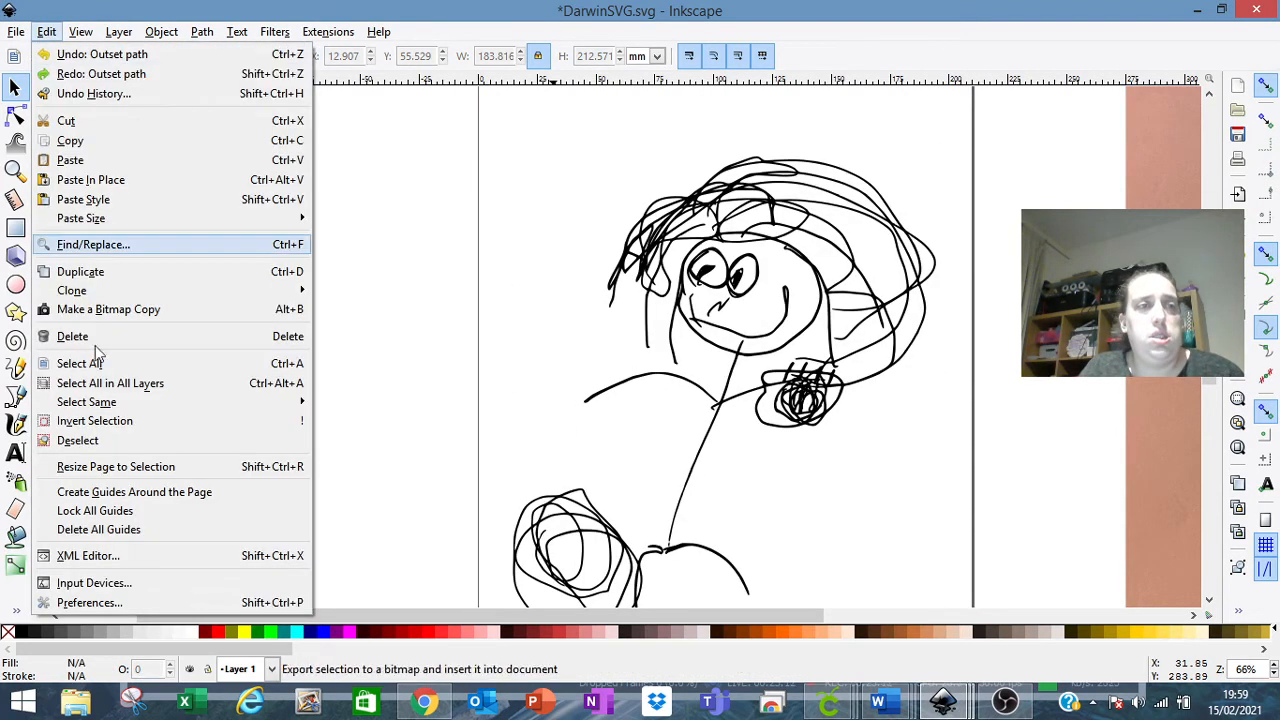
{"action": "left_click", "coordinate": [116, 602]}
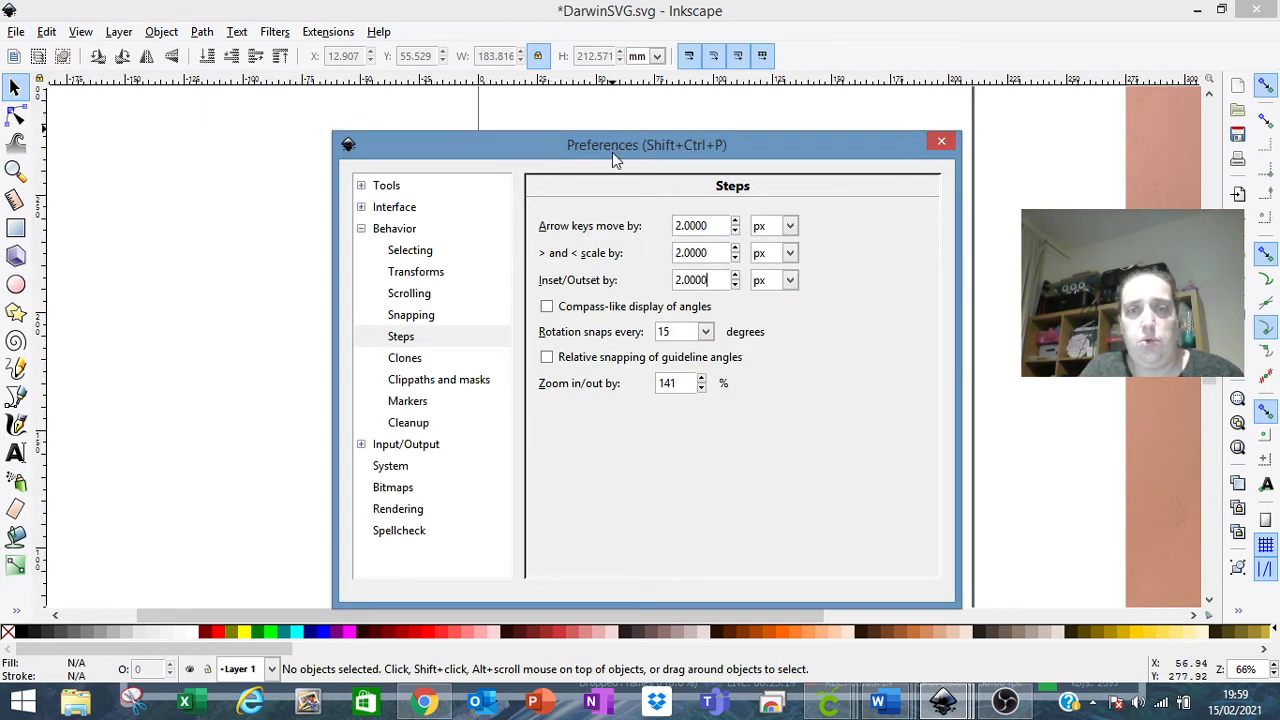
{"action": "left_click_drag", "start_coordinate": [612, 152], "coordinate": [511, 113]}
{"action": "left_click", "coordinate": [618, 241]}
{"action": "left_click_drag", "start_coordinate": [618, 241], "coordinate": [537, 238]}
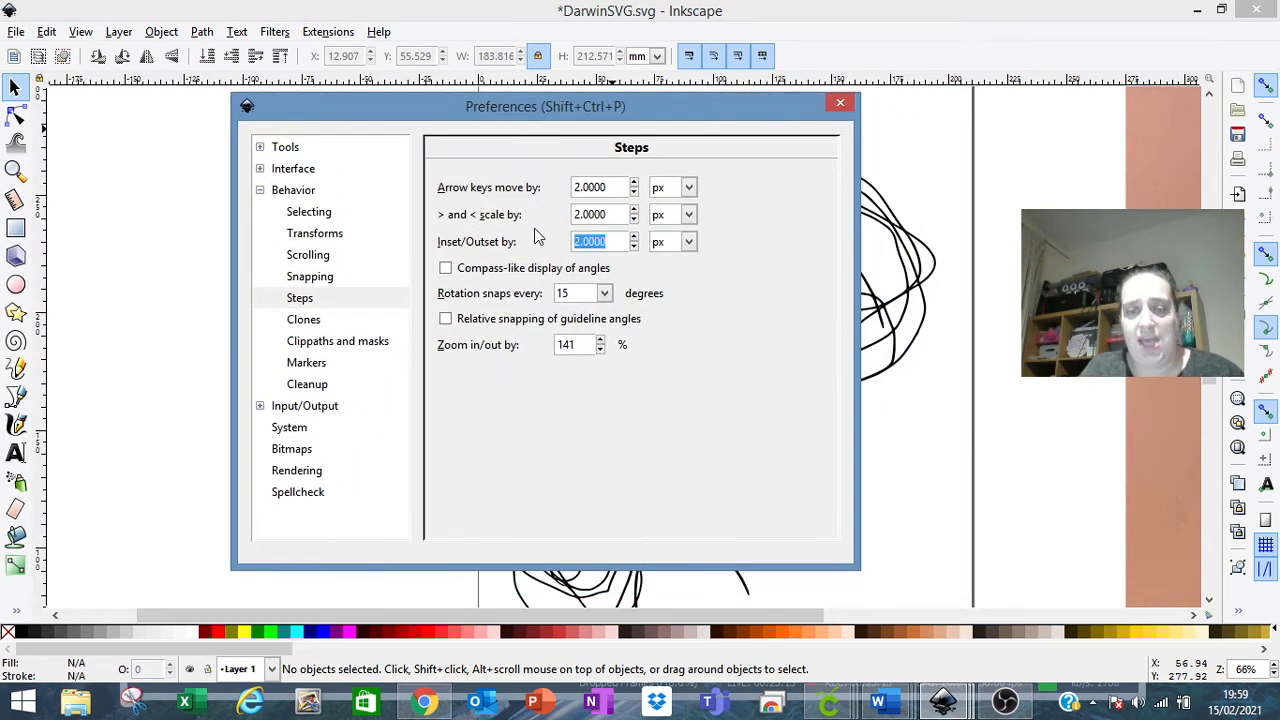
{"action": "type", "text": "0.004"}
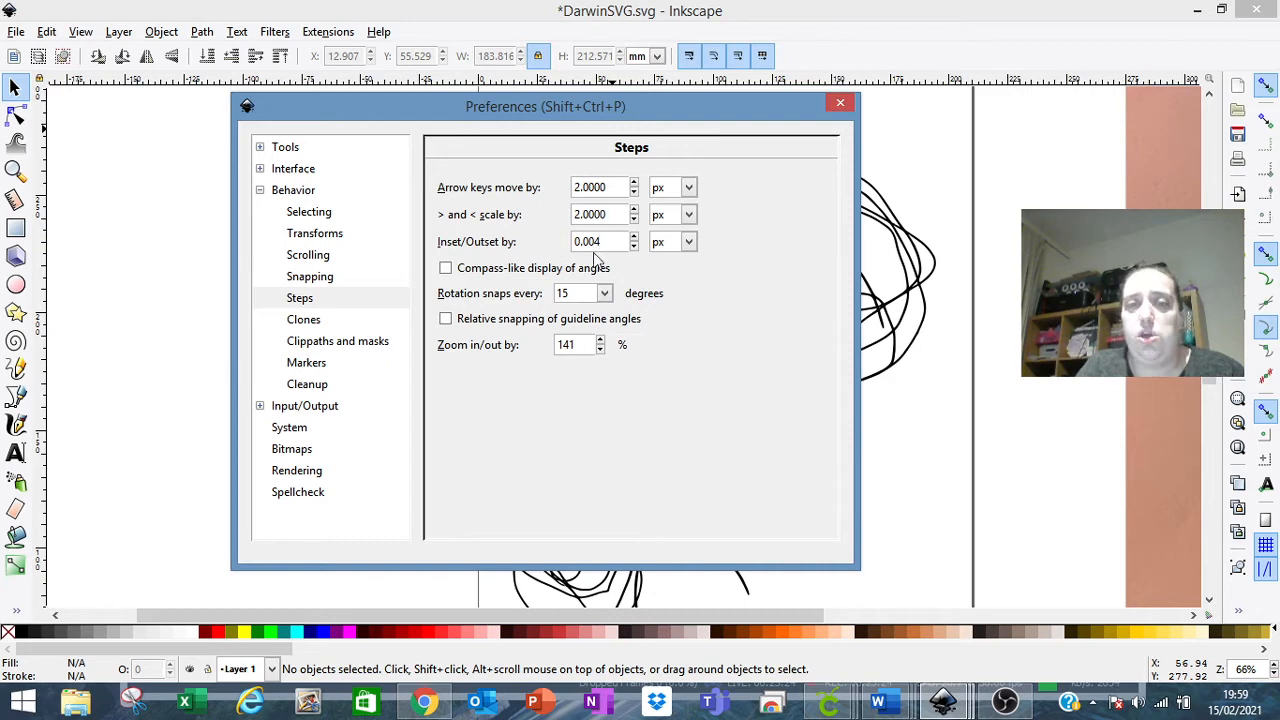
{"action": "left_click", "coordinate": [840, 104]}
Step: Move the traced drawing to about X 14.4, Y 67.8 mm and thicken its lines slightly with Outset
{"action": "left_click", "coordinate": [730, 228]}
{"action": "scroll", "coordinate": [740, 240], "scroll_direction": "down", "scroll_amount": 1}
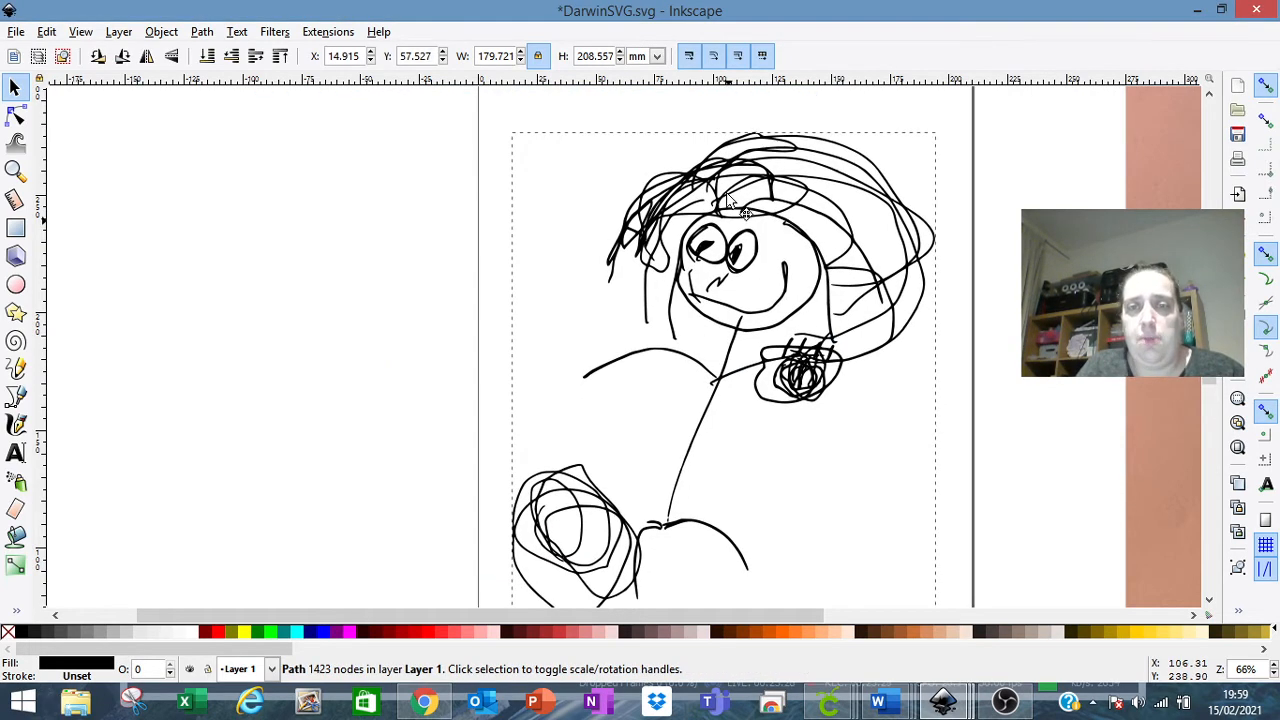
{"action": "left_click", "coordinate": [202, 32]}
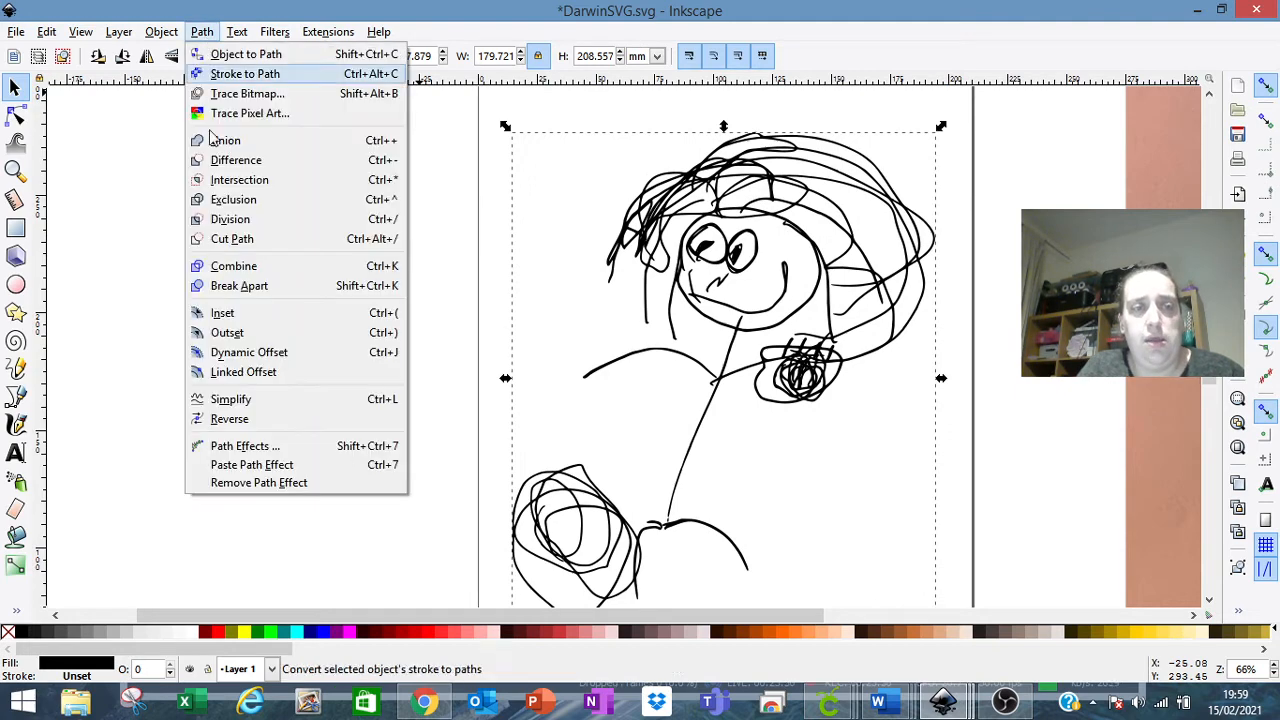
{"action": "left_click", "coordinate": [795, 303]}
{"action": "left_click", "coordinate": [1274, 666]}
{"action": "left_click_drag", "start_coordinate": [1274, 668], "coordinate": [1274, 668]}
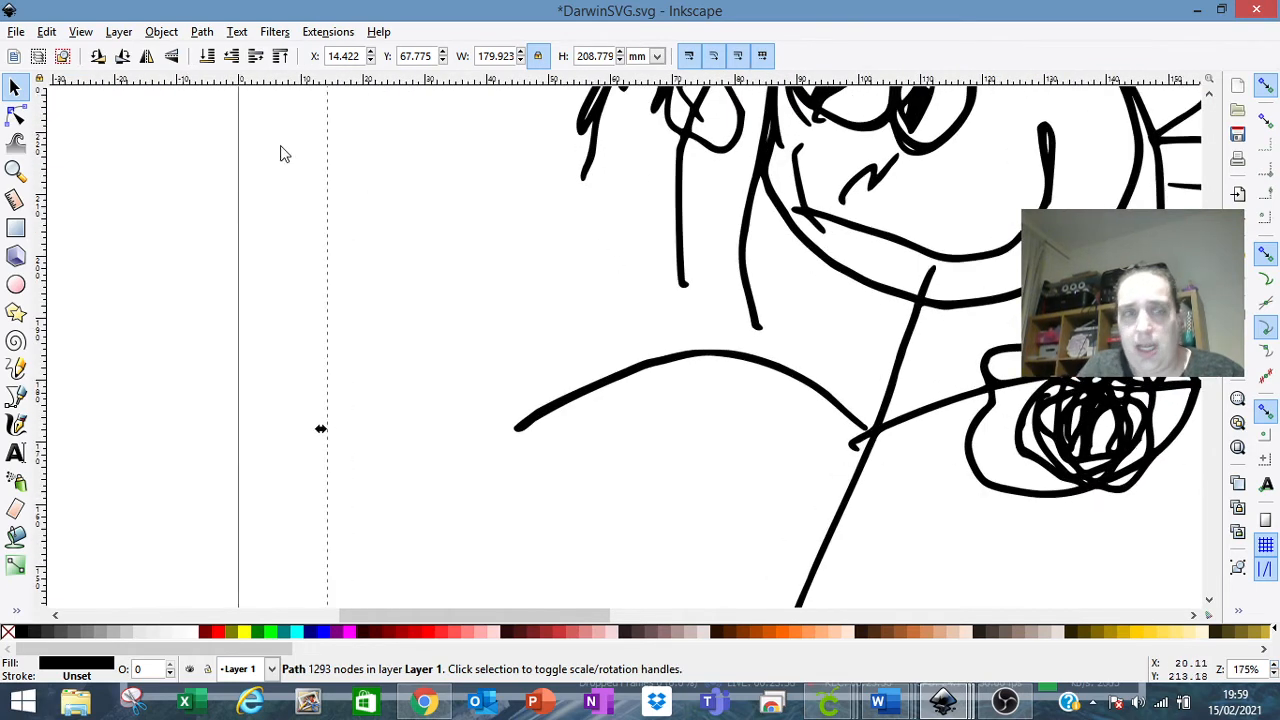
Step: Show the path's nodes with the node editing tool, apply Outset once more and deselect the drawing
{"action": "left_click", "coordinate": [15, 115]}
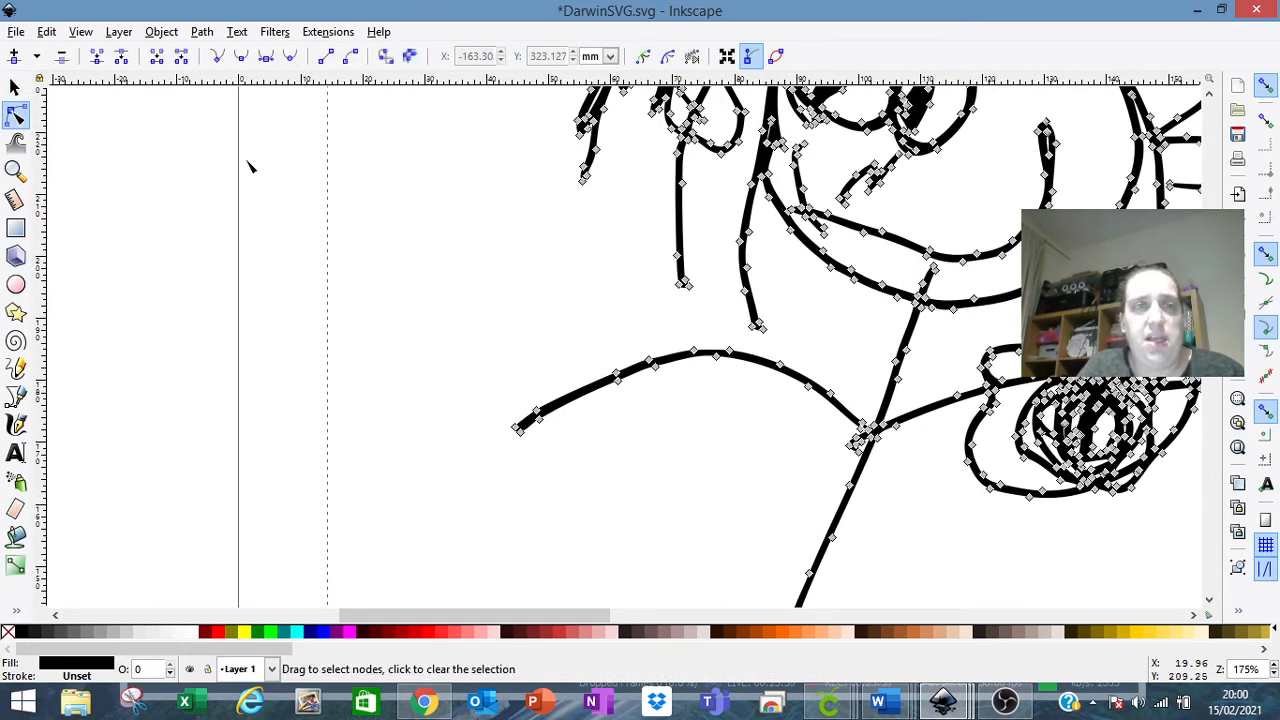
{"action": "left_click", "coordinate": [202, 32]}
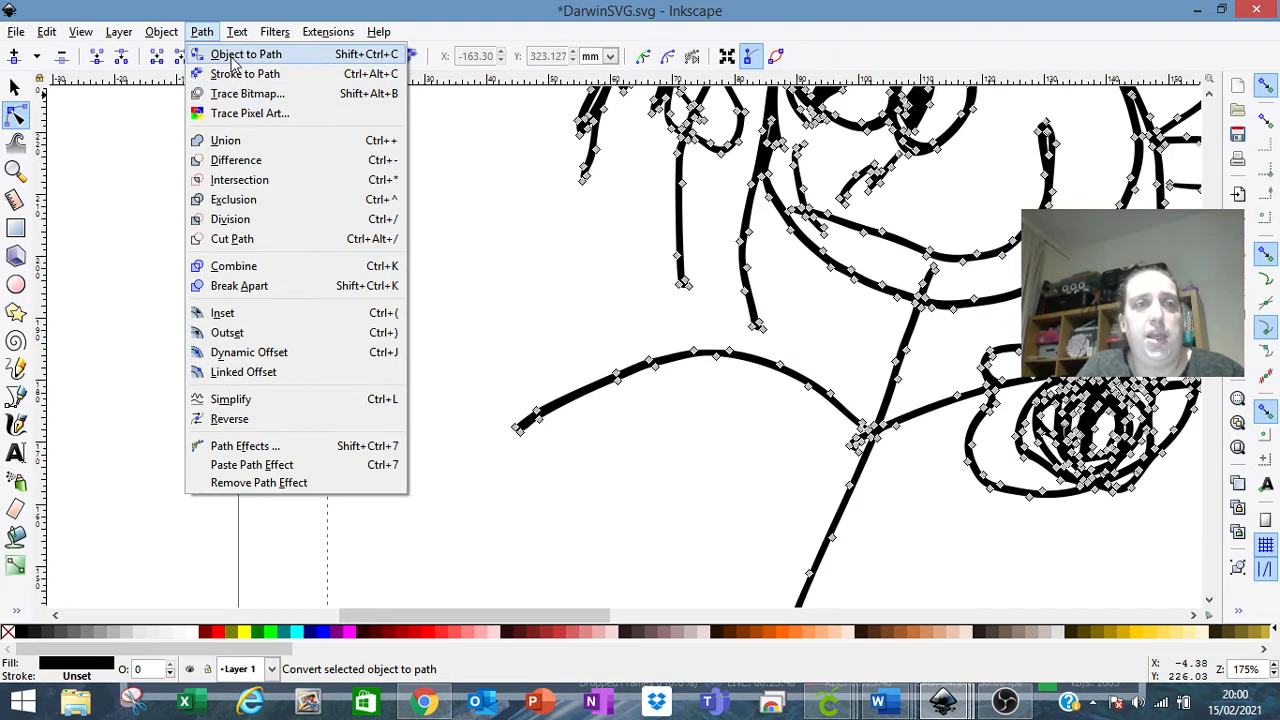
{"action": "left_click", "coordinate": [240, 340]}
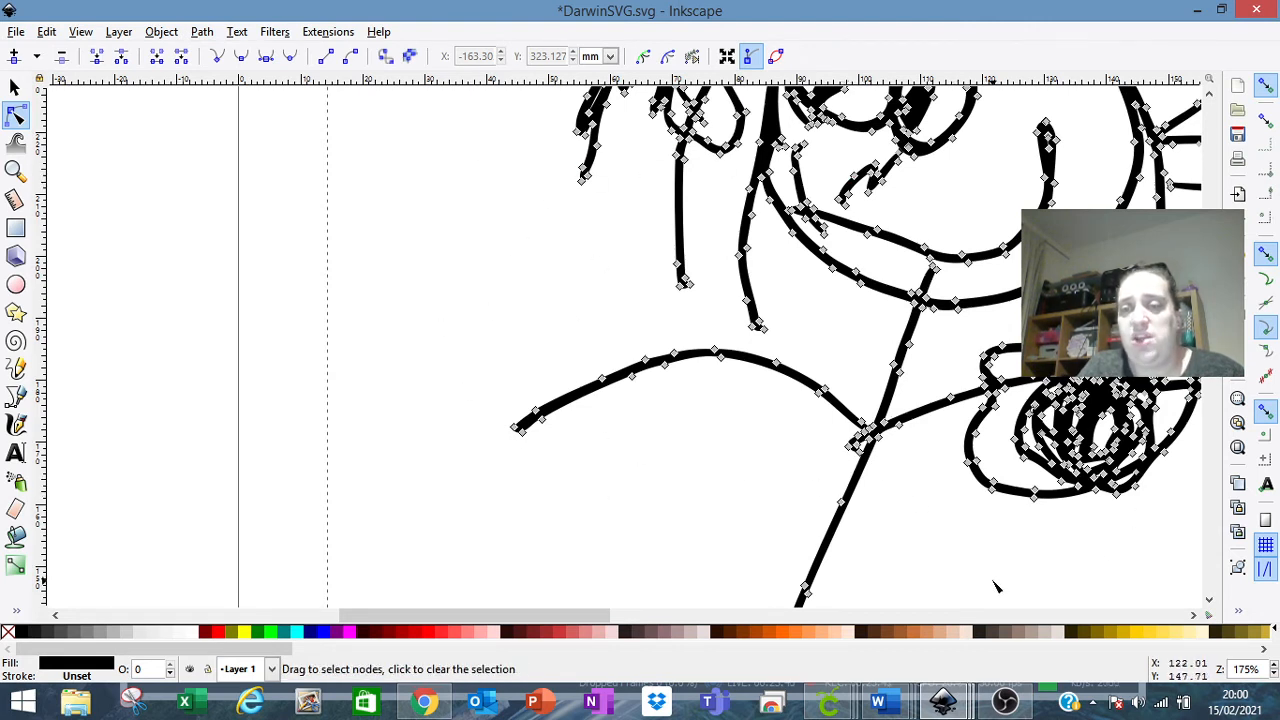
{"action": "left_click", "coordinate": [995, 587]}
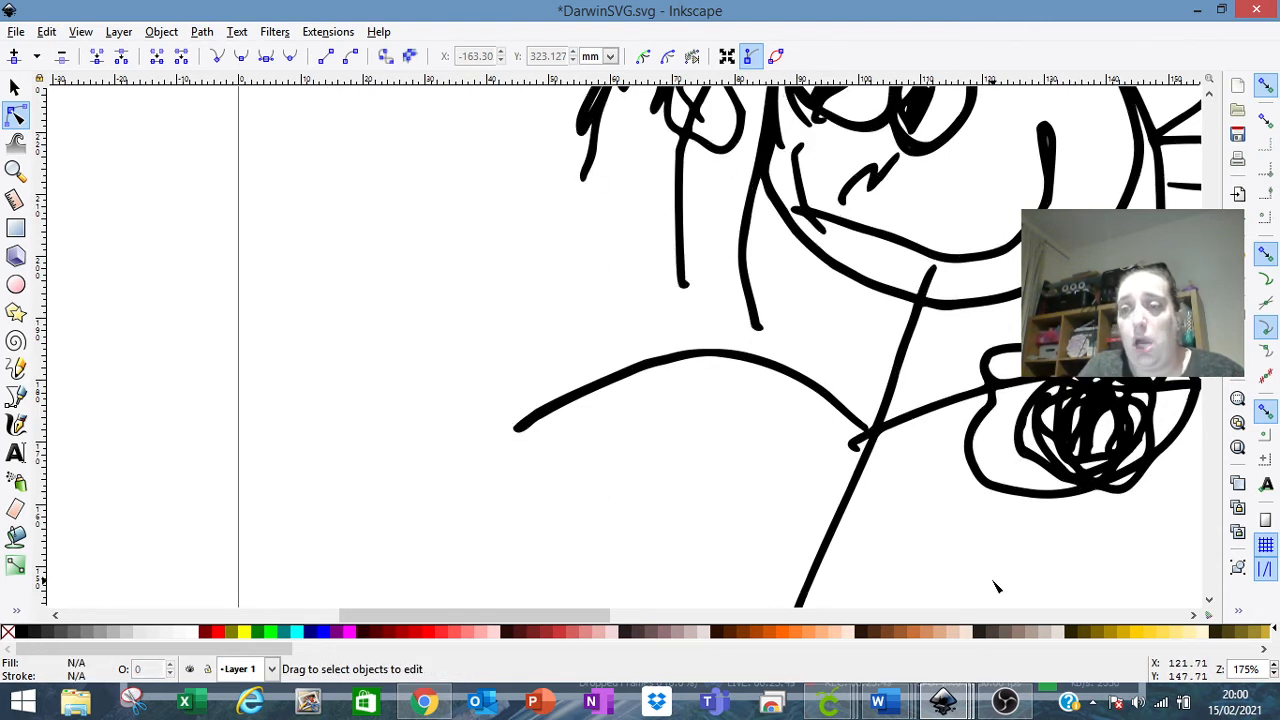
Step: Save the thickened drawing to the existing DarwinSVG.svg file
{"action": "left_click", "coordinate": [1274, 677]}
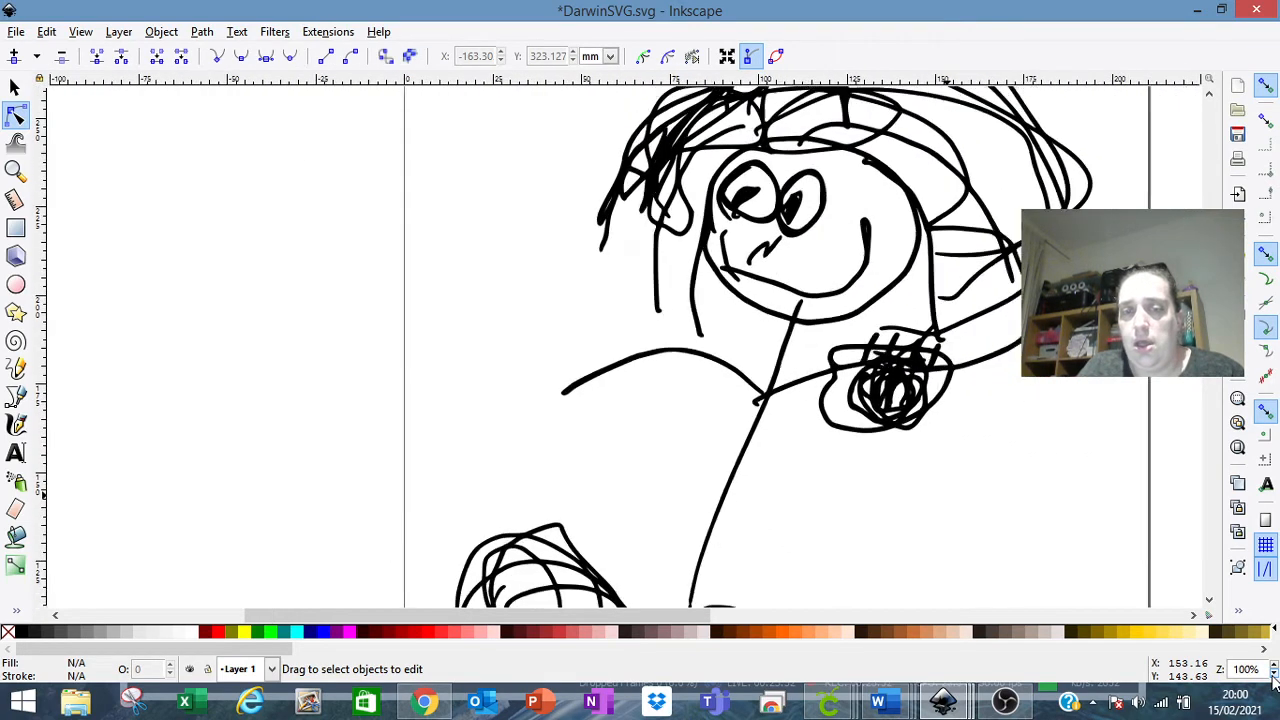
{"action": "left_click", "coordinate": [1274, 677]}
{"action": "scroll", "coordinate": [755, 350], "scroll_direction": "up", "scroll_amount": 2}
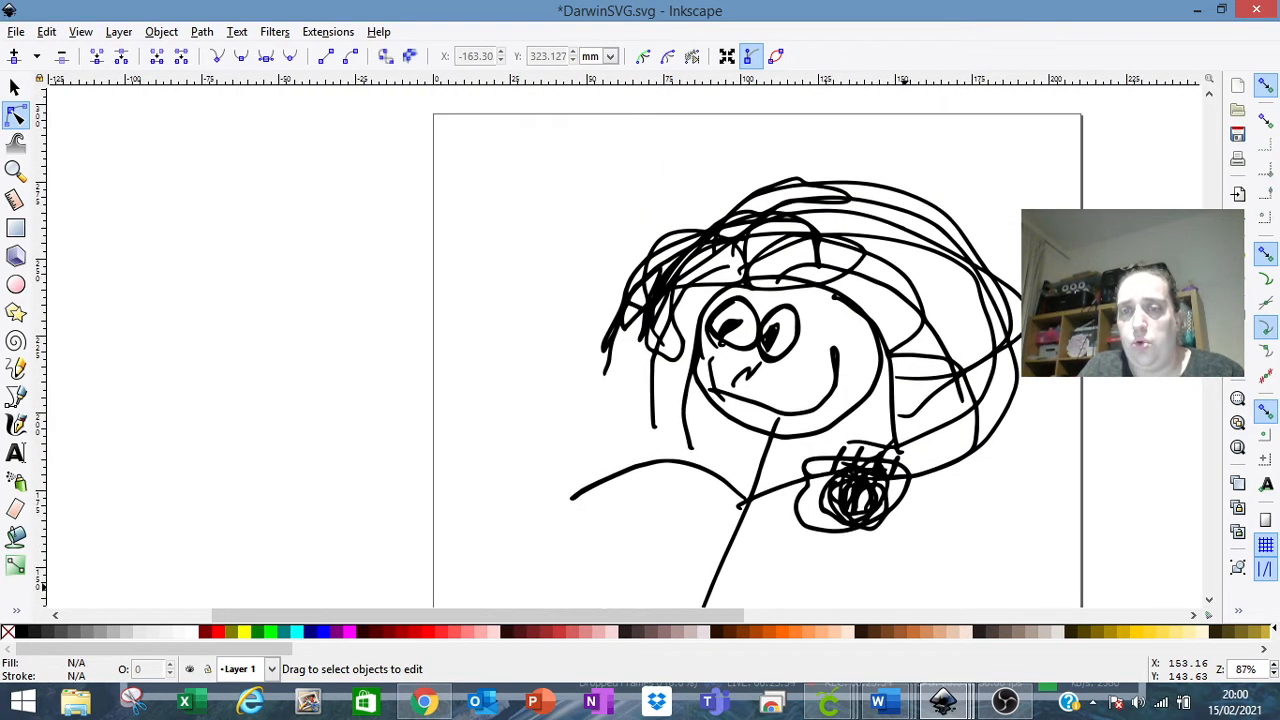
{"action": "left_click", "coordinate": [1274, 677]}
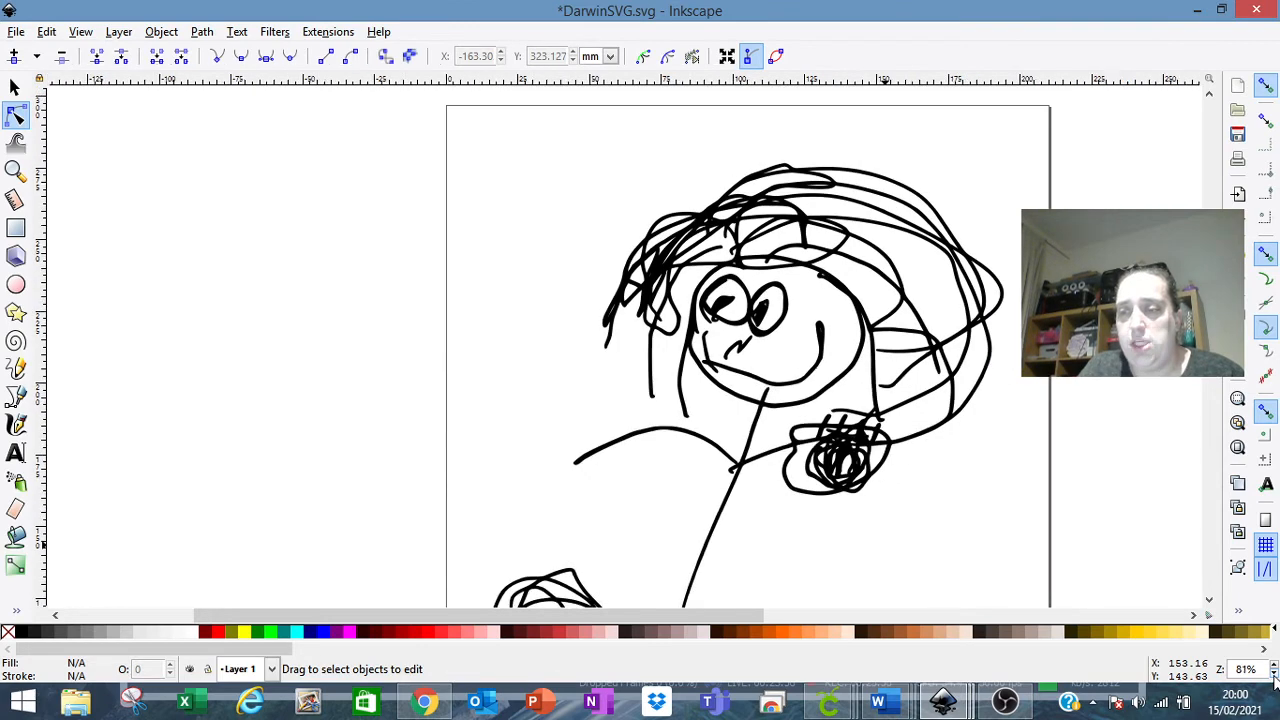
{"action": "left_click", "coordinate": [1274, 677]}
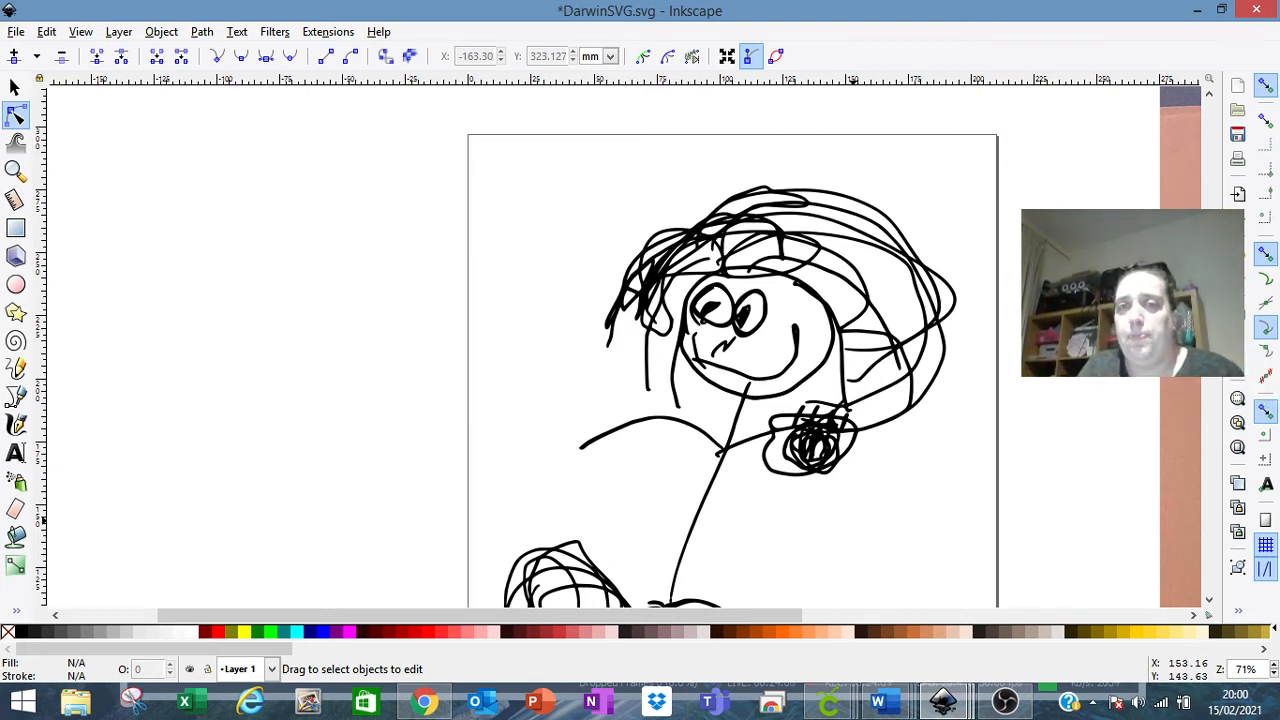
{"action": "scroll", "coordinate": [618, 350], "scroll_direction": "down", "scroll_amount": 3}
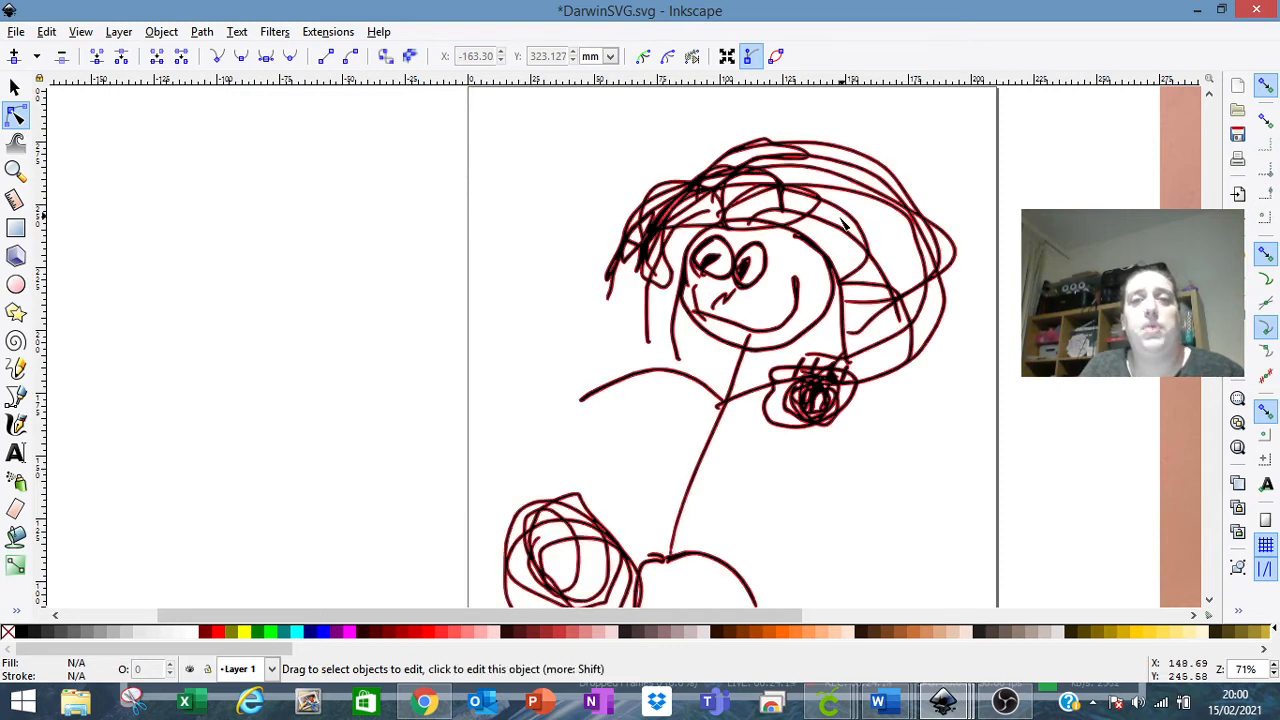
{"action": "left_click", "coordinate": [16, 31]}
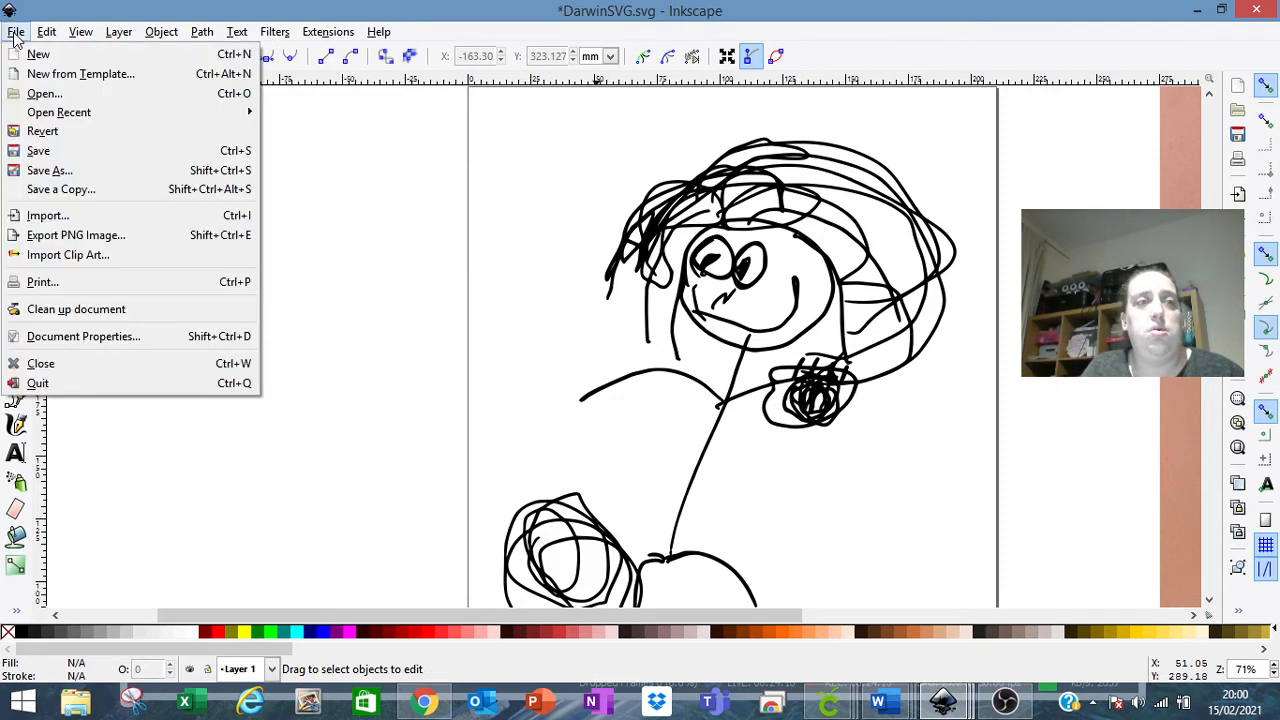
{"action": "left_click", "coordinate": [43, 147]}
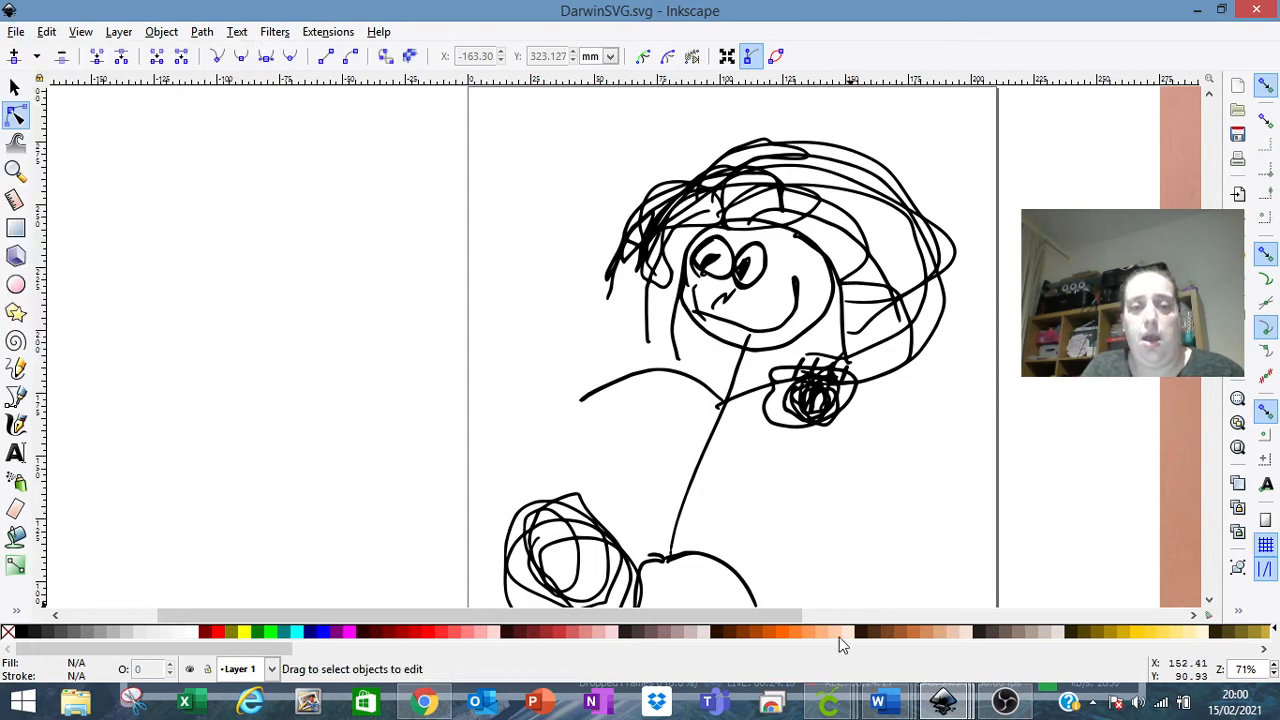
Step: Switch to Cricut Design Space and move the thinner drawing to about X 6.933, Y -0.003 and the thicker one to X 3.237, Y 0.31
{"action": "mouse_move", "coordinate": [815, 708]}
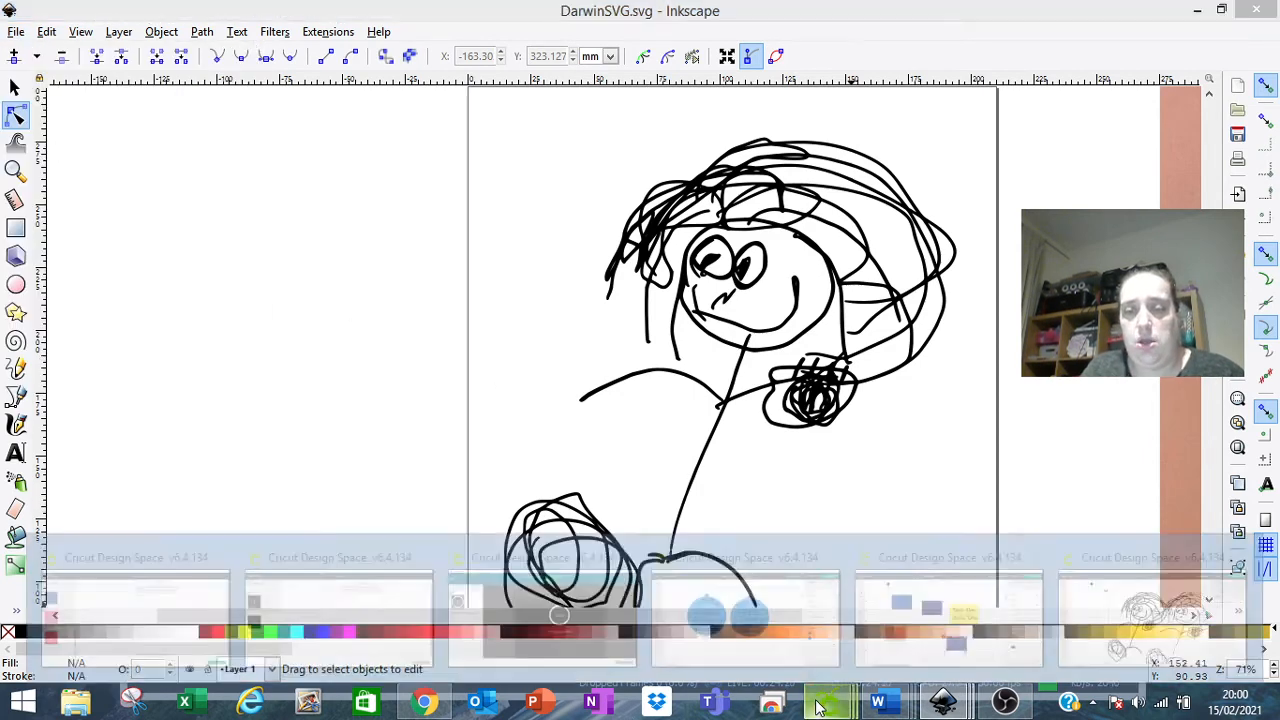
{"action": "left_click", "coordinate": [1150, 605]}
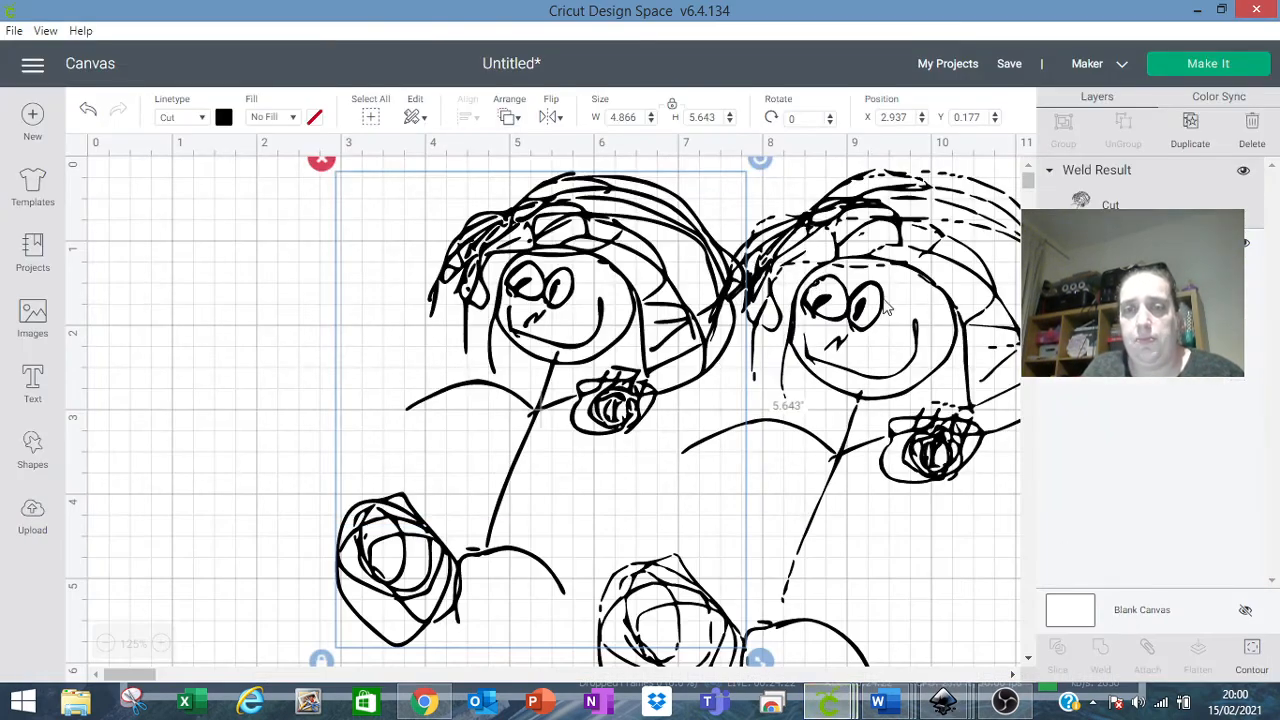
{"action": "left_click_drag", "start_coordinate": [859, 297], "coordinate": [937, 287]}
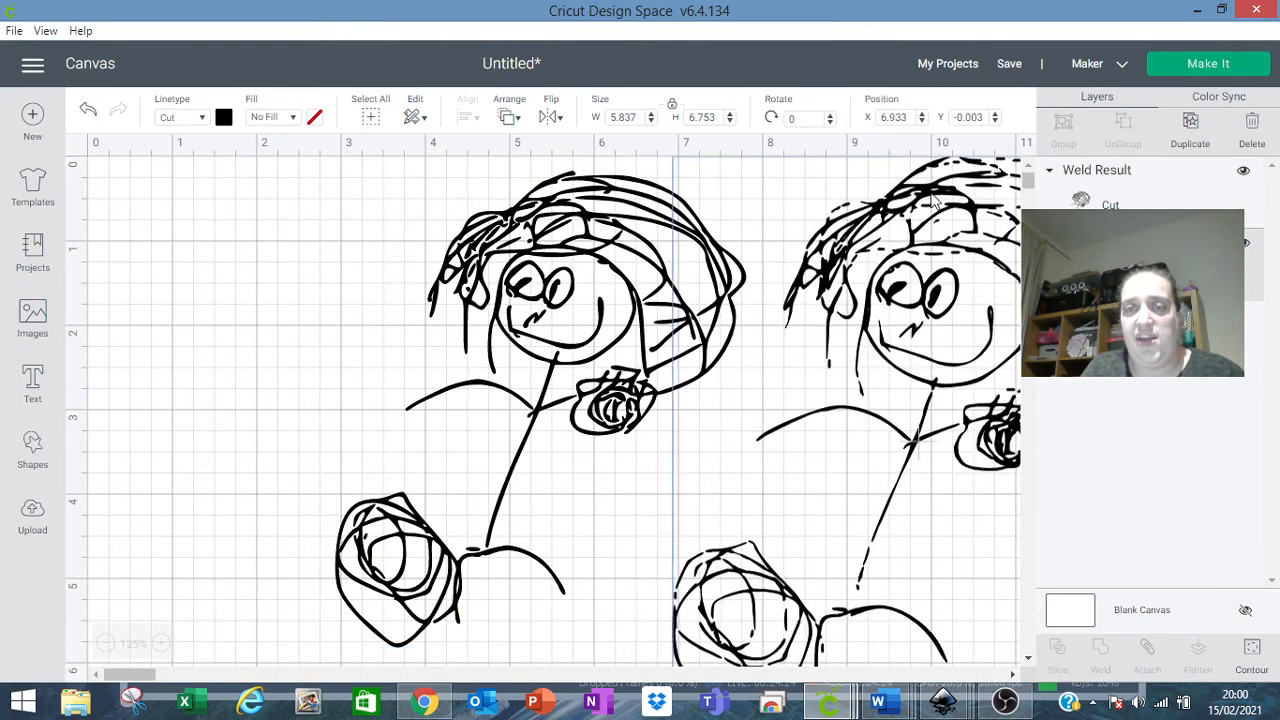
{"action": "left_click_drag", "start_coordinate": [565, 268], "coordinate": [591, 278]}
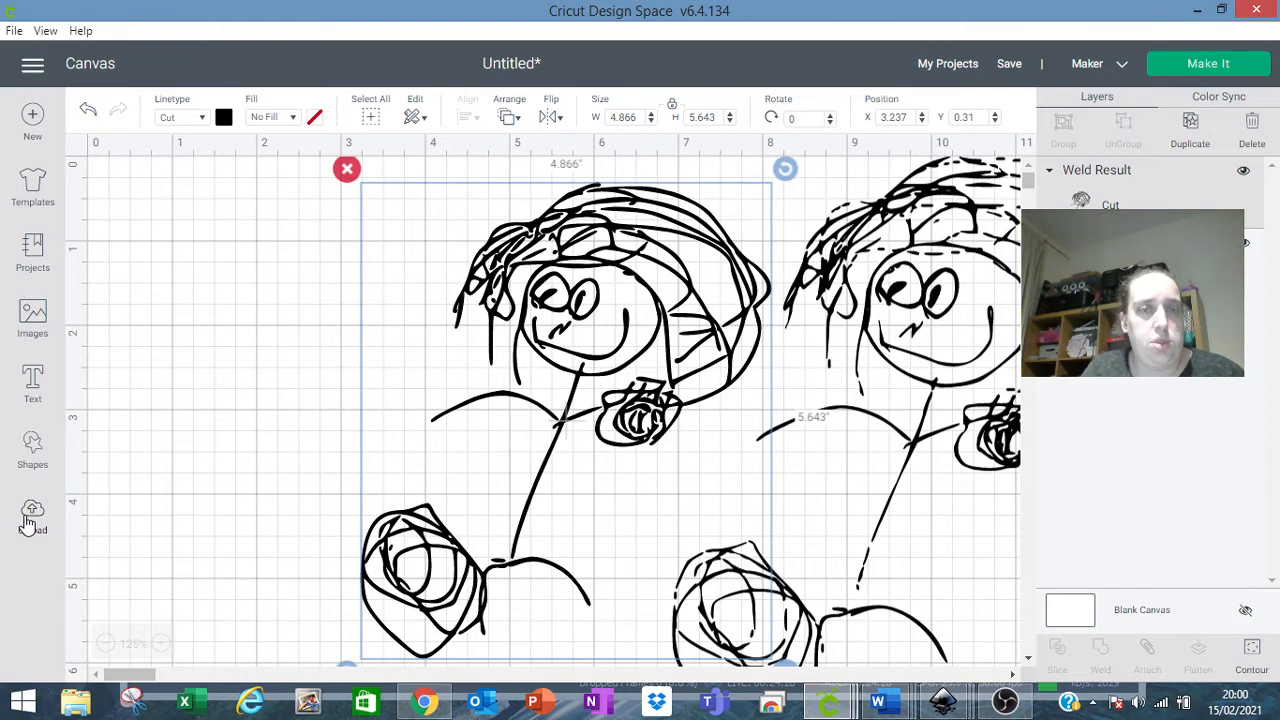
Step: Start a new image upload and choose DarwinSVG.svg from the Documents folder
{"action": "left_click", "coordinate": [31, 519]}
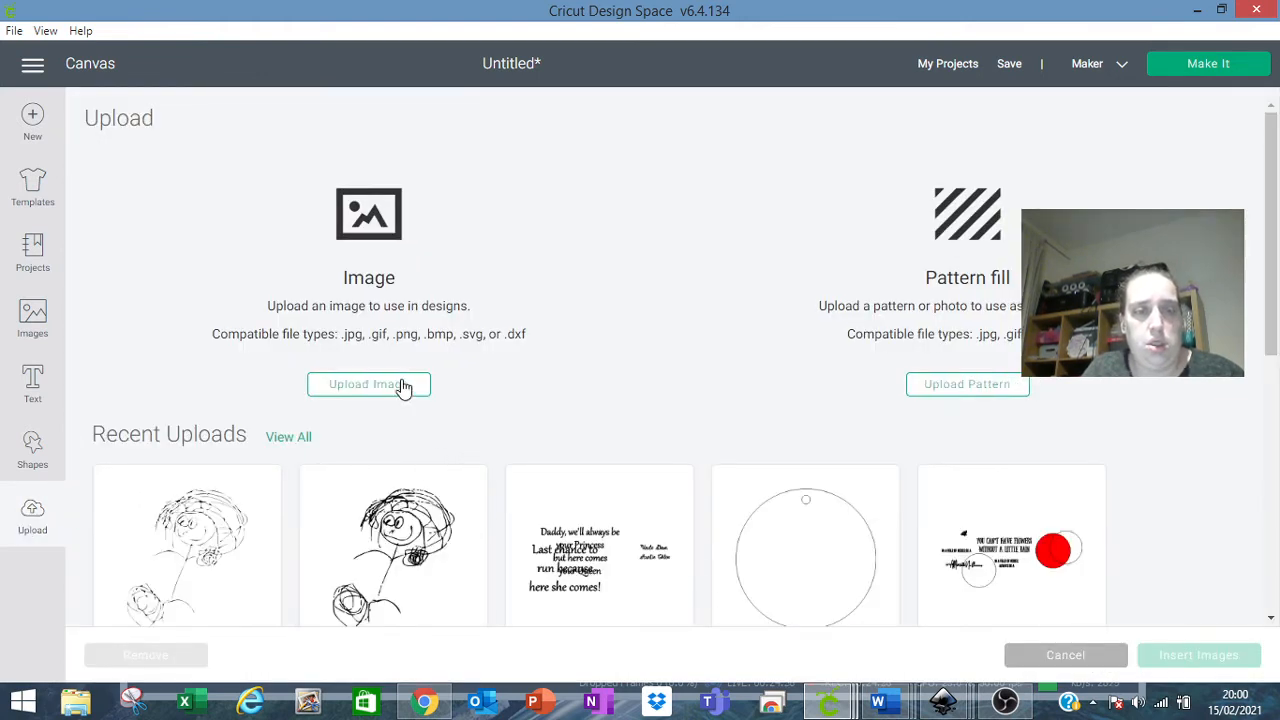
{"action": "left_click", "coordinate": [403, 386]}
{"action": "left_click", "coordinate": [697, 372]}
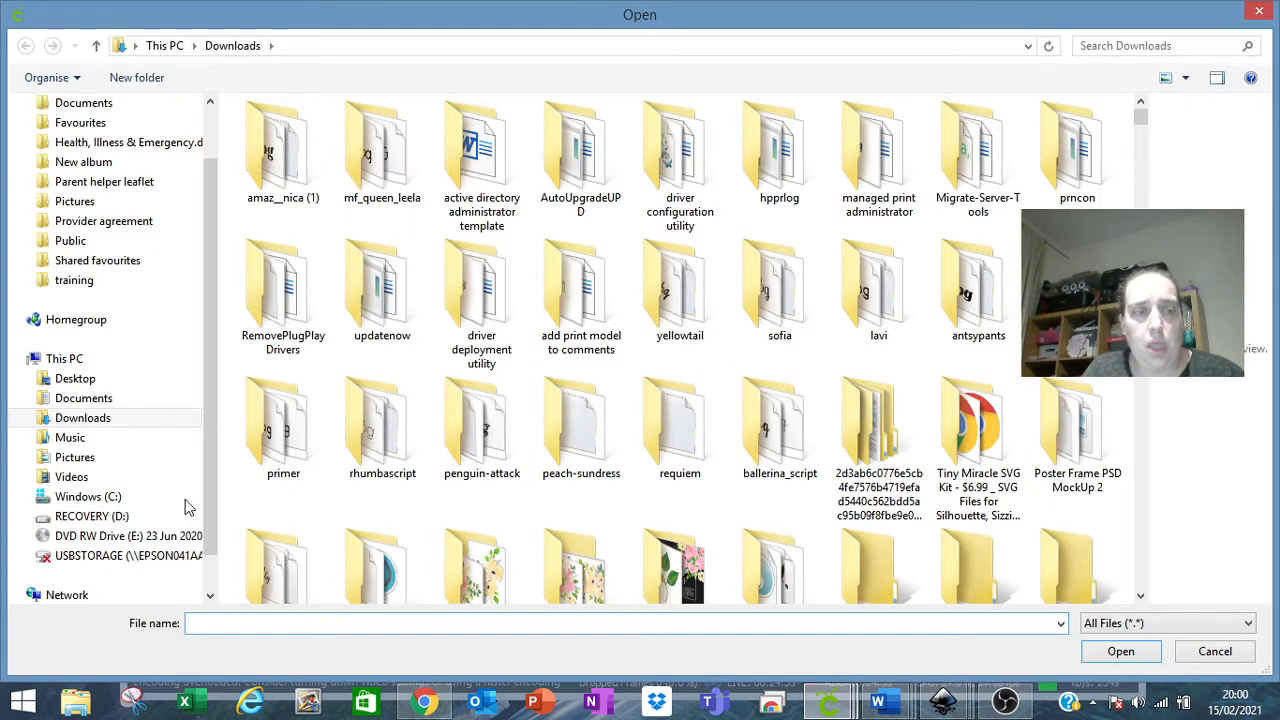
{"action": "left_click", "coordinate": [143, 404]}
{"action": "left_click", "coordinate": [309, 623]}
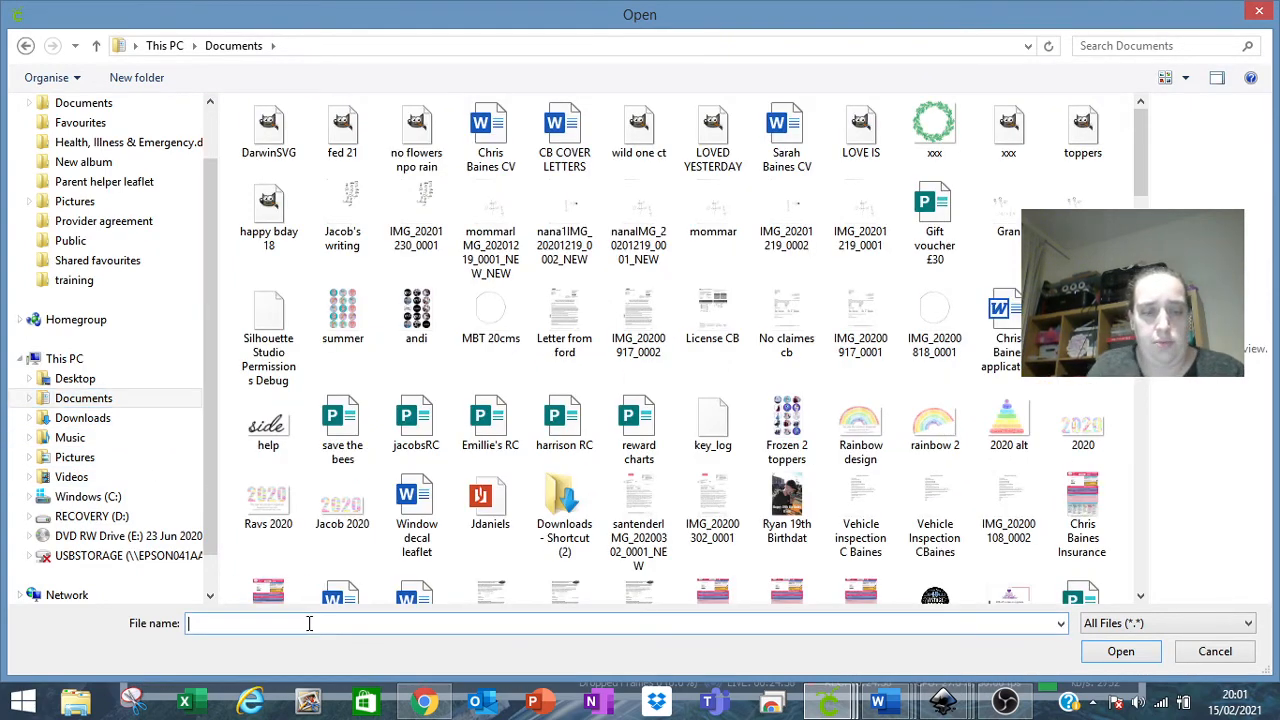
{"action": "type", "text": "darw"}
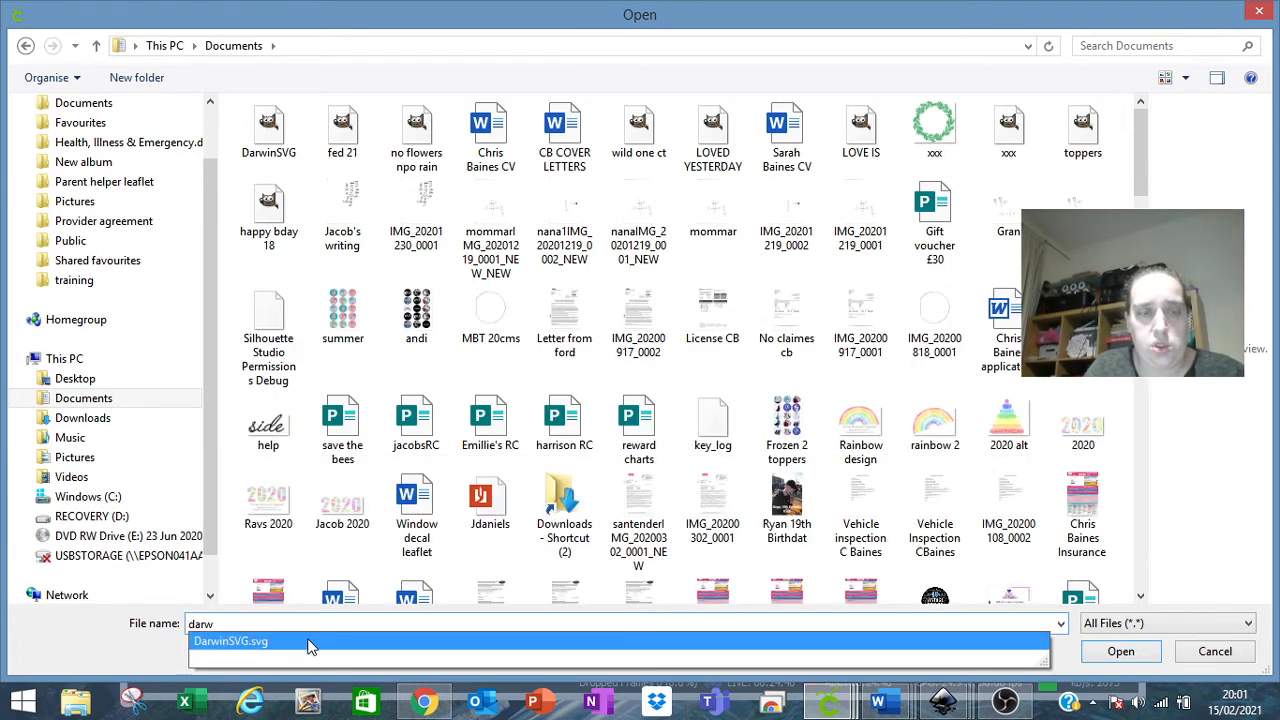
{"action": "left_click", "coordinate": [309, 646]}
{"action": "left_click", "coordinate": [1120, 651]}
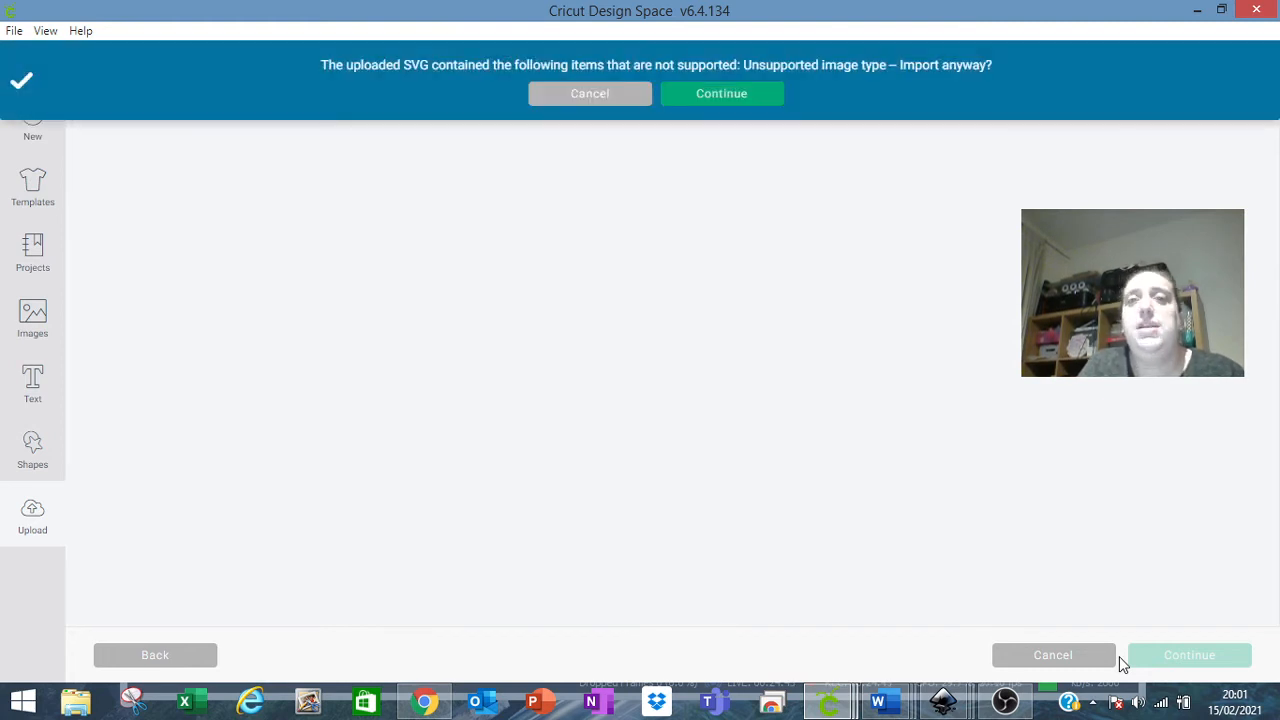
Step: Accept the import despite unsupported items, upload the image as DarwinSVG and insert it on the canvas
{"action": "left_click", "coordinate": [724, 96]}
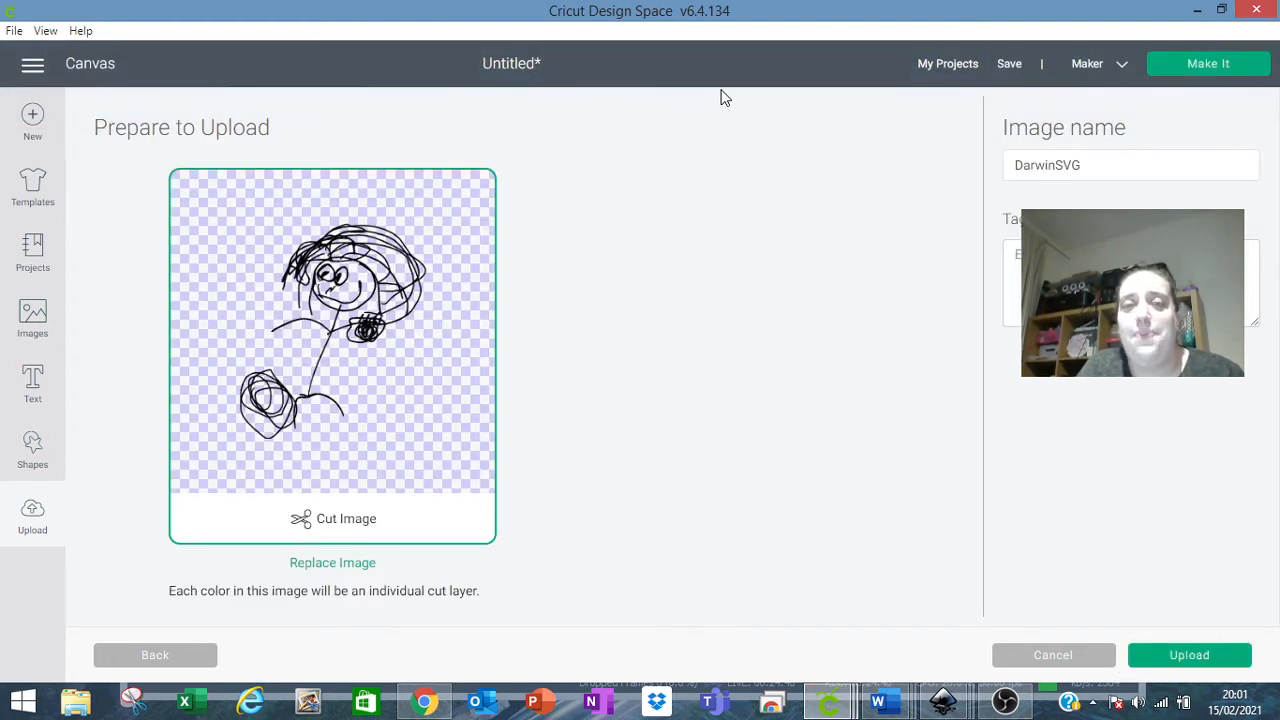
{"action": "left_click", "coordinate": [1198, 672]}
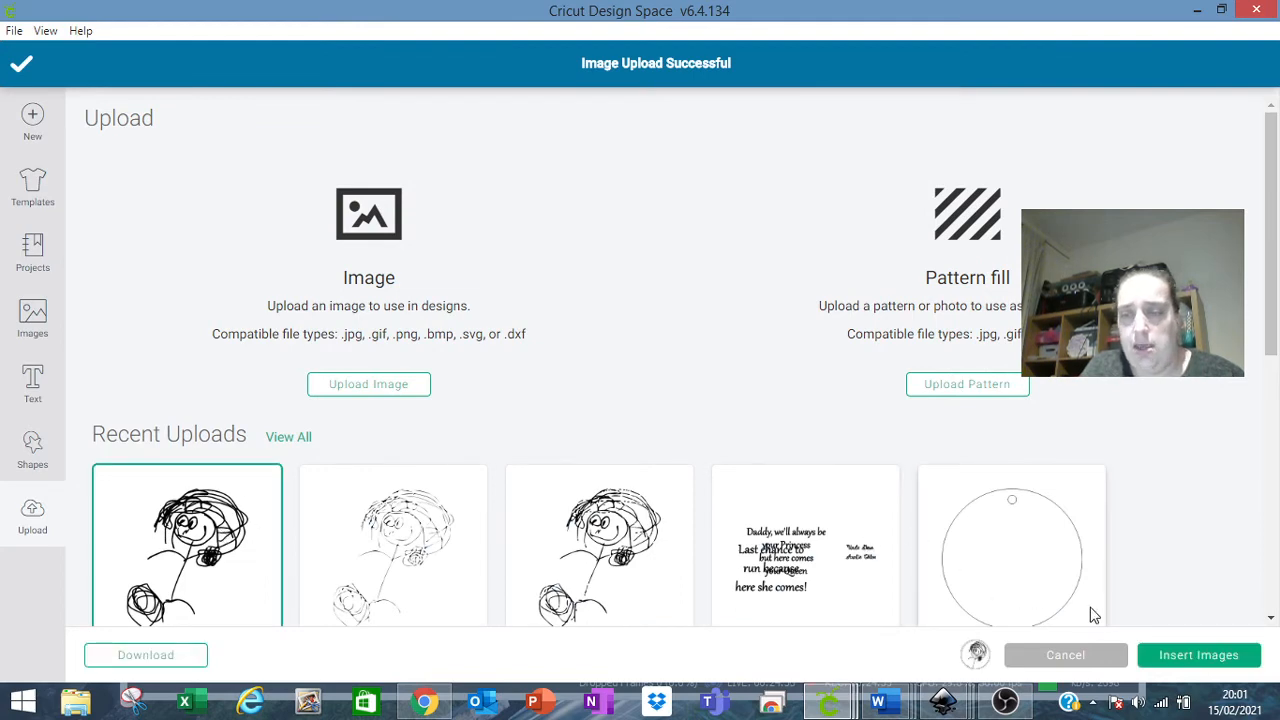
{"action": "left_click", "coordinate": [1195, 657]}
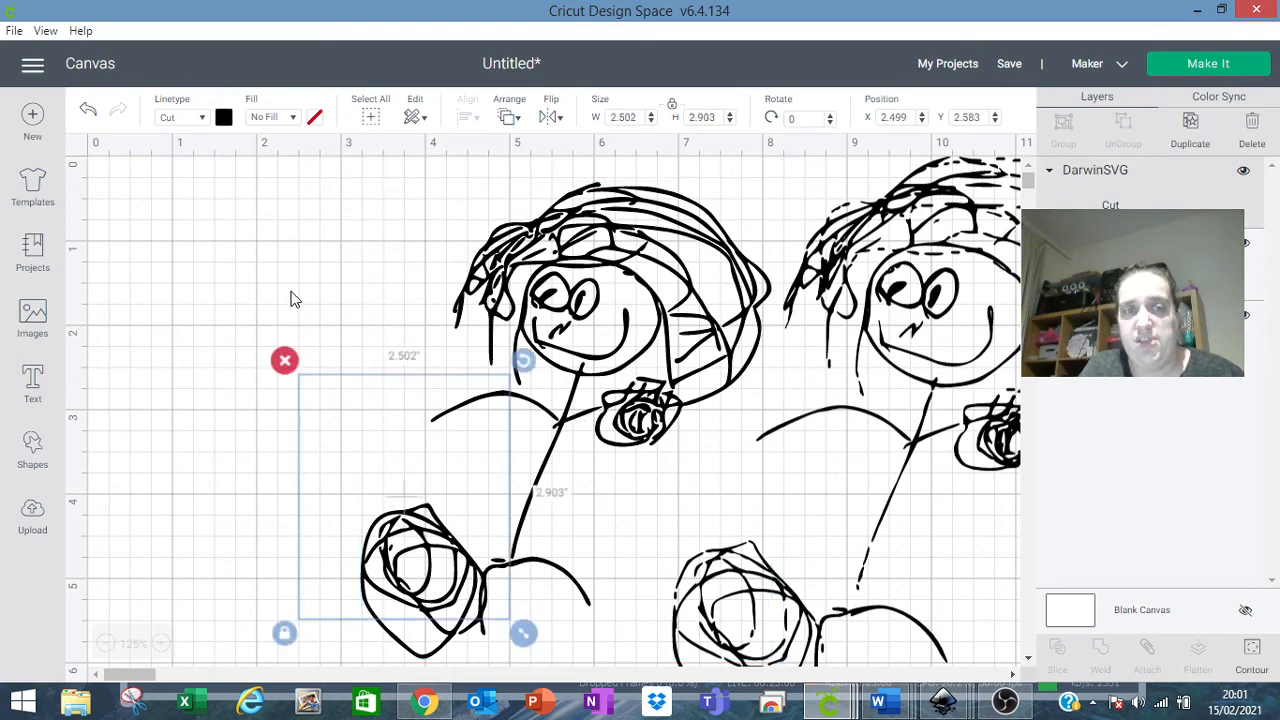
Step: Move the newly inserted drawing to about X 0.132, Y 0.449 and enlarge it to about 4.608 × 5.347 in
{"action": "left_click_drag", "start_coordinate": [414, 441], "coordinate": [214, 261]}
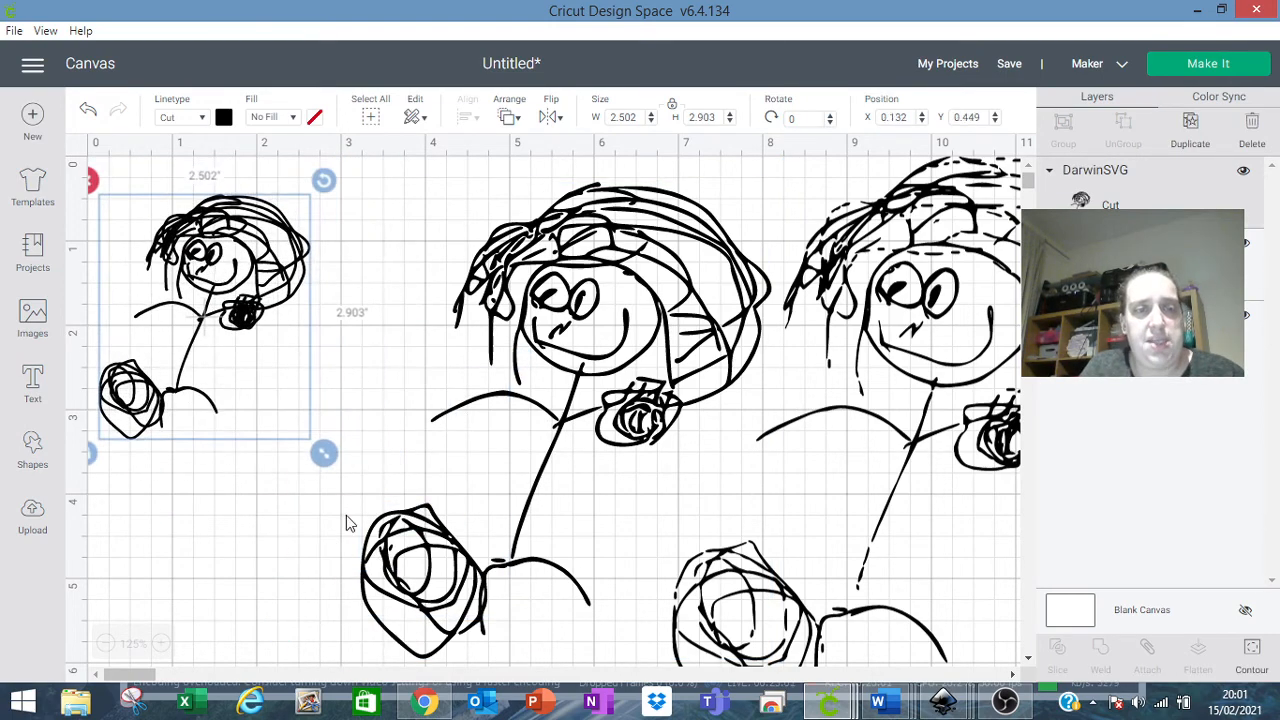
{"action": "left_click_drag", "start_coordinate": [323, 455], "coordinate": [501, 657]}
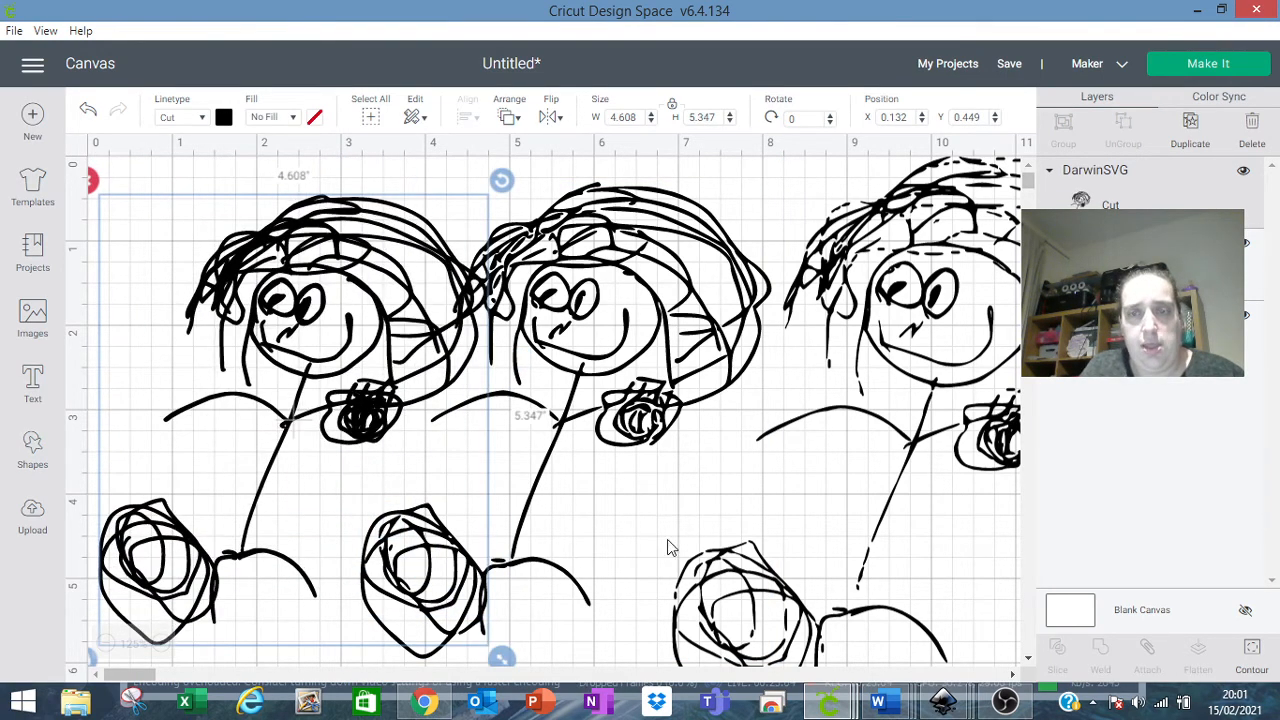
Step: Arrange the three drawings side by side for comparison, with the newest at about X 0.327, Y 0.546
{"action": "left_click_drag", "start_coordinate": [652, 374], "coordinate": [692, 376]}
{"action": "left_click_drag", "start_coordinate": [920, 312], "coordinate": [949, 317]}
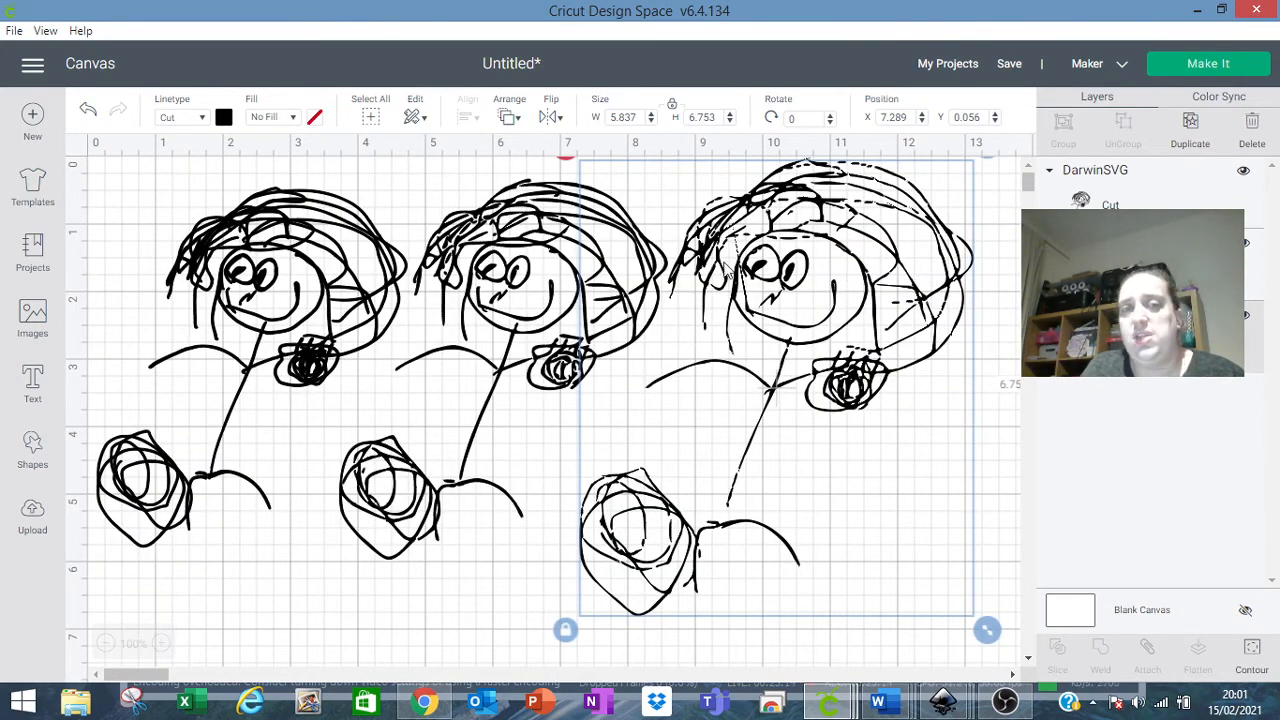
{"action": "left_click", "coordinate": [374, 590]}
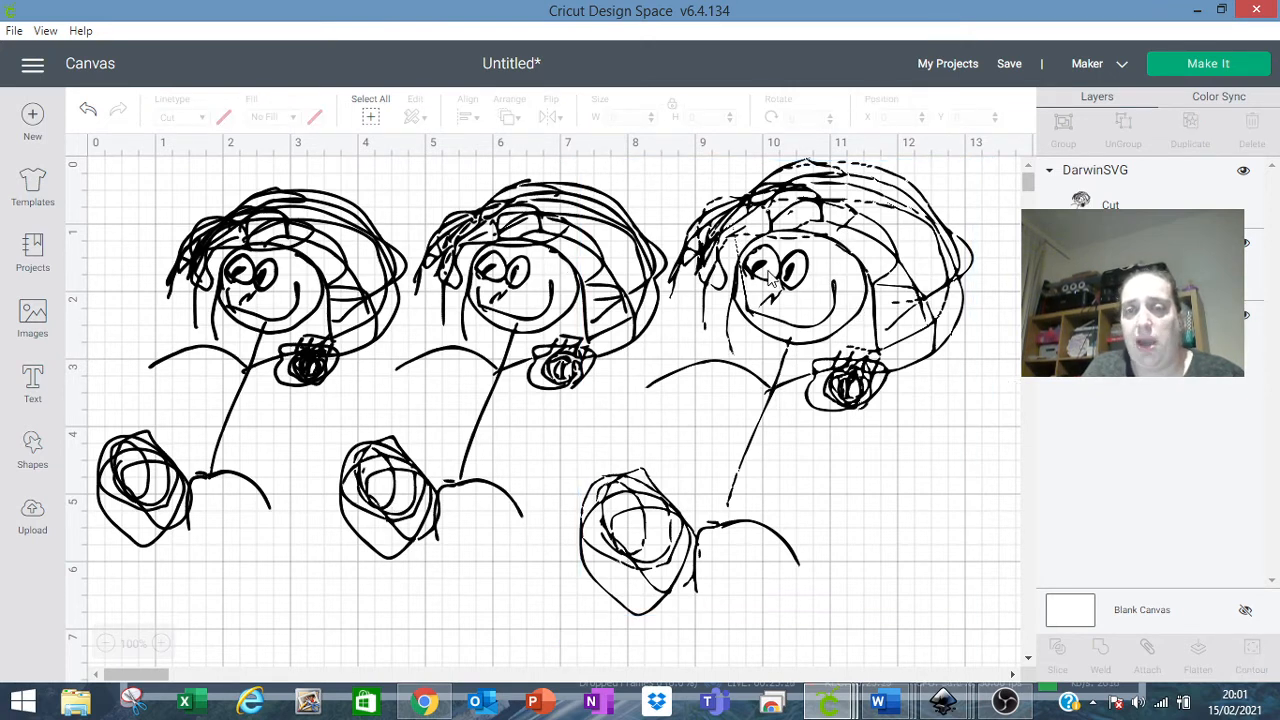
{"action": "left_click_drag", "start_coordinate": [770, 277], "coordinate": [790, 287]}
{"action": "left_click_drag", "start_coordinate": [572, 260], "coordinate": [591, 267]}
{"action": "left_click_drag", "start_coordinate": [312, 271], "coordinate": [327, 282]}
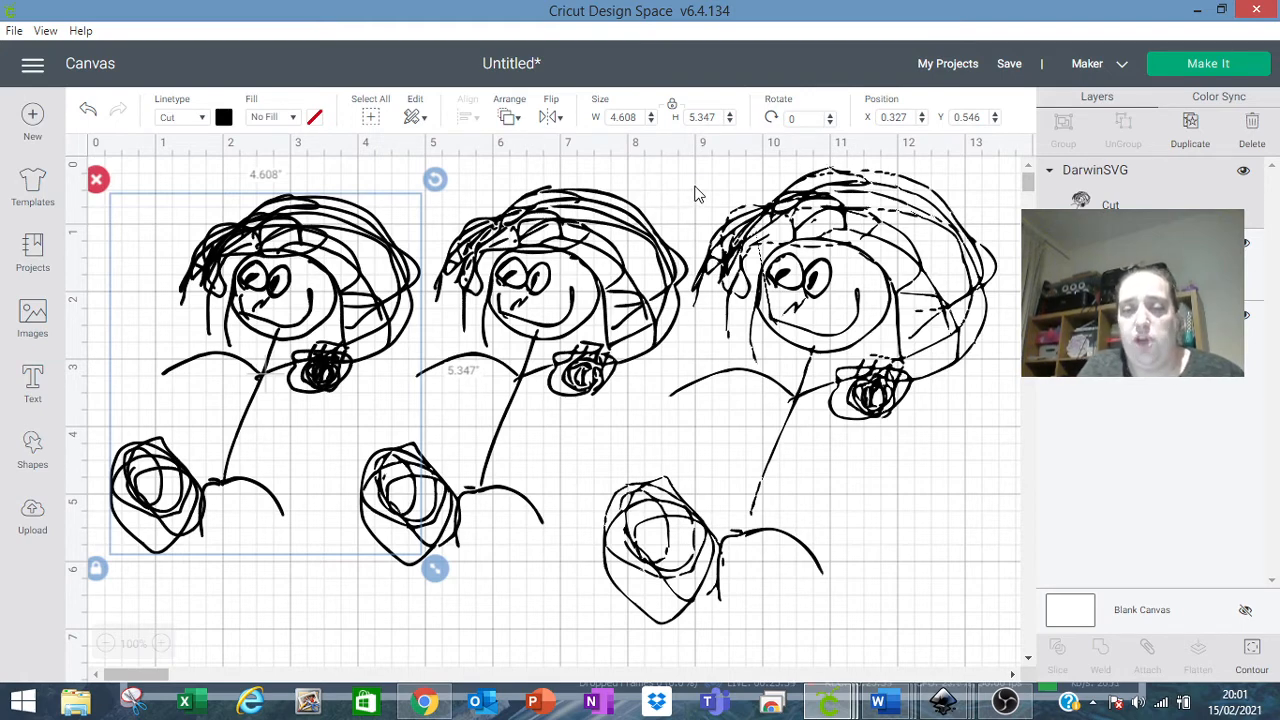
Step: Switch to DarwinSVG.svg in Inkscape and delete both the embedded photo and the traced drawing
{"action": "left_click", "coordinate": [943, 703]}
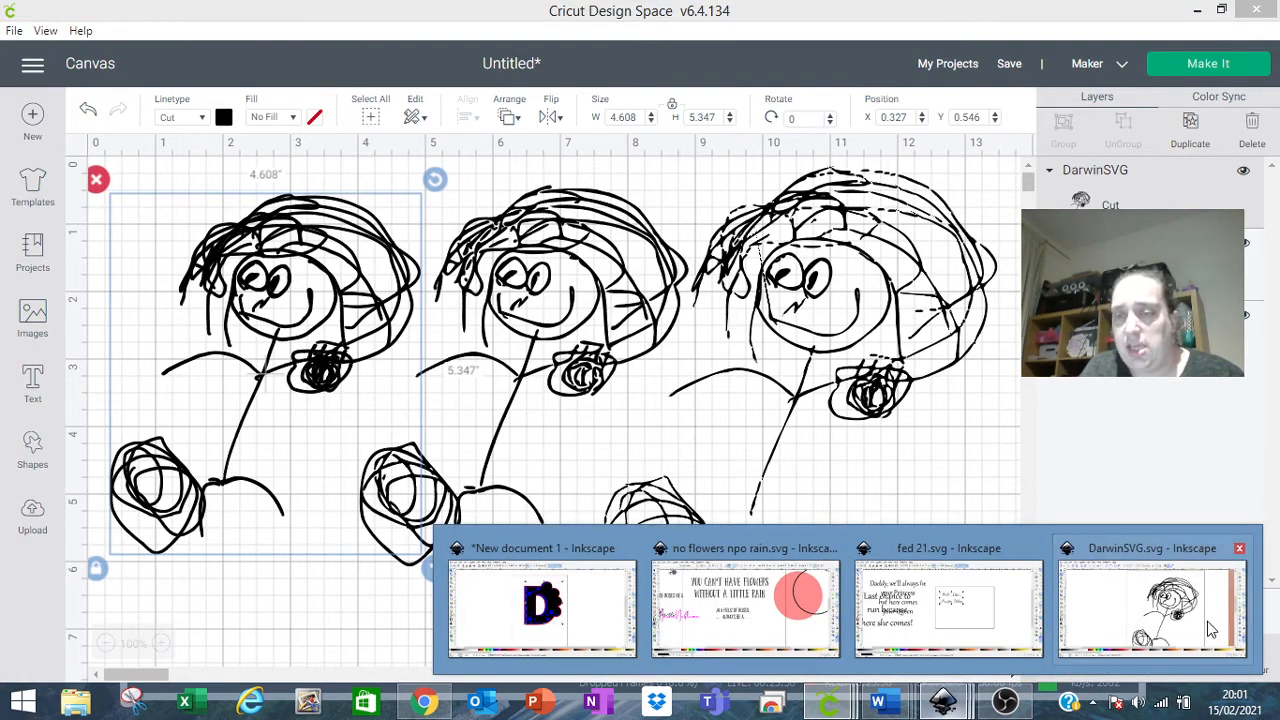
{"action": "left_click", "coordinate": [1210, 628]}
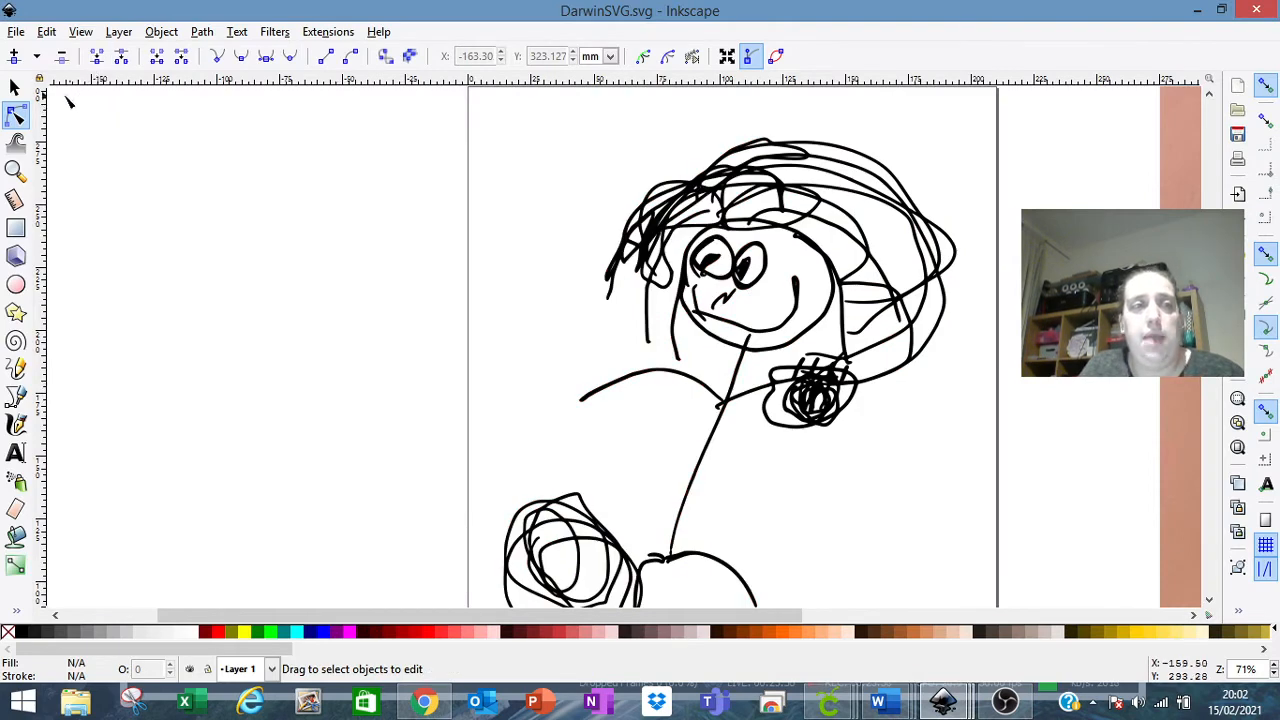
{"action": "left_click", "coordinate": [14, 87]}
{"action": "left_click", "coordinate": [1165, 425]}
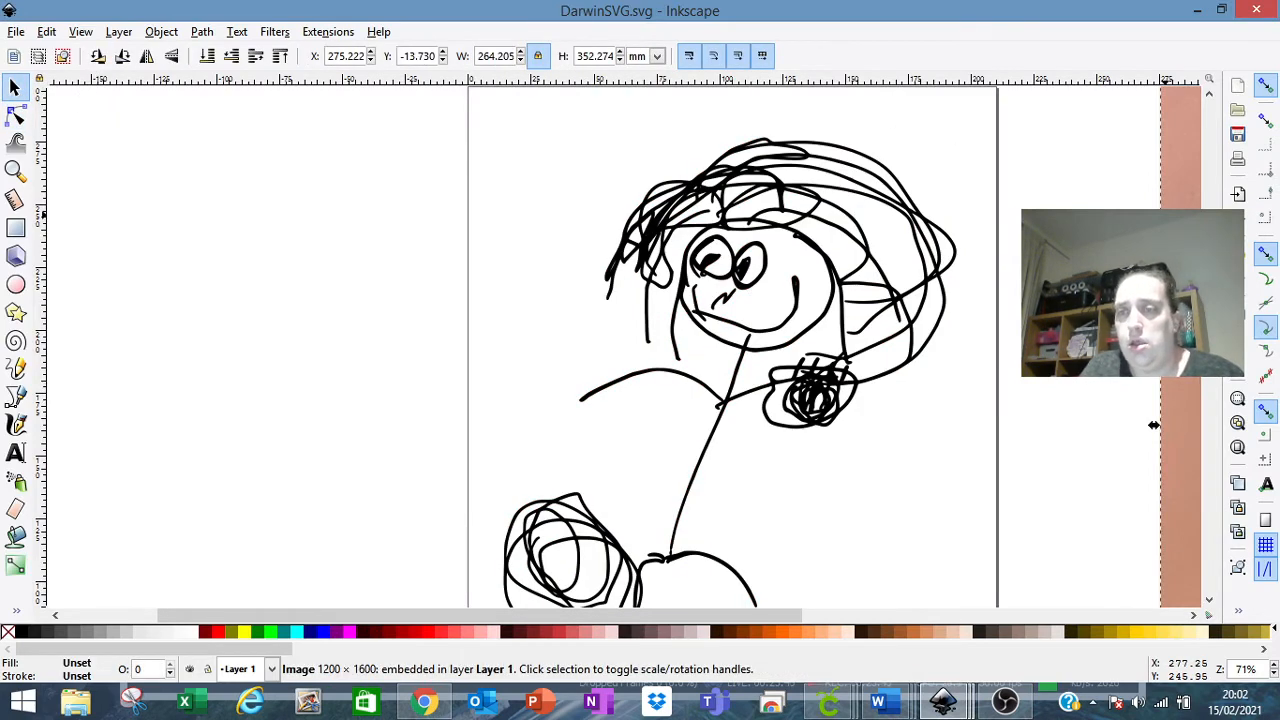
{"action": "key", "text": "Delete"}
{"action": "left_click", "coordinate": [845, 277]}
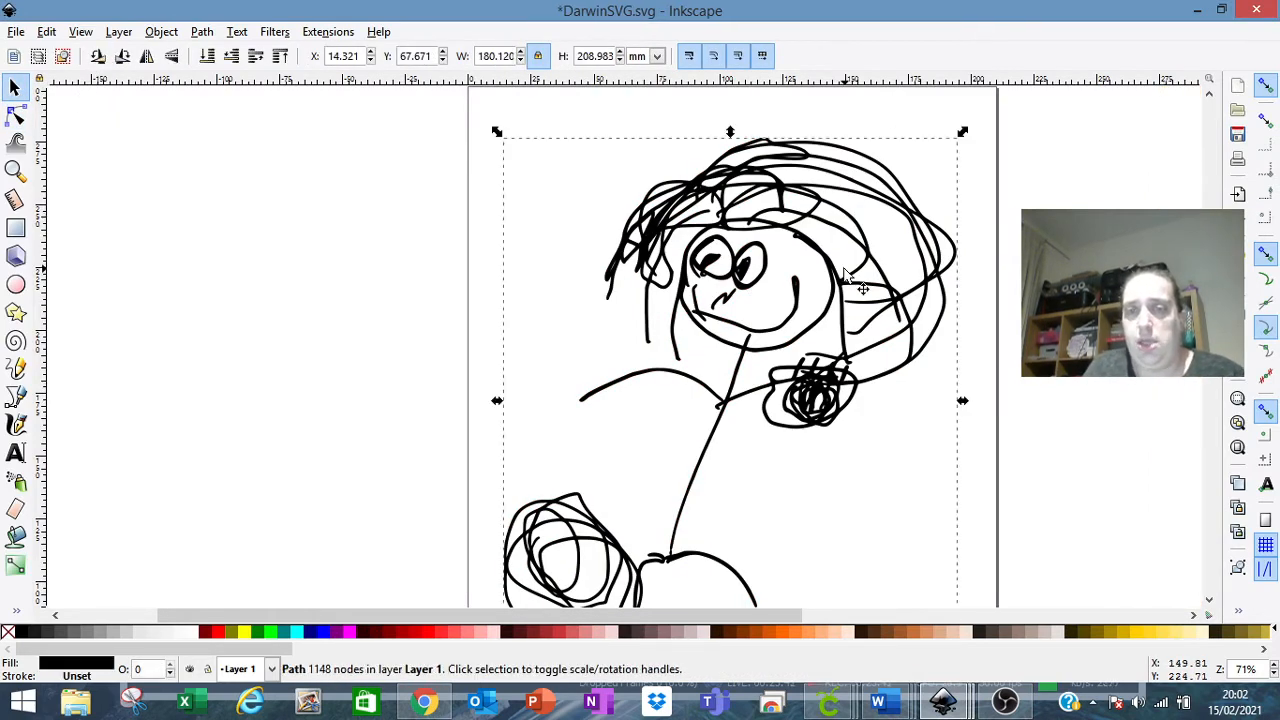
{"action": "key", "text": "Delete"}
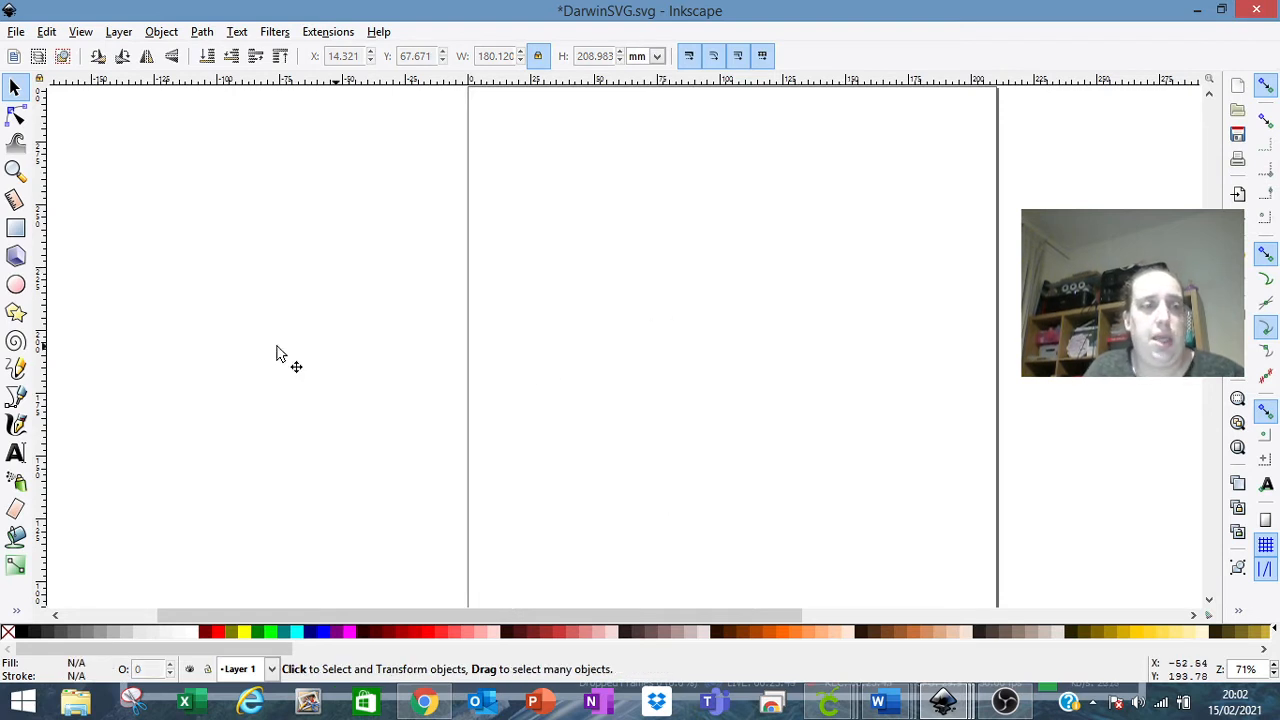
Step: Add a first name as sans-serif text at size 30 in the upper part of the page
{"action": "left_click", "coordinate": [15, 452]}
{"action": "left_click", "coordinate": [686, 250]}
{"action": "type", "text": "Sr"}
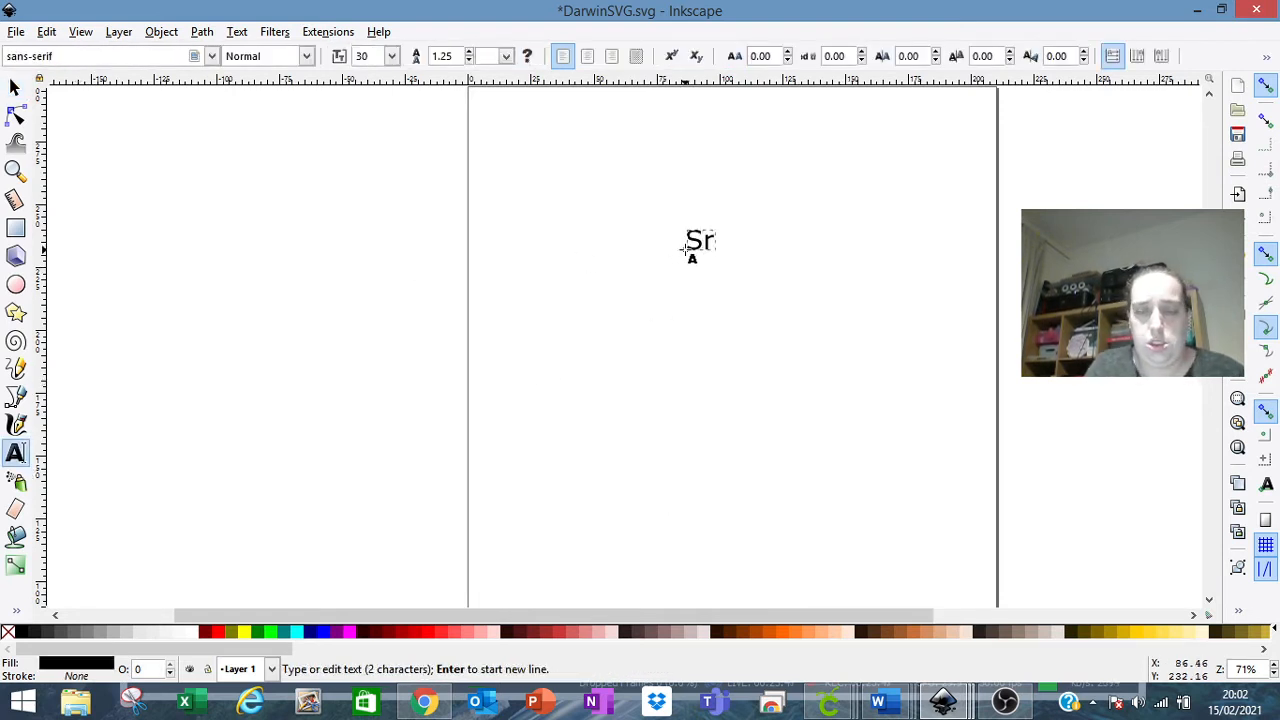
{"action": "key", "text": "BackSpace"}
{"action": "type", "text": "arah"}
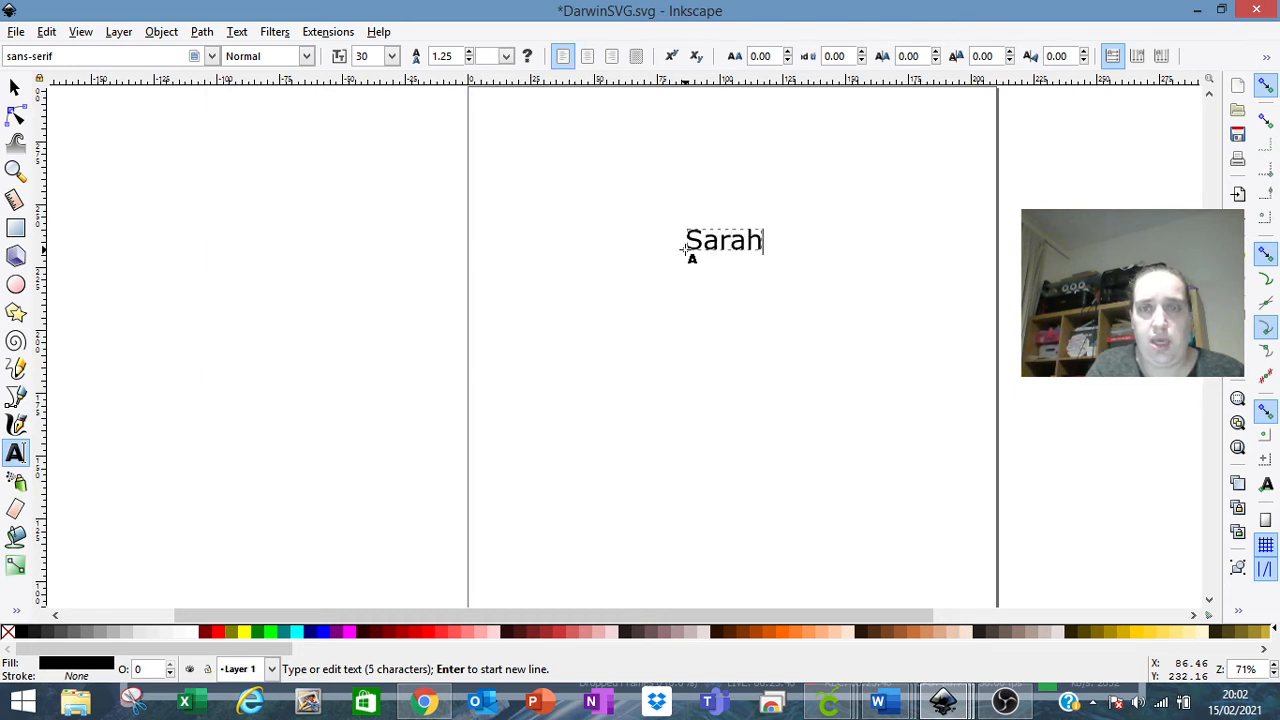
Step: Enlarge the name text to a font size of about 177.9 pt and position it across the page
{"action": "left_click", "coordinate": [15, 87]}
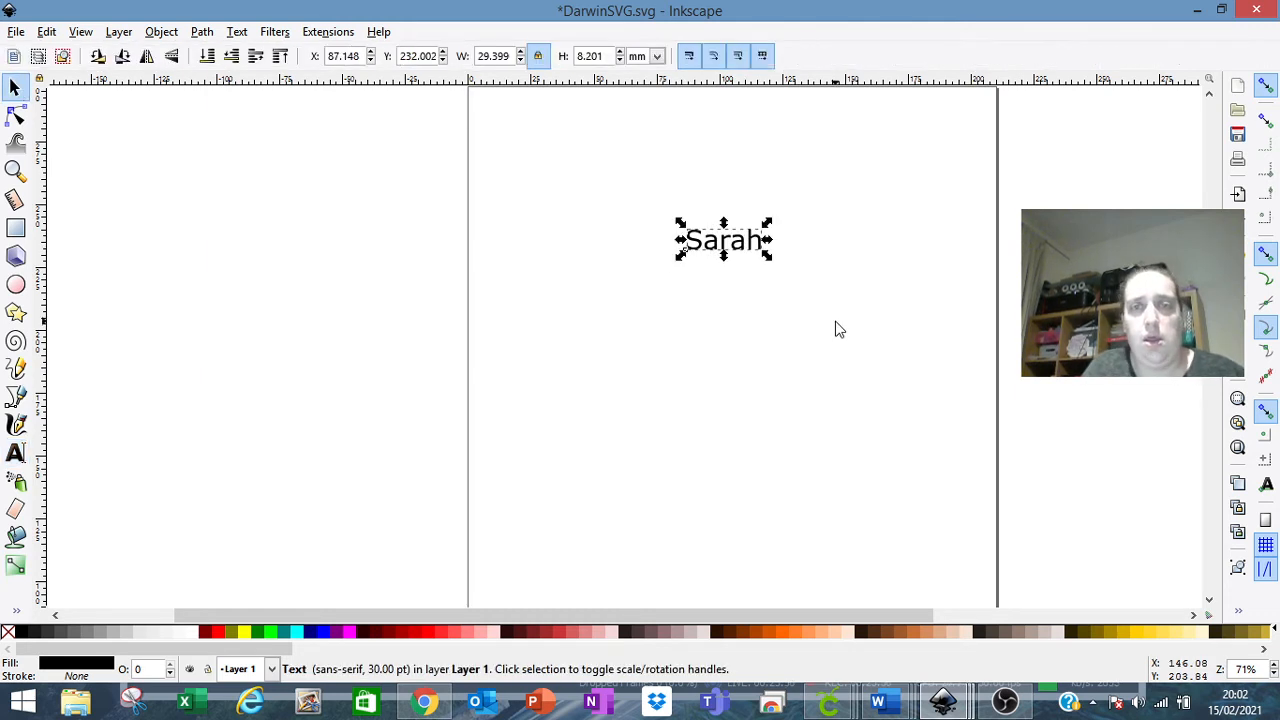
{"action": "left_click_drag", "start_coordinate": [774, 259], "coordinate": [912, 353]}
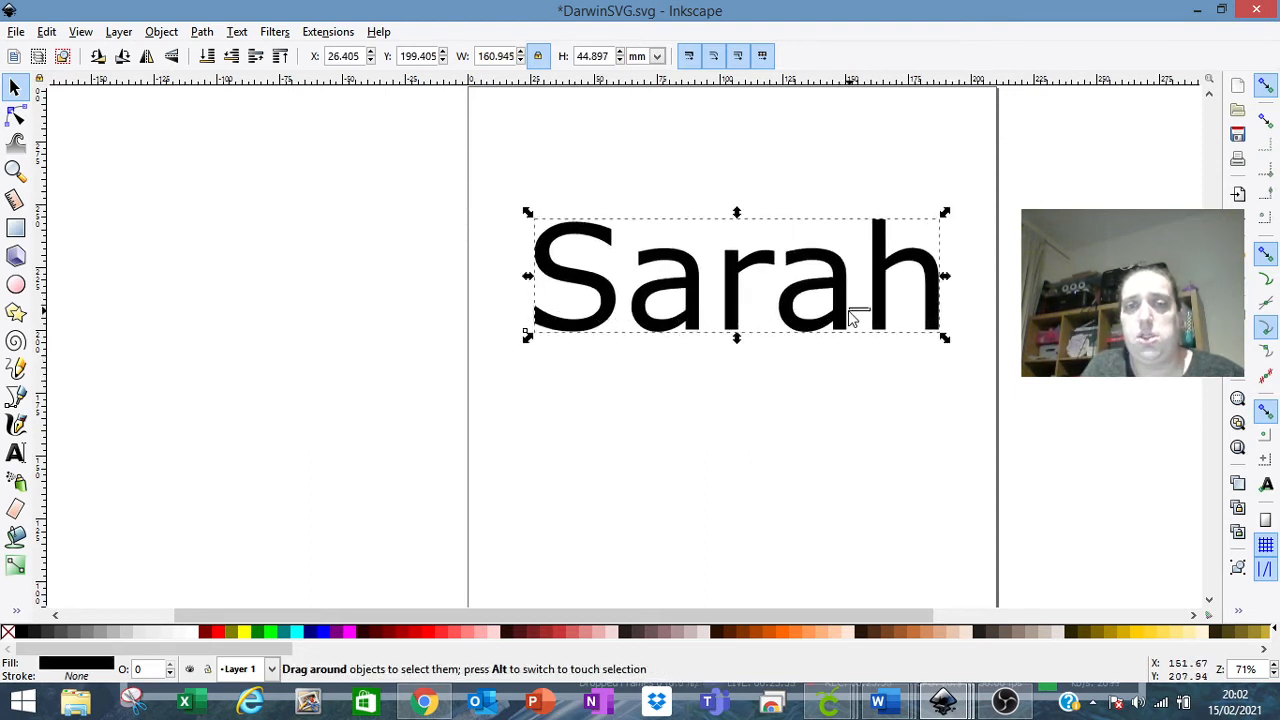
{"action": "key", "text": "Escape"}
{"action": "left_click_drag", "start_coordinate": [832, 306], "coordinate": [828, 305]}
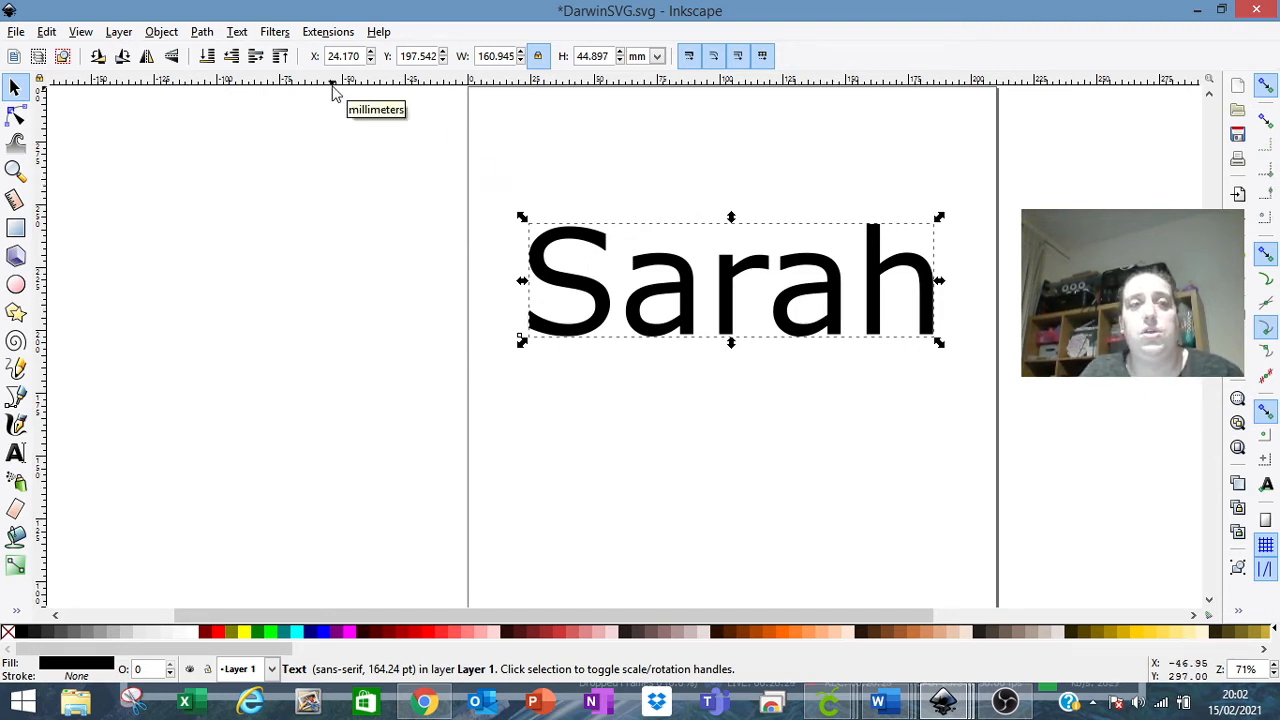
{"action": "left_click_drag", "start_coordinate": [768, 318], "coordinate": [750, 308]}
{"action": "left_click_drag", "start_coordinate": [917, 331], "coordinate": [952, 345]}
Step: Try the Addictype font on the name text, and set its font to Amsterdam
{"action": "left_click", "coordinate": [15, 453]}
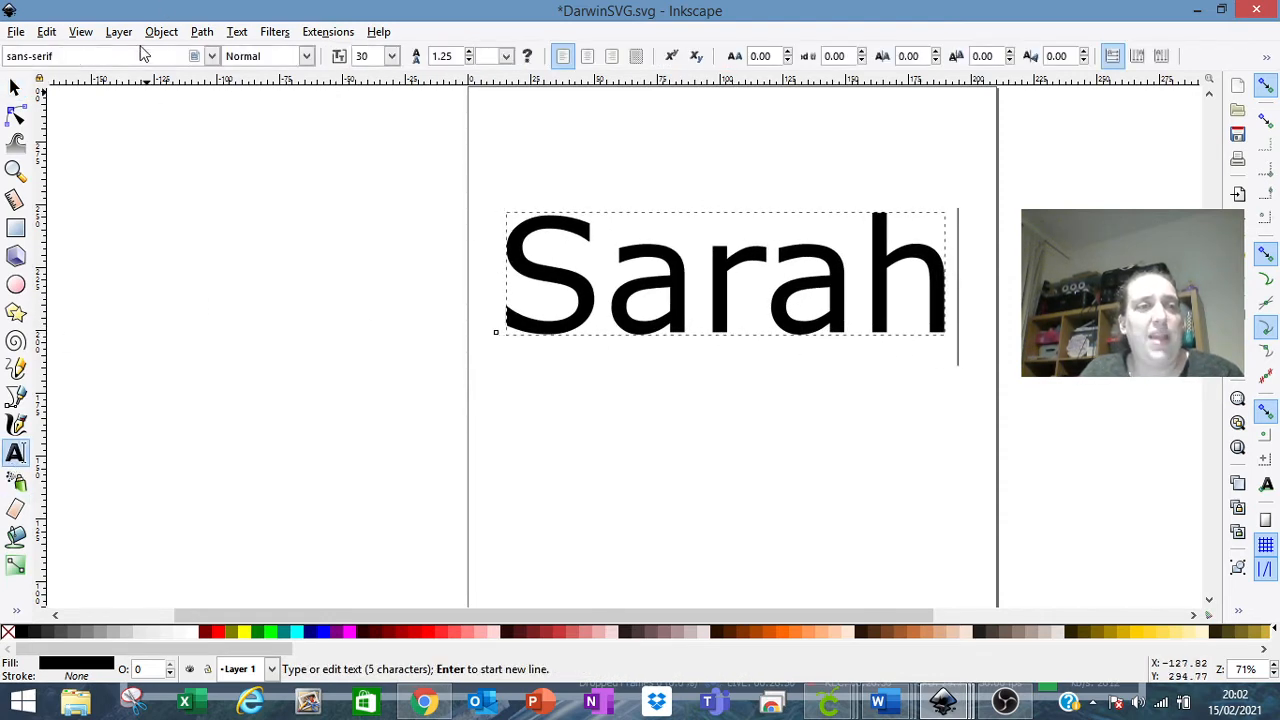
{"action": "left_click", "coordinate": [212, 56]}
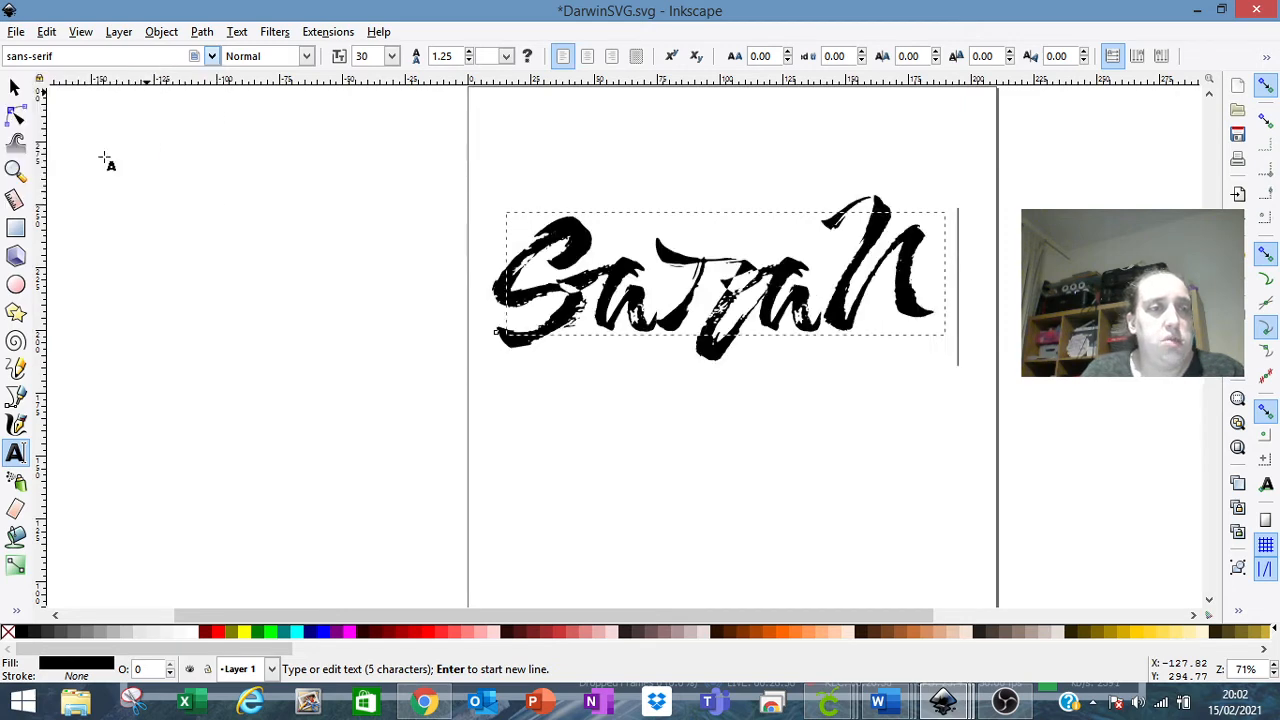
{"action": "left_click", "coordinate": [104, 160]}
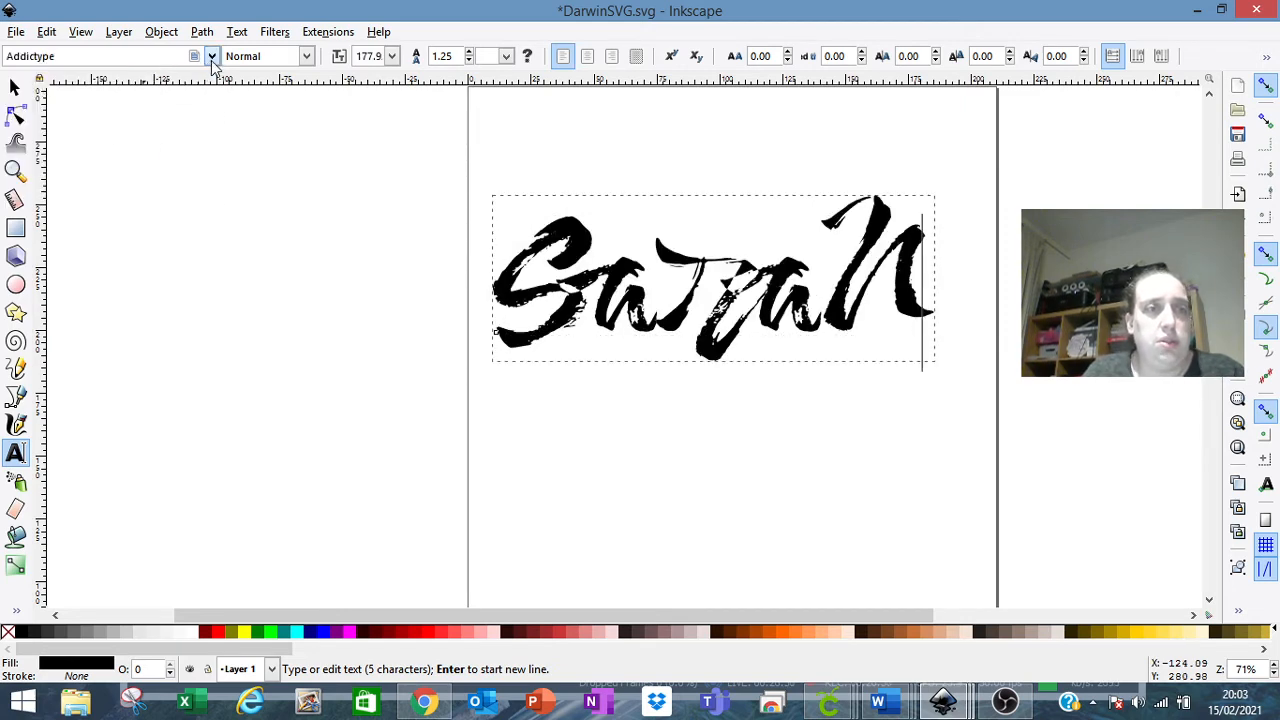
{"action": "left_click", "coordinate": [212, 56]}
{"action": "left_click_drag", "start_coordinate": [211, 173], "coordinate": [213, 338]}
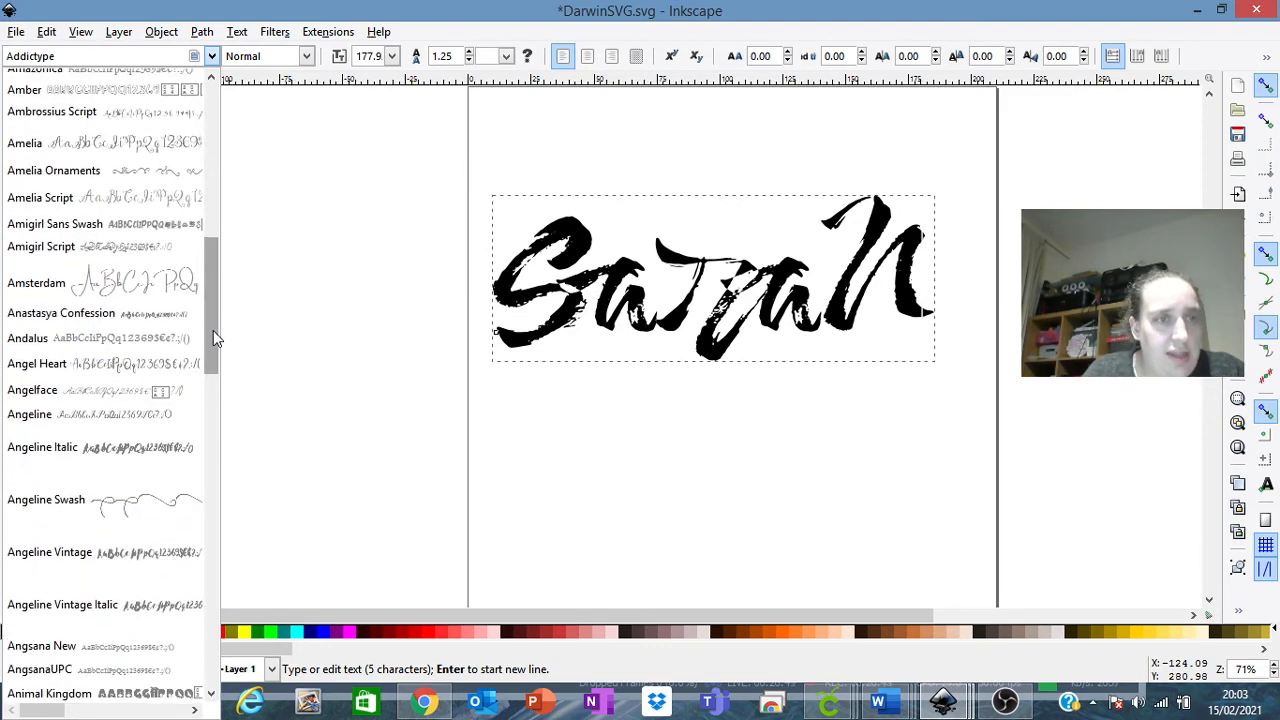
{"action": "left_click", "coordinate": [174, 293]}
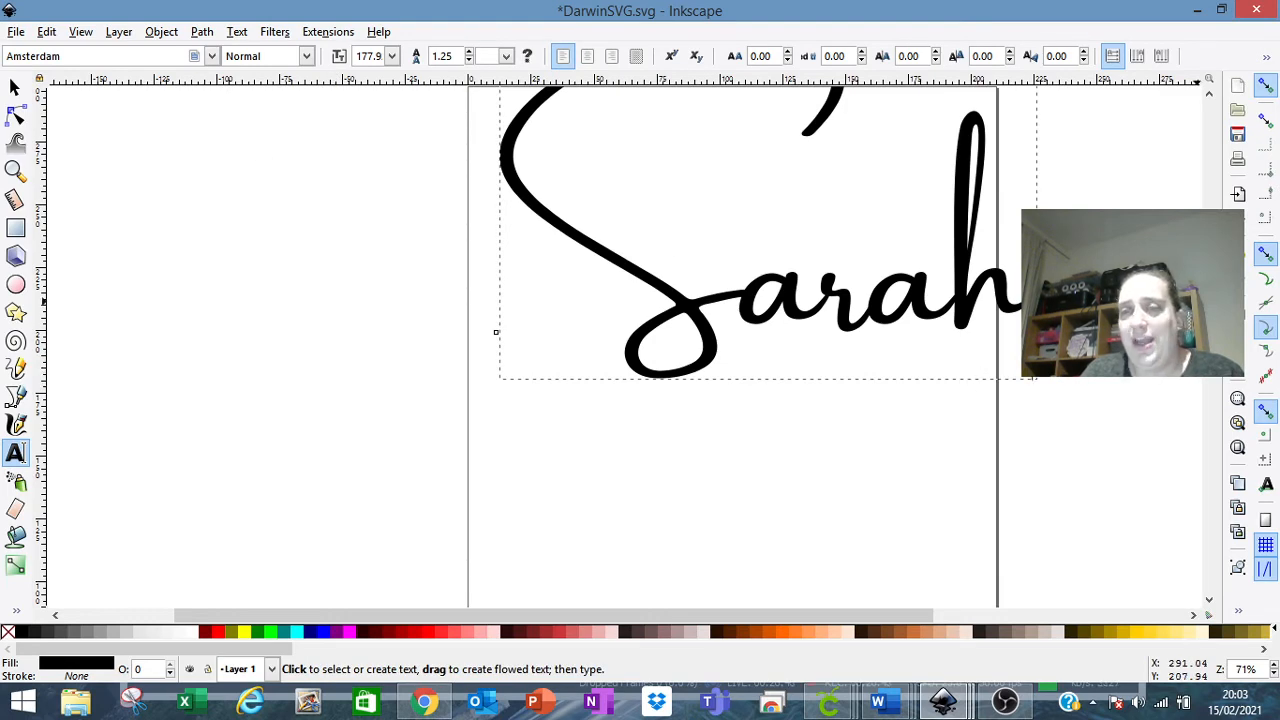
Step: Scale the name text down to about 191.1 × 126.9 mm and move it to about X 10.0, Y 150.7 mm
{"action": "scroll", "coordinate": [40, 360], "scroll_direction": "up", "scroll_amount": 2}
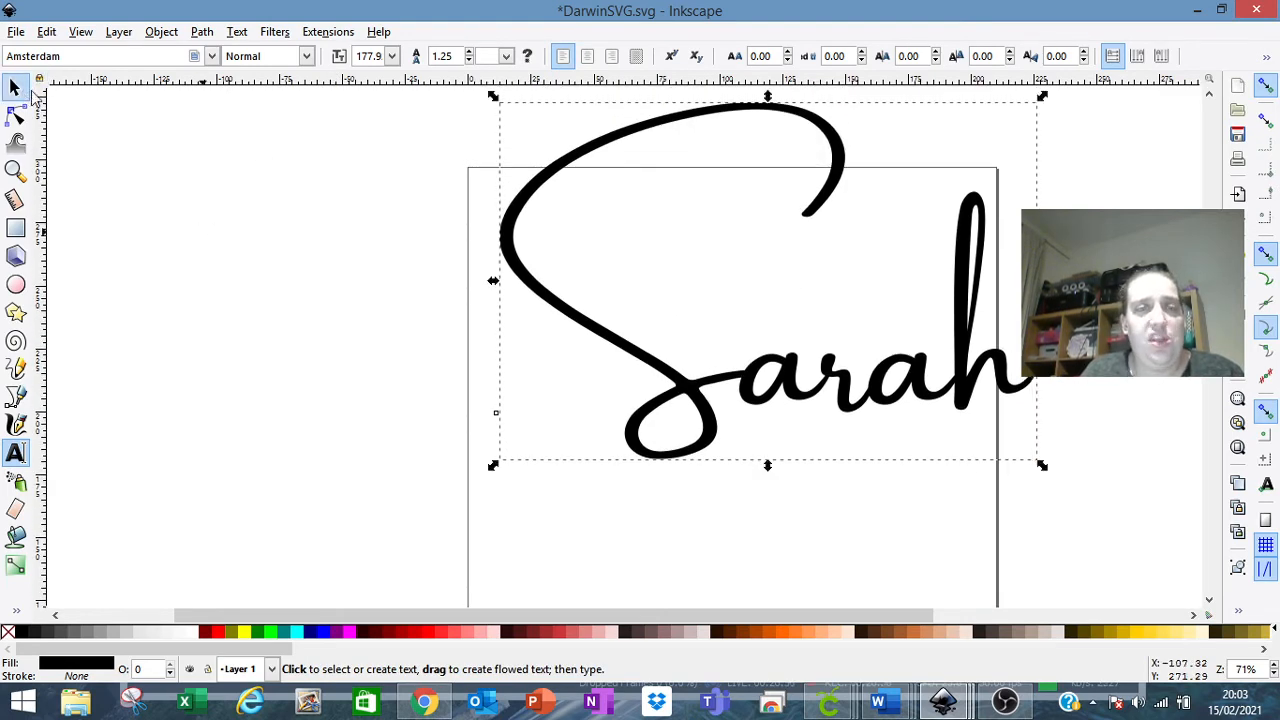
{"action": "left_click", "coordinate": [16, 88]}
{"action": "left_click_drag", "start_coordinate": [848, 475], "coordinate": [849, 506]}
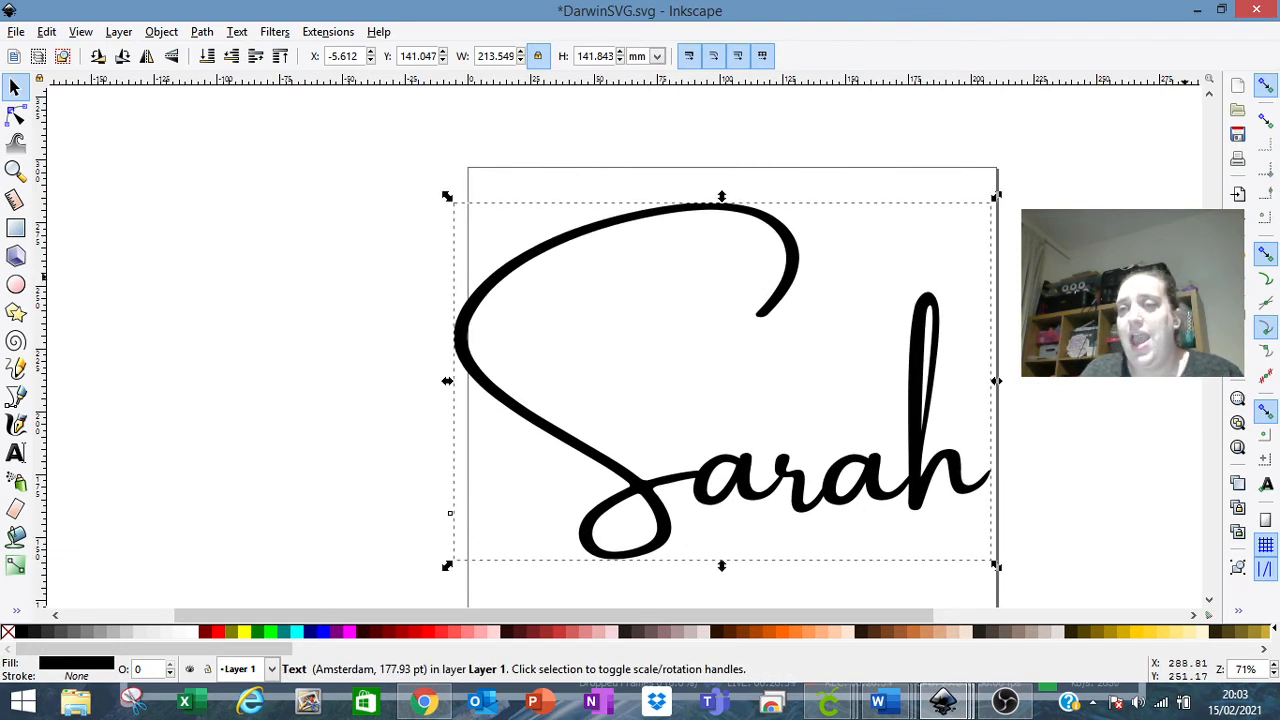
{"action": "scroll", "coordinate": [616, 344], "scroll_direction": "down", "scroll_amount": 1}
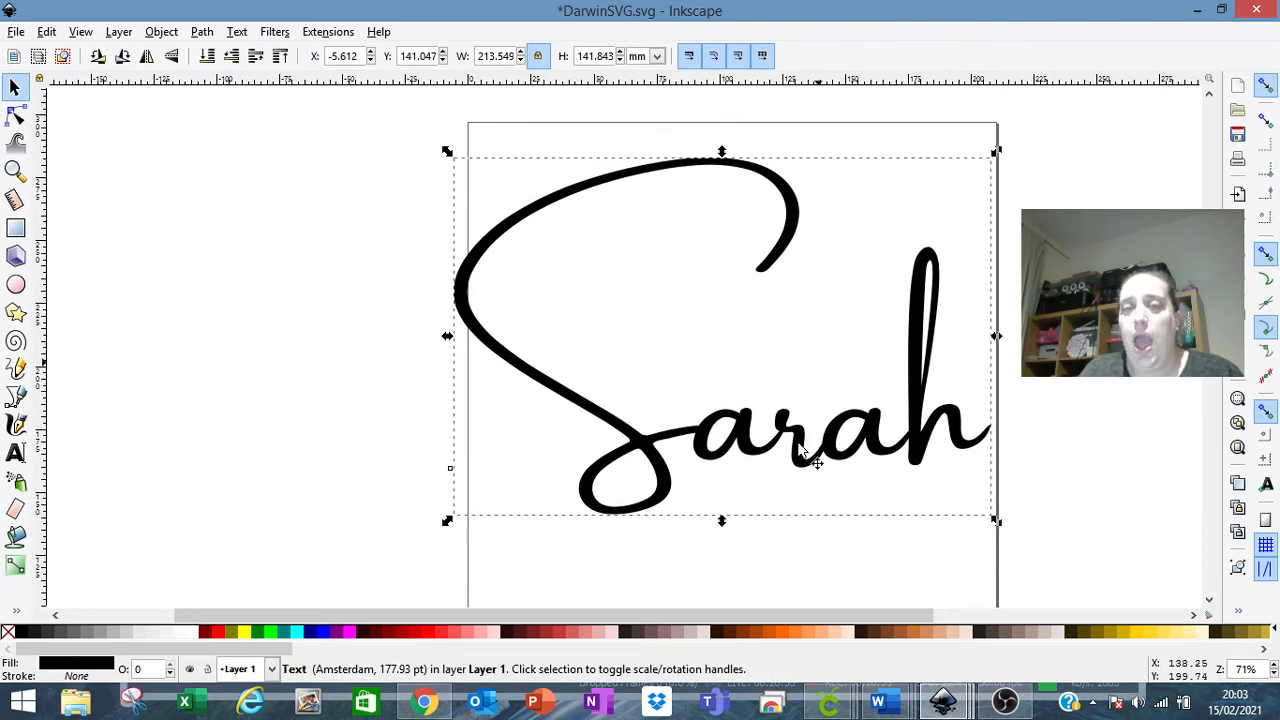
{"action": "left_click_drag", "start_coordinate": [800, 446], "coordinate": [799, 468]}
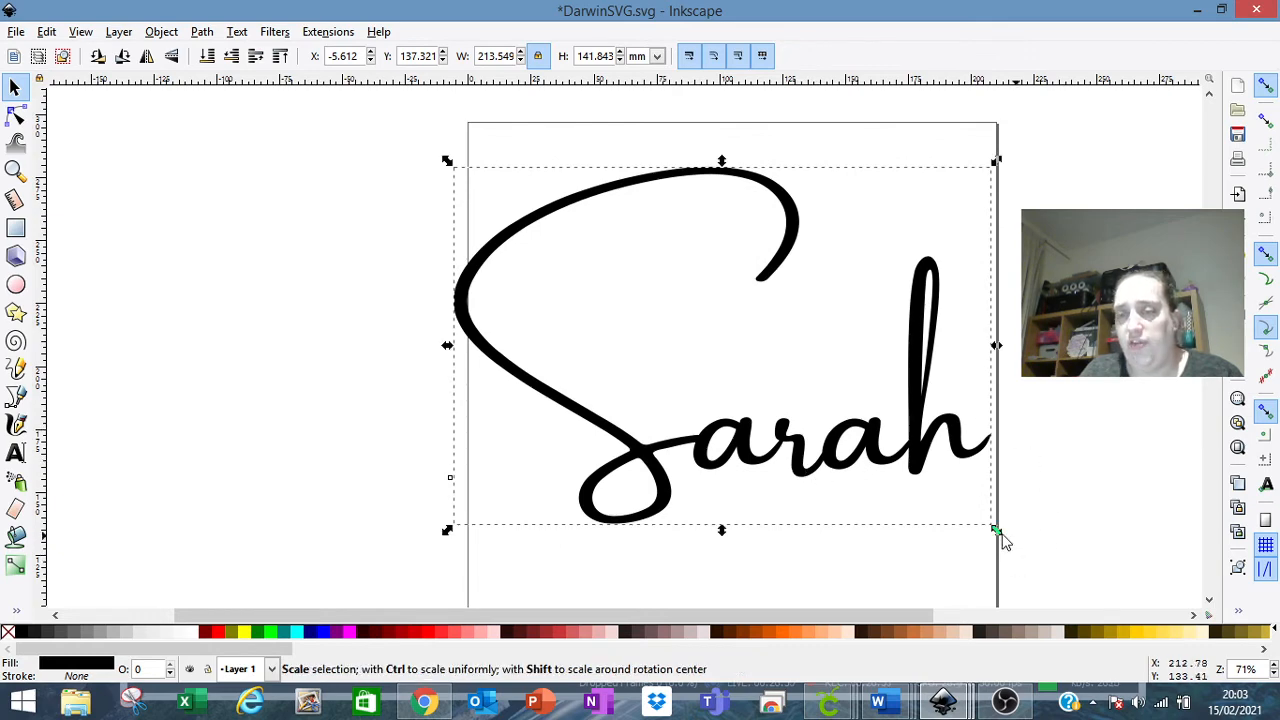
{"action": "left_click_drag", "start_coordinate": [995, 533], "coordinate": [940, 494]}
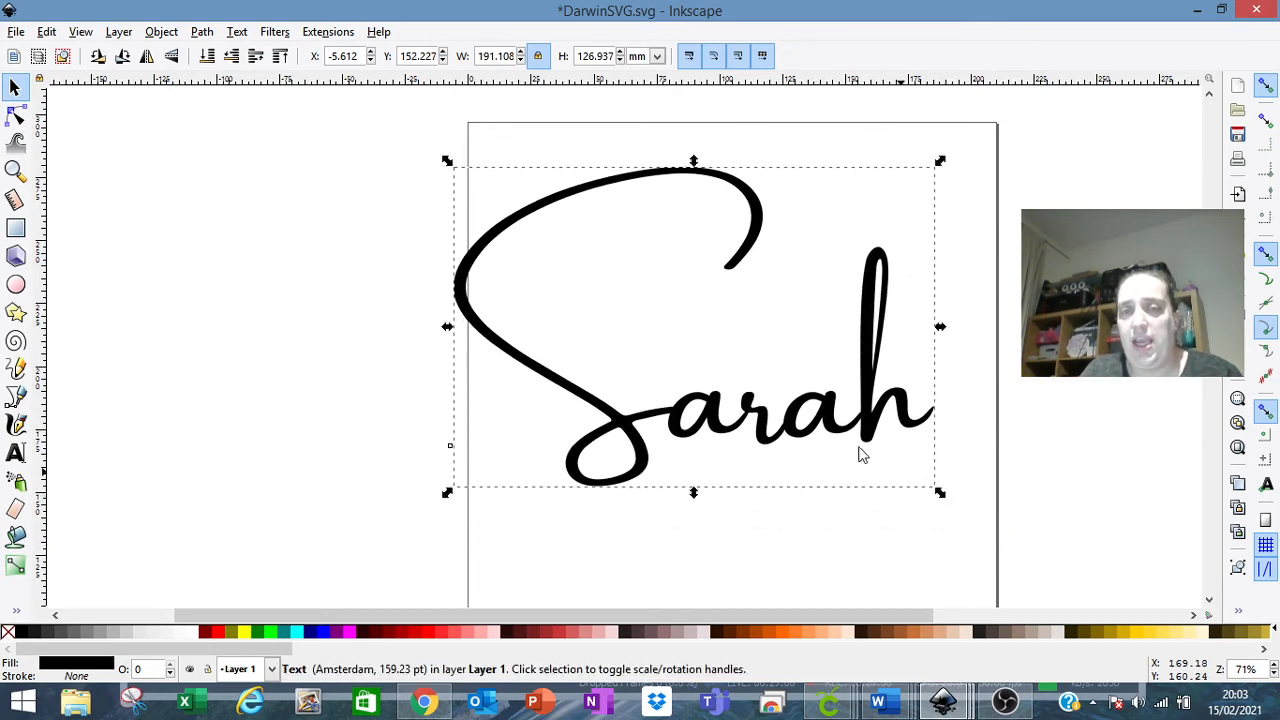
{"action": "left_click_drag", "start_coordinate": [845, 432], "coordinate": [890, 433]}
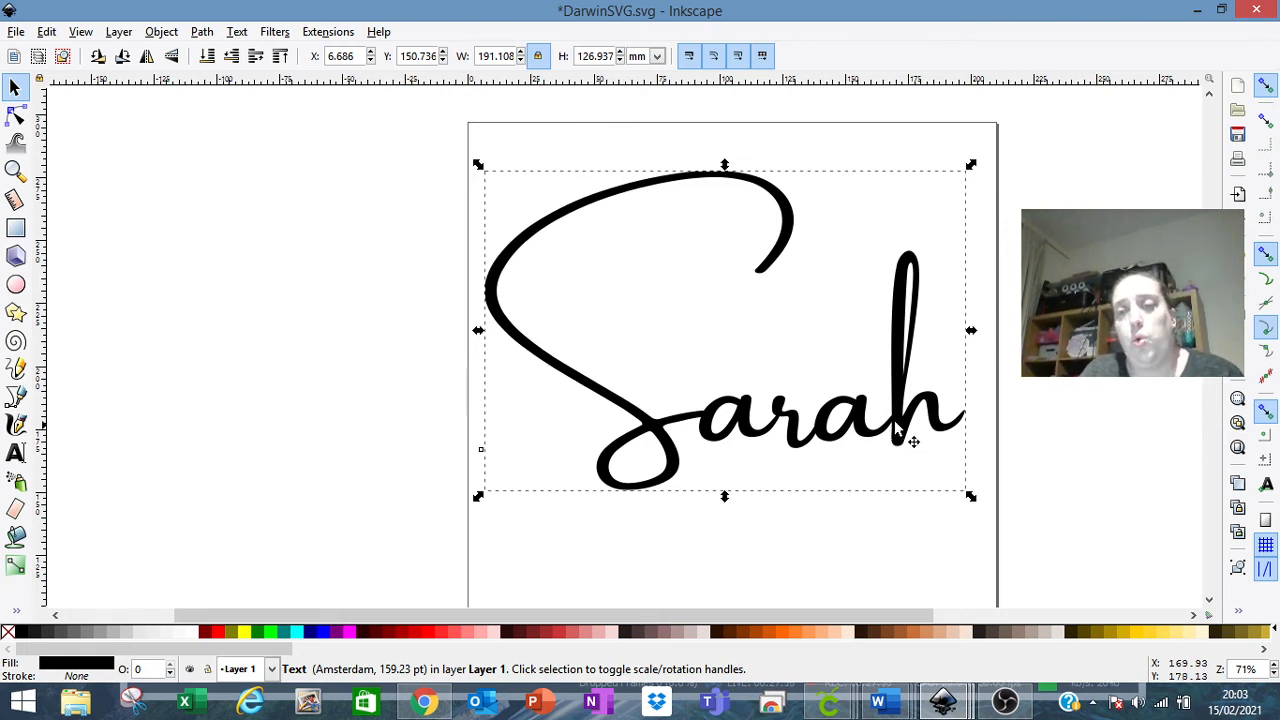
{"action": "left_click_drag", "start_coordinate": [919, 441], "coordinate": [932, 441]}
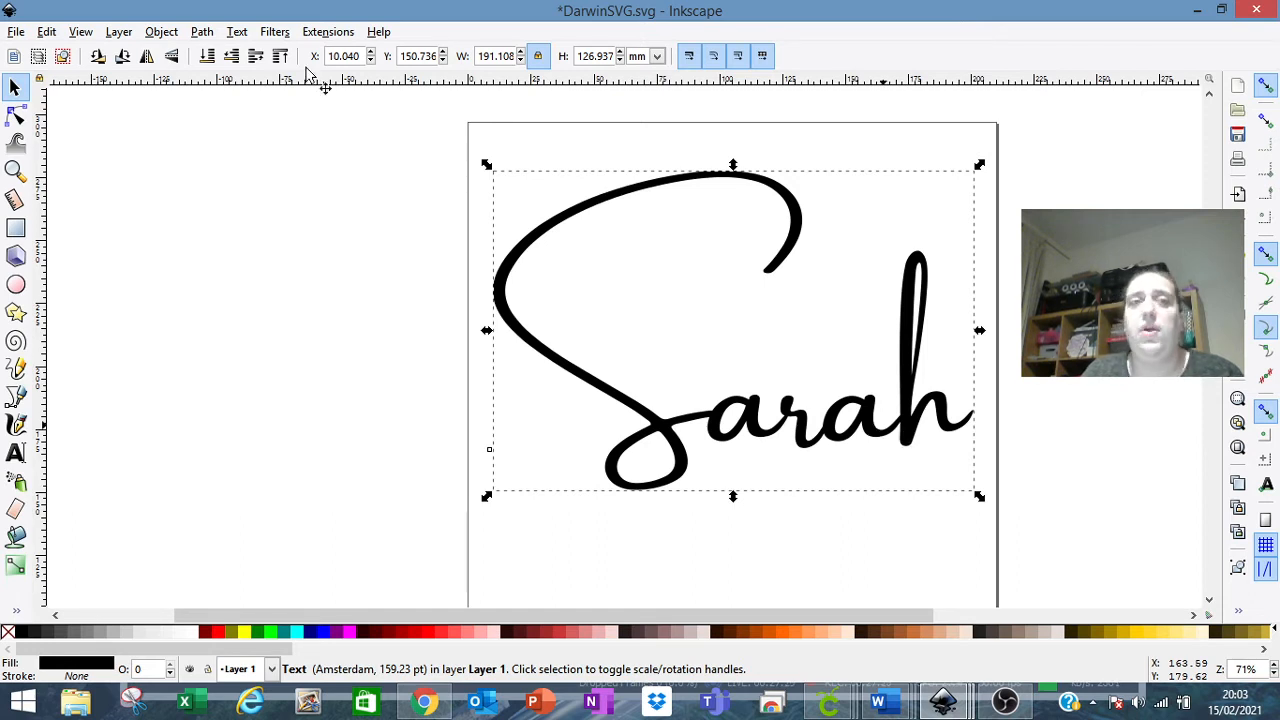
Step: Convert the name text to paths and ungroup it into separate letter paths
{"action": "left_click", "coordinate": [202, 33]}
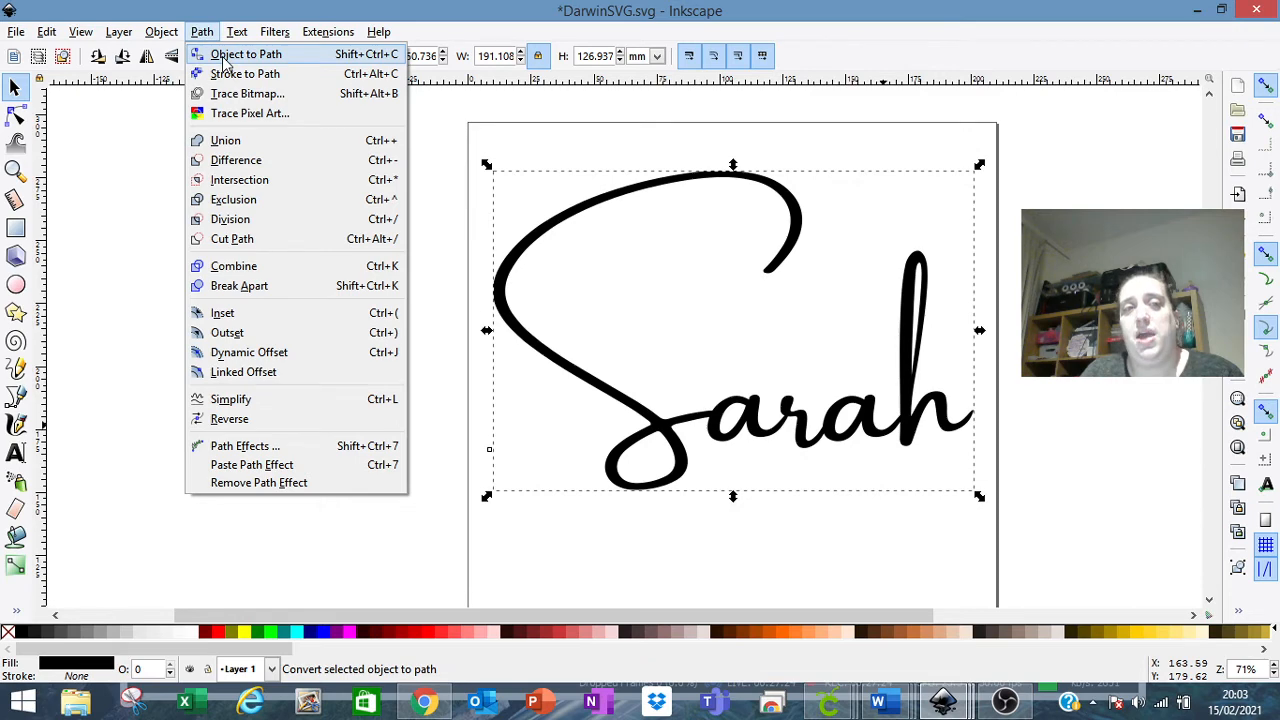
{"action": "left_click", "coordinate": [225, 63]}
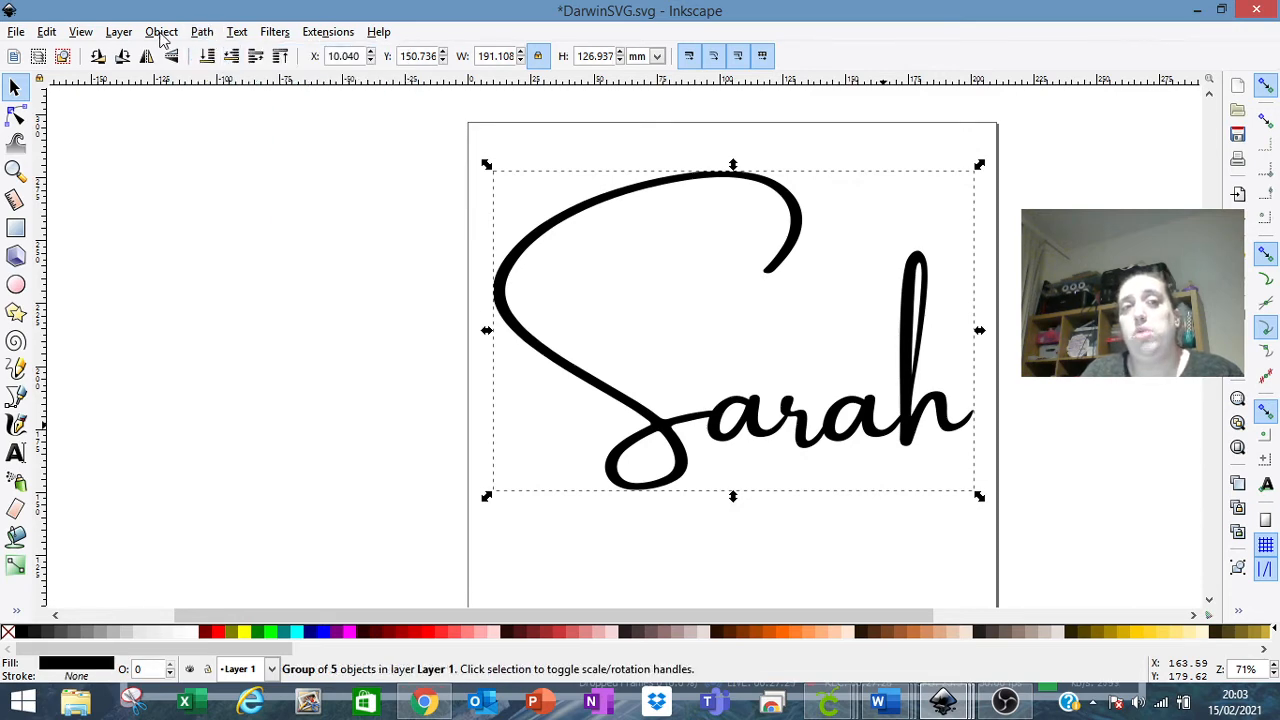
{"action": "left_click", "coordinate": [160, 33]}
{"action": "left_click", "coordinate": [198, 188]}
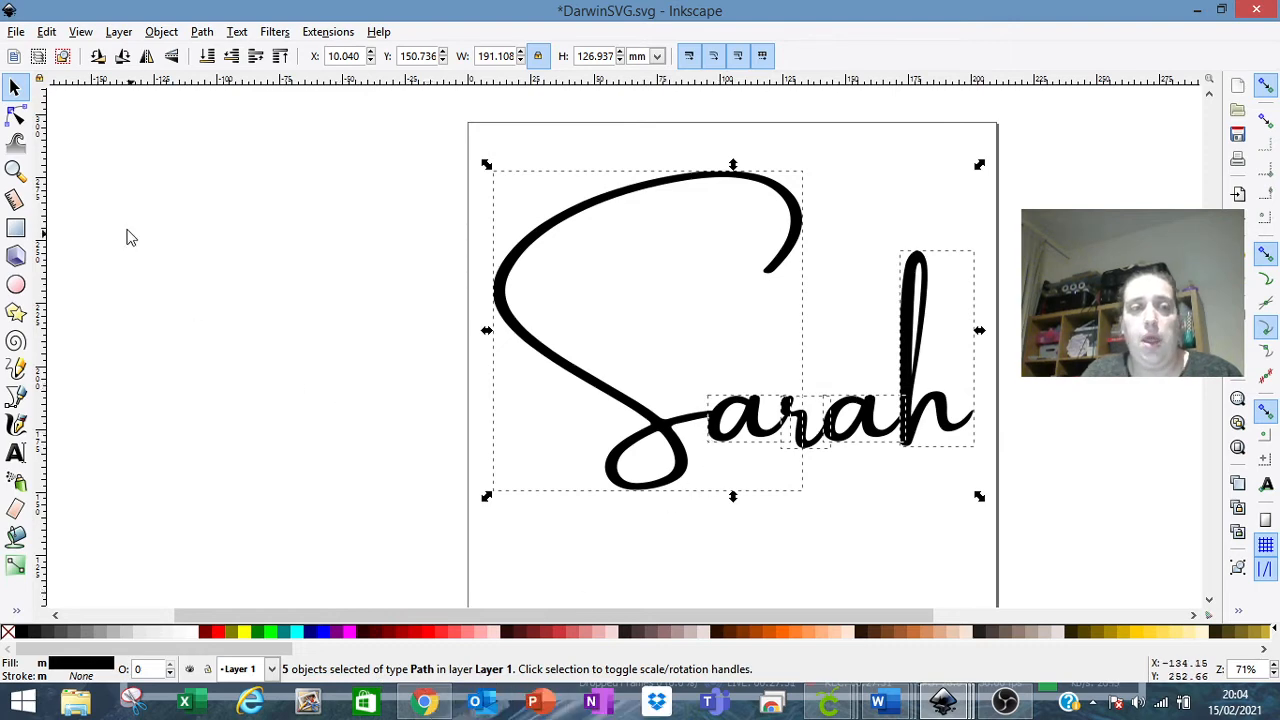
Step: Fill the name's first letter with brown #6C5353 and its second letter with light orange
{"action": "left_click", "coordinate": [15, 114]}
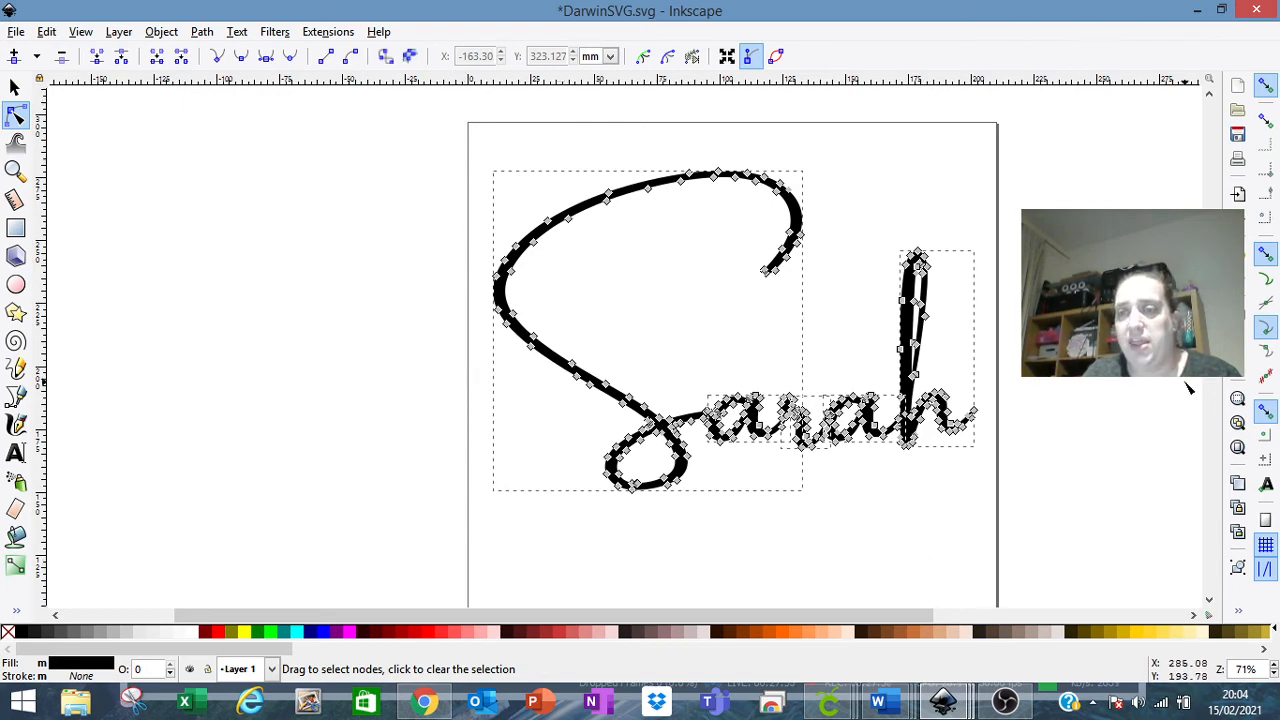
{"action": "left_click", "coordinate": [1274, 672]}
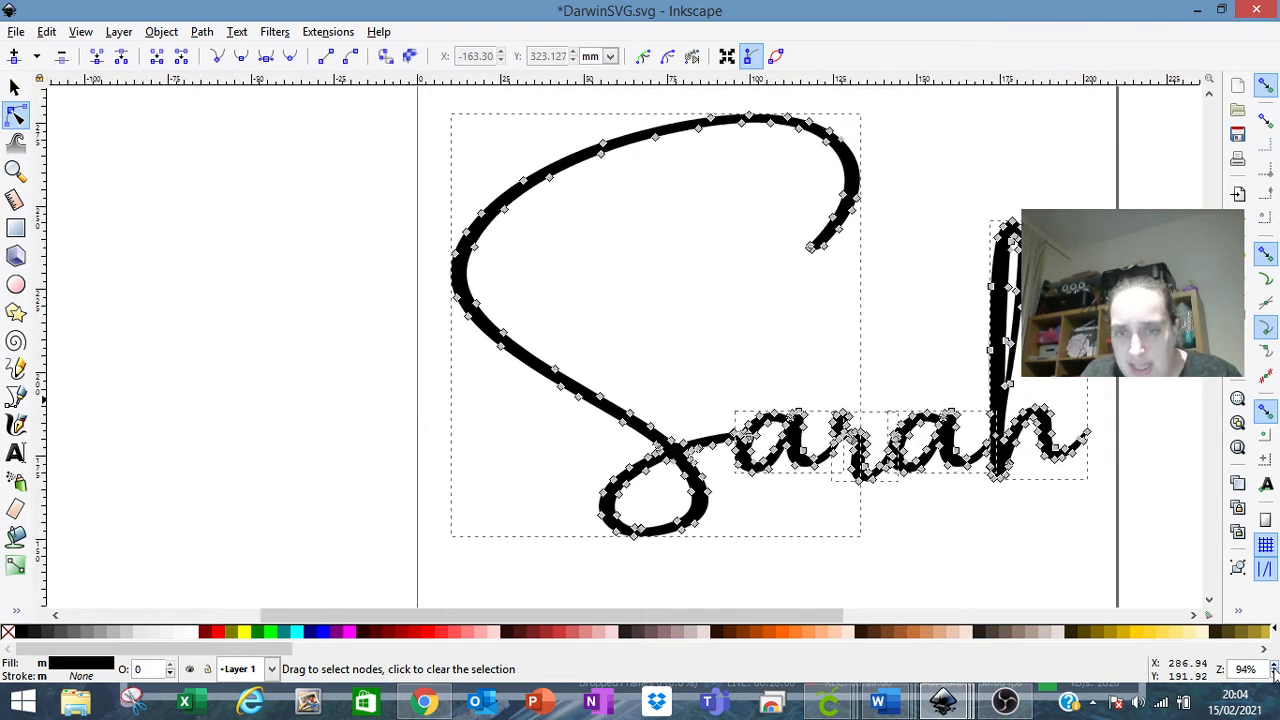
{"action": "left_click", "coordinate": [620, 573]}
{"action": "left_click", "coordinate": [687, 466]}
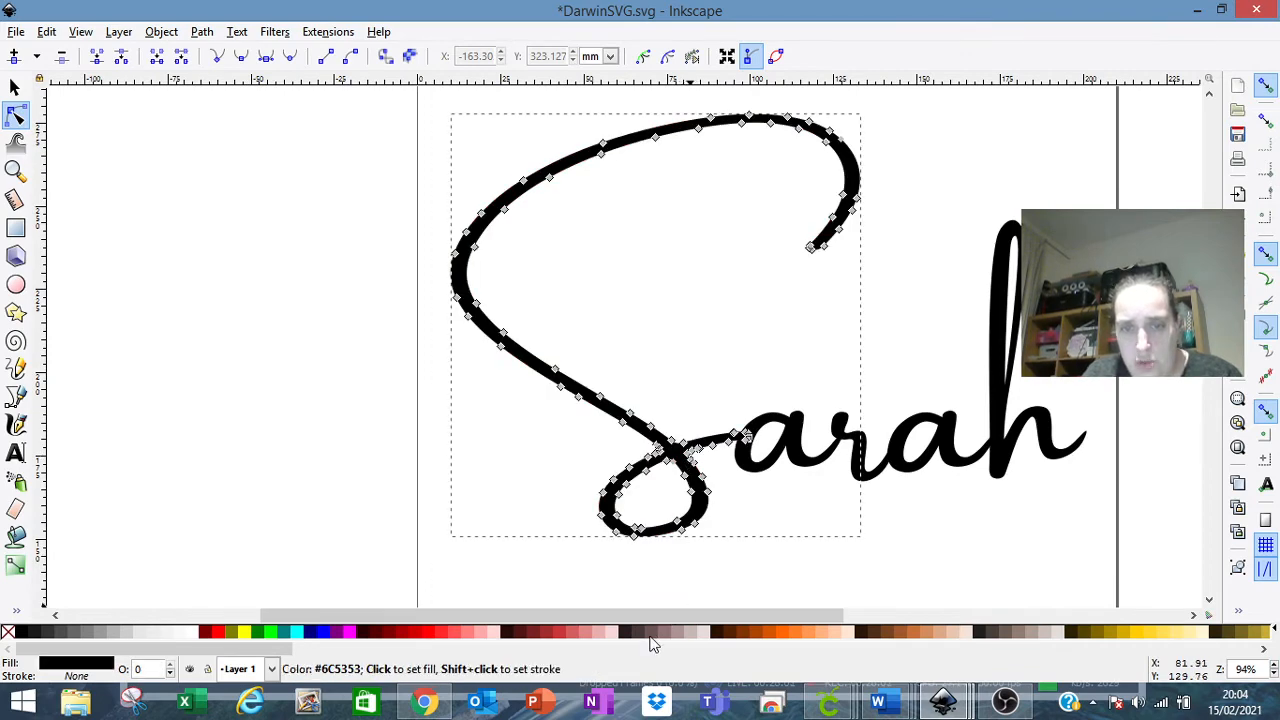
{"action": "left_click", "coordinate": [651, 634]}
{"action": "left_click", "coordinate": [805, 445]}
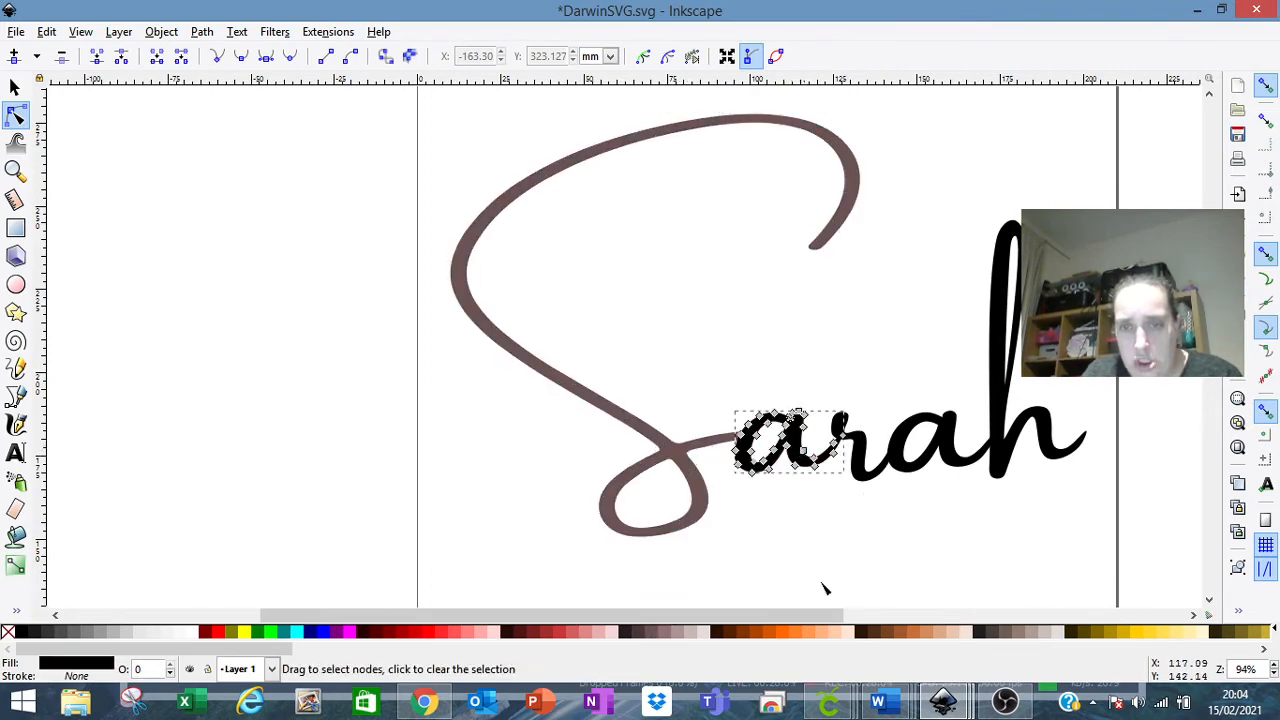
{"action": "left_click", "coordinate": [824, 632]}
Step: Fill the name's third letter with red, the fourth with cyan and the fifth with navy blue
{"action": "left_click", "coordinate": [856, 446]}
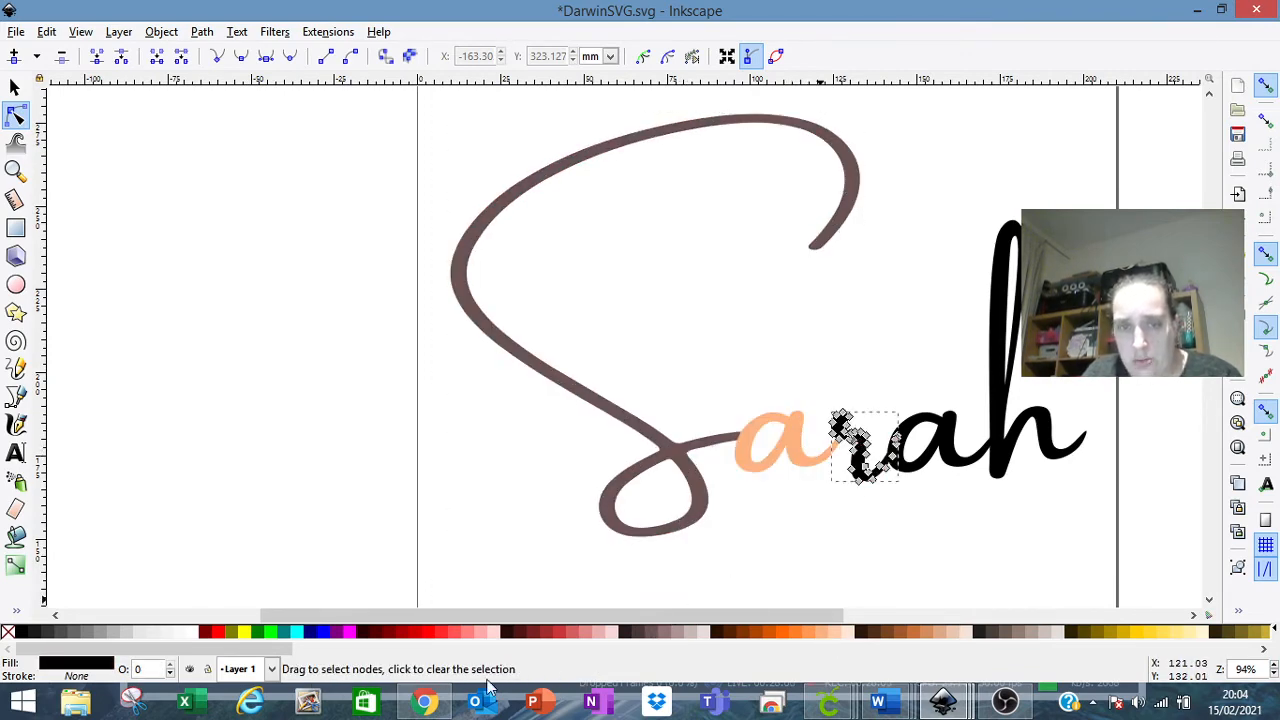
{"action": "left_click", "coordinate": [431, 634]}
{"action": "left_click", "coordinate": [940, 448]}
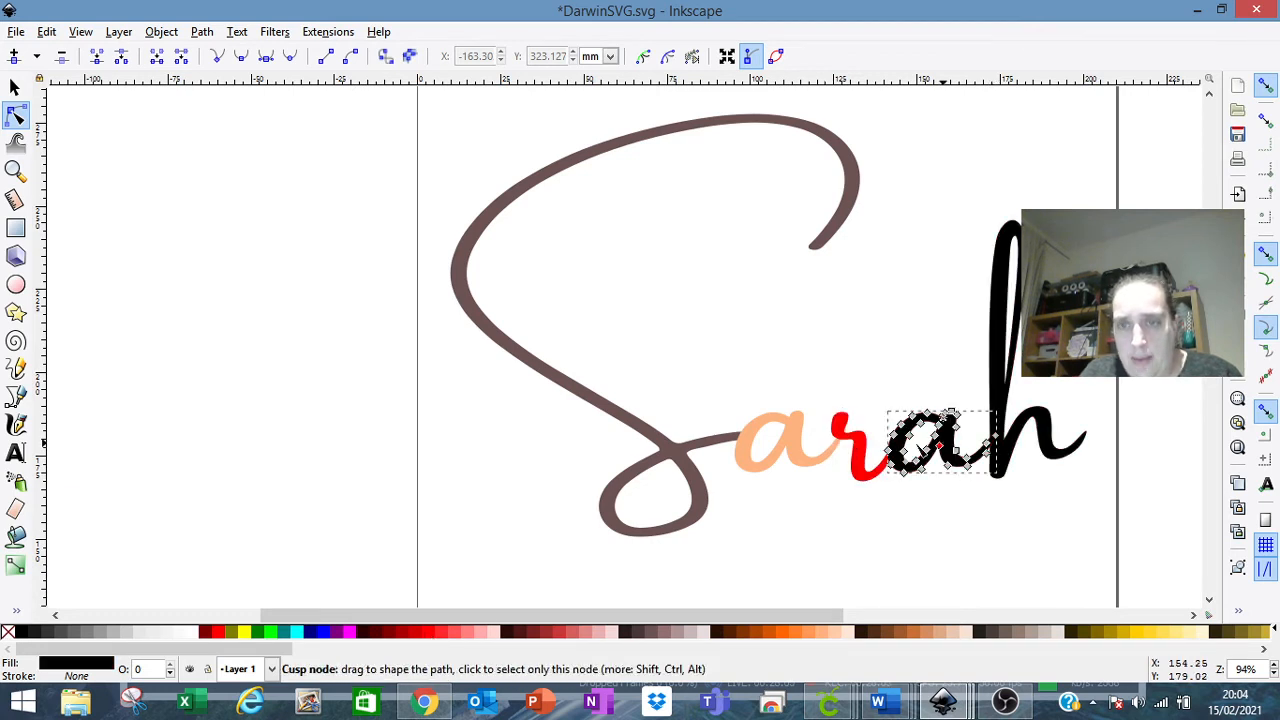
{"action": "left_click", "coordinate": [296, 632]}
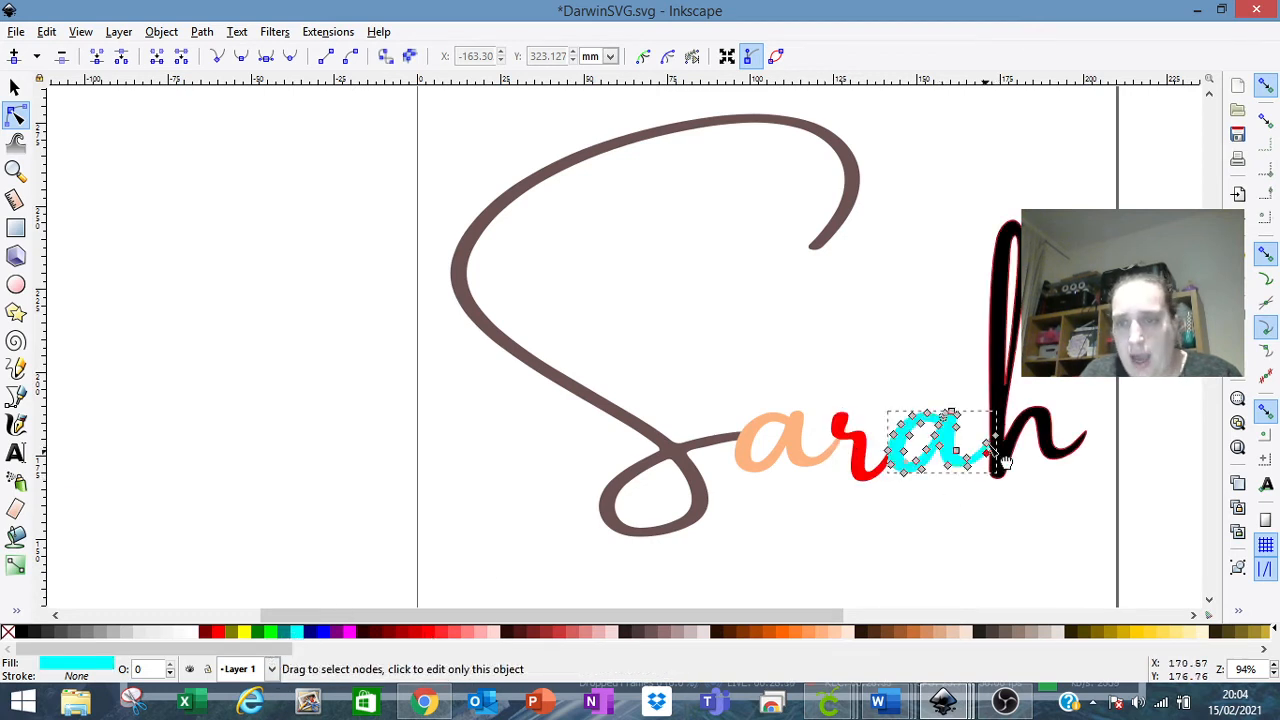
{"action": "left_click", "coordinate": [1000, 440]}
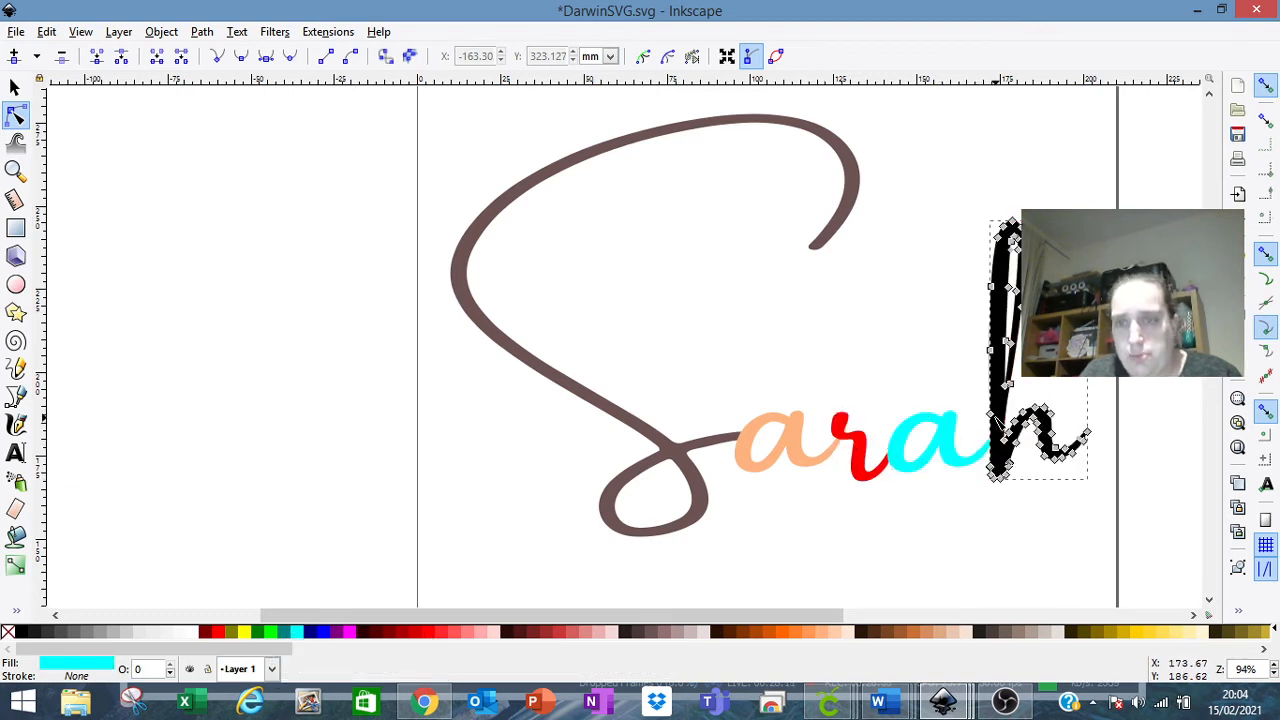
{"action": "left_click", "coordinate": [320, 632]}
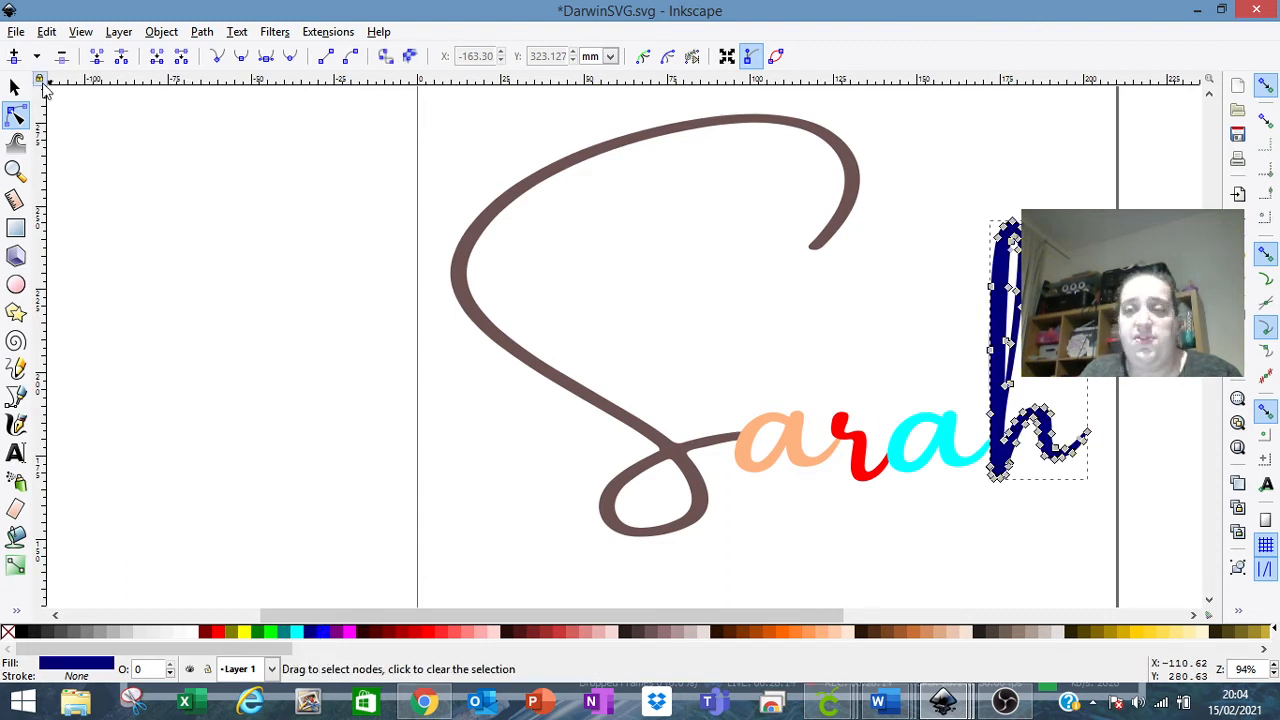
{"action": "left_click", "coordinate": [205, 230]}
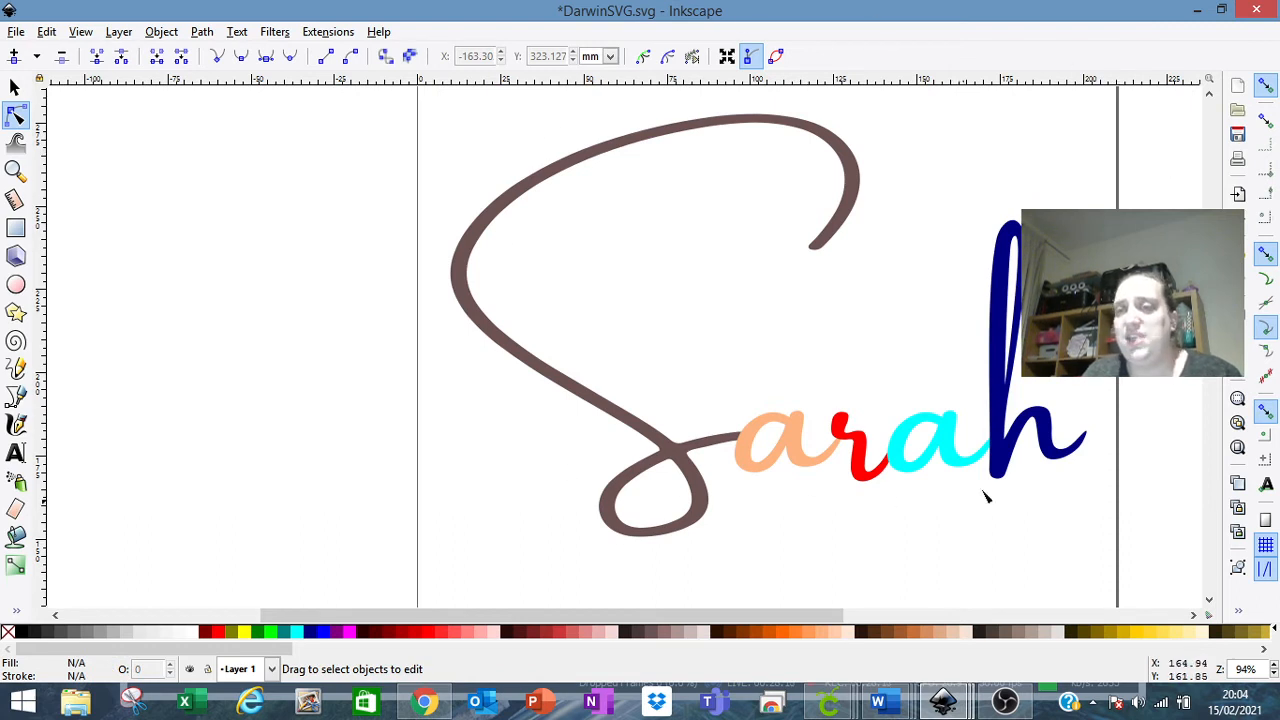
Step: Unite all five letters into one path with Union and move it down to about Y 146.8 mm
{"action": "left_click_drag", "start_coordinate": [1209, 318], "coordinate": [1209, 316]}
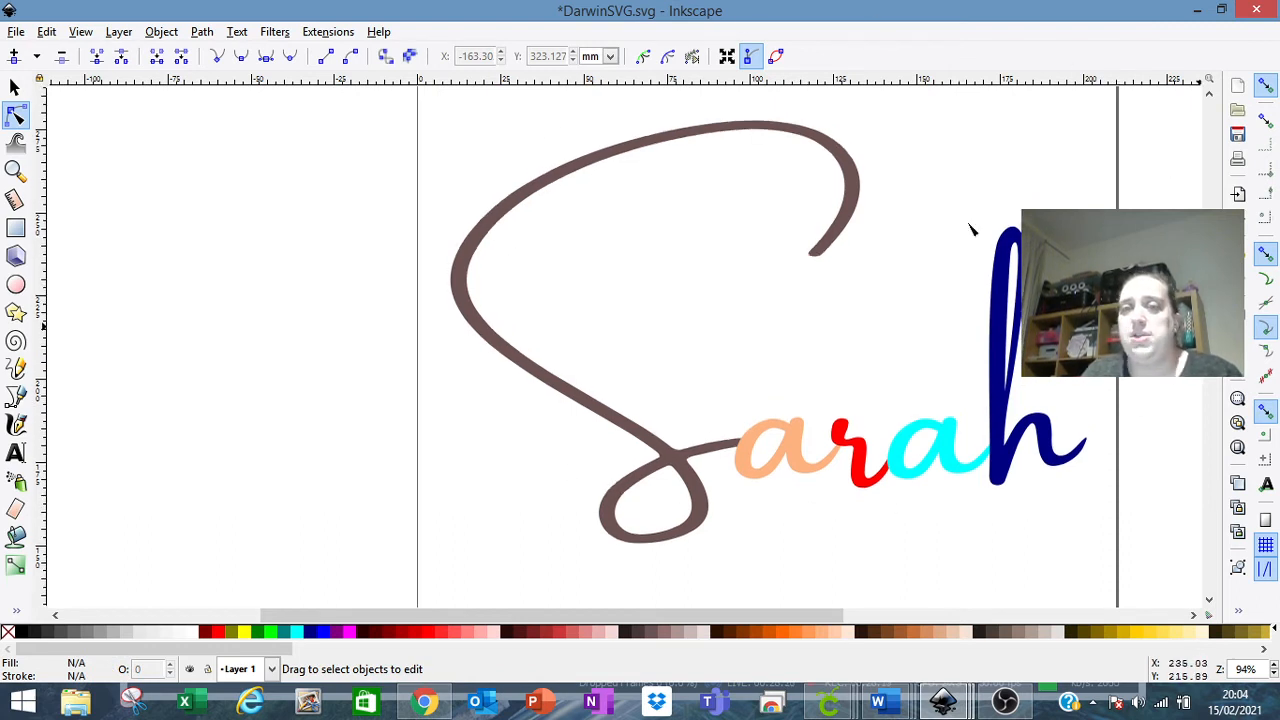
{"action": "left_click", "coordinate": [15, 87]}
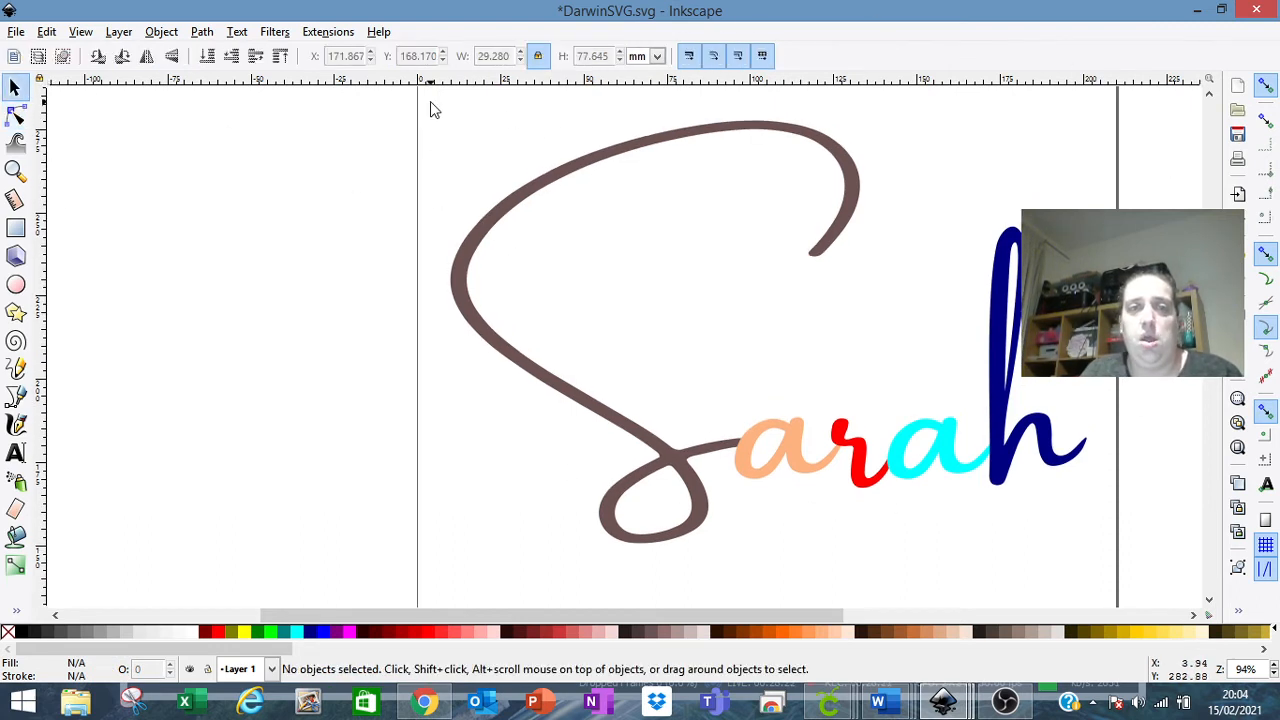
{"action": "left_click_drag", "start_coordinate": [430, 102], "coordinate": [1097, 542]}
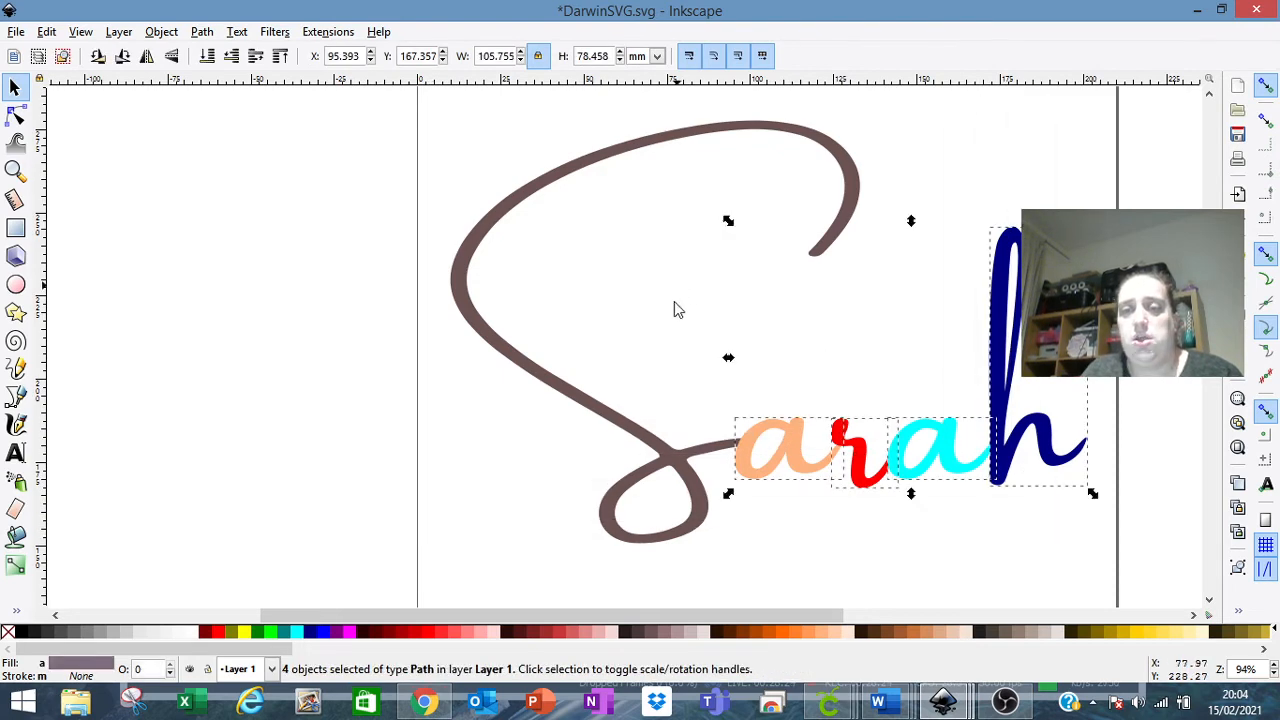
{"action": "left_click", "coordinate": [662, 460], "text": "shift"}
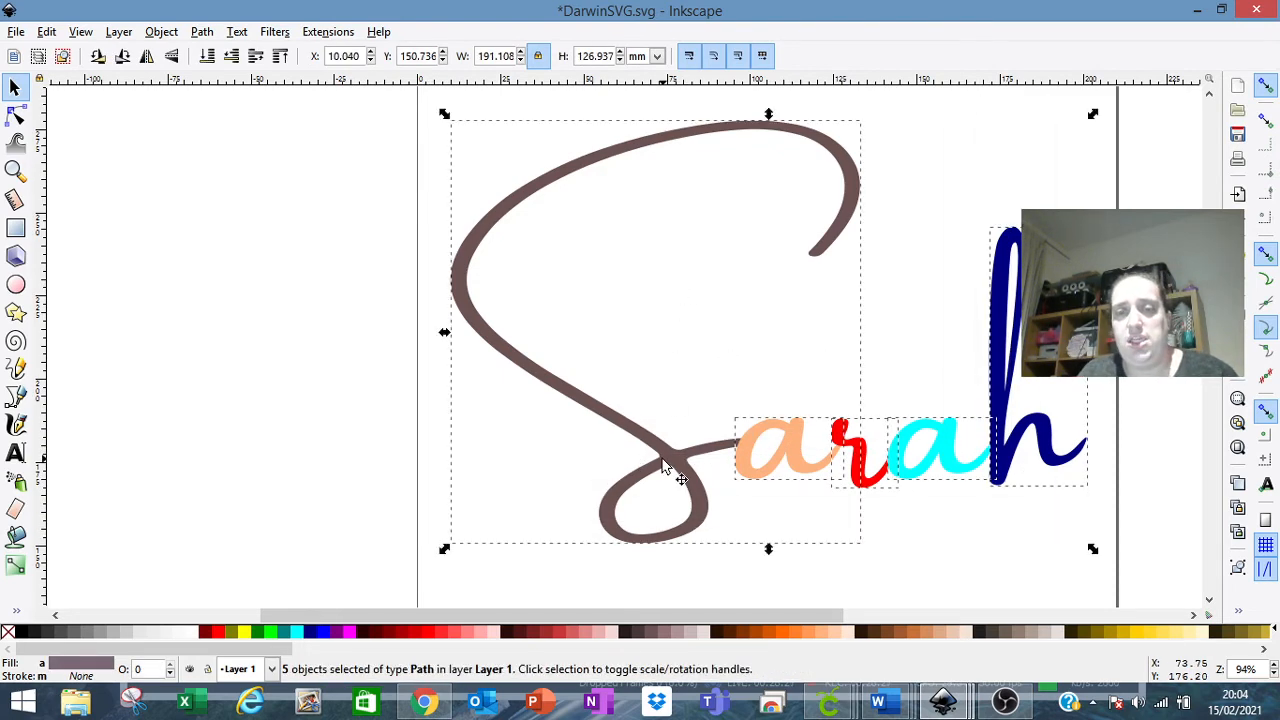
{"action": "left_click", "coordinate": [201, 32]}
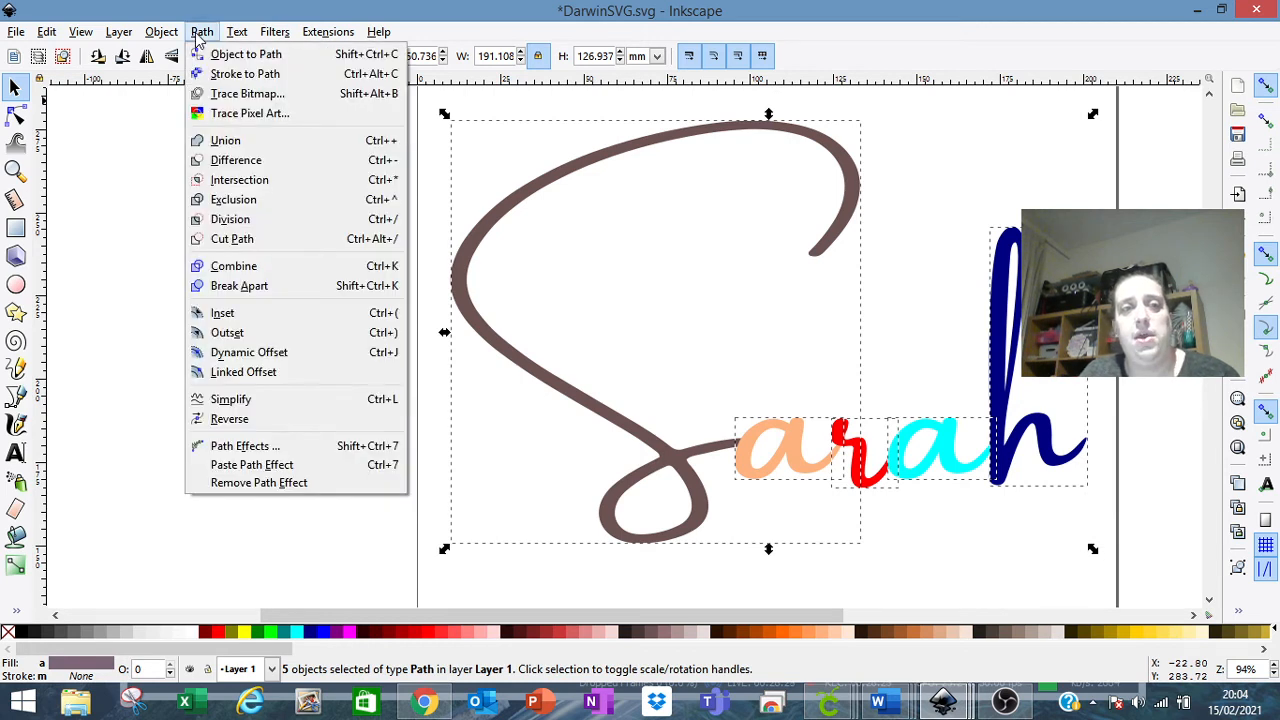
{"action": "left_click", "coordinate": [240, 150]}
{"action": "left_click_drag", "start_coordinate": [912, 490], "coordinate": [907, 503]}
Step: Examine the united path's nodes up close where the letters of the name join
{"action": "left_click", "coordinate": [1274, 674]}
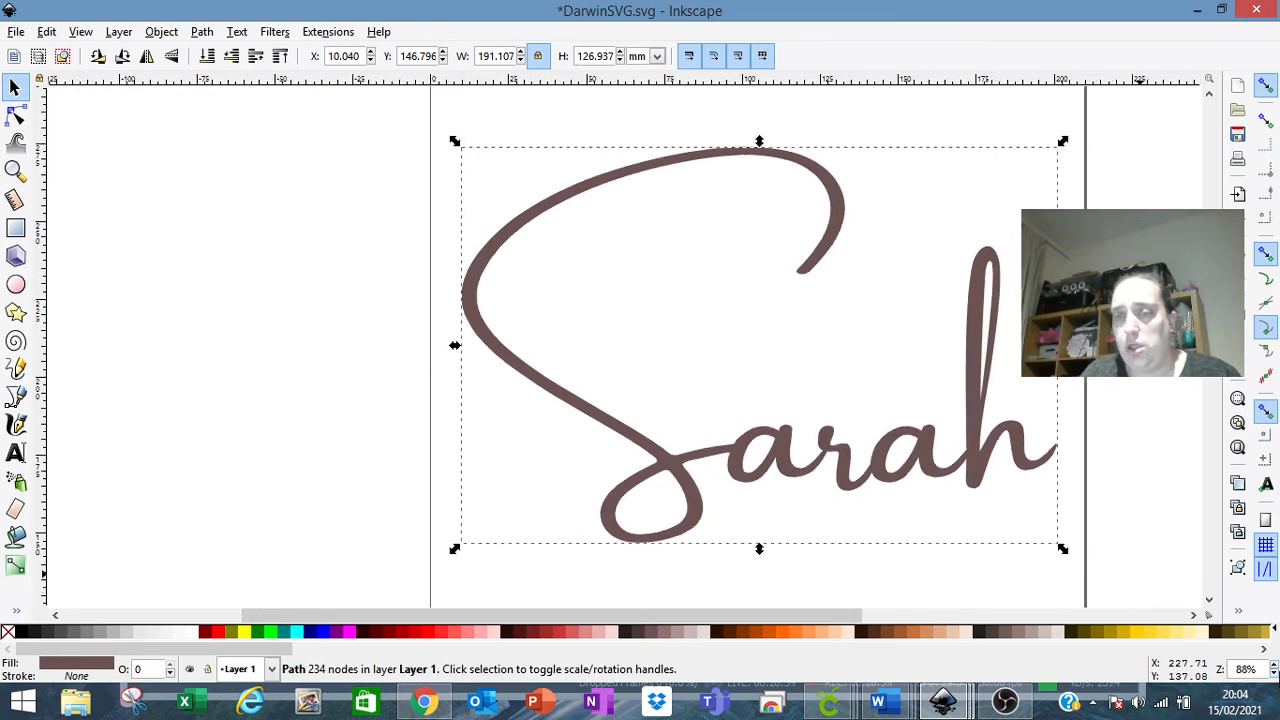
{"action": "left_click", "coordinate": [1274, 674]}
{"action": "left_click", "coordinate": [1274, 674]}
{"action": "left_click", "coordinate": [16, 115]}
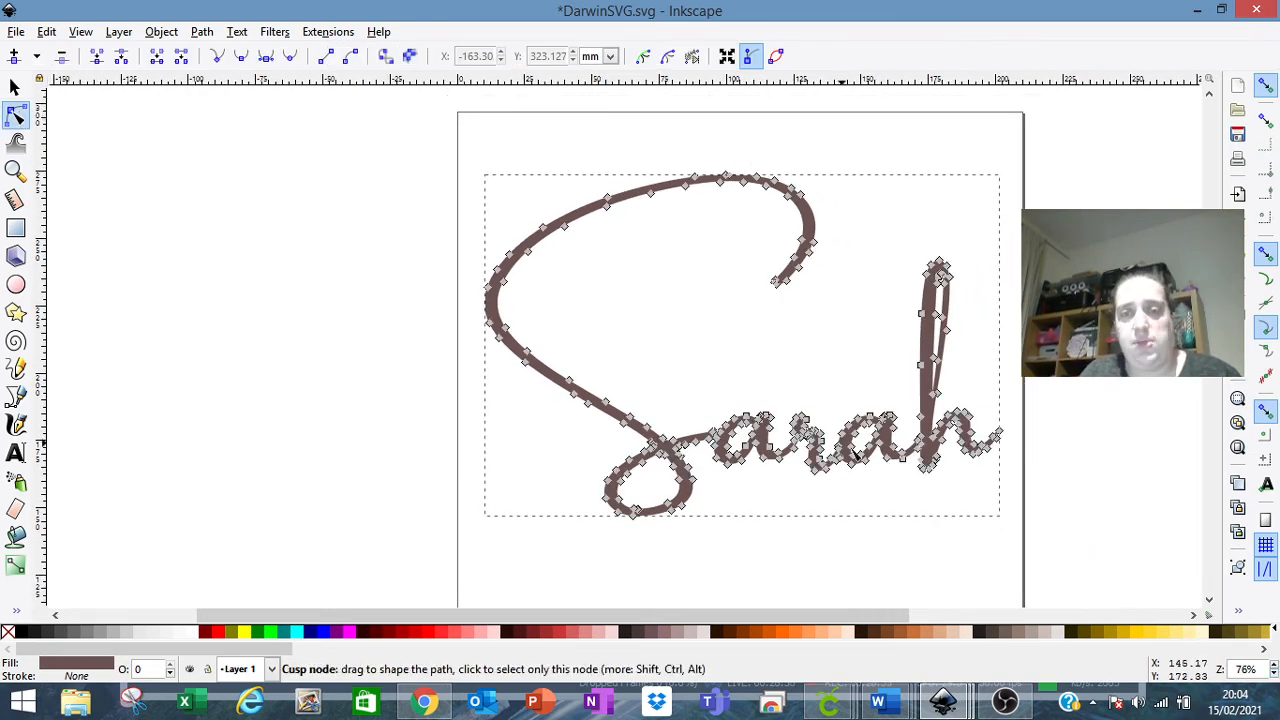
{"action": "left_click", "coordinate": [1273, 665]}
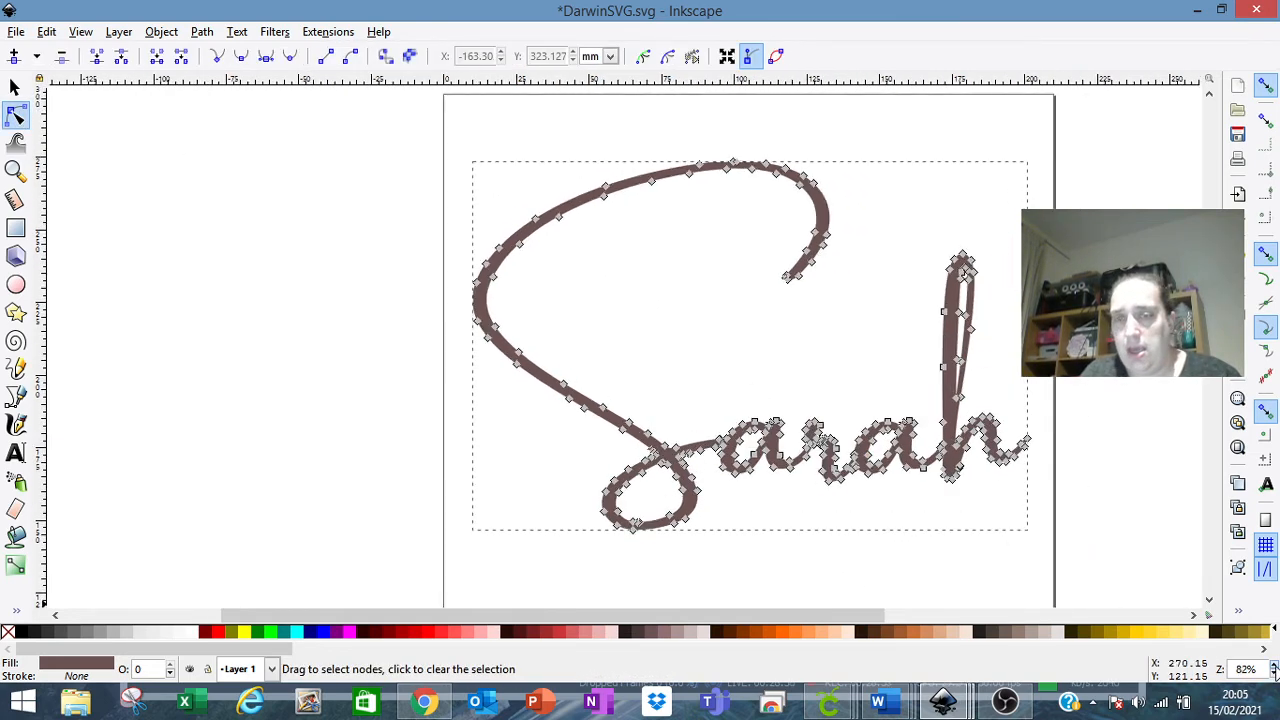
{"action": "scroll", "coordinate": [997, 211], "scroll_direction": "down", "scroll_amount": 5}
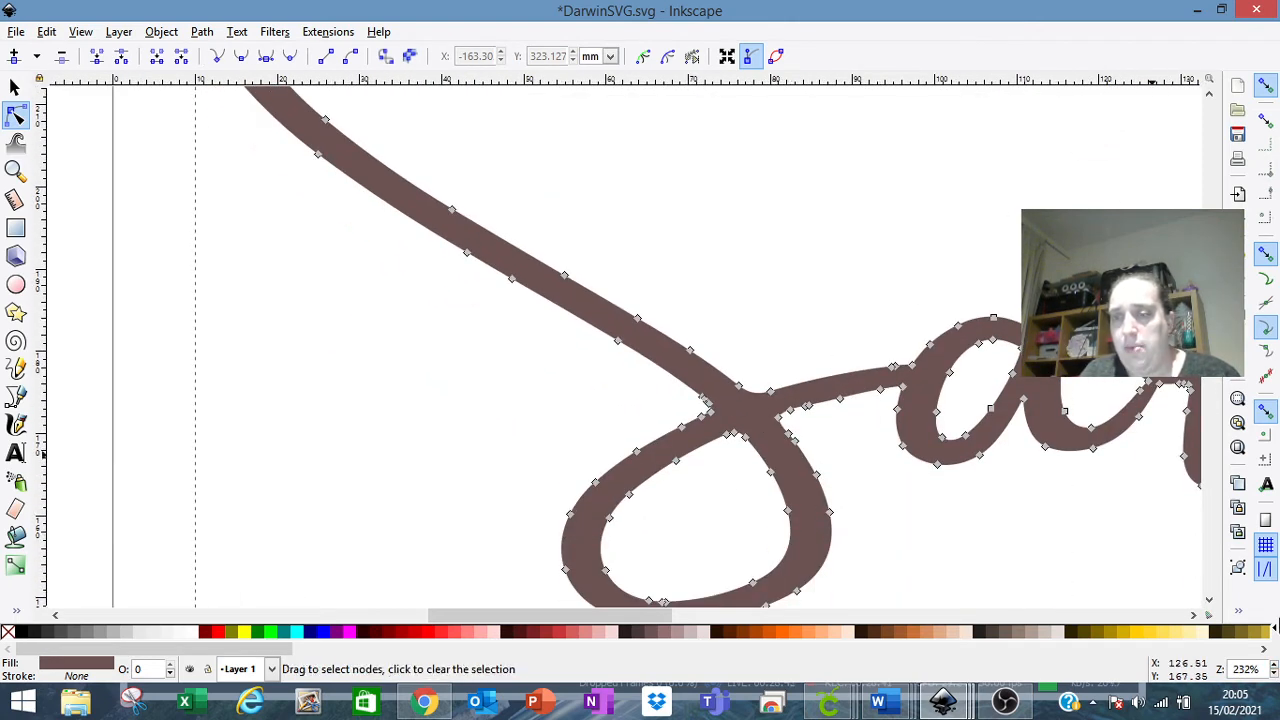
{"action": "left_click", "coordinate": [1273, 676]}
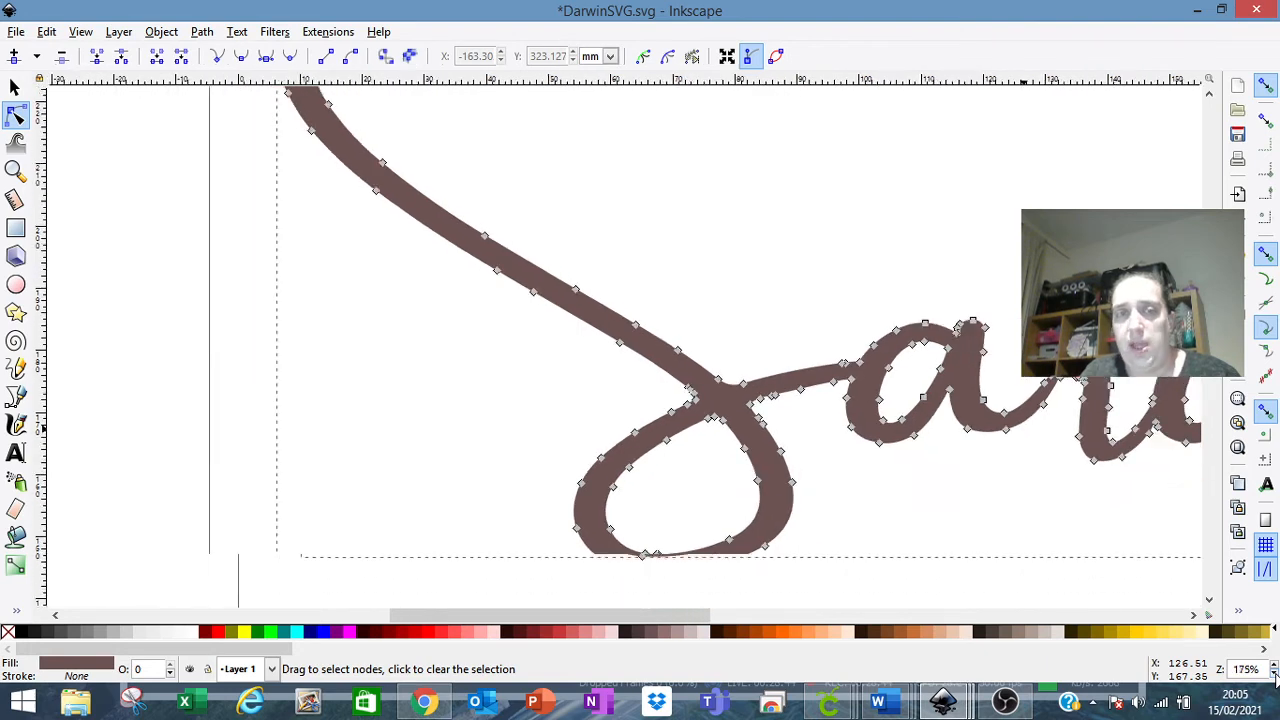
{"action": "left_click", "coordinate": [1273, 676]}
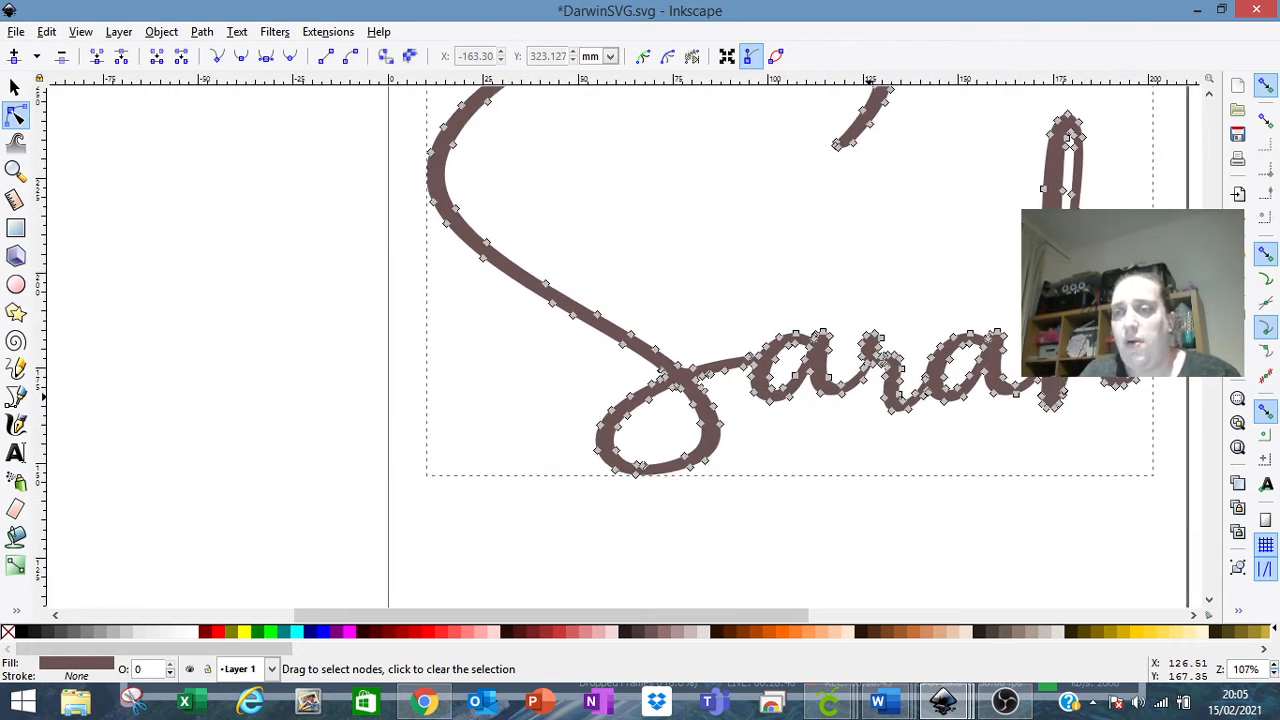
{"action": "left_click", "coordinate": [1273, 676]}
{"action": "left_click", "coordinate": [1108, 245]}
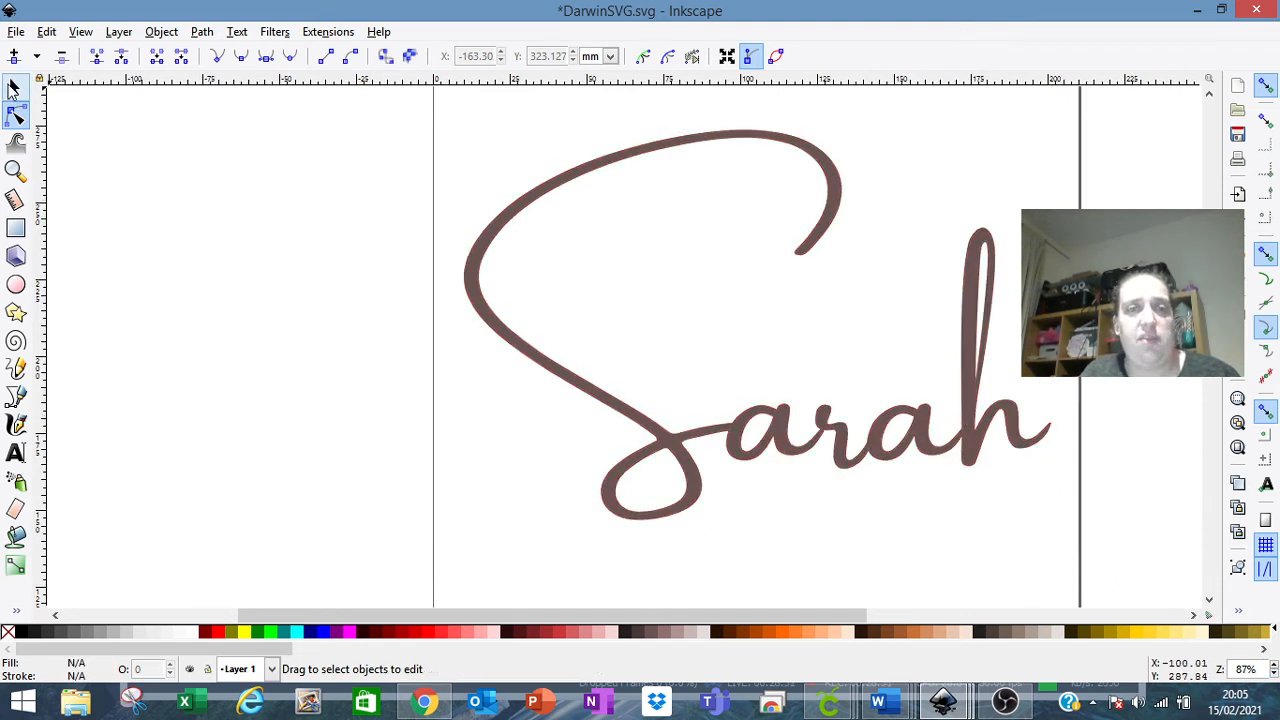
Step: Move the united name path down to about X 7.3, Y 138.0 mm
{"action": "key", "text": "s"}
{"action": "left_click", "coordinate": [531, 228]}
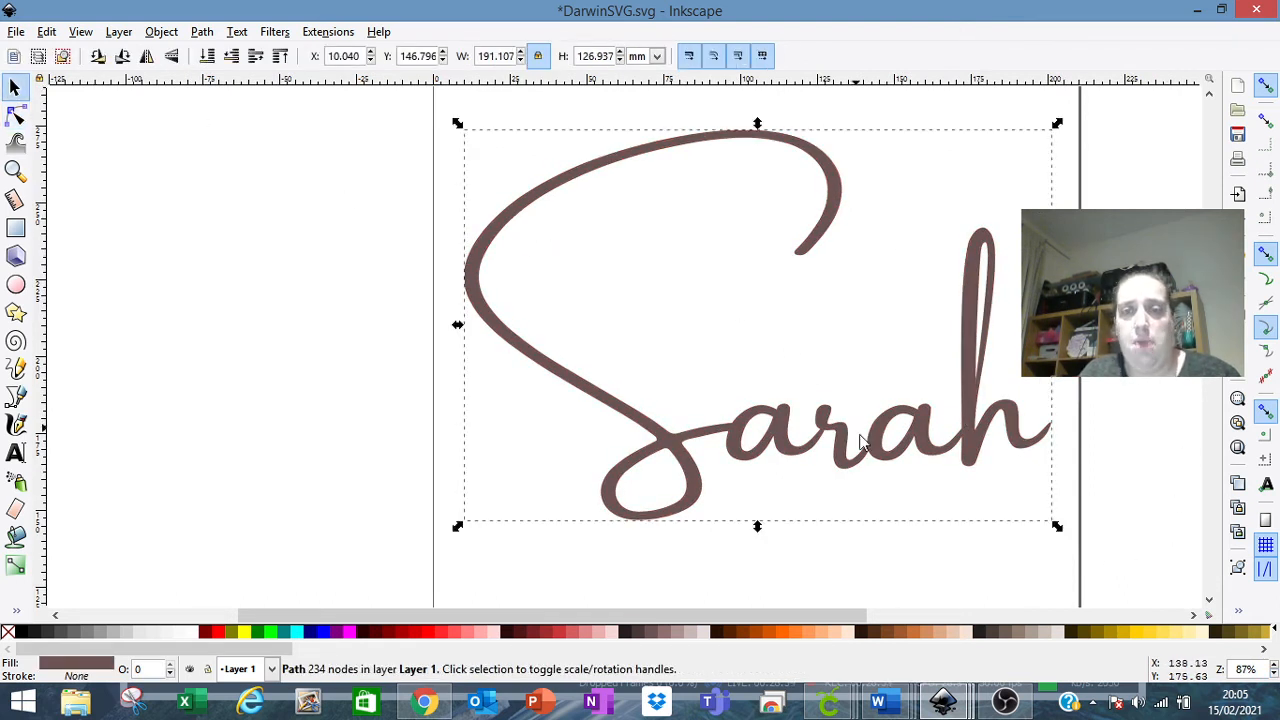
{"action": "left_click_drag", "start_coordinate": [860, 462], "coordinate": [866, 492]}
{"action": "left_click", "coordinate": [1162, 405]}
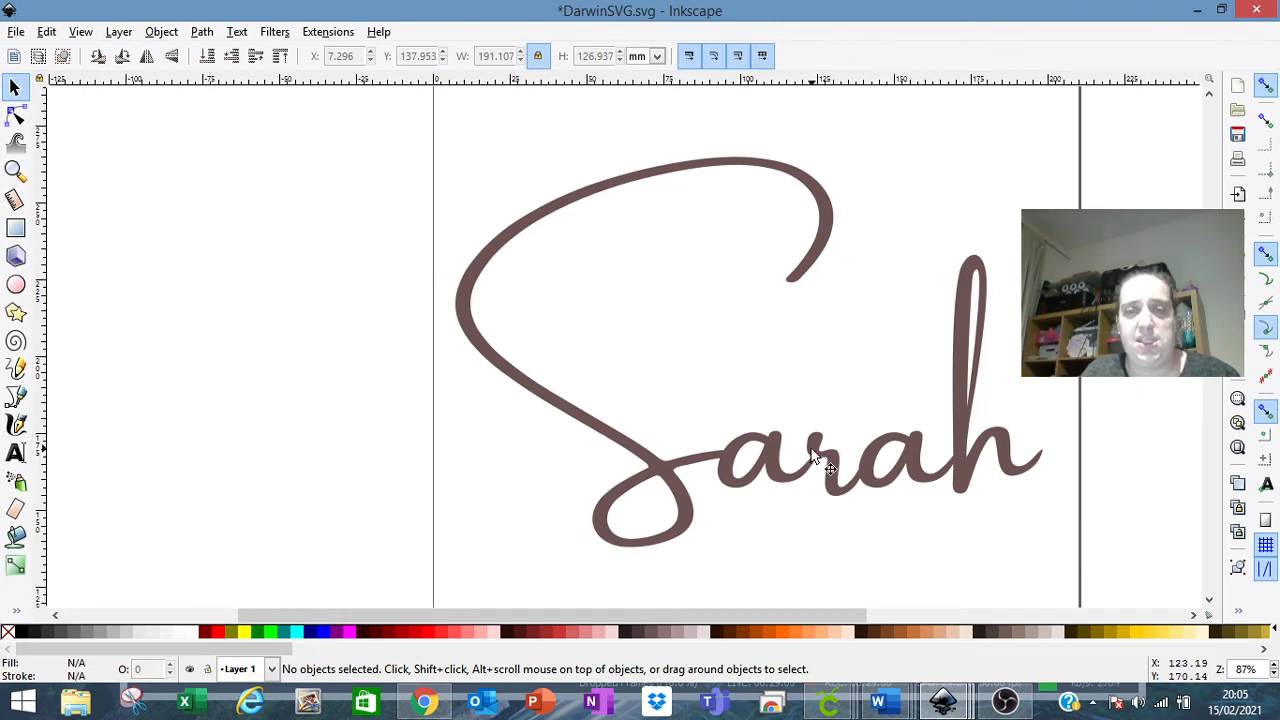
Step: Create a light red duplicate of the name path, offset down to about X 7.0, Y 121.7 mm
{"action": "left_click", "coordinate": [590, 496]}
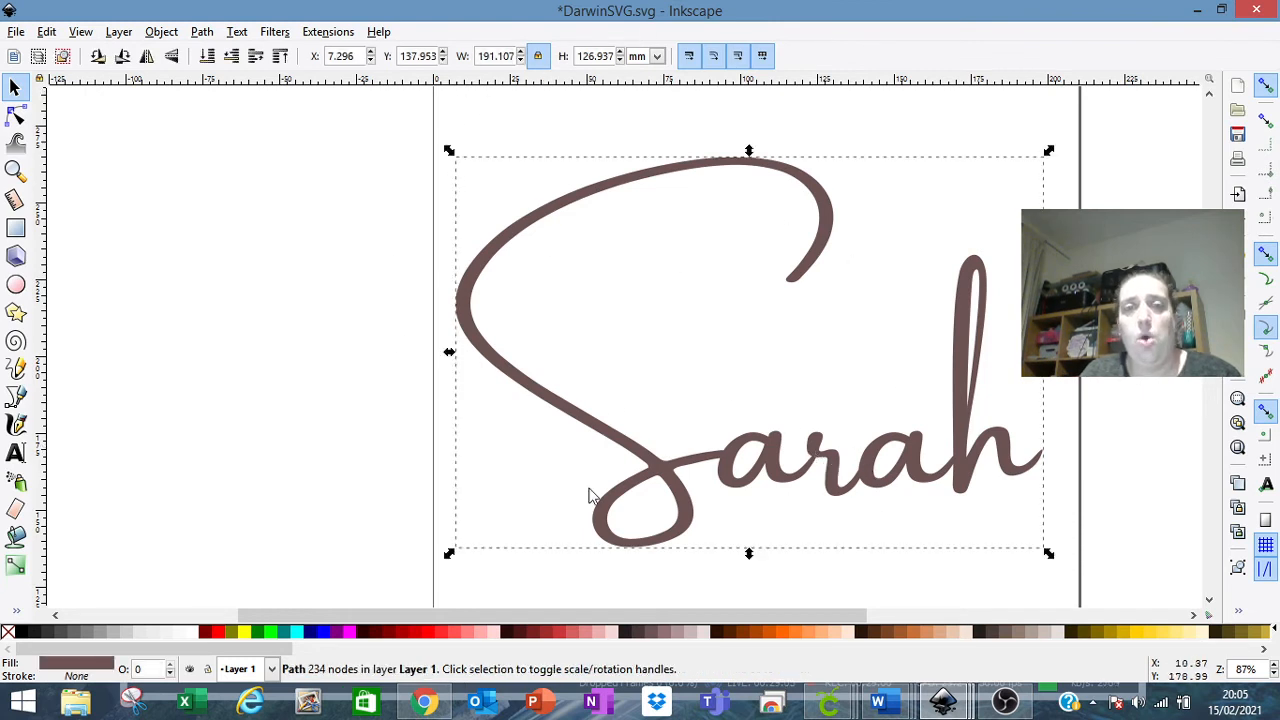
{"action": "right_click", "coordinate": [840, 460]}
{"action": "left_click", "coordinate": [931, 203]}
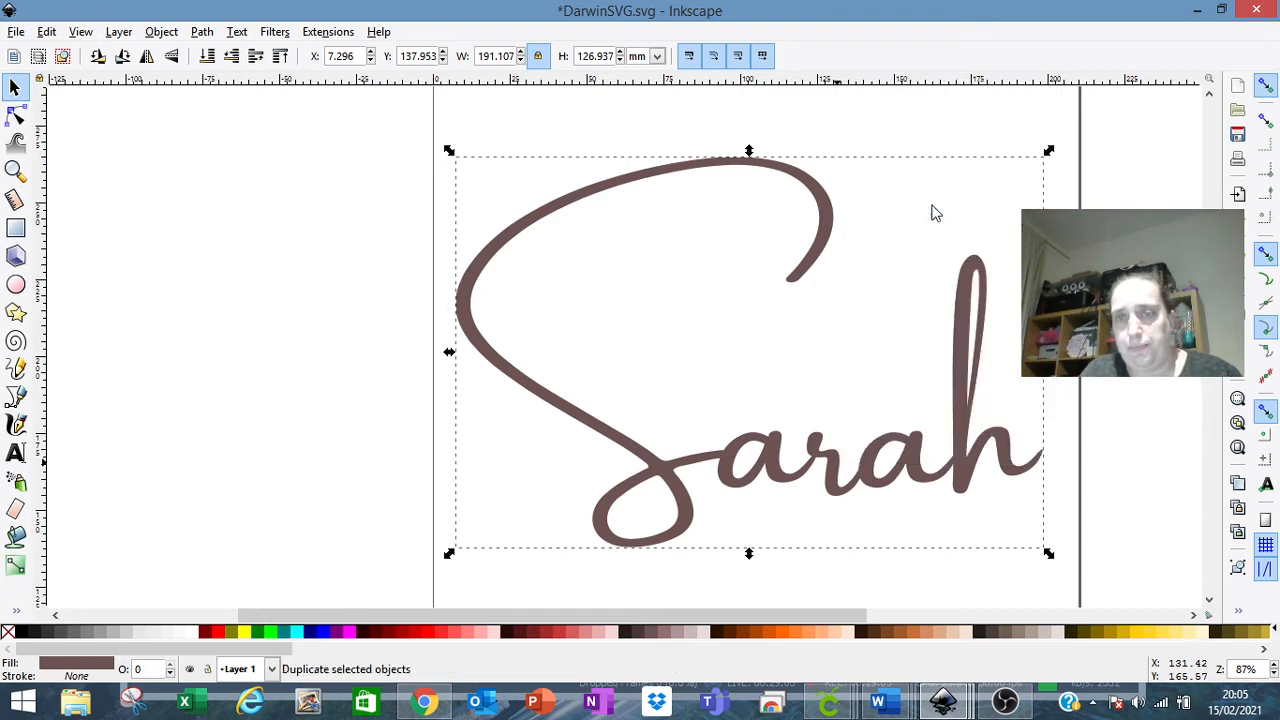
{"action": "left_click", "coordinate": [466, 632]}
{"action": "left_click_drag", "start_coordinate": [857, 472], "coordinate": [853, 550]}
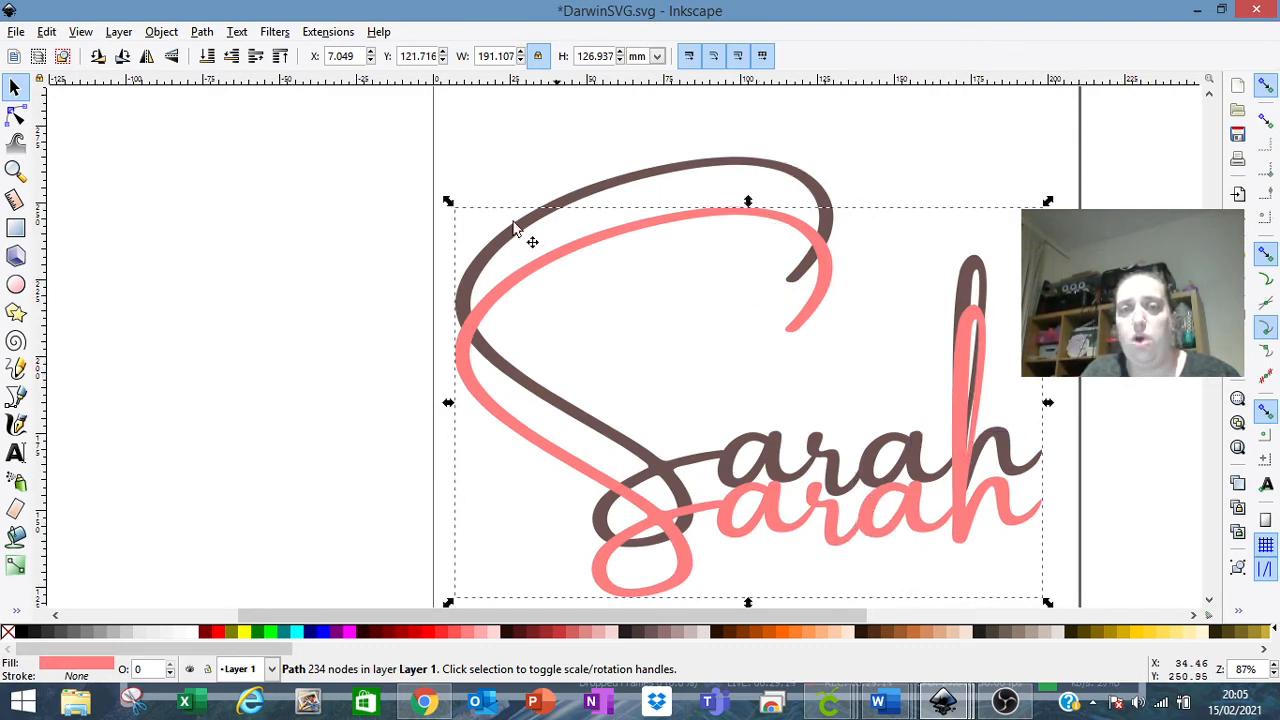
Step: Thicken the original brown name path by applying Outset three times
{"action": "left_click", "coordinate": [770, 170]}
{"action": "left_click", "coordinate": [201, 31]}
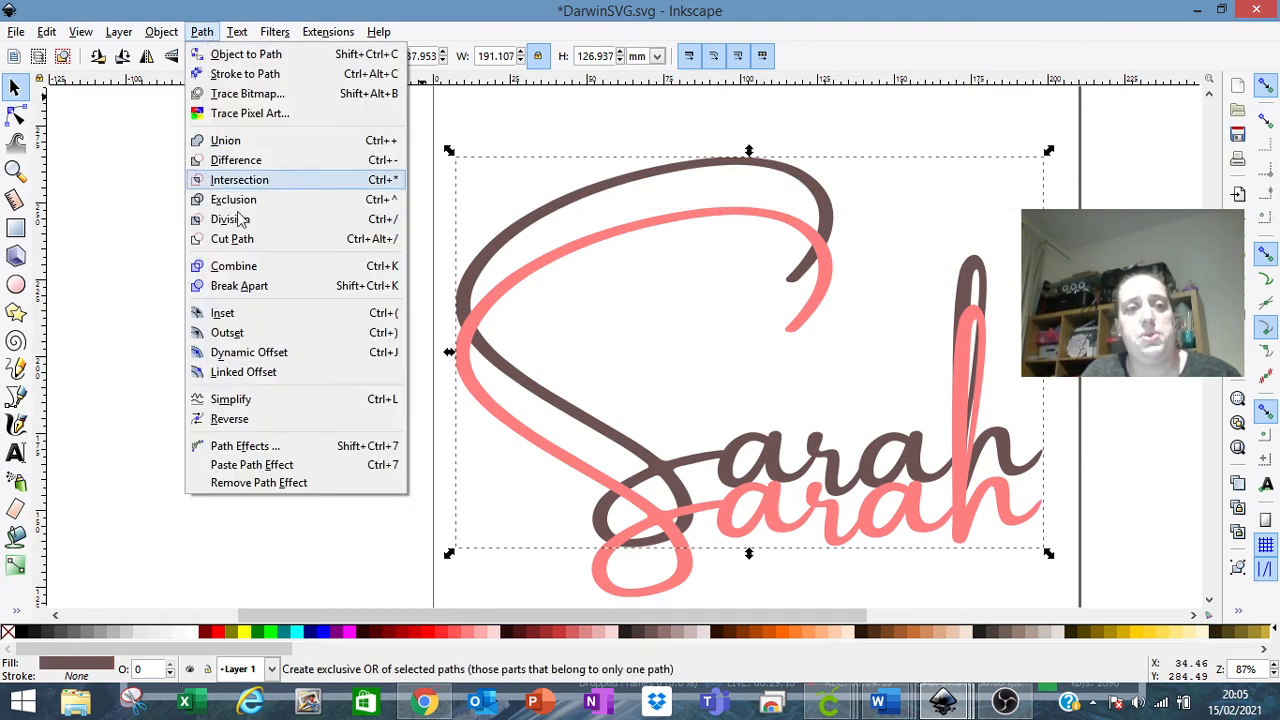
{"action": "left_click", "coordinate": [262, 342]}
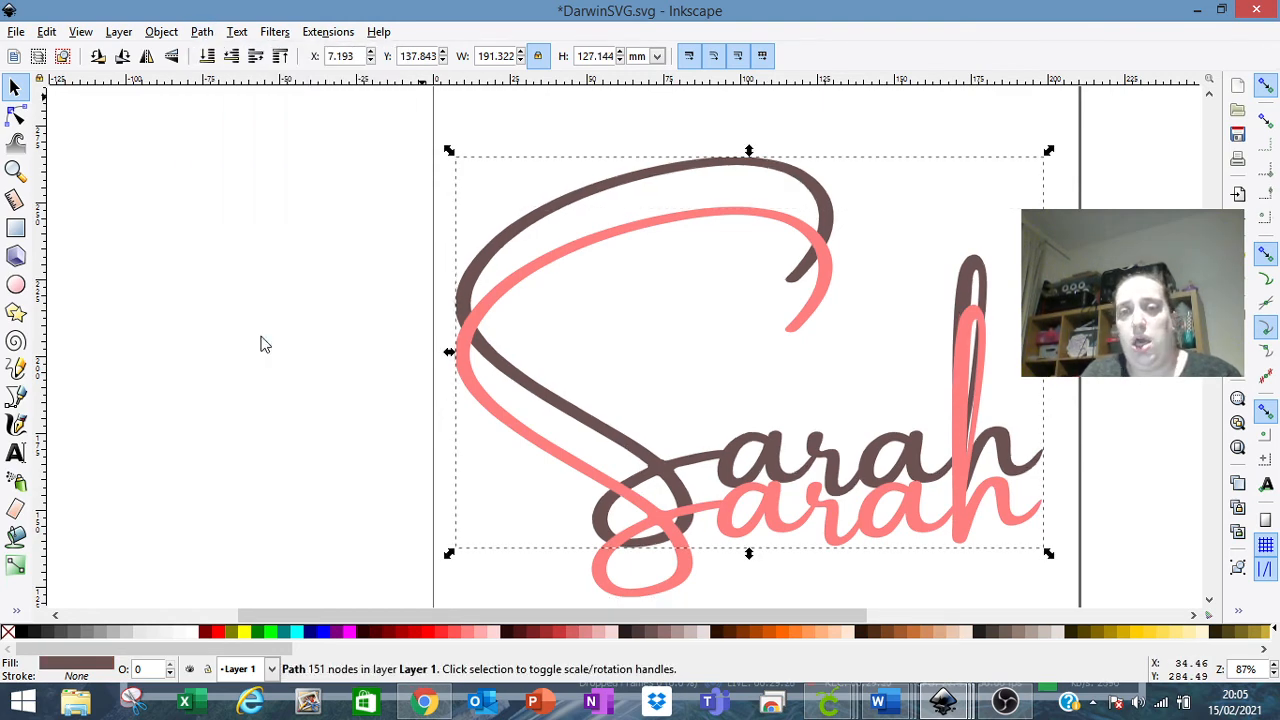
{"action": "left_click", "coordinate": [205, 33]}
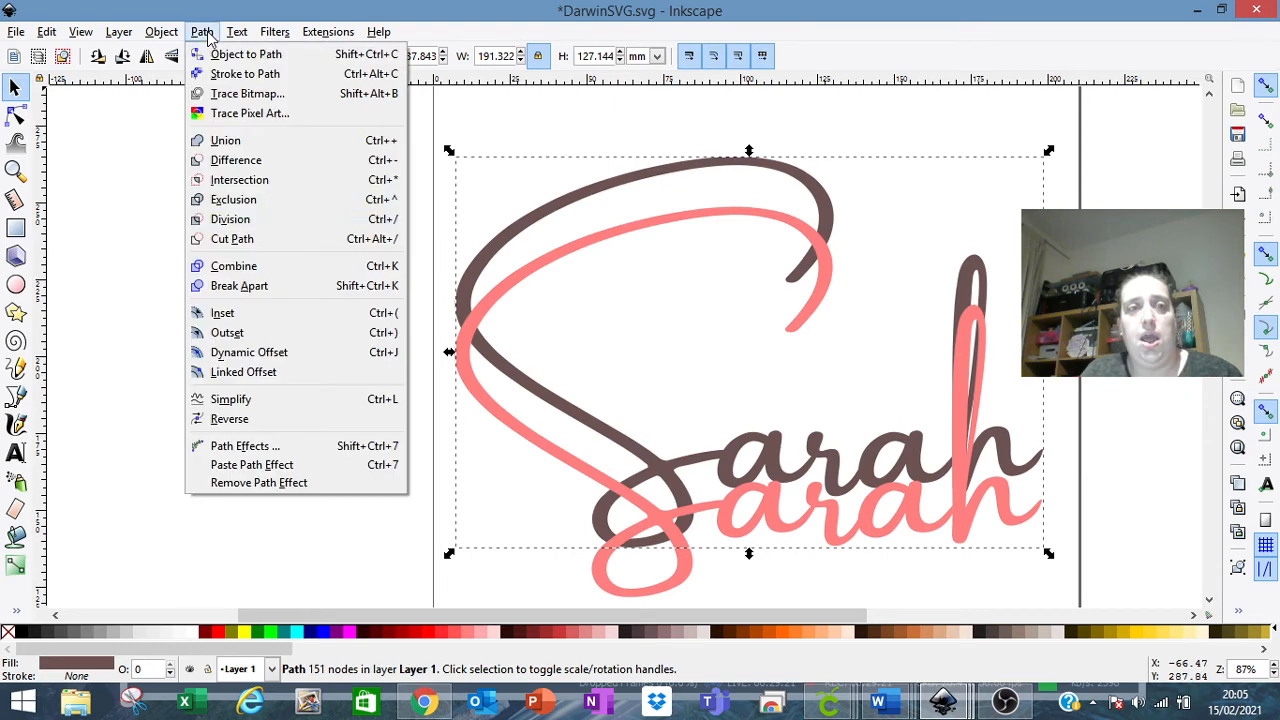
{"action": "left_click", "coordinate": [266, 333]}
{"action": "left_click", "coordinate": [203, 32]}
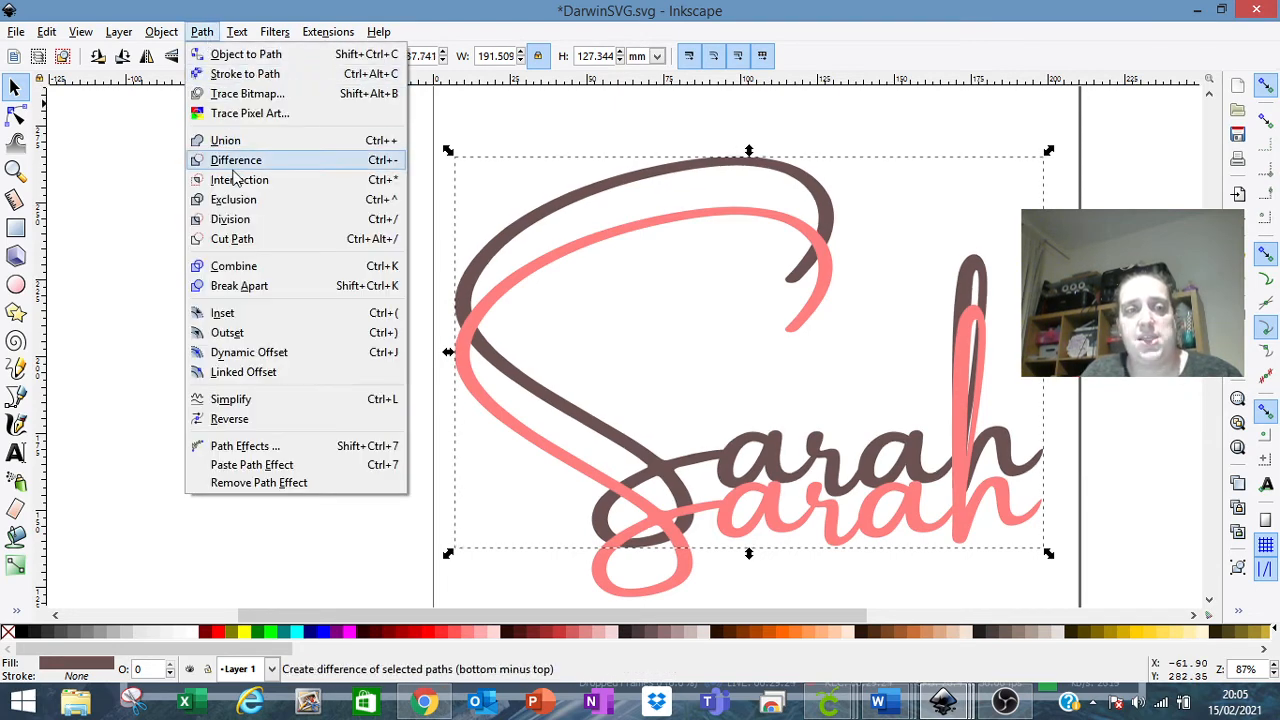
{"action": "left_click", "coordinate": [262, 332]}
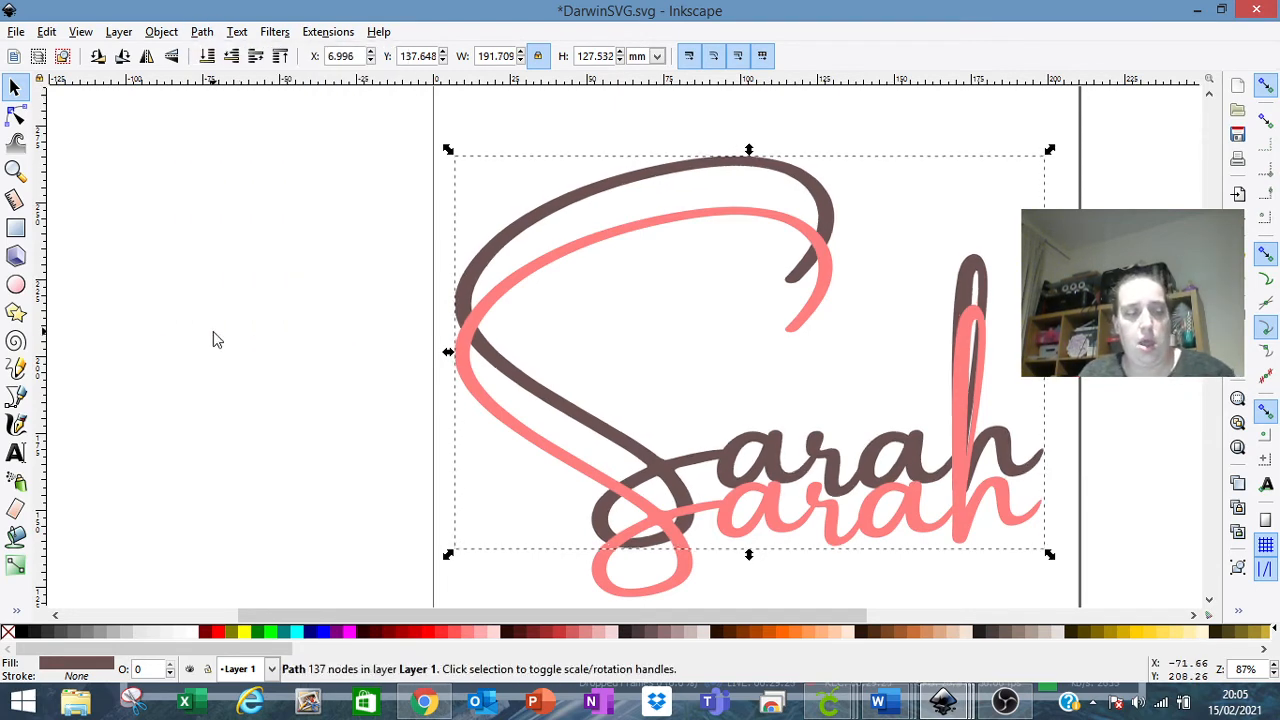
Step: Outset the brown name path repeatedly until it measures about 196.4 by 132.2 mm
{"action": "key", "text": "ctrl"}
{"action": "key", "text": "ctrl+parenright"}
{"action": "key", "text": "ctrl+parenright"}
{"action": "key", "text": "ctrl+parenright"}
{"action": "key", "text": "ctrl+parenright"}
{"action": "key", "text": "ctrl+parenright"}
{"action": "key", "text": "ctrl+parenright"}
{"action": "key", "text": "ctrl+parenright"}
{"action": "key", "text": "ctrl+parenright"}
{"action": "key", "text": "ctrl+parenright"}
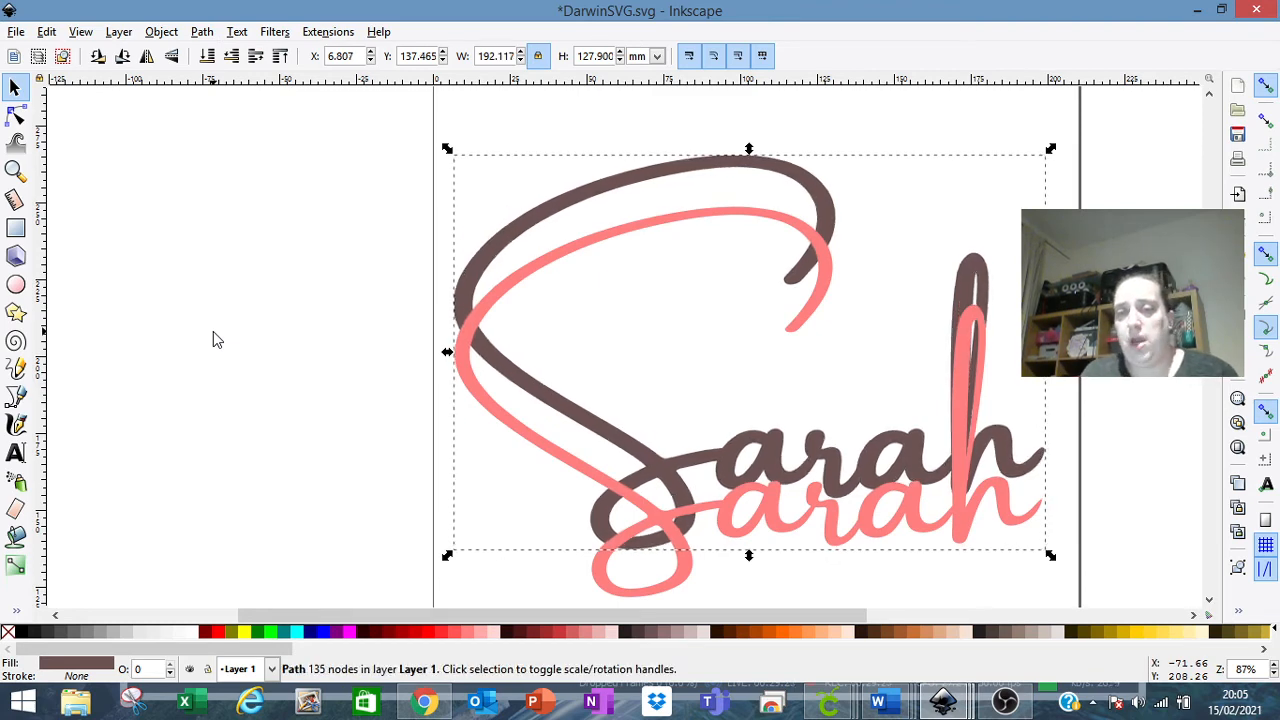
{"action": "key", "text": "ctrl+parenright"}
{"action": "key", "text": "ctrl+parenright"}
{"action": "key", "text": "ctrl+parenright"}
{"action": "key", "text": "ctrl+parenright"}
{"action": "key", "text": "ctrl+parenright"}
{"action": "key", "text": "ctrl+parenright"}
{"action": "key", "text": "ctrl+parenright"}
{"action": "key", "text": "ctrl+parenright"}
{"action": "key", "text": "ctrl+parenright"}
{"action": "key", "text": "ctrl+parenright"}
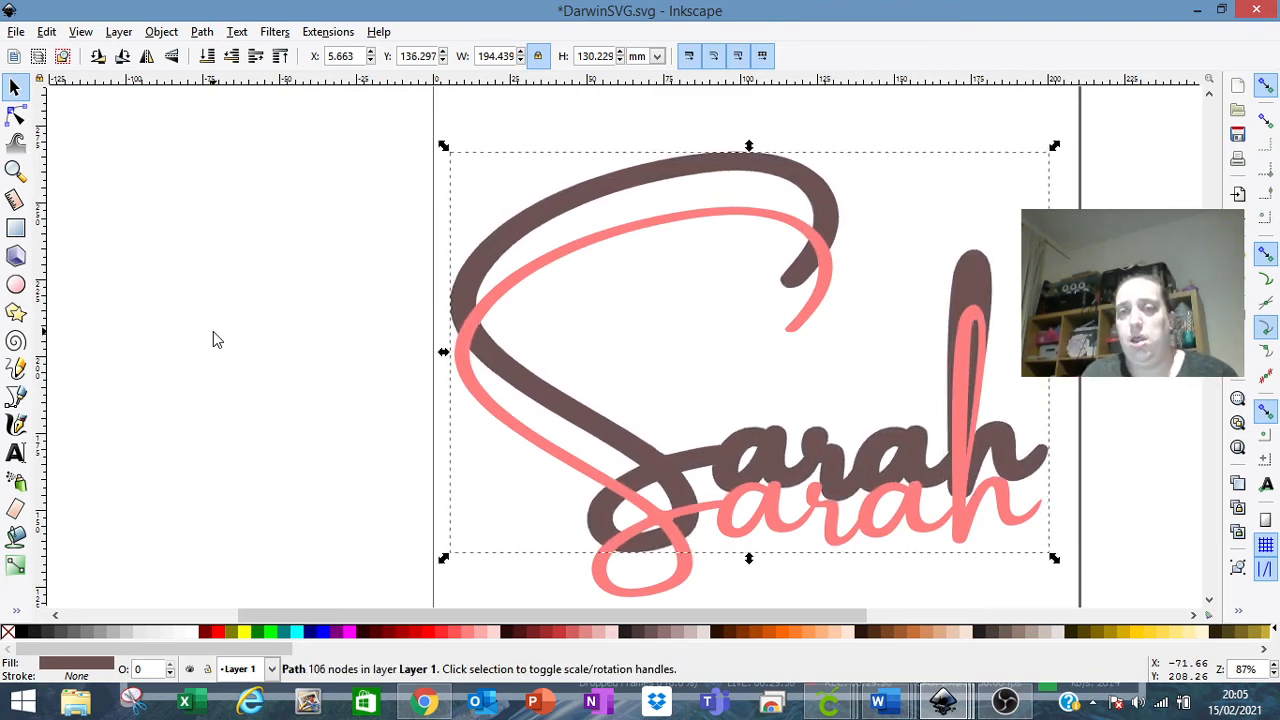
{"action": "key", "text": "ctrl+parenright"}
{"action": "key", "text": "ctrl+parenright"}
{"action": "key", "text": "ctrl+parenright"}
{"action": "key", "text": "ctrl+parenright"}
{"action": "key", "text": "ctrl+parenright"}
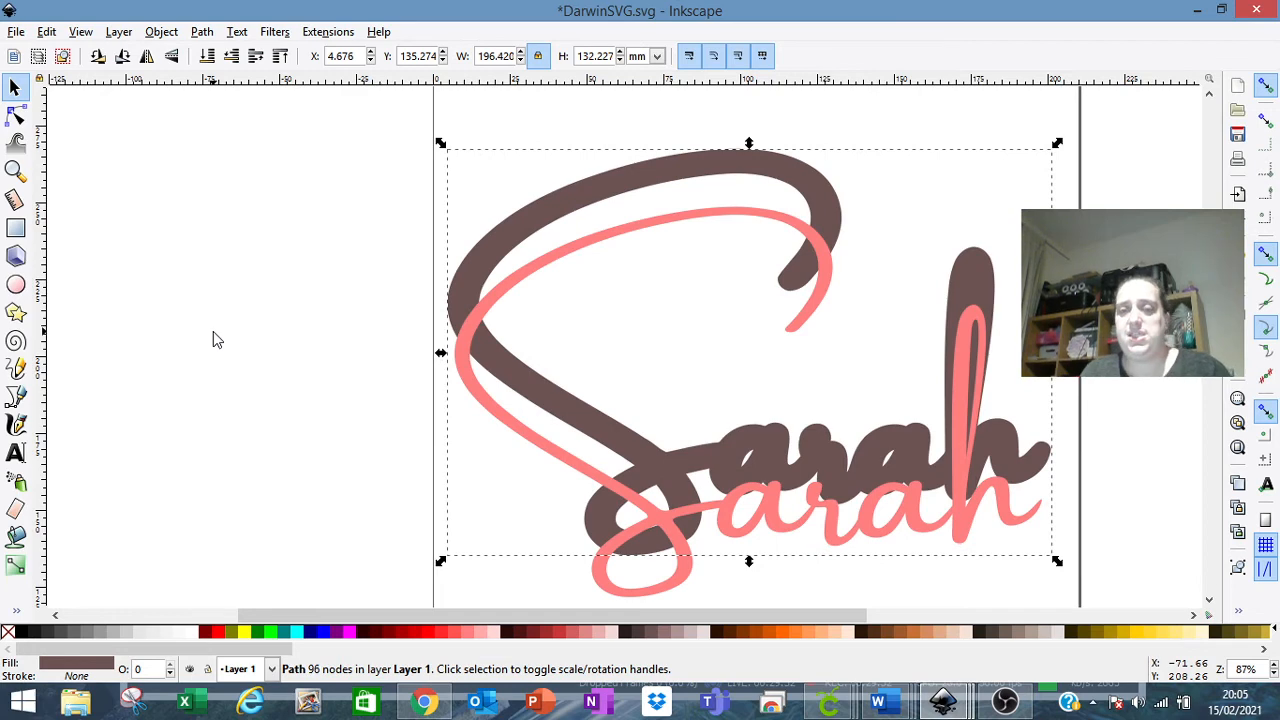
Step: Centre the light red name over the thickened brown name at about X 7.2, Y 138.4 mm
{"action": "left_click_drag", "start_coordinate": [855, 500], "coordinate": [872, 470]}
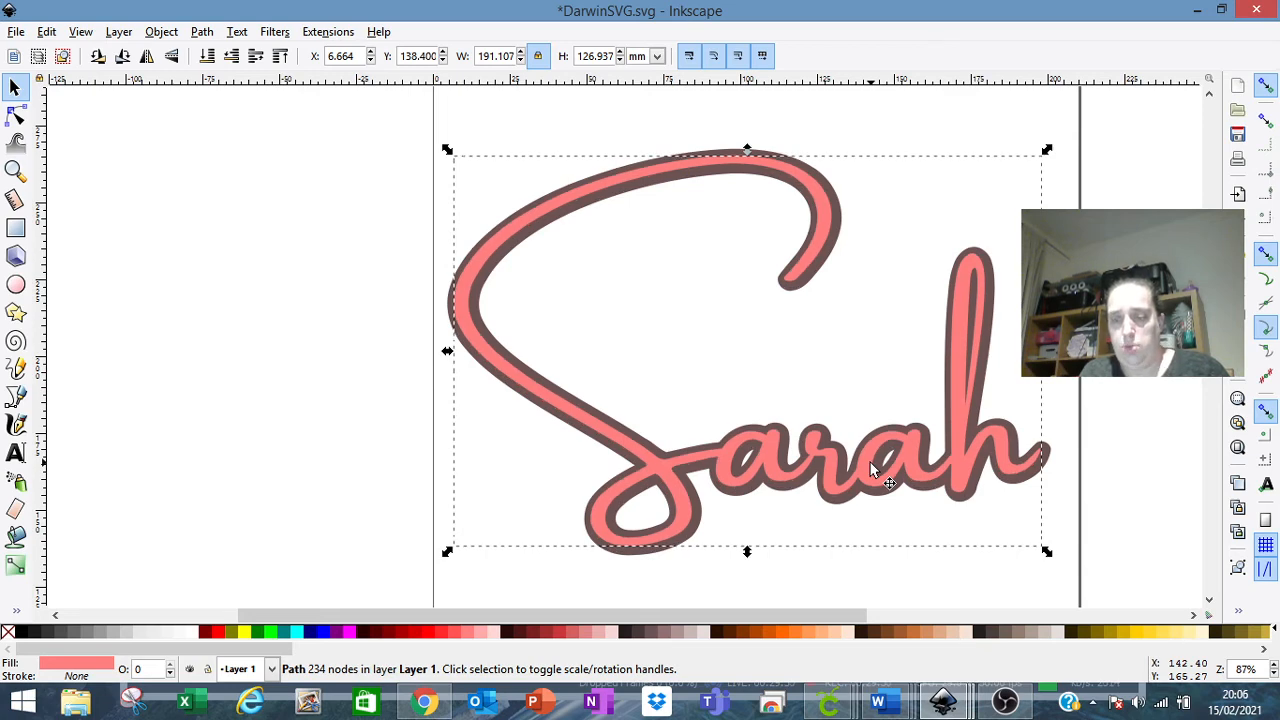
{"action": "key", "text": "Right"}
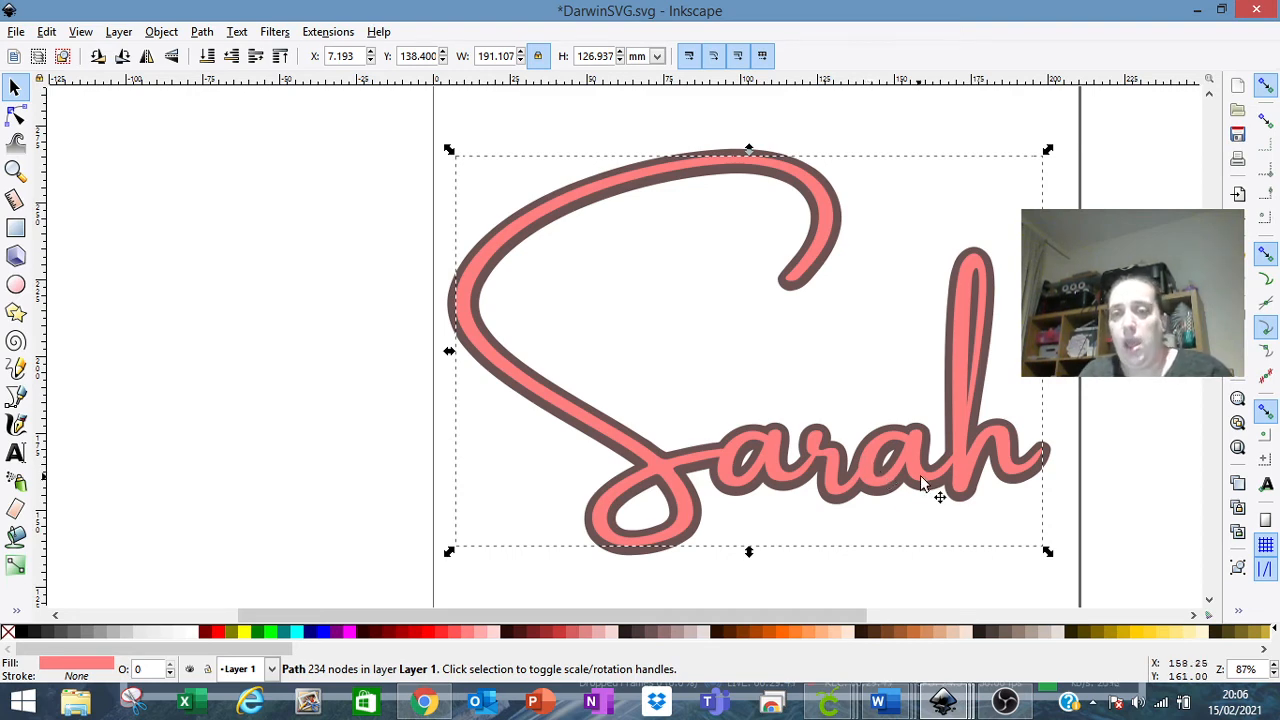
Step: Move the light red name aside and break the thickened brown path apart into separate pieces
{"action": "left_click_drag", "start_coordinate": [884, 490], "coordinate": [598, 462]}
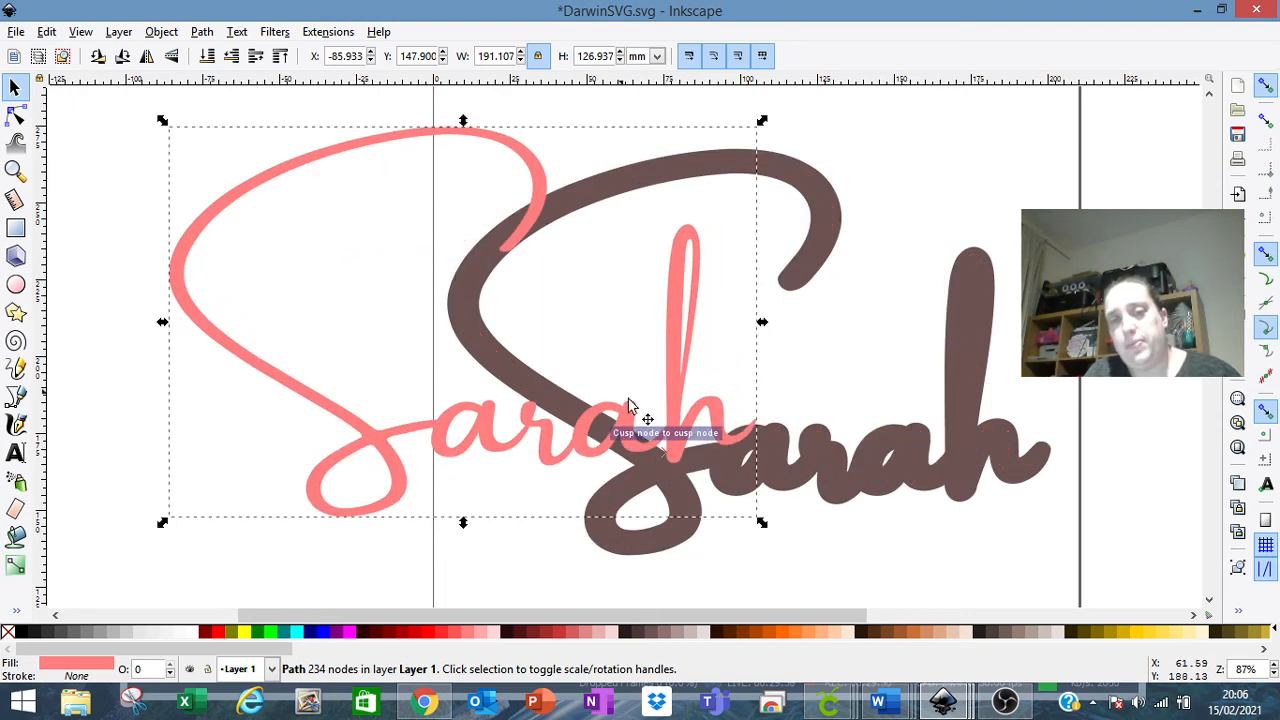
{"action": "left_click_drag", "start_coordinate": [646, 425], "coordinate": [466, 480]}
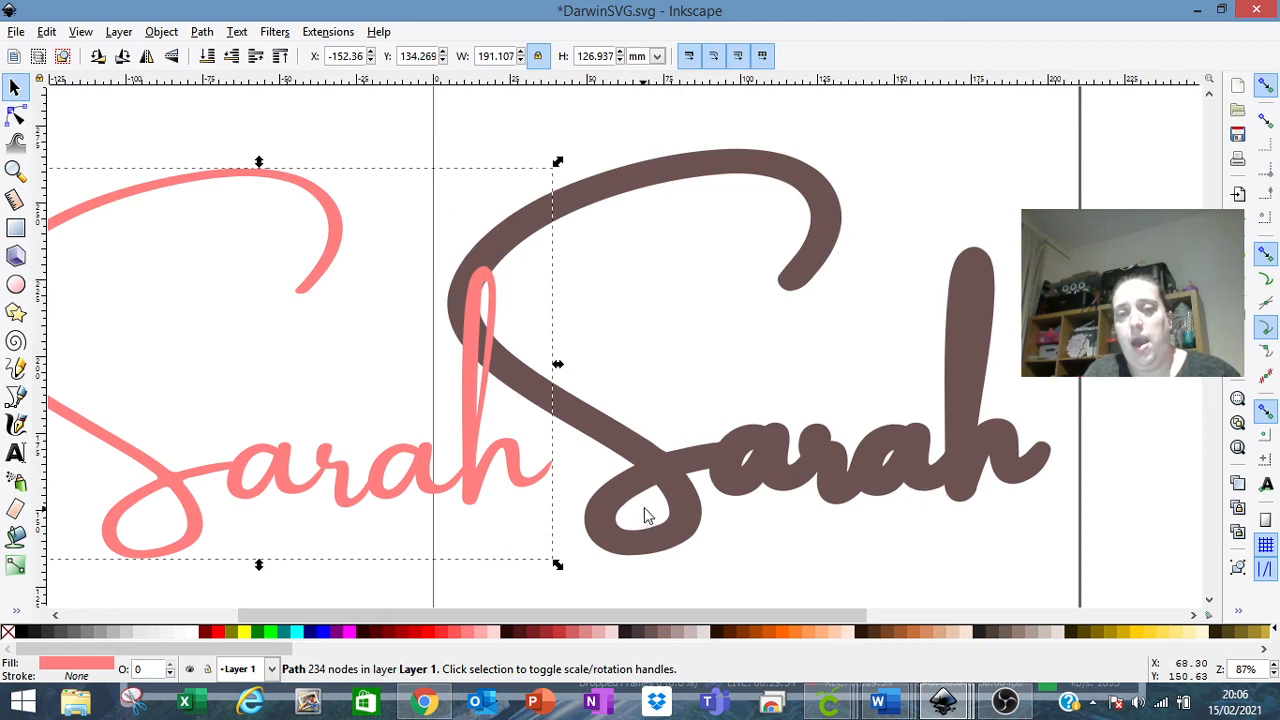
{"action": "left_click_drag", "start_coordinate": [473, 488], "coordinate": [772, 467]}
{"action": "left_click", "coordinate": [822, 245]}
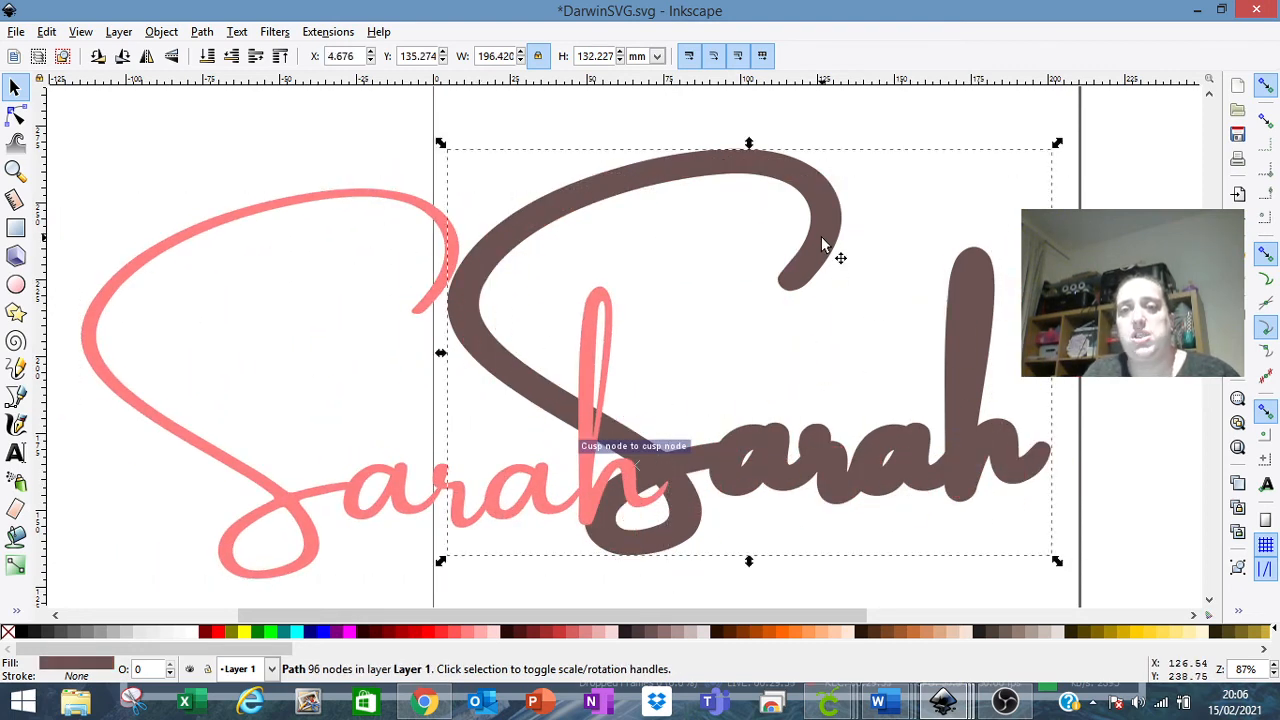
{"action": "left_click", "coordinate": [202, 31]}
{"action": "left_click", "coordinate": [304, 287]}
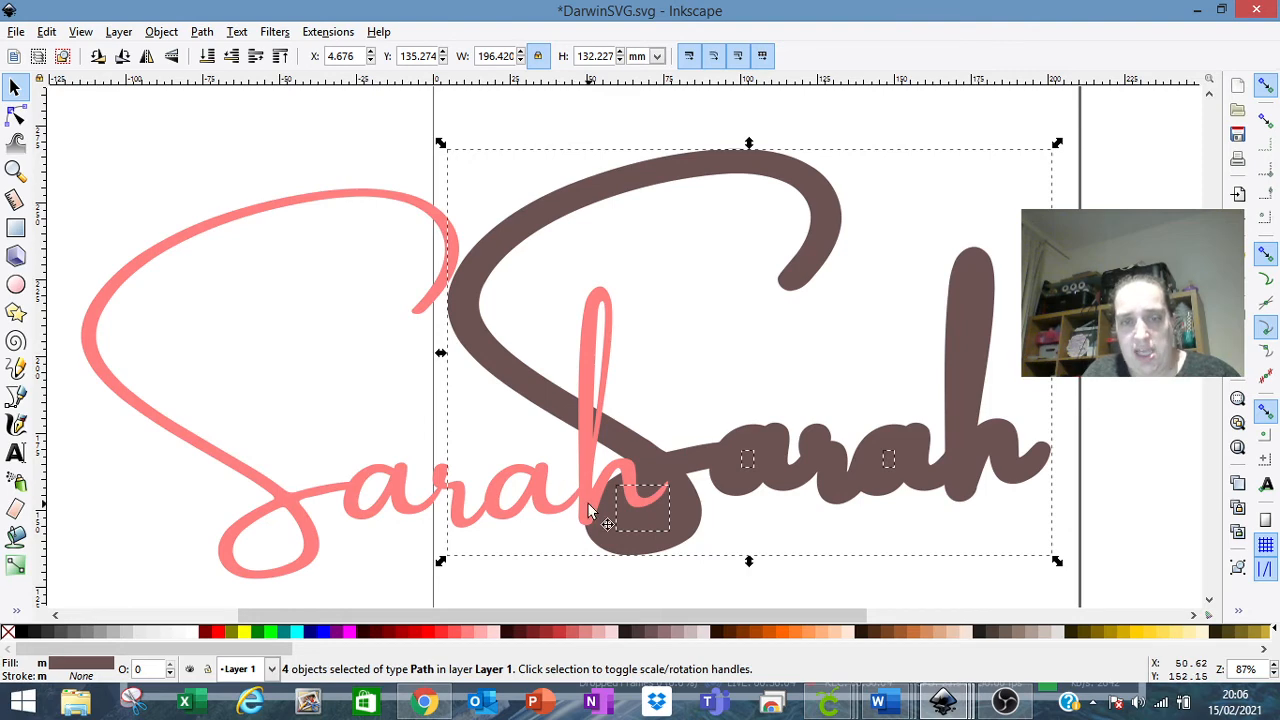
Step: Move the light red name clear of the brown pieces and unite those pieces into one solid backing shape
{"action": "left_click_drag", "start_coordinate": [590, 458], "coordinate": [300, 336]}
{"action": "left_click_drag", "start_coordinate": [440, 126], "coordinate": [1101, 603]}
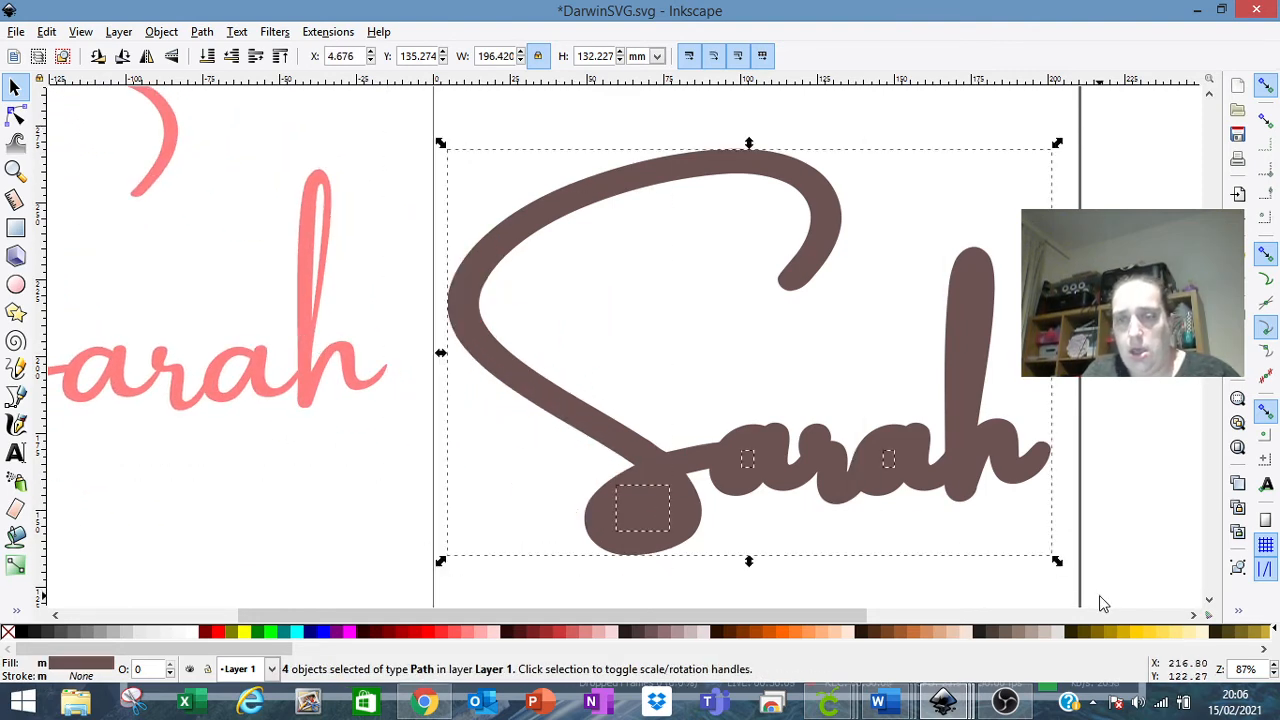
{"action": "left_click", "coordinate": [203, 33]}
{"action": "left_click", "coordinate": [238, 140]}
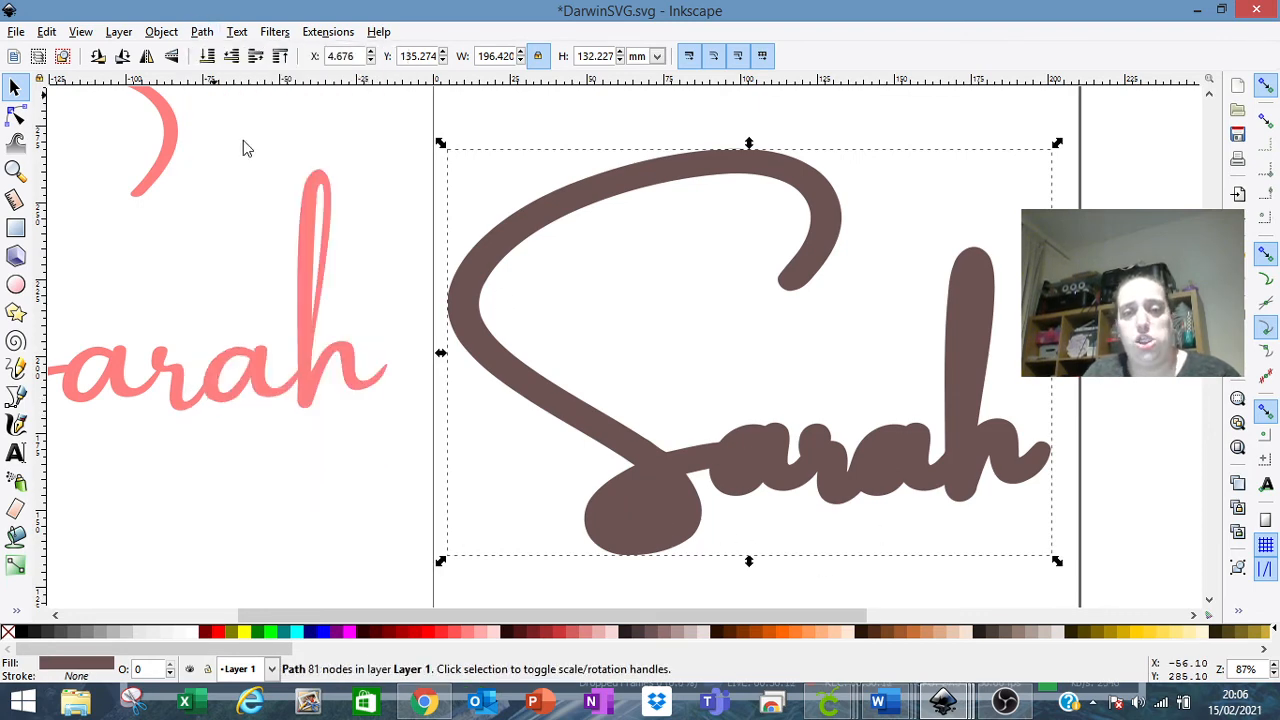
Step: Position the light red name centrally on the solid brown backing at about X 7.3, Y 138.2 mm
{"action": "left_click_drag", "start_coordinate": [305, 362], "coordinate": [970, 446]}
{"action": "key", "text": "Left"}
{"action": "key", "text": "Left"}
{"action": "key", "text": "Left"}
{"action": "key", "text": "Left"}
{"action": "key", "text": "Left"}
{"action": "key", "text": "Left"}
{"action": "key", "text": "Left"}
{"action": "key", "text": "Left"}
{"action": "key", "text": "Left"}
{"action": "key", "text": "Left"}
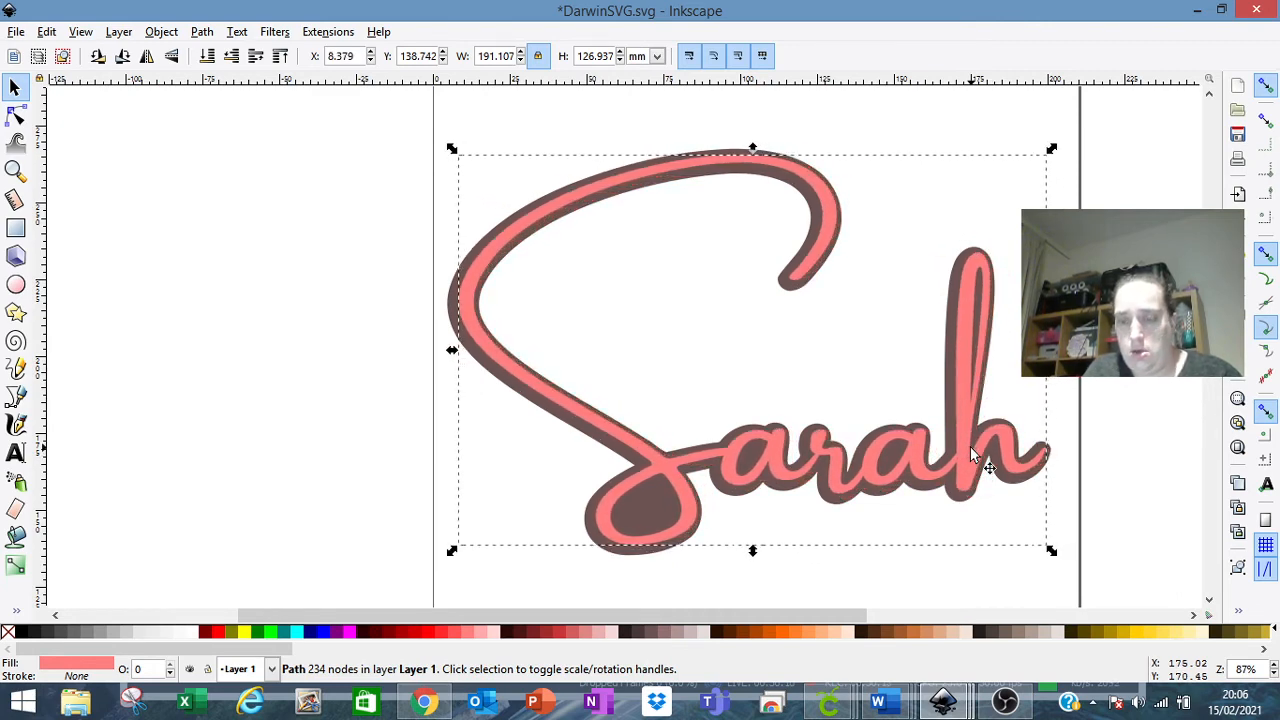
{"action": "key", "text": "Down"}
{"action": "key", "text": "Left"}
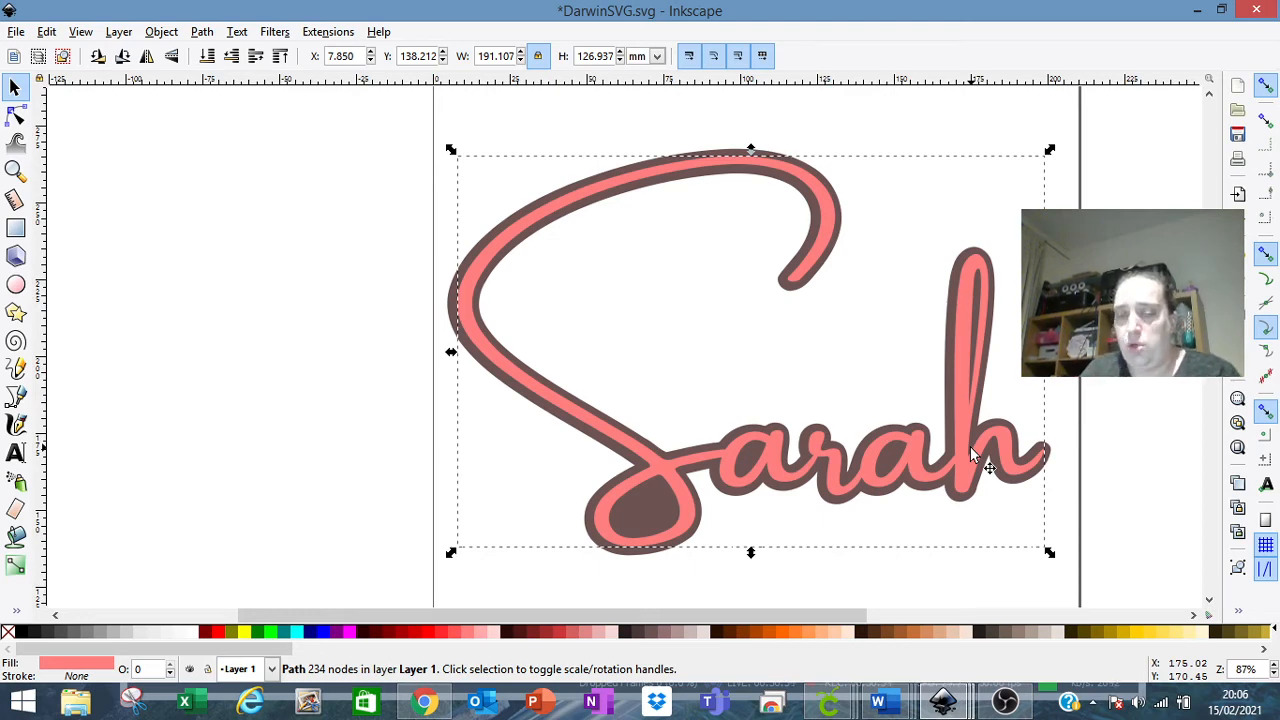
{"action": "key", "text": "Left"}
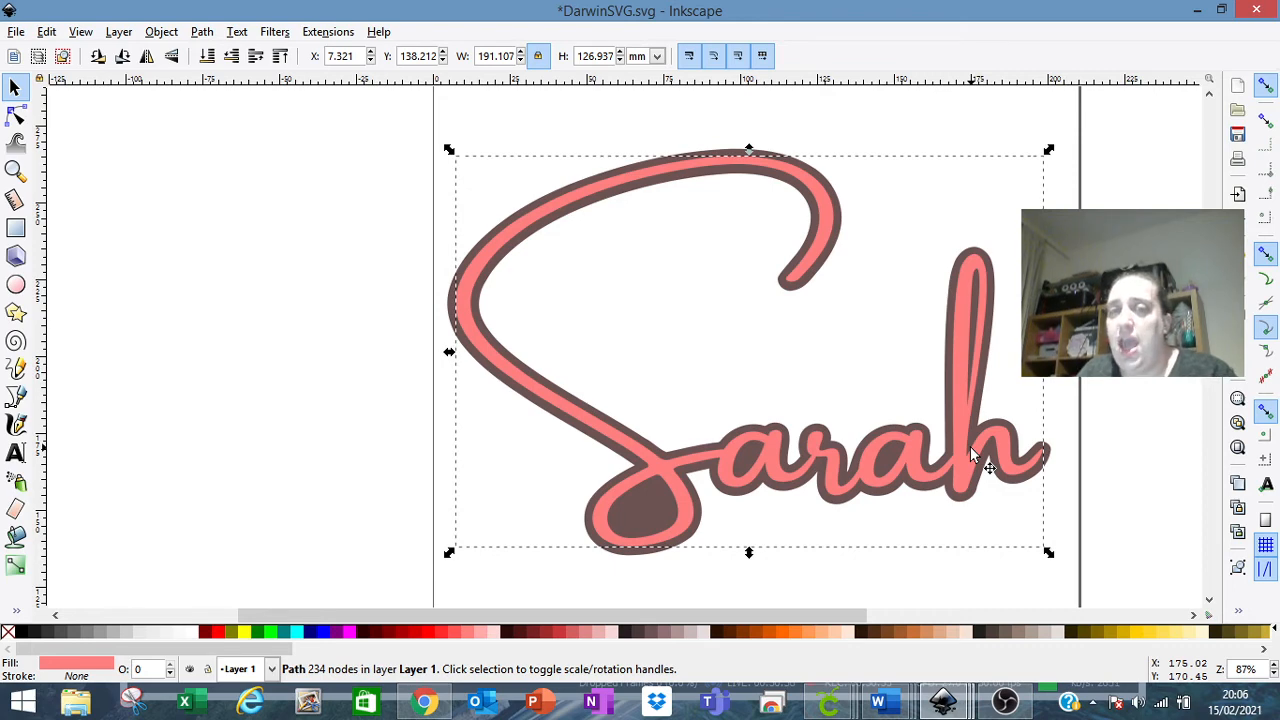
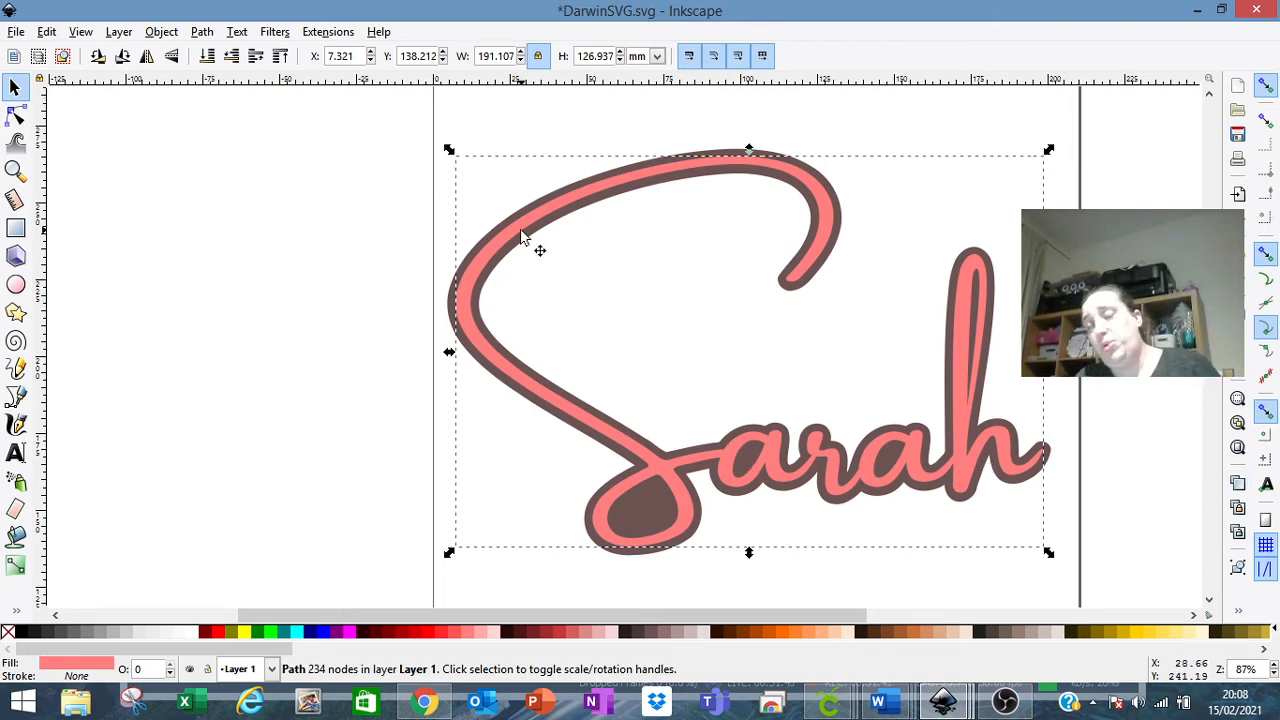
Step: Save the layered design as a new Inkscape SVG in Documents, named with the lettered first name followed by "svg"
{"action": "left_click", "coordinate": [19, 32]}
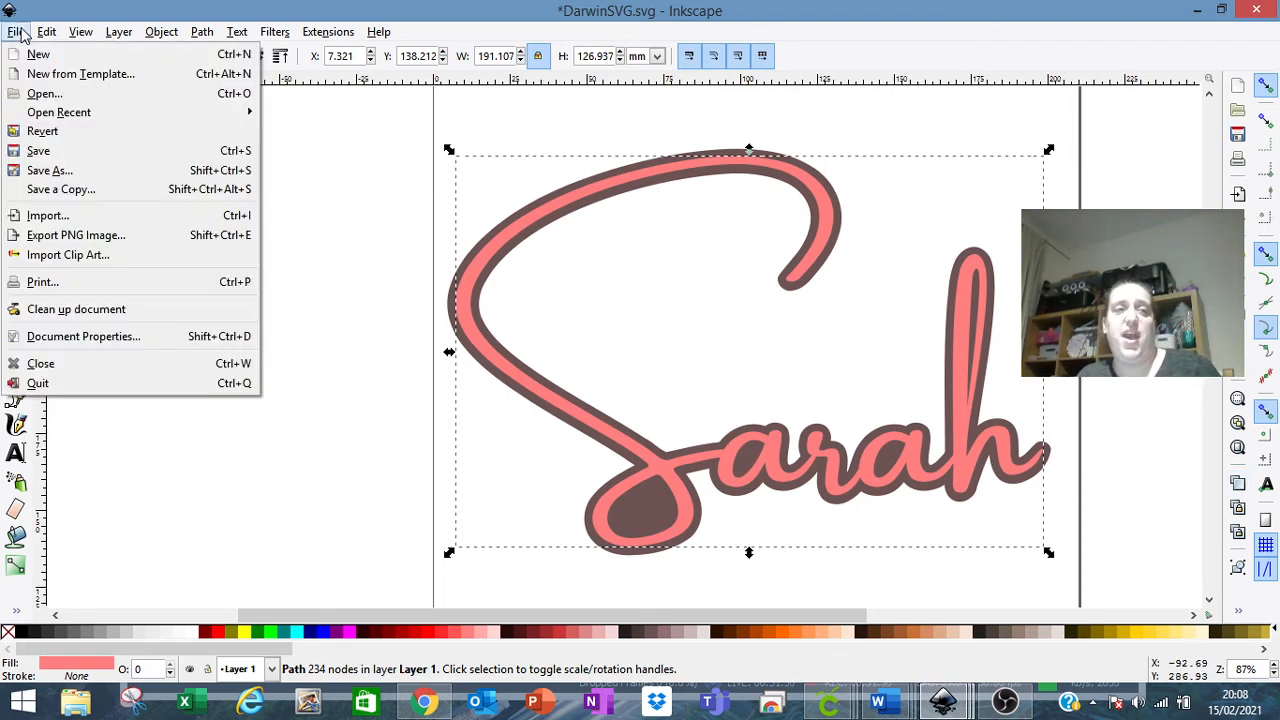
{"action": "left_click", "coordinate": [45, 171]}
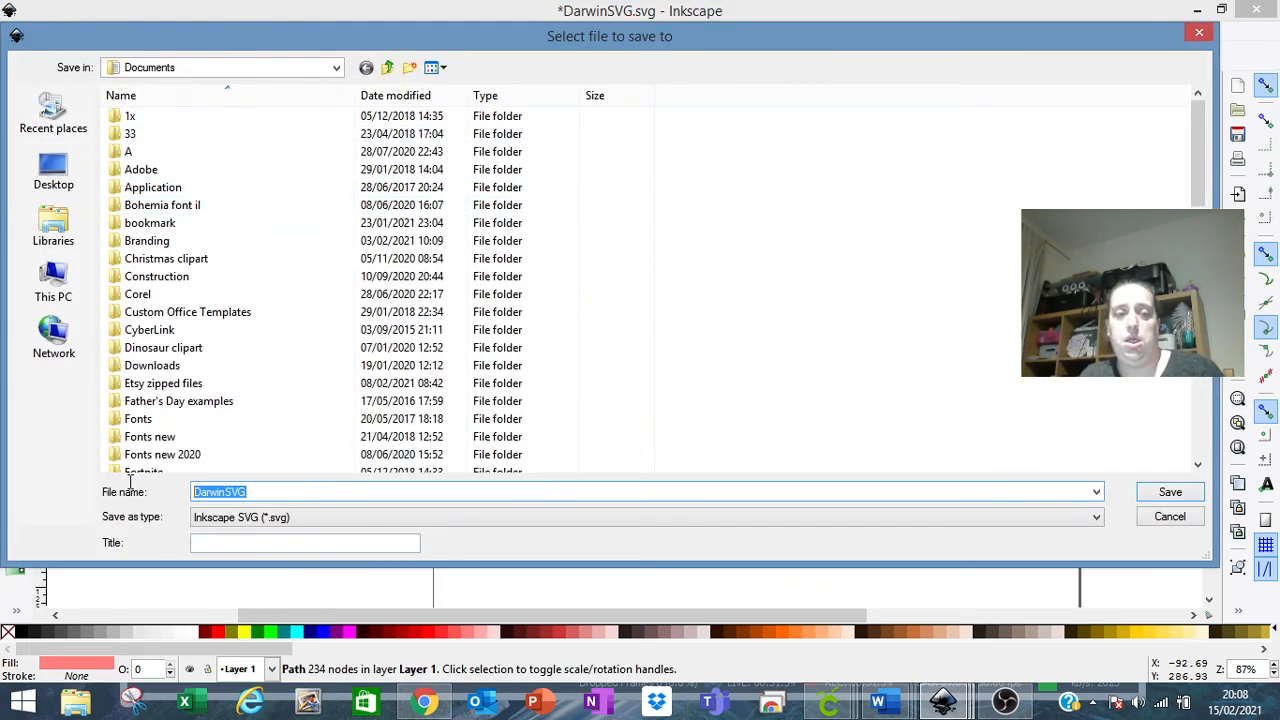
{"action": "type", "text": "Sarah"}
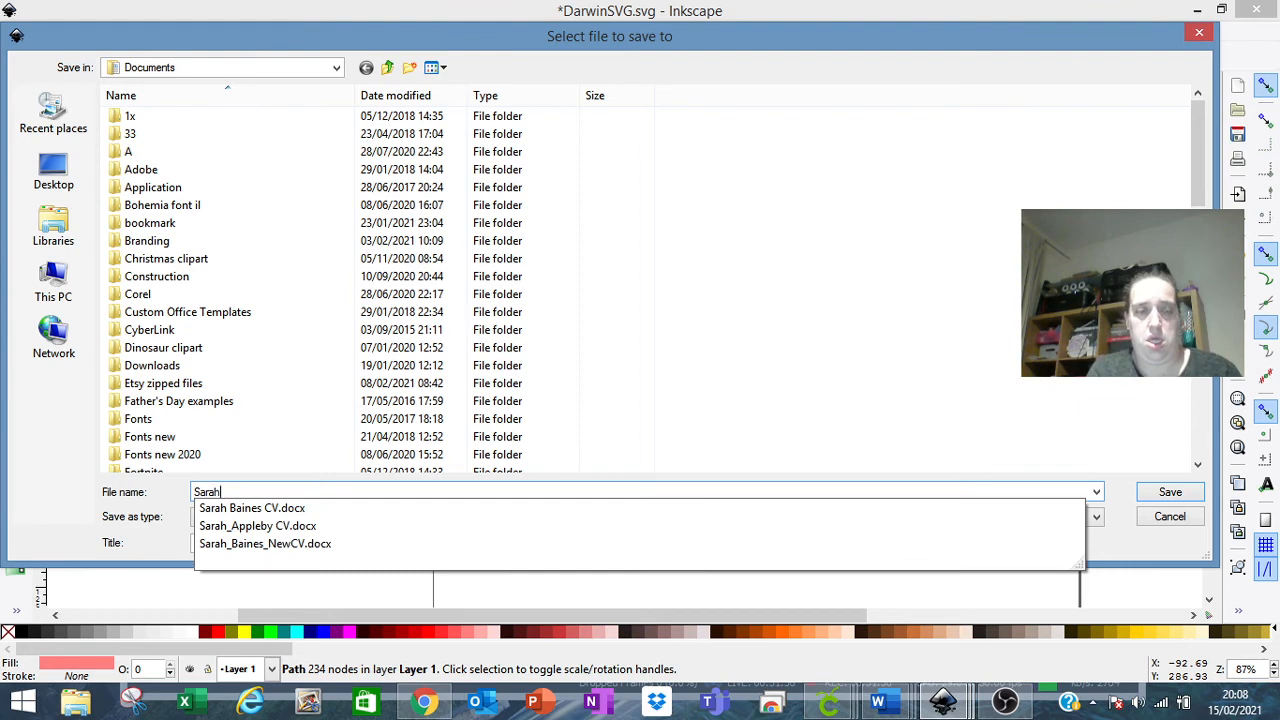
{"action": "type", "text": " svg"}
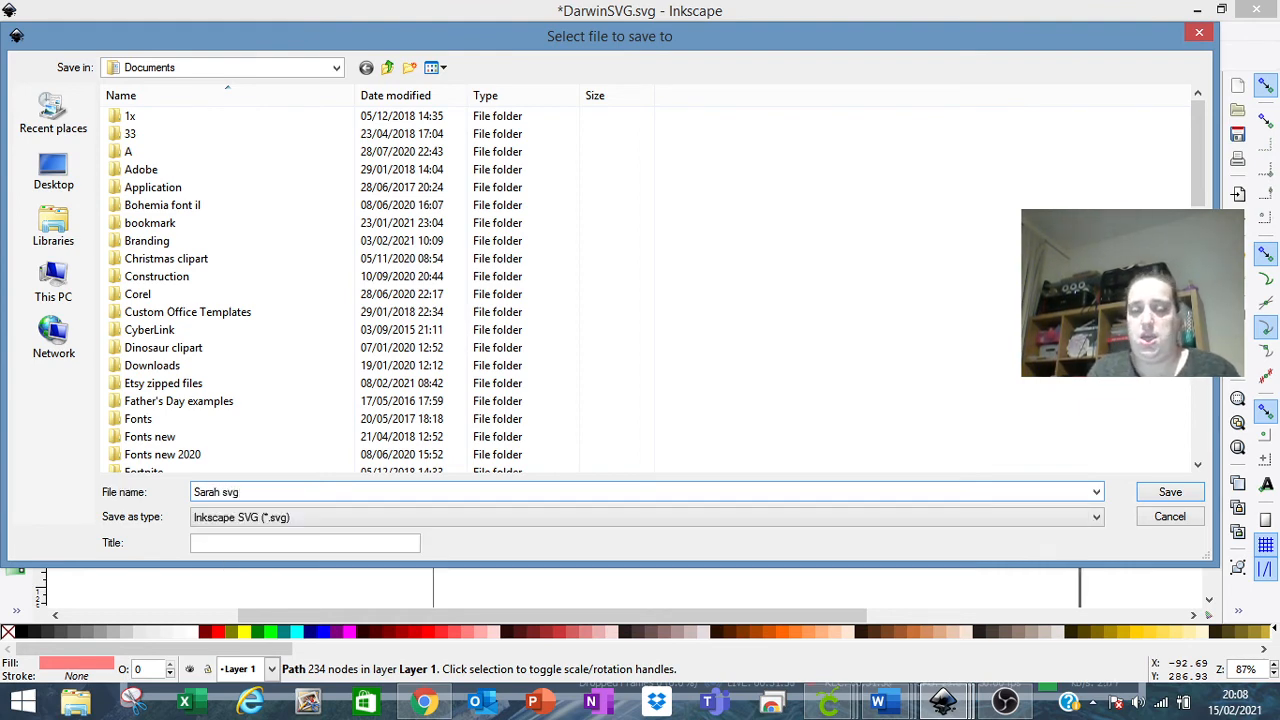
{"action": "key", "text": "Return"}
Step: Switch to the Cricut Design Space canvas with the three drawings and move them all beyond about the 9-inch horizontal mark
{"action": "mouse_move", "coordinate": [835, 710]}
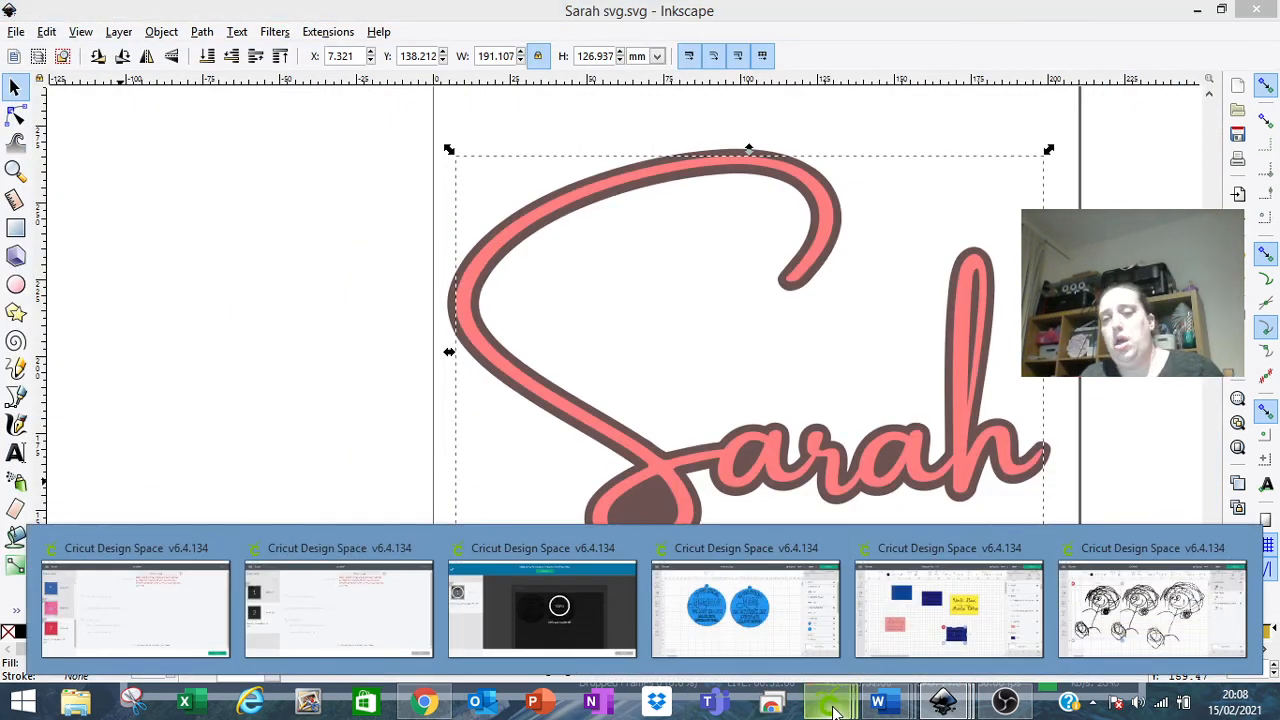
{"action": "left_click", "coordinate": [1122, 590]}
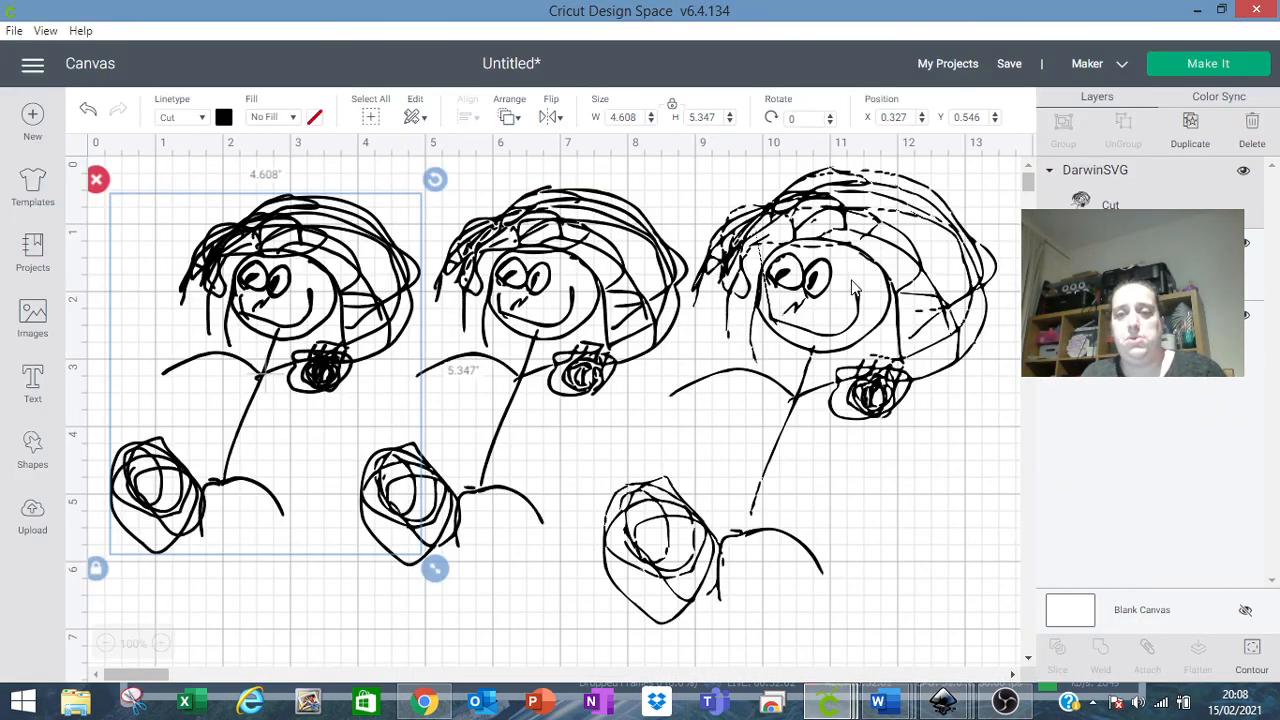
{"action": "left_click_drag", "start_coordinate": [852, 287], "coordinate": [1018, 293]}
{"action": "mouse_move", "coordinate": [594, 260]}
{"action": "left_mouse_down"}
{"action": "mouse_move", "coordinate": [746, 282]}
{"action": "mouse_move", "coordinate": [942, 271]}
{"action": "left_mouse_up"}
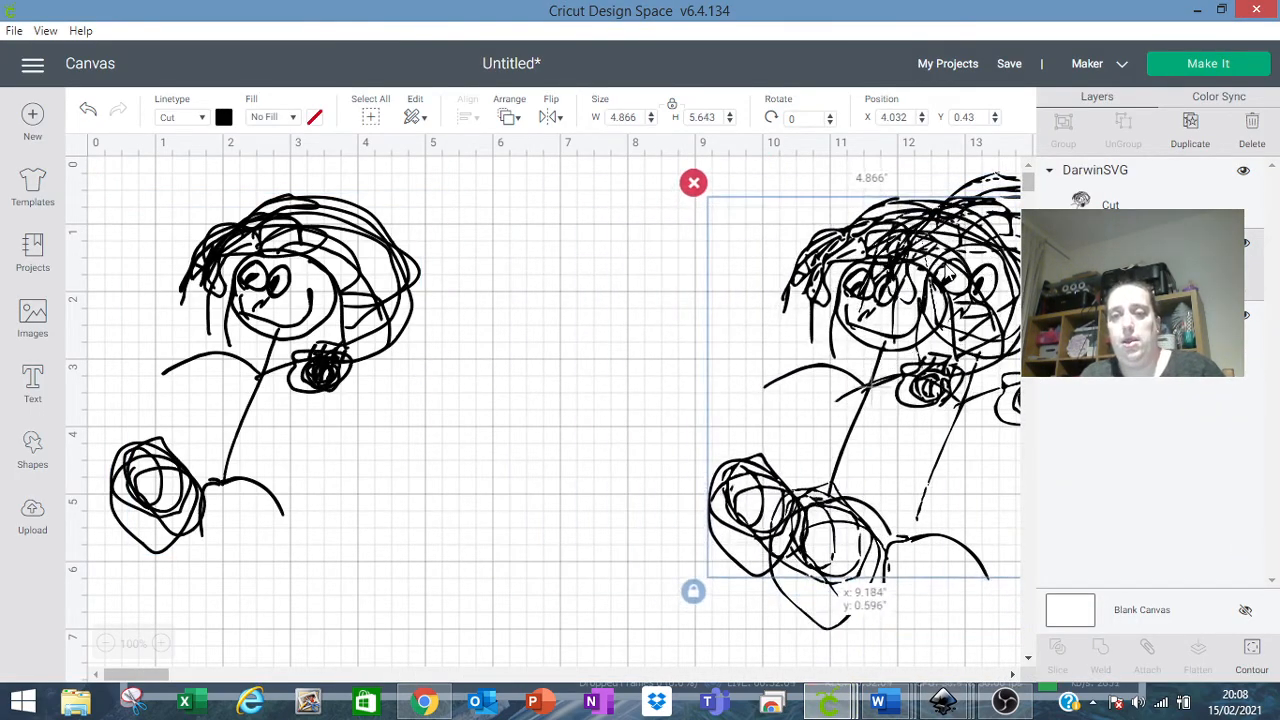
{"action": "left_click_drag", "start_coordinate": [329, 282], "coordinate": [967, 282]}
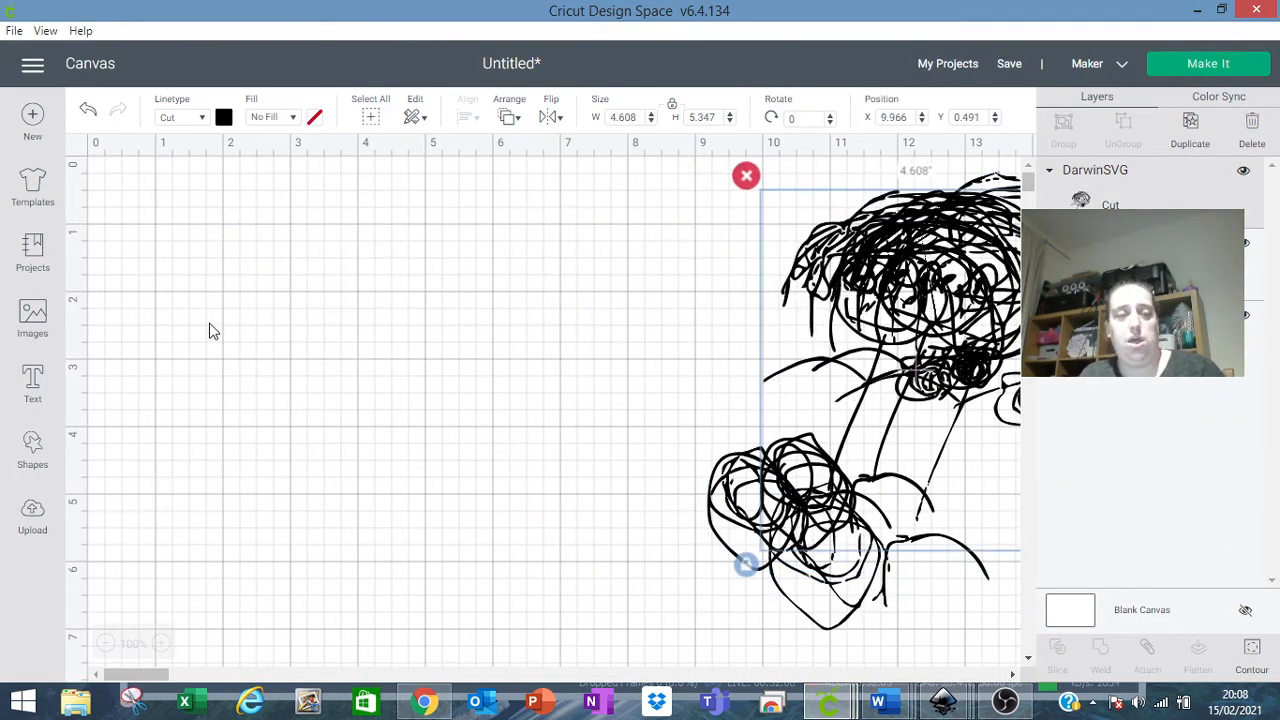
Step: Upload the saved name SVG from the Documents folder as a new image
{"action": "left_click", "coordinate": [28, 522]}
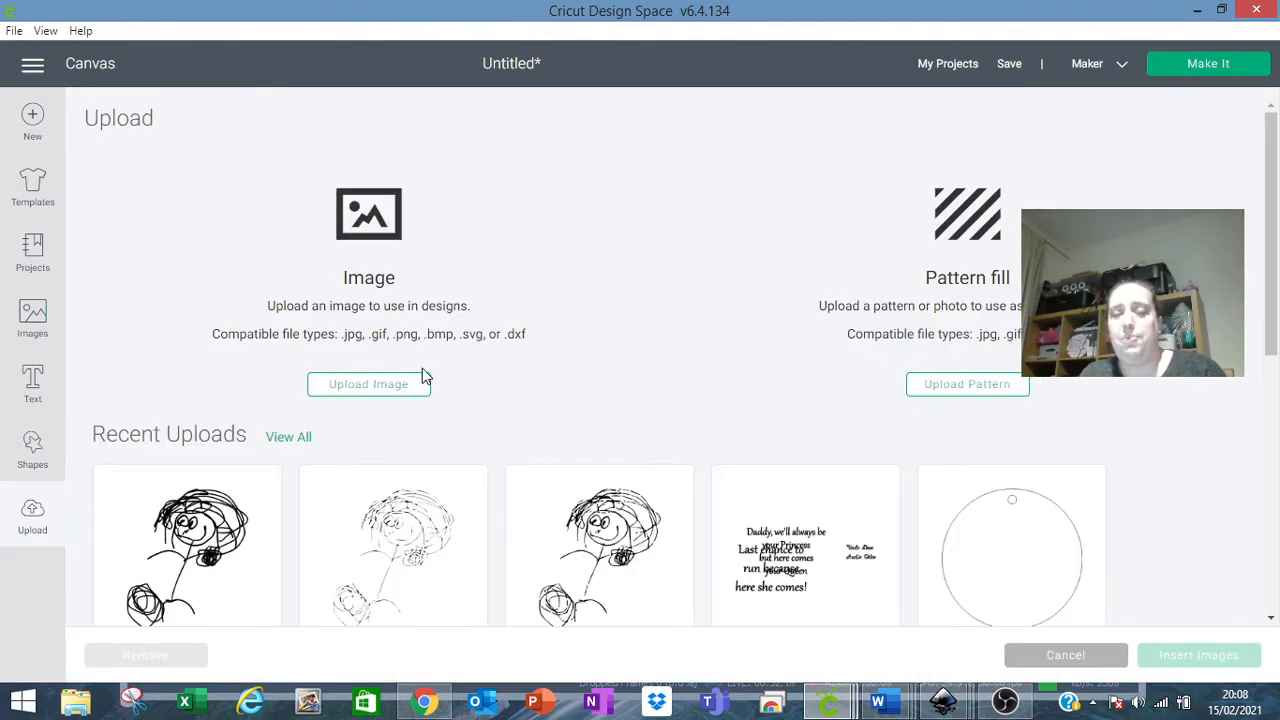
{"action": "left_click", "coordinate": [378, 390]}
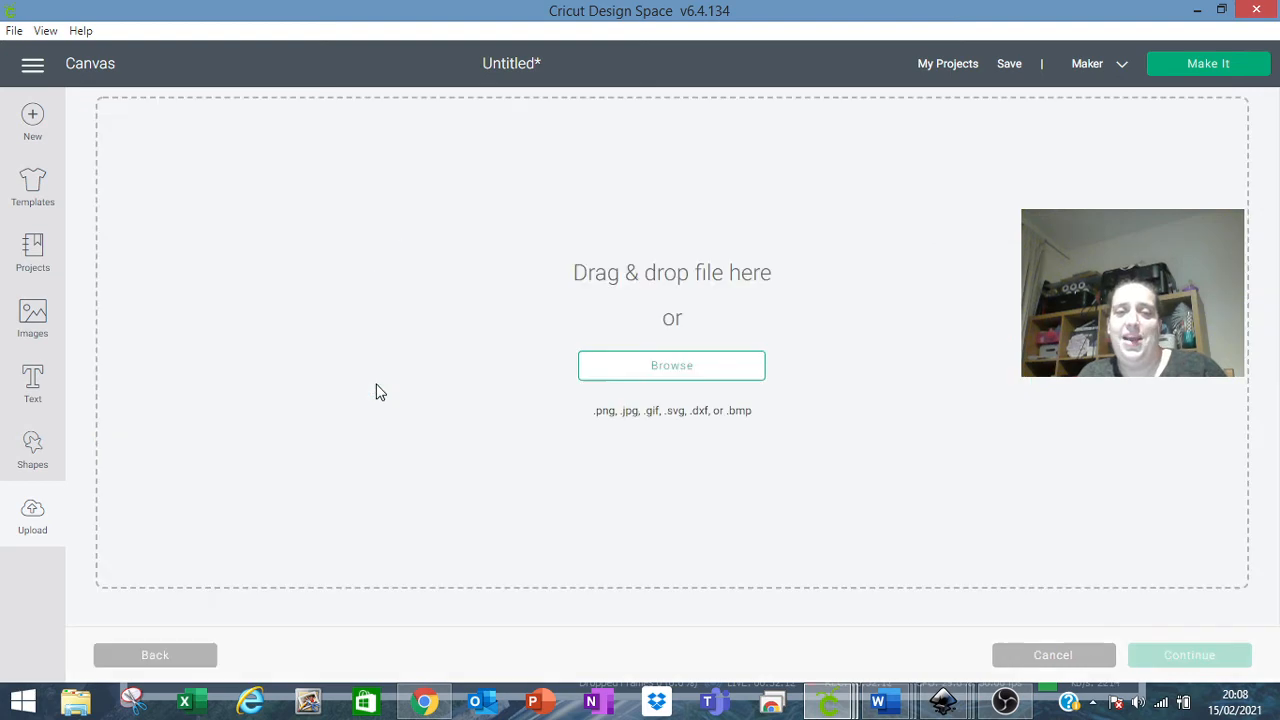
{"action": "left_click", "coordinate": [684, 372]}
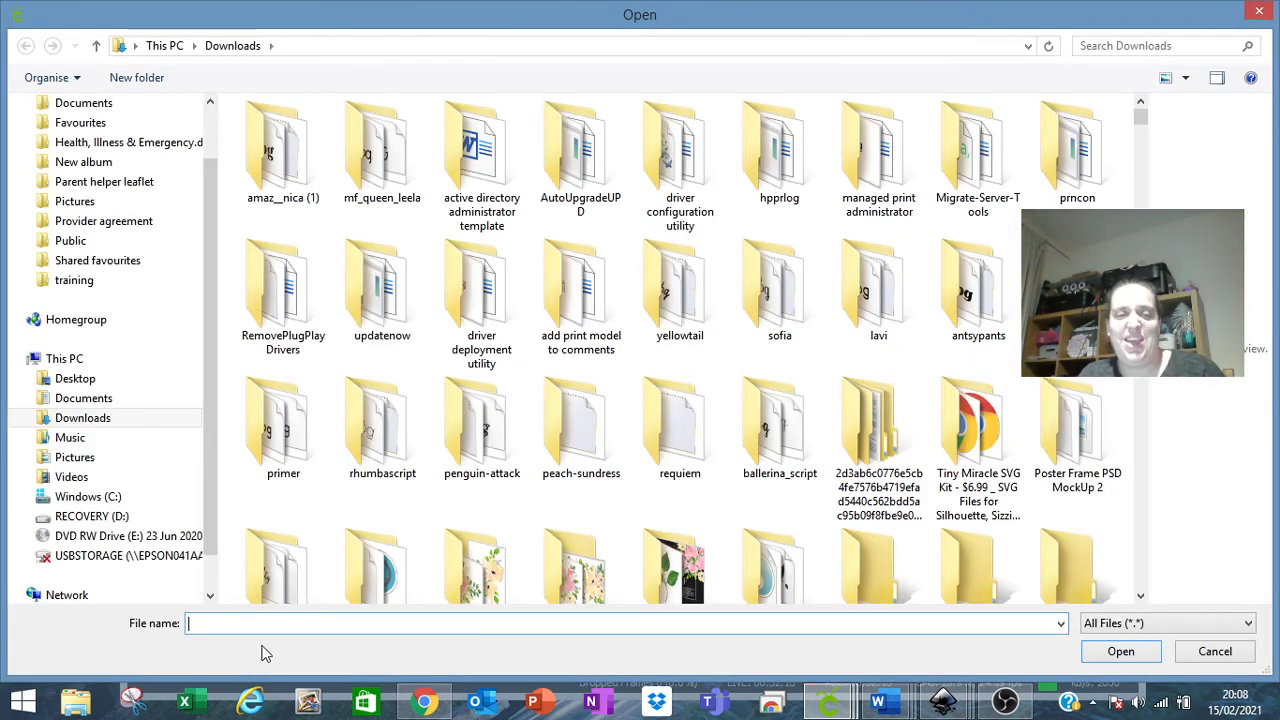
{"action": "left_click", "coordinate": [90, 399]}
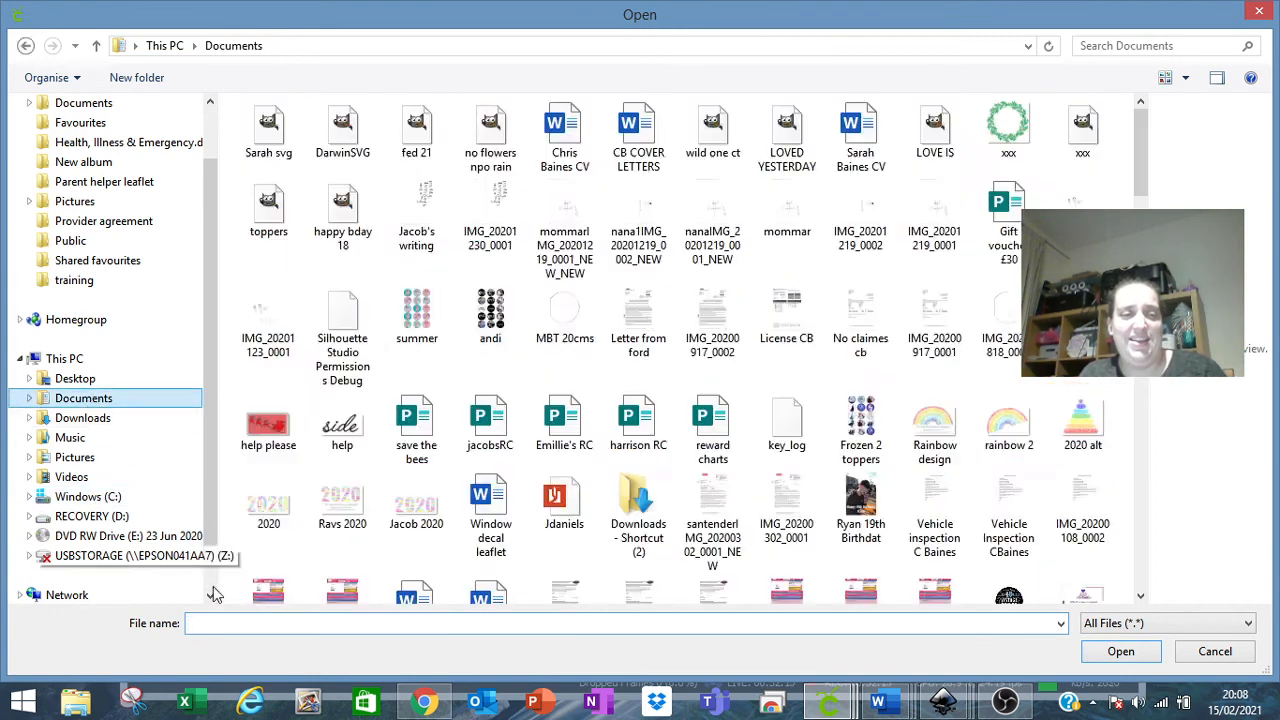
{"action": "left_click", "coordinate": [229, 623]}
{"action": "type", "text": "sar"}
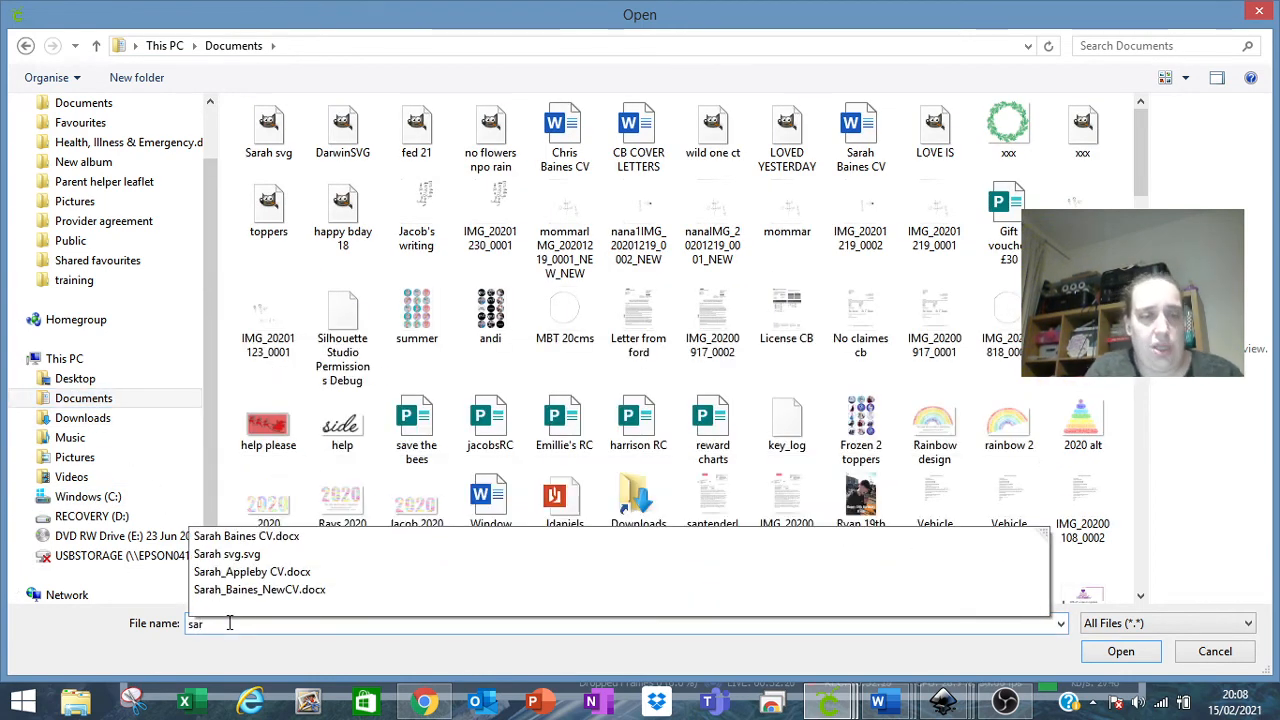
{"action": "left_click", "coordinate": [264, 556]}
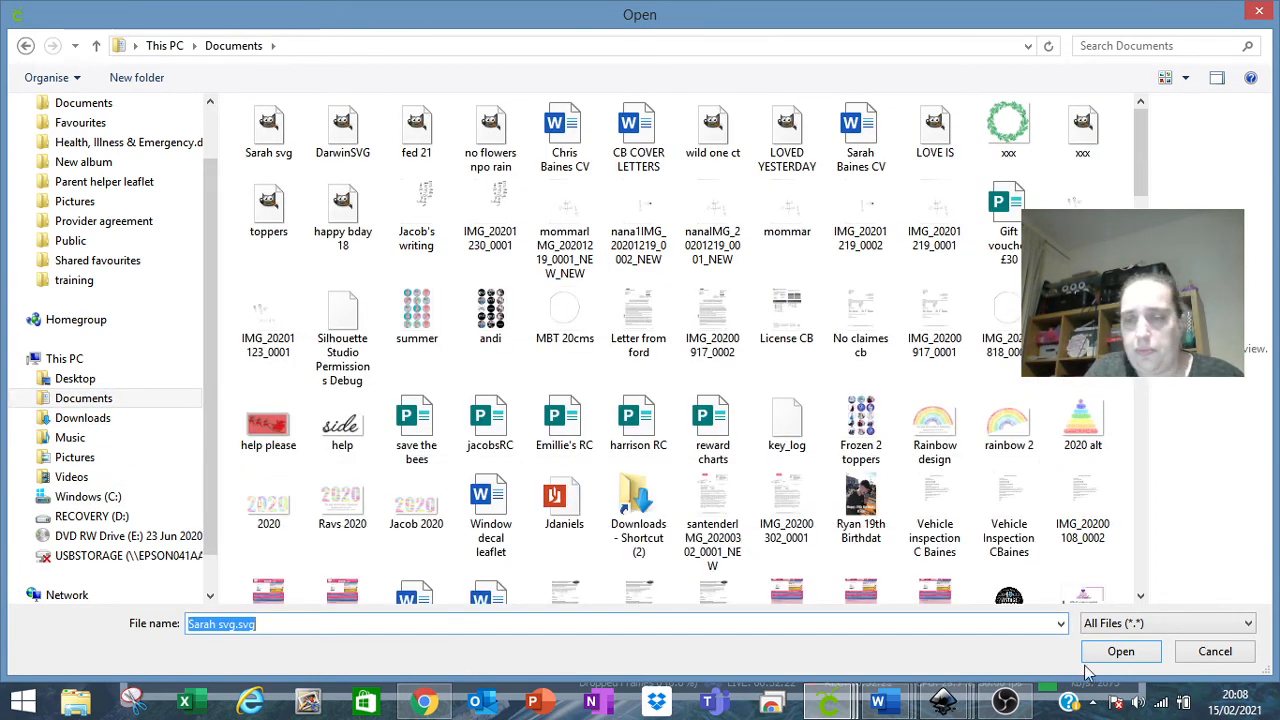
{"action": "left_click", "coordinate": [1124, 652]}
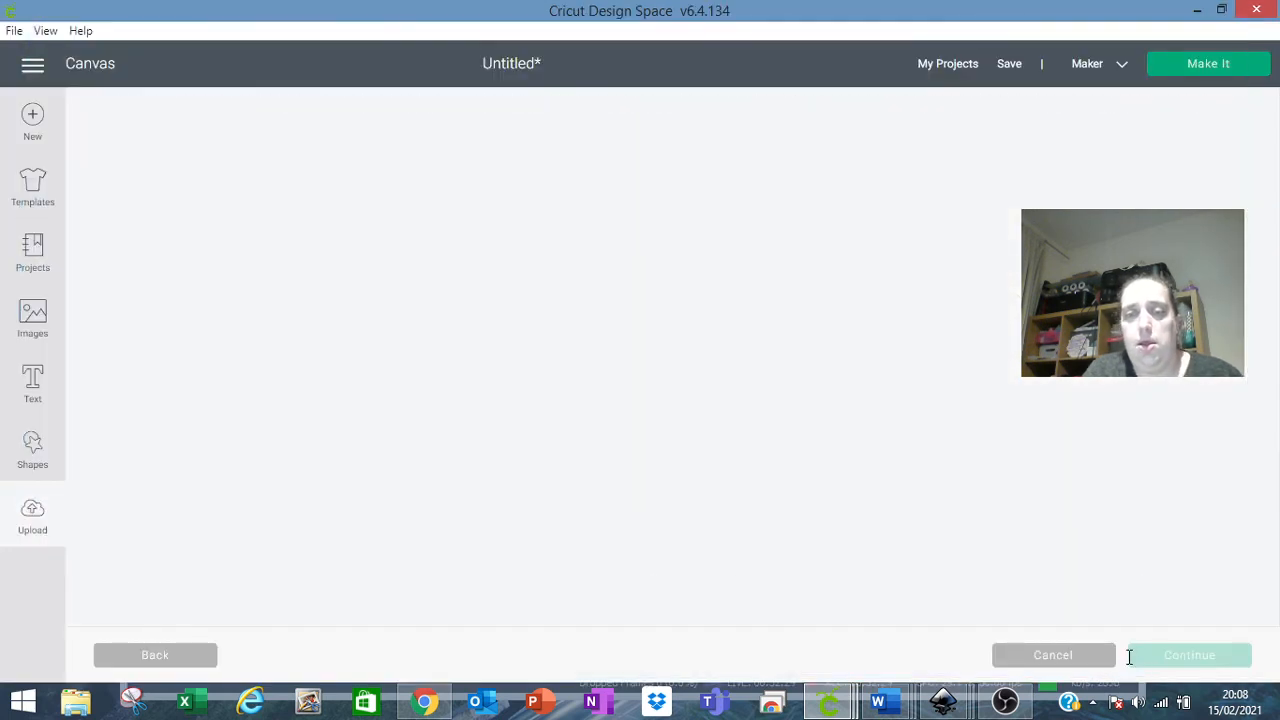
Step: Switch back to the name design in Inkscape and review the file types available for saving it, without saving
{"action": "mouse_move", "coordinate": [943, 703]}
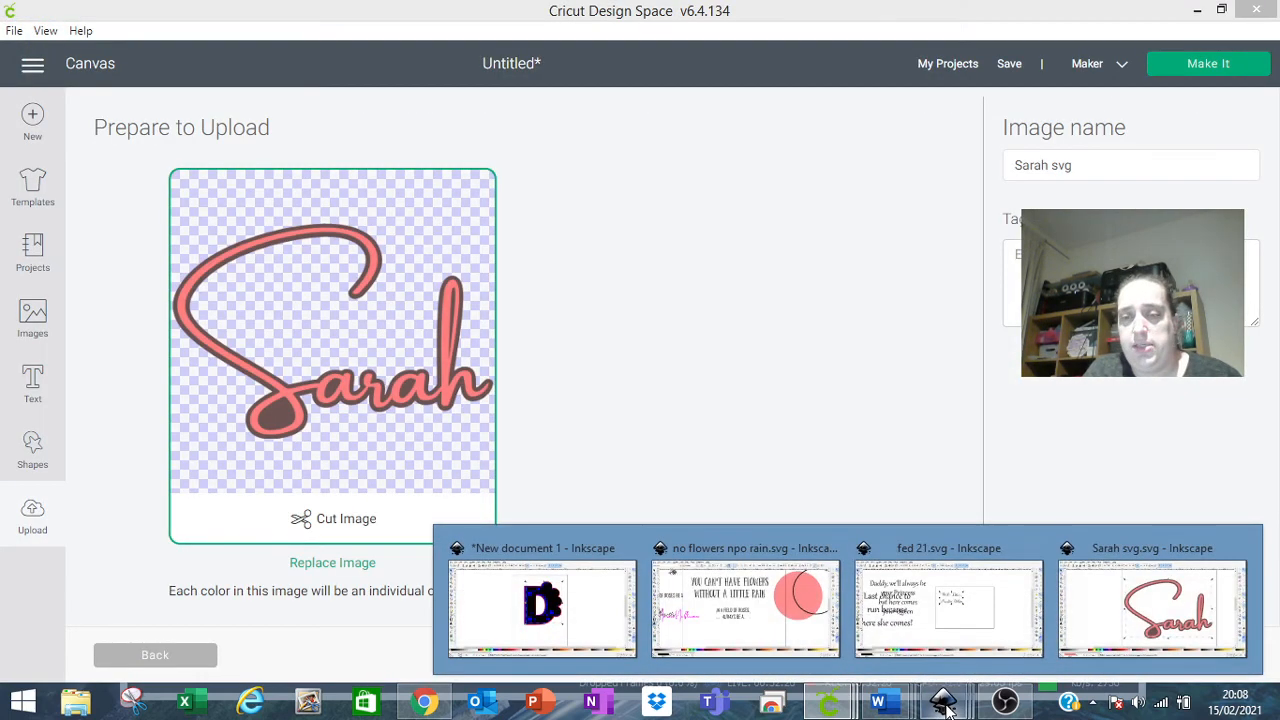
{"action": "left_click", "coordinate": [1175, 615]}
{"action": "left_click", "coordinate": [17, 32]}
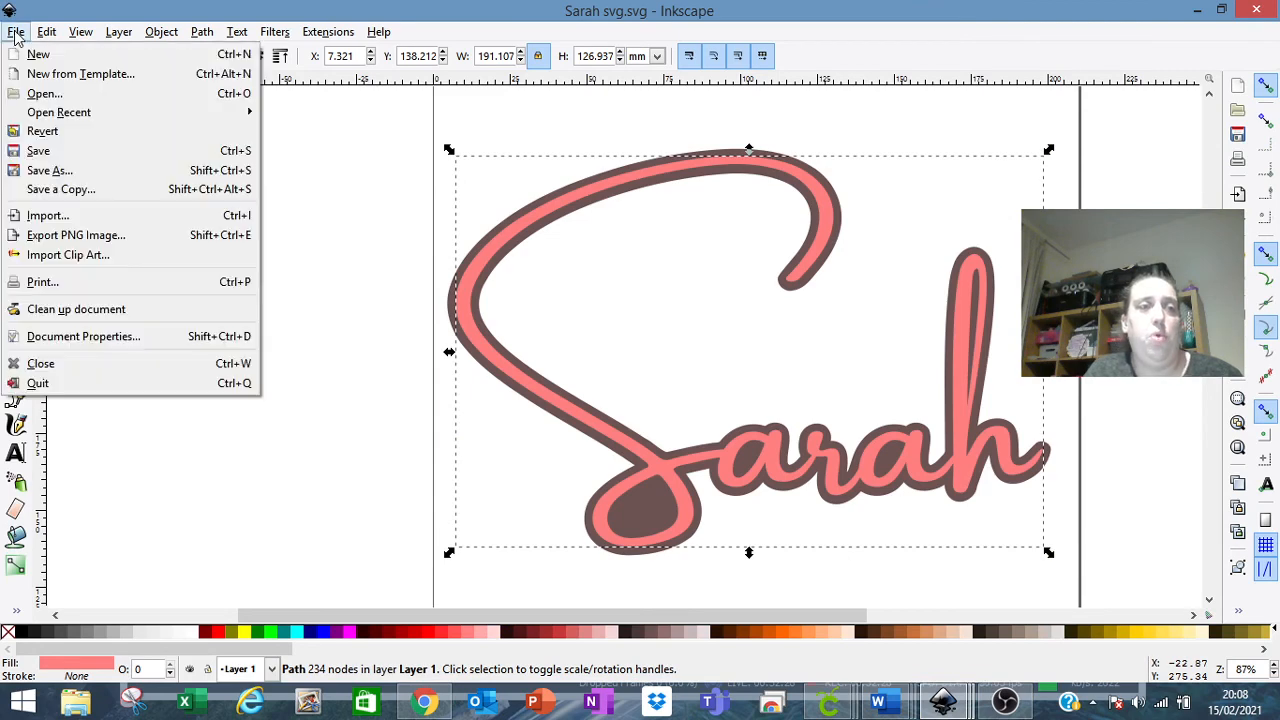
{"action": "left_click", "coordinate": [57, 171]}
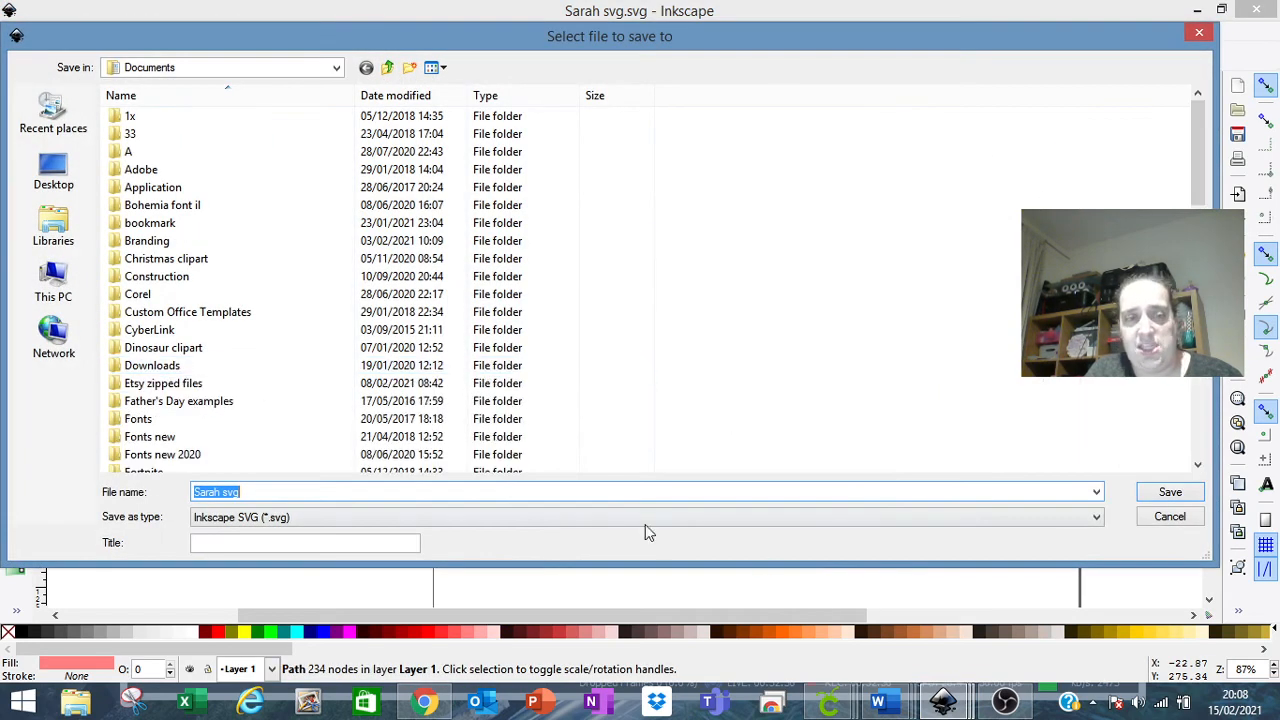
{"action": "left_click", "coordinate": [1096, 518]}
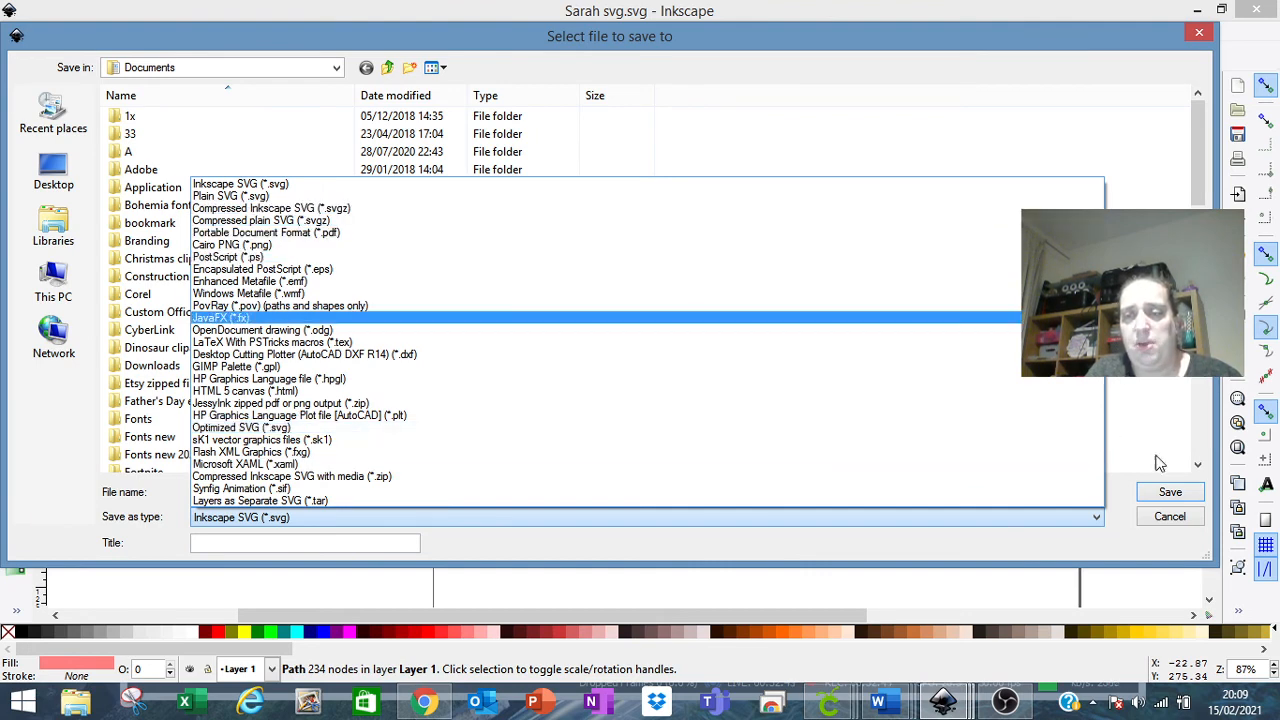
{"action": "left_click", "coordinate": [1169, 520]}
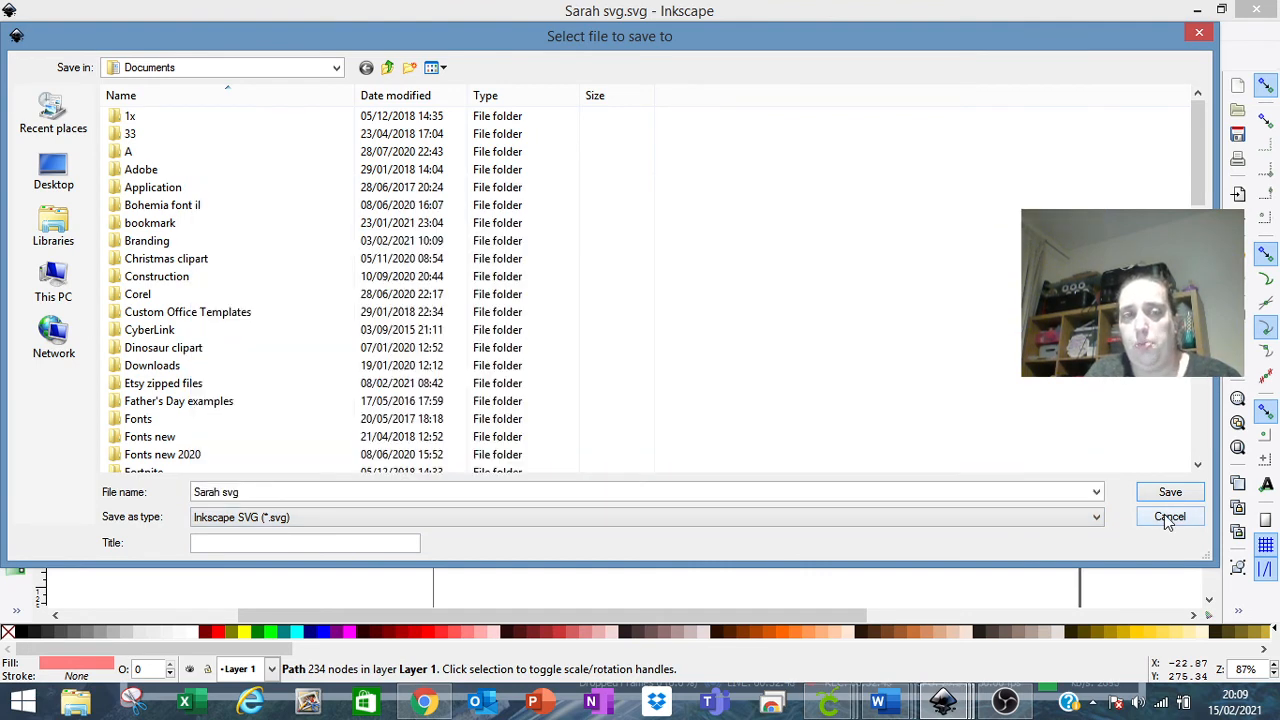
Step: Switch to Cricut Design Space, finish uploading the layered name SVG, and insert it onto the canvas
{"action": "left_click", "coordinate": [829, 703]}
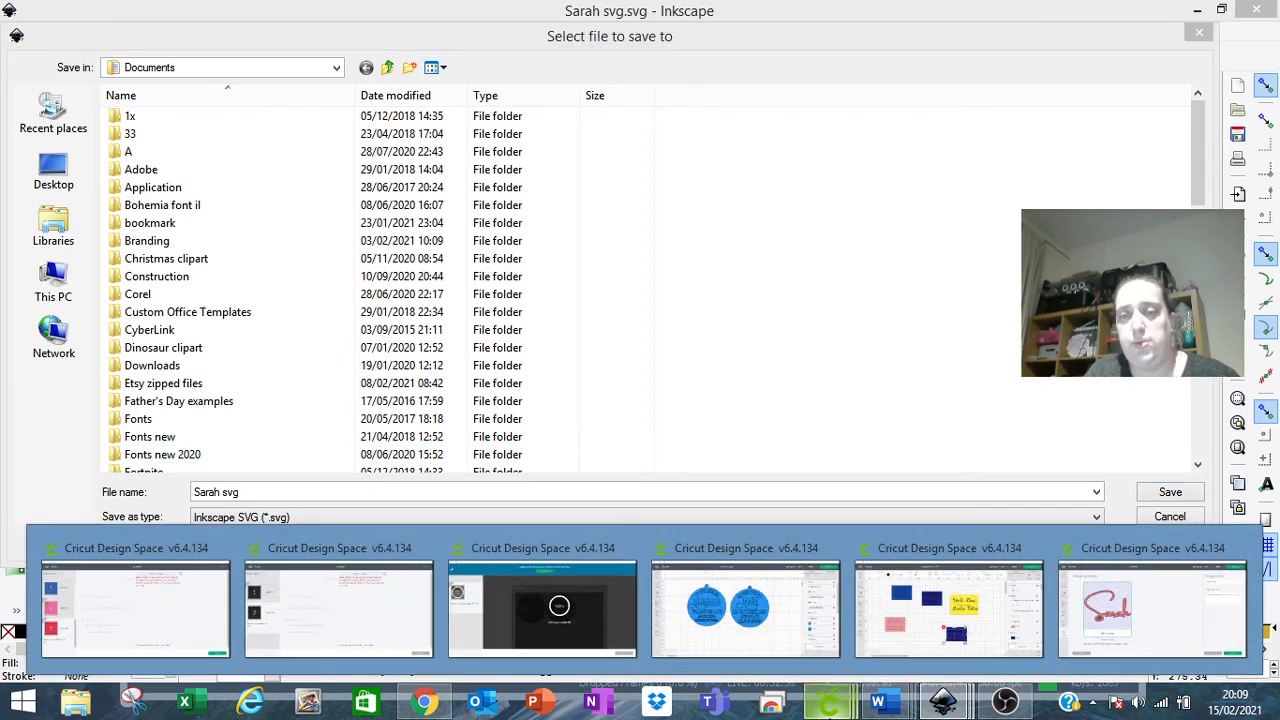
{"action": "left_click", "coordinate": [1128, 610]}
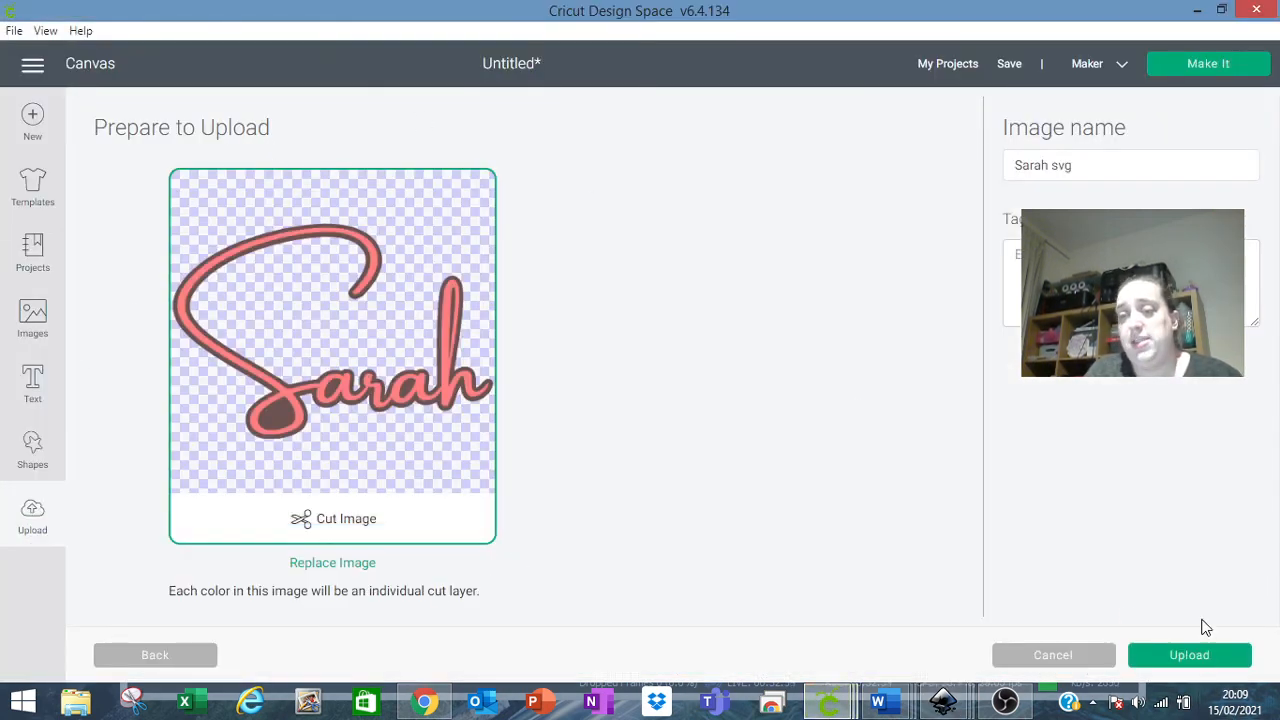
{"action": "left_click", "coordinate": [1193, 657]}
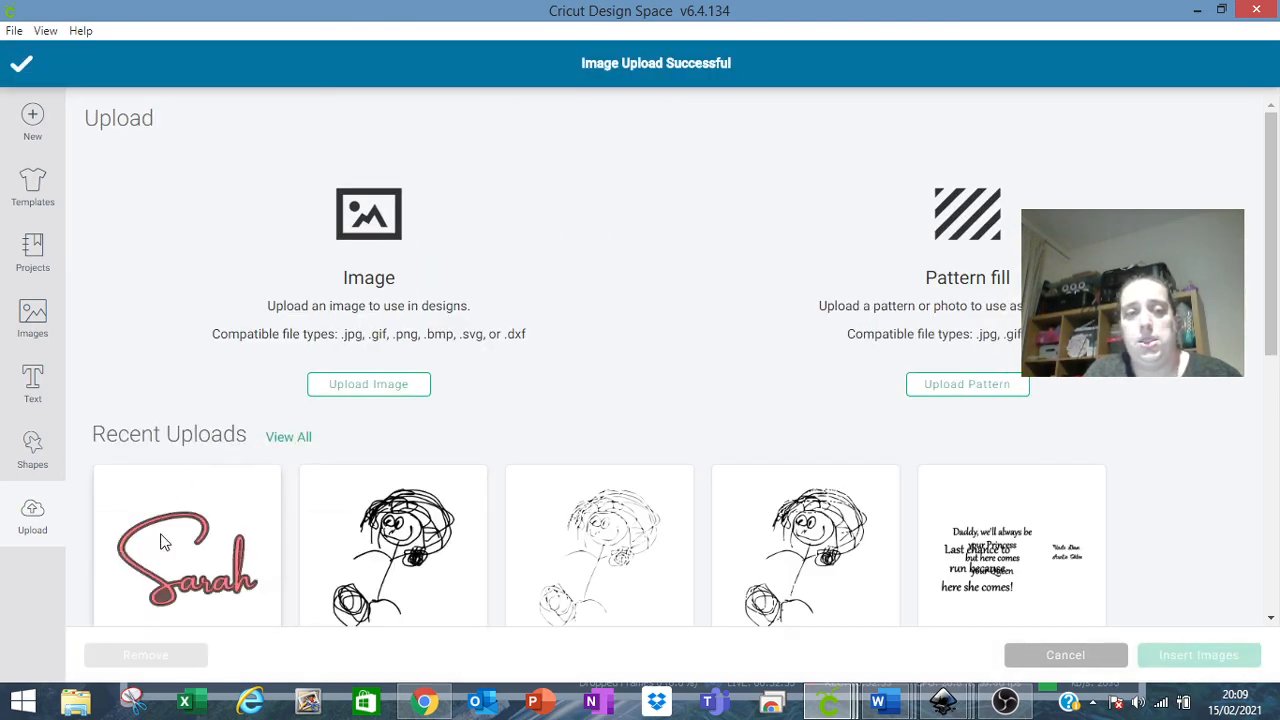
{"action": "left_click", "coordinate": [183, 556]}
{"action": "left_click", "coordinate": [1204, 658]}
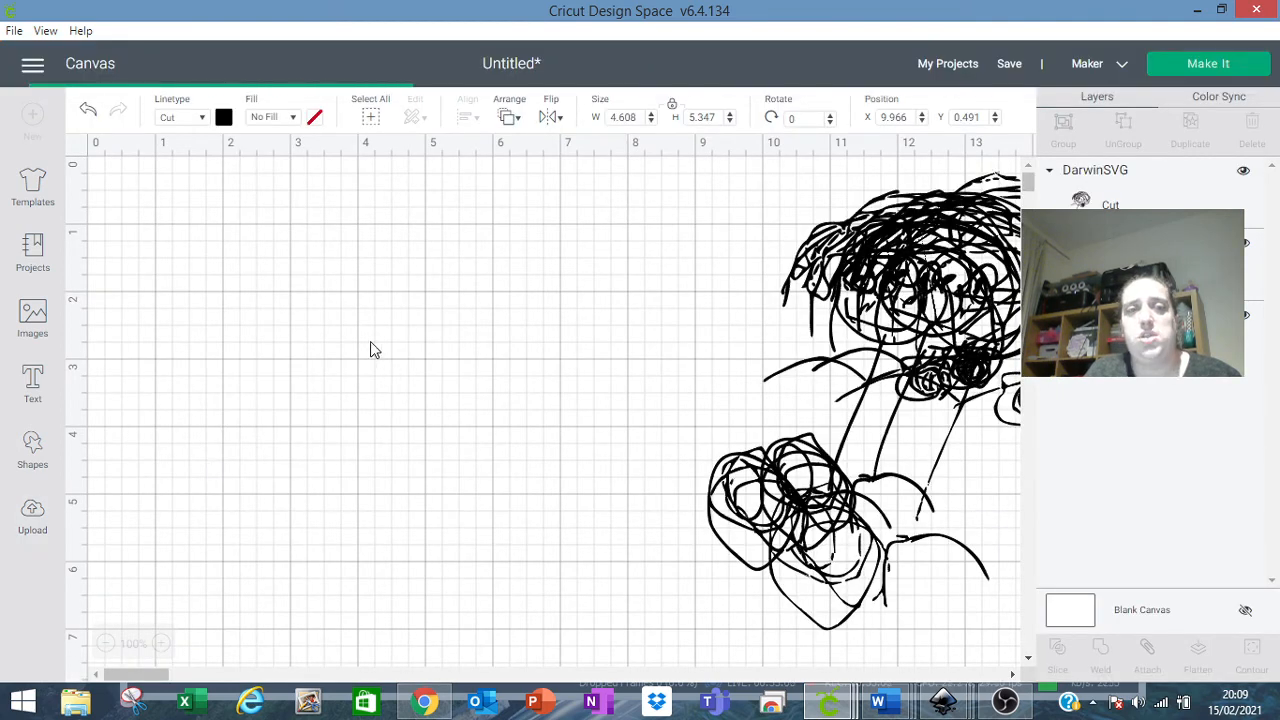
Step: Position the inserted name in the empty canvas area beside the drawings and enlarge it to about 6.8 by 4.6 inches
{"action": "left_click_drag", "start_coordinate": [428, 466], "coordinate": [373, 321]}
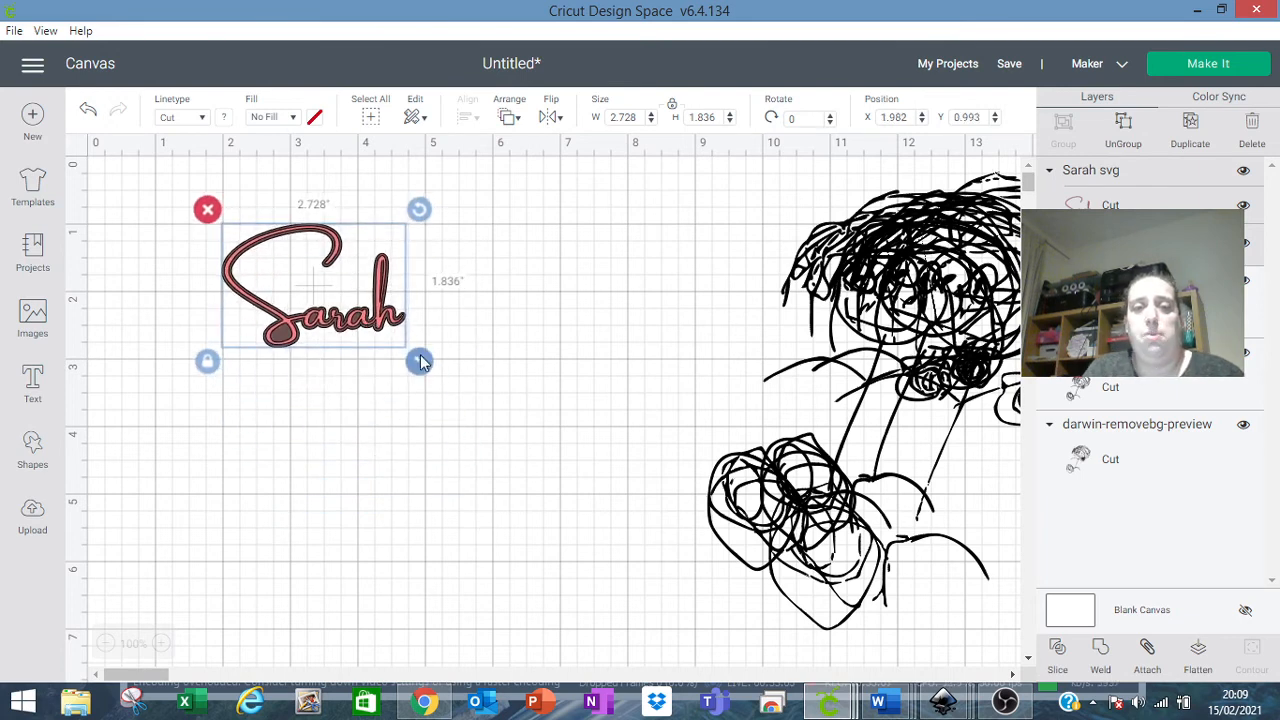
{"action": "left_click_drag", "start_coordinate": [419, 361], "coordinate": [593, 490]}
{"action": "mouse_move", "coordinate": [505, 412]}
{"action": "left_mouse_down"}
{"action": "mouse_move", "coordinate": [532, 417]}
{"action": "mouse_move", "coordinate": [504, 403]}
{"action": "left_mouse_up"}
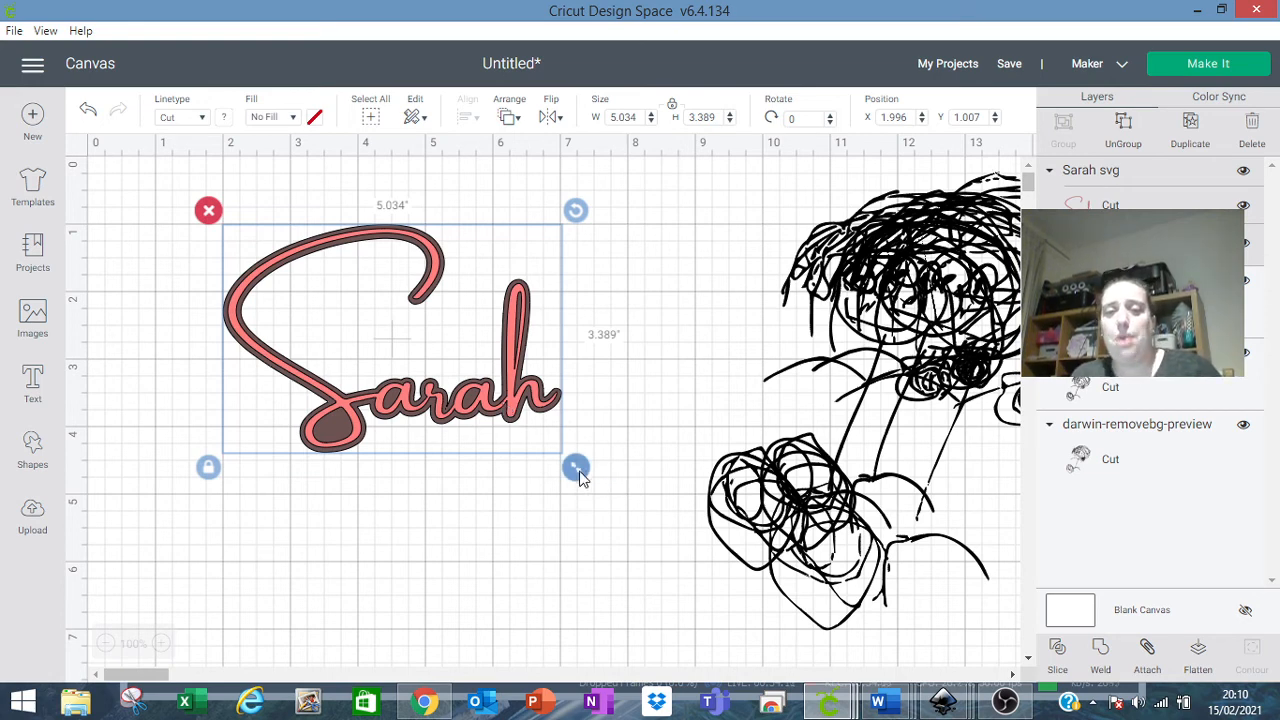
{"action": "left_click_drag", "start_coordinate": [581, 475], "coordinate": [677, 537]}
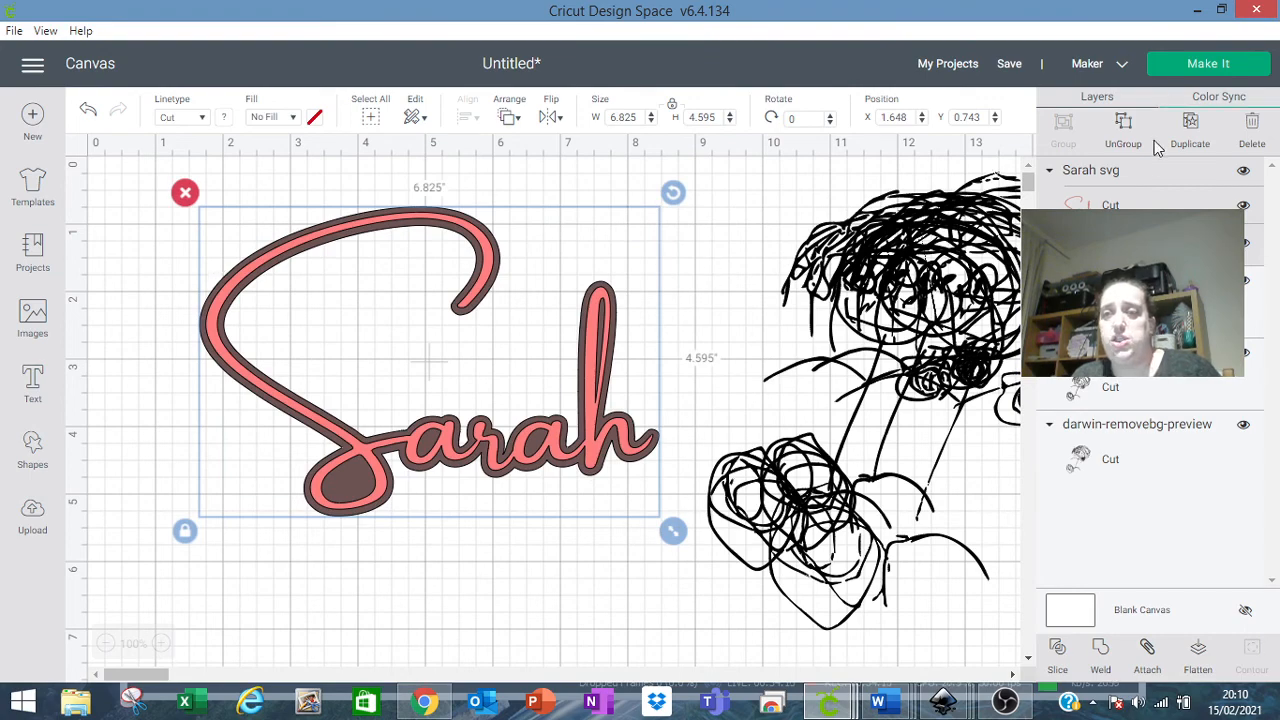
Step: Ungroup the name design and shift the pink lettering over its dark backing, settling it at about X 1.71, Y 0.82 inches
{"action": "left_click", "coordinate": [1126, 130]}
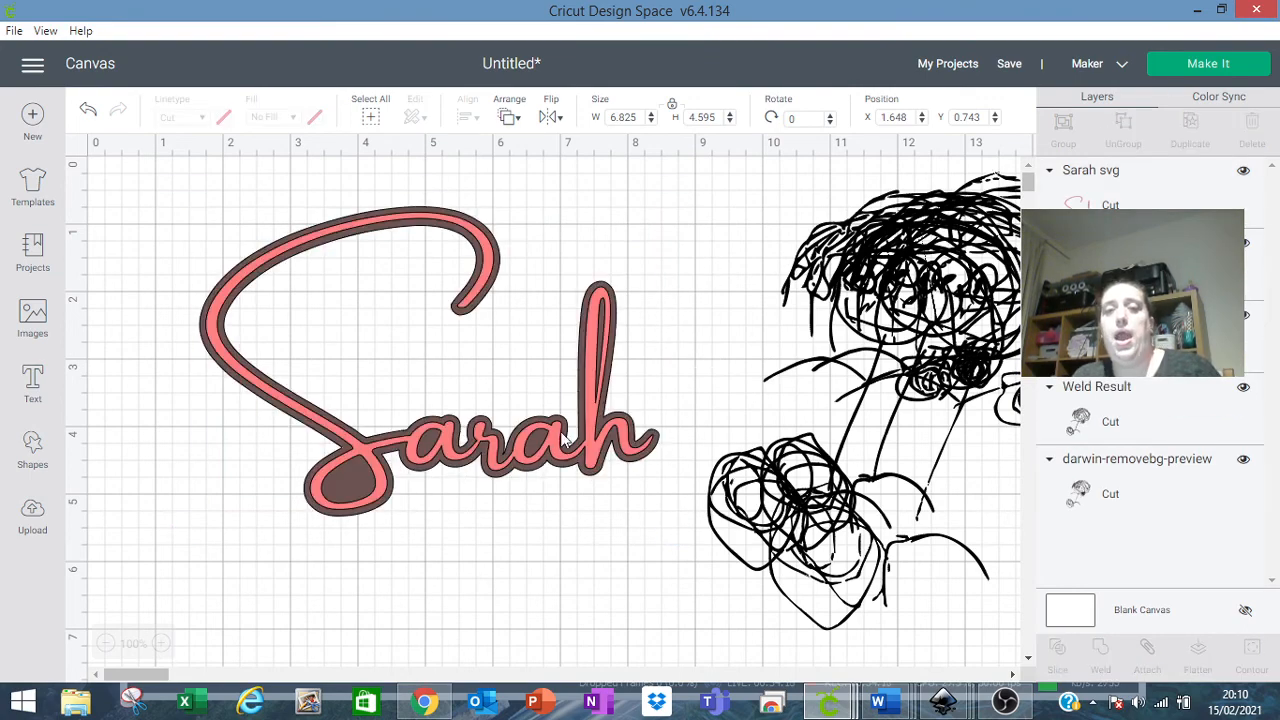
{"action": "mouse_move", "coordinate": [565, 441]}
{"action": "left_mouse_down"}
{"action": "mouse_move", "coordinate": [543, 566]}
{"action": "mouse_move", "coordinate": [553, 420]}
{"action": "mouse_move", "coordinate": [562, 446]}
{"action": "left_mouse_up"}
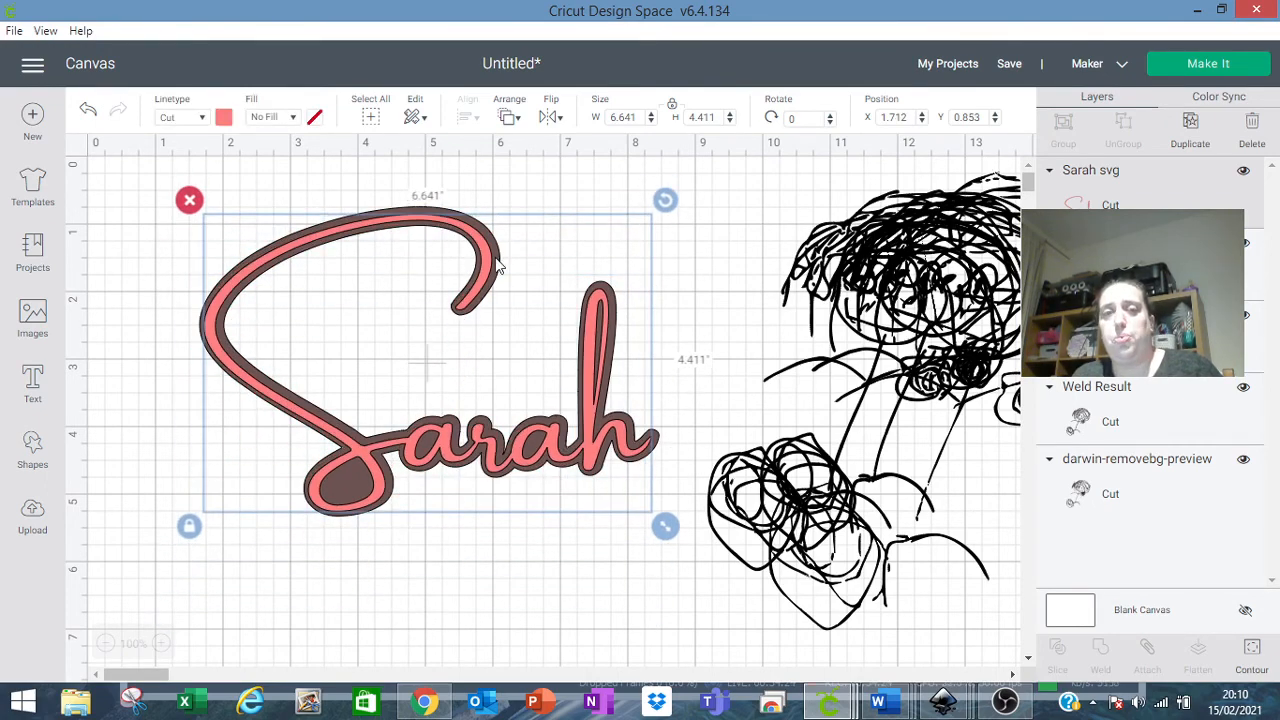
{"action": "key", "text": "Up"}
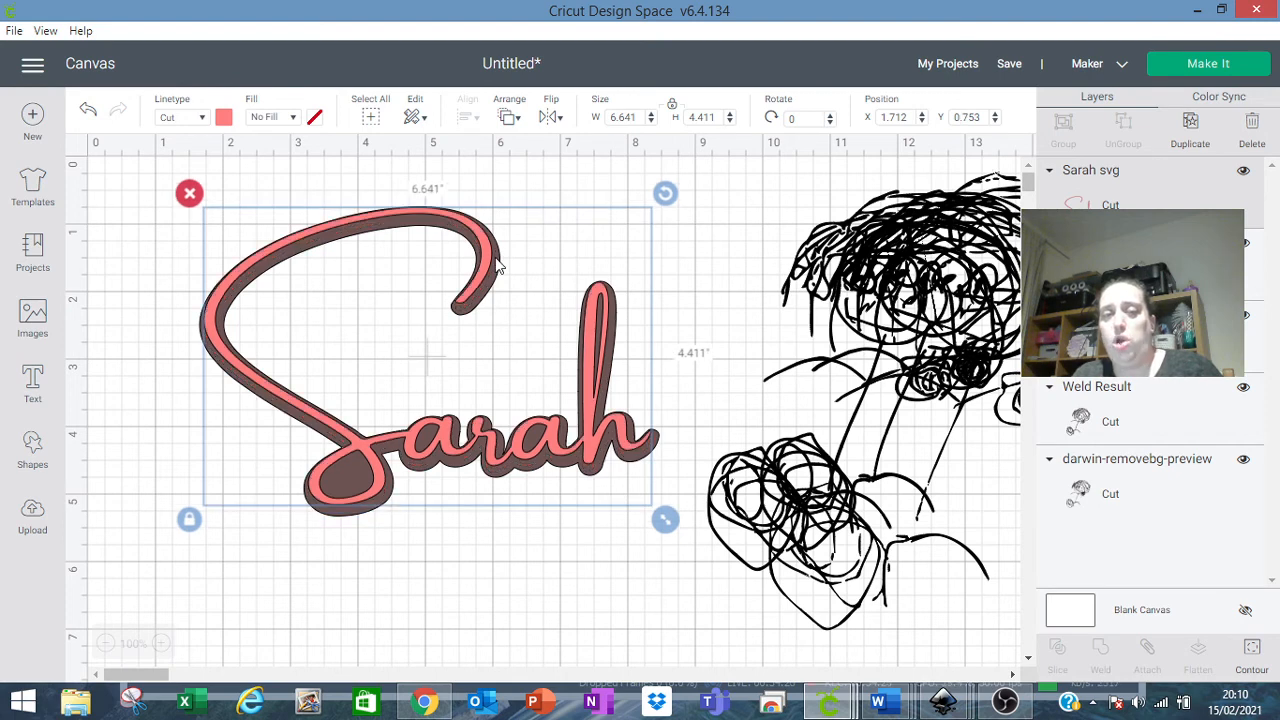
{"action": "left_click_drag", "start_coordinate": [546, 443], "coordinate": [546, 448]}
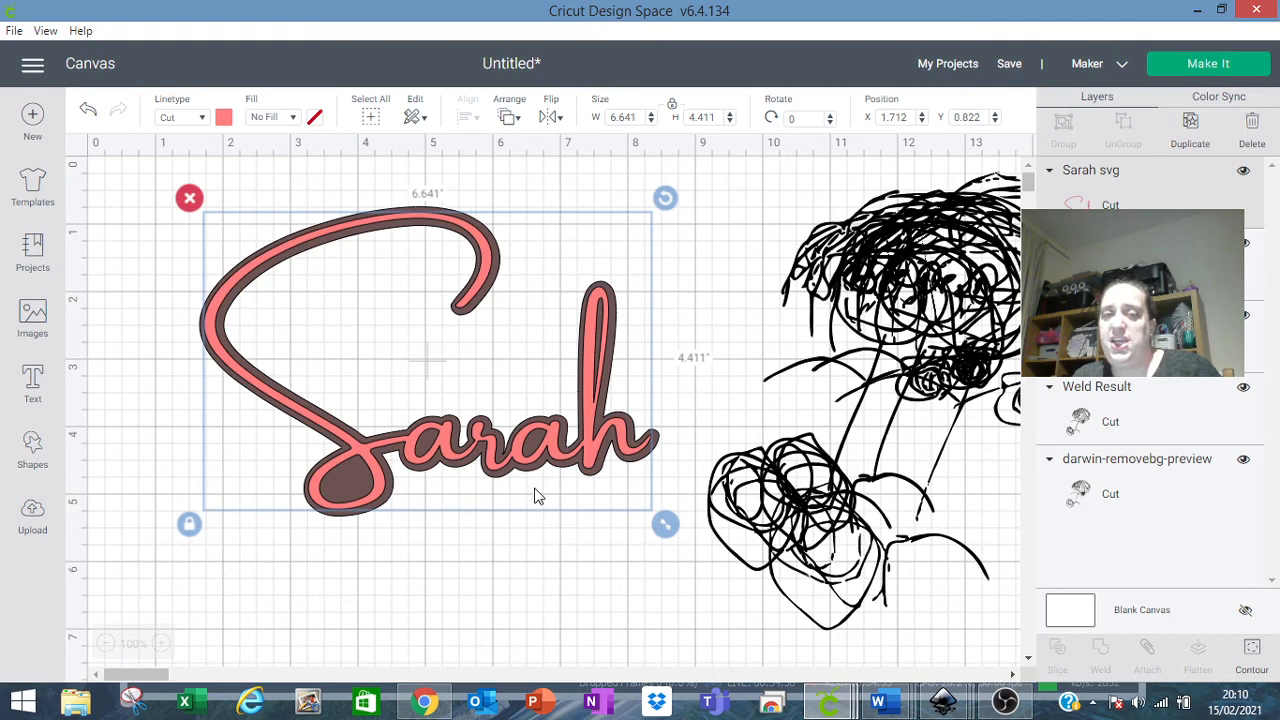
Step: Pull the pink lettering off the dark backing, move the backing slightly up, and lay the lettering back over it at about X 1.78, Y 0.59 inches
{"action": "left_click", "coordinate": [555, 556]}
{"action": "left_click_drag", "start_coordinate": [562, 442], "coordinate": [574, 647]}
{"action": "left_click", "coordinate": [608, 317]}
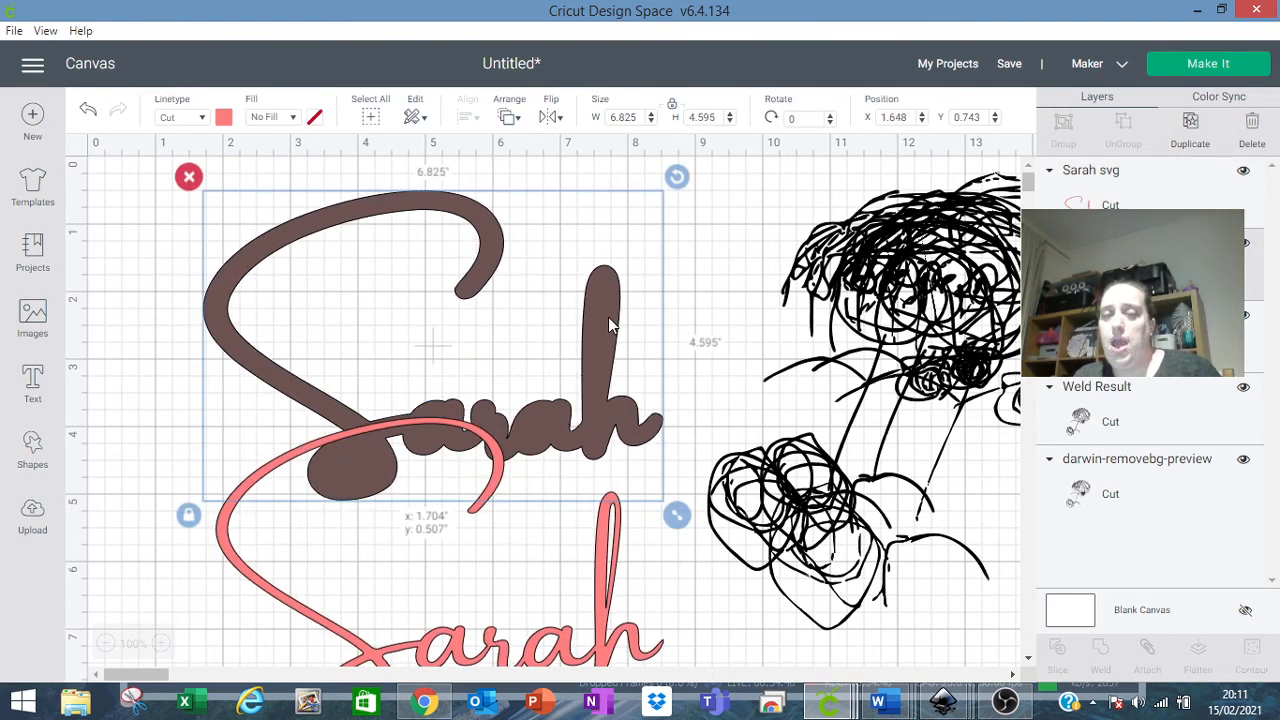
{"action": "left_click_drag", "start_coordinate": [600, 626], "coordinate": [598, 416]}
{"action": "key", "text": "Up"}
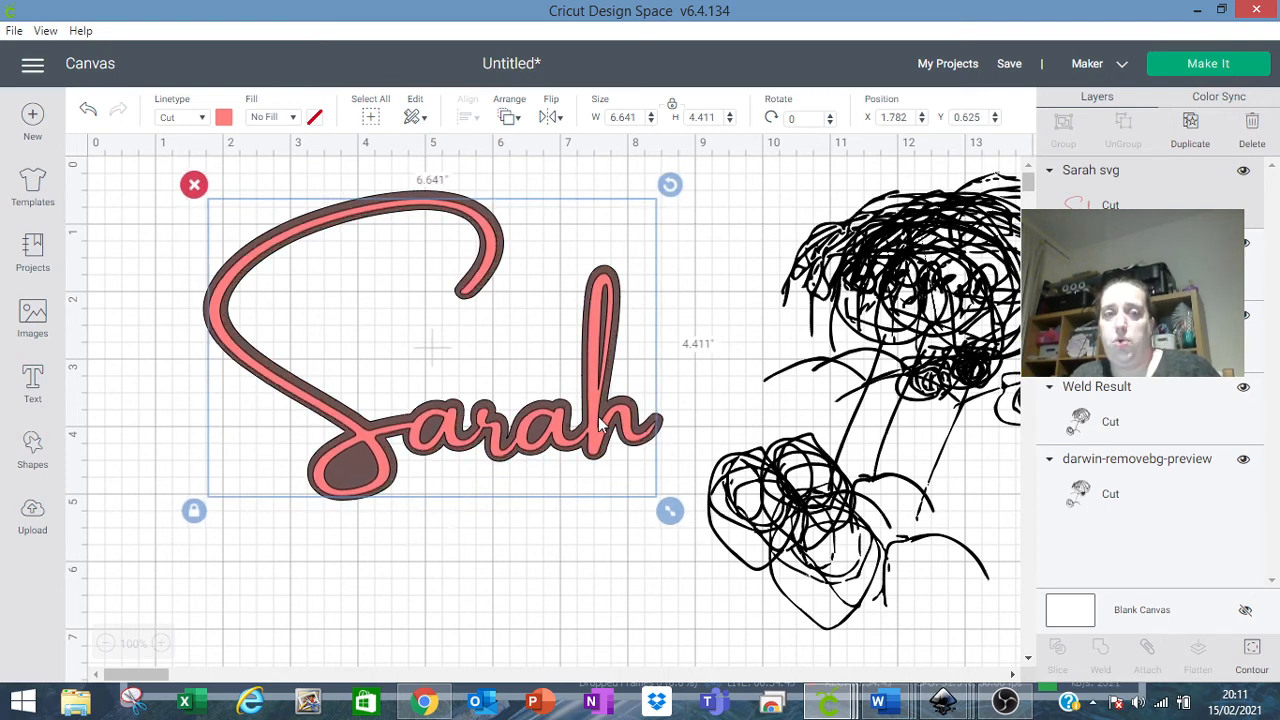
{"action": "key", "text": "Up"}
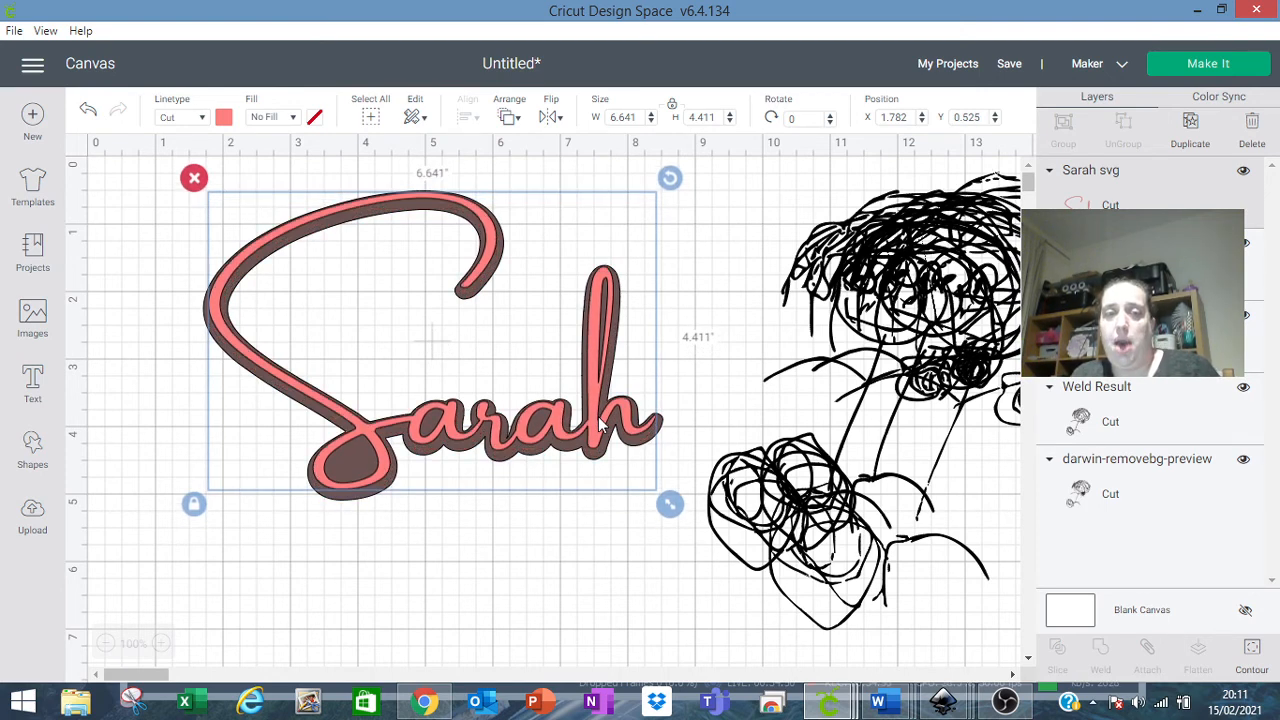
{"action": "left_click_drag", "start_coordinate": [602, 391], "coordinate": [601, 396]}
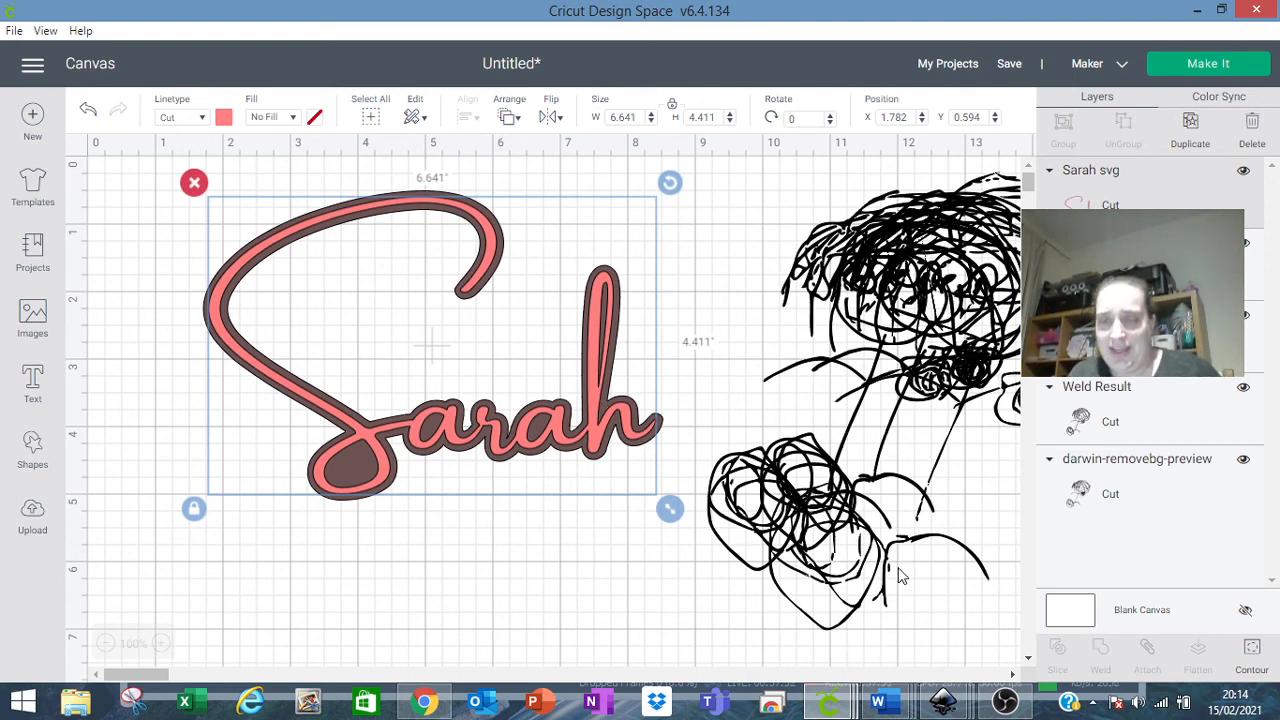
{"action": "left_click", "coordinate": [1005, 702]}
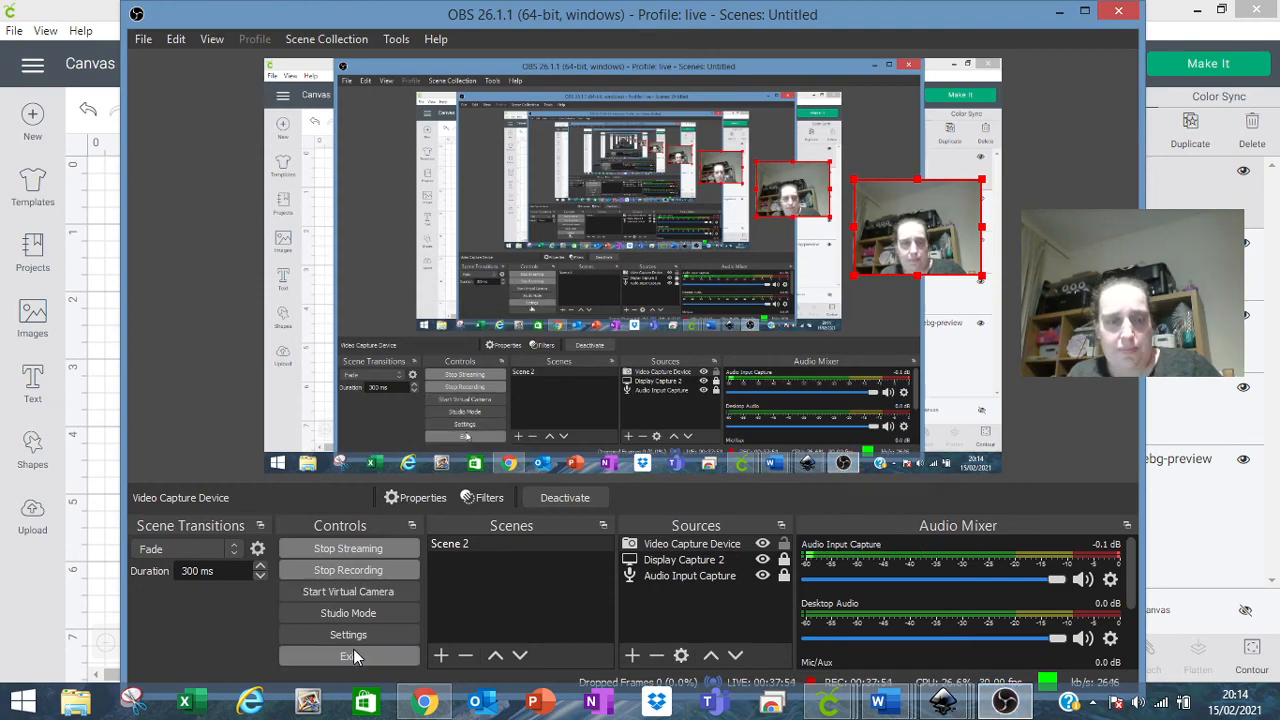